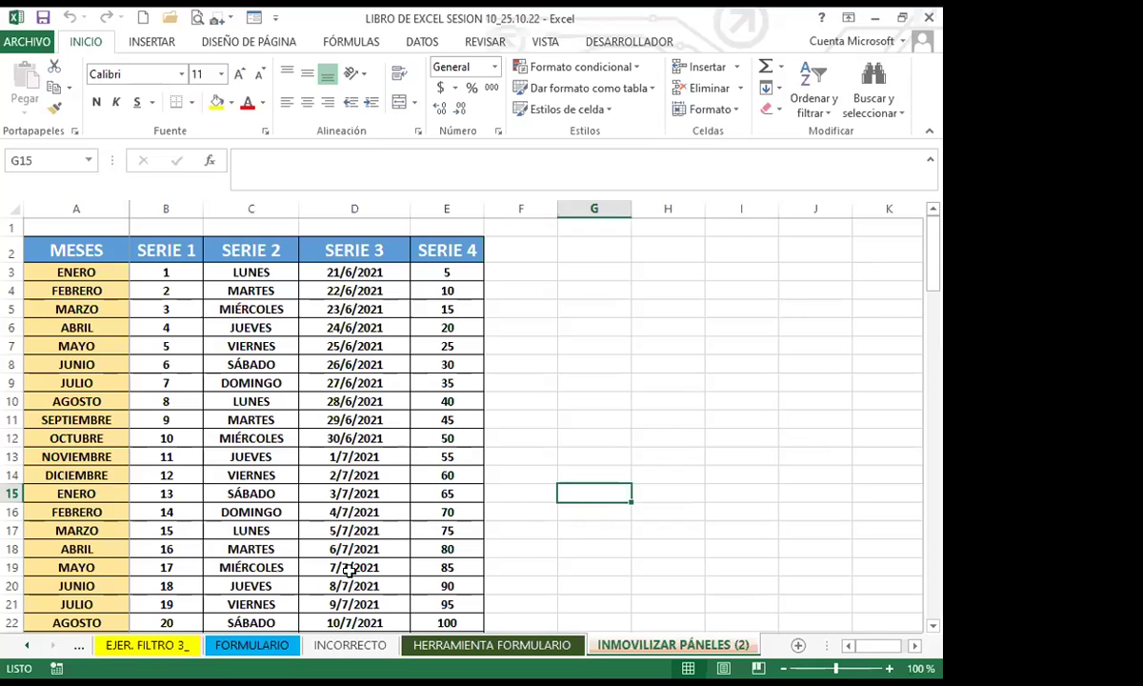
Step: Switch to the FORMULARIO sheet with the vendor sales table and select cell A6
scroll(329, 535, "down", 3)
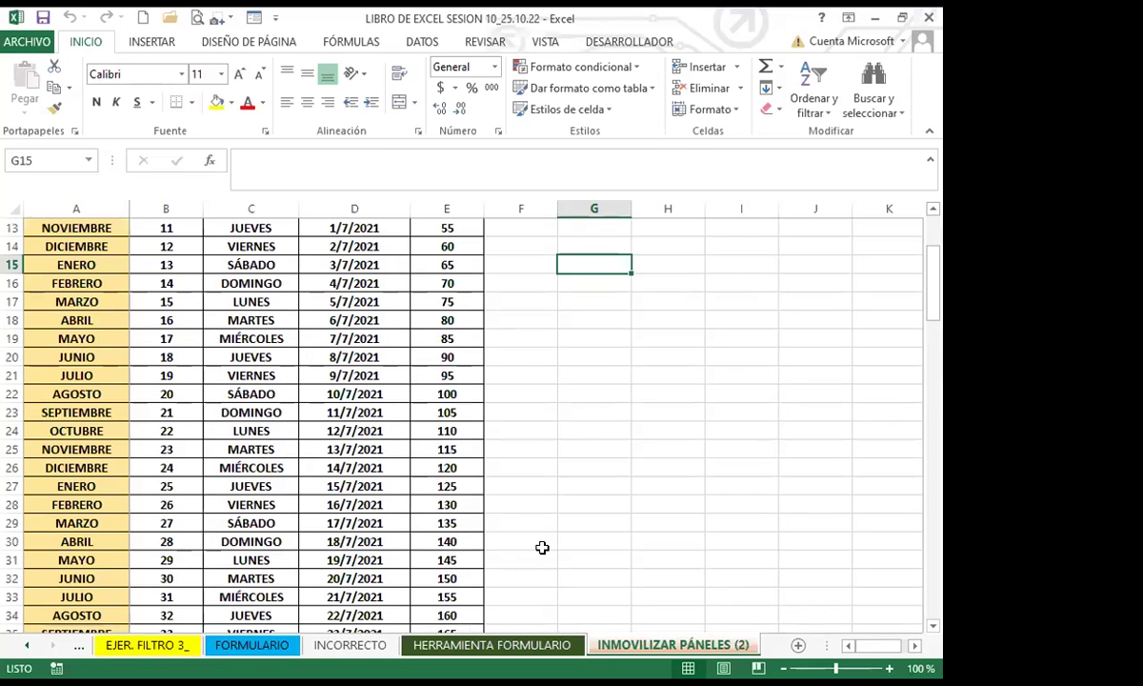
left_click(23, 647)
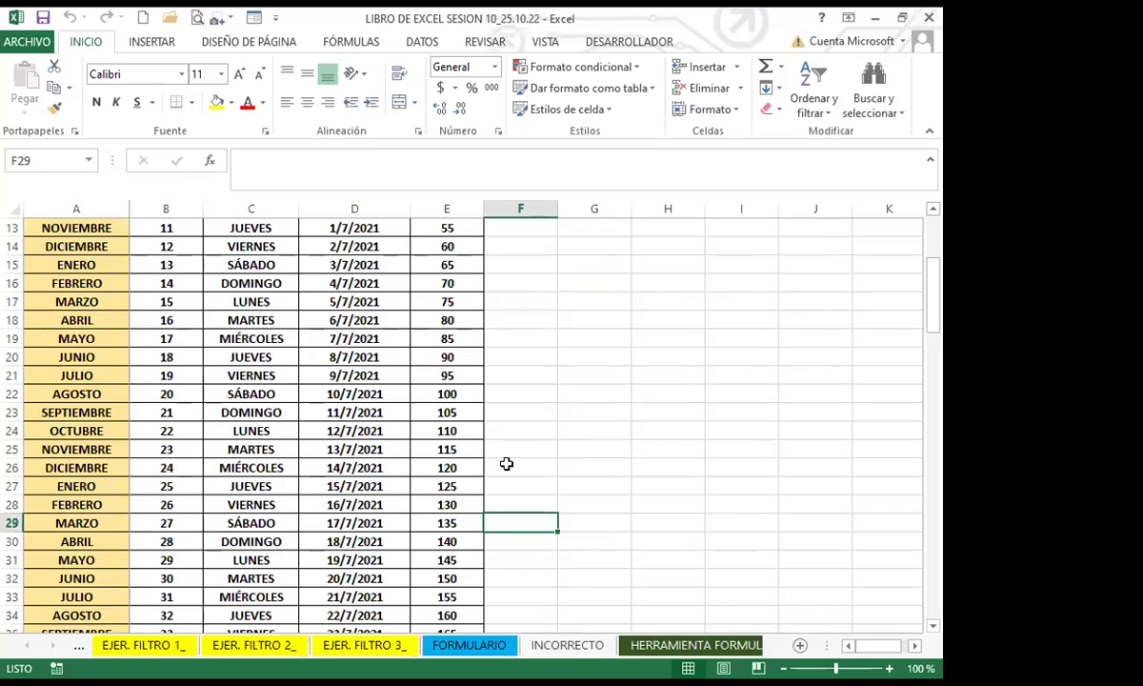
key("ctrl+Page_Up")
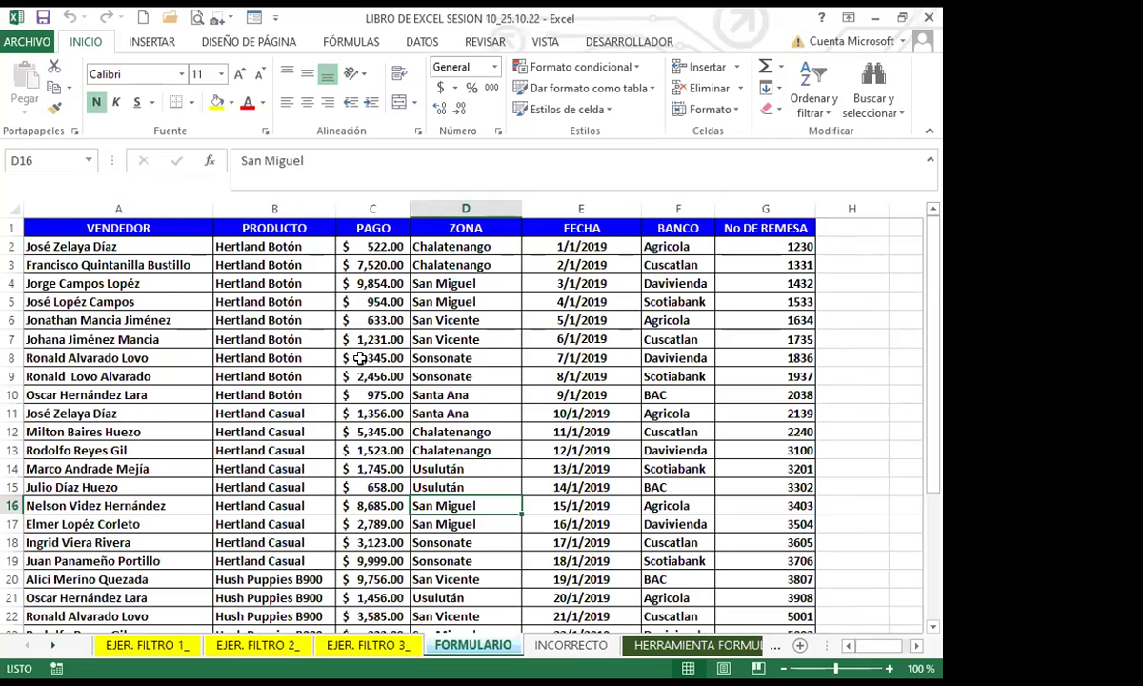
scroll(353, 356, "down", 2)
scroll(351, 349, "up", 1)
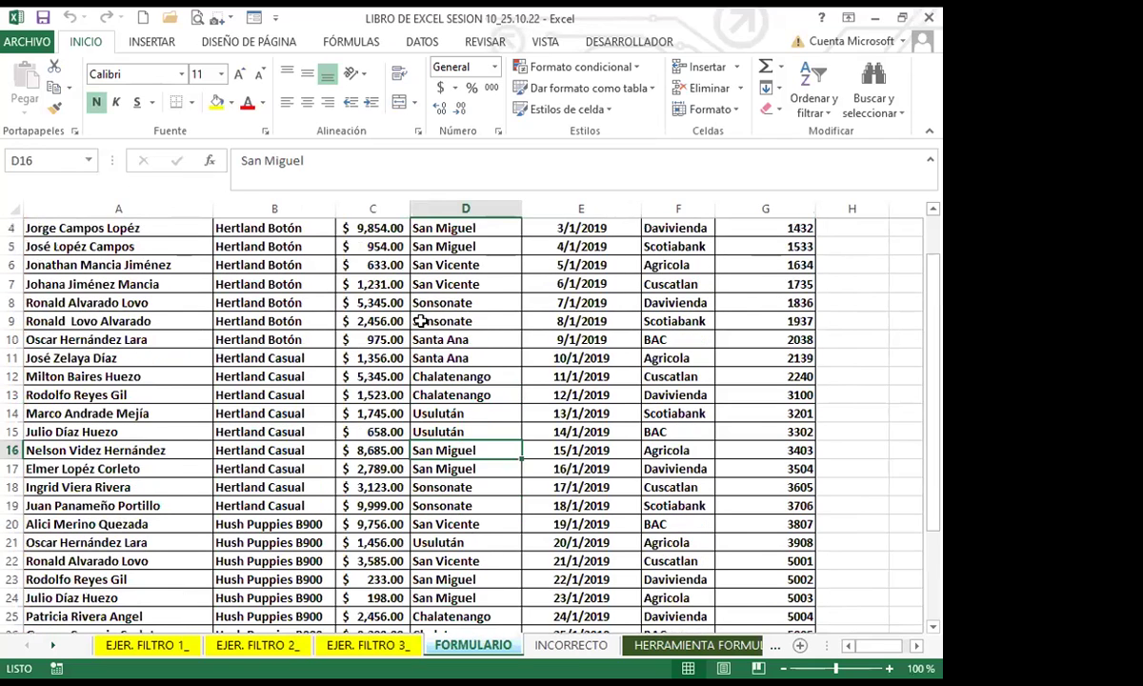
scroll(395, 301, "up", 1)
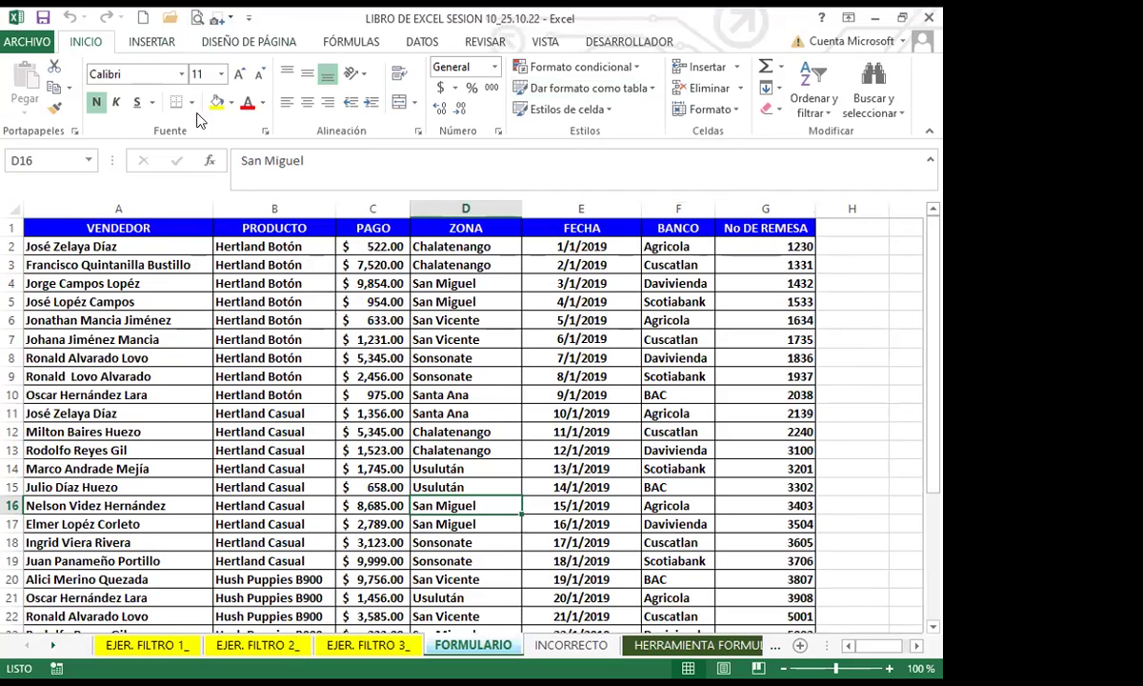
left_click(198, 318)
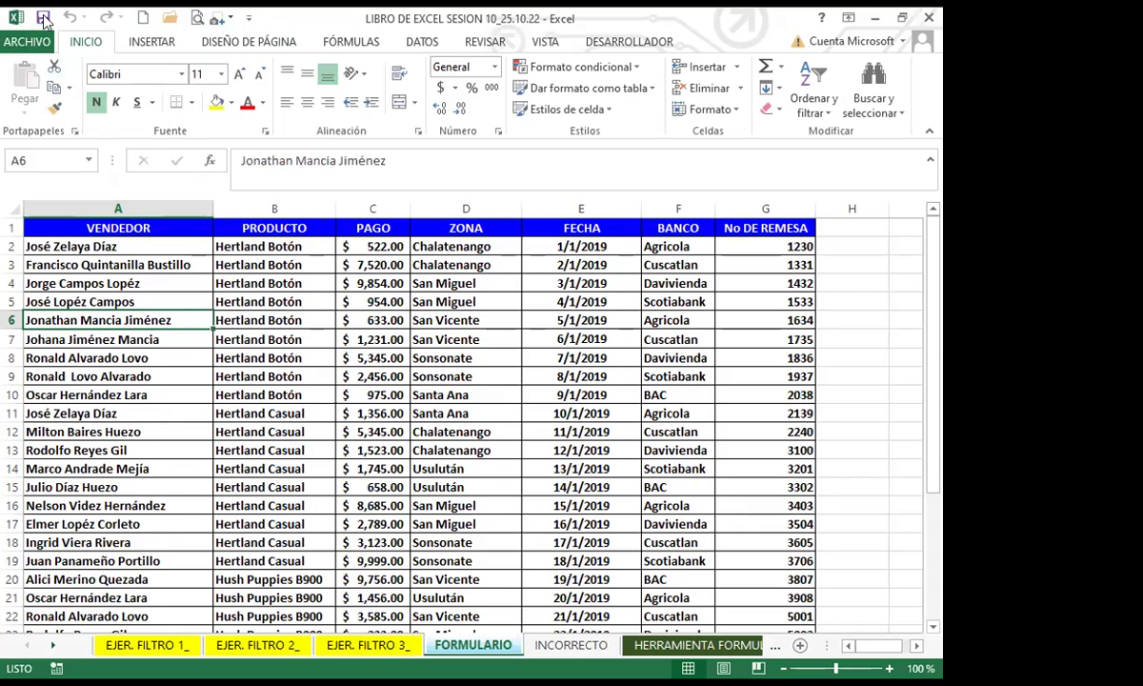
Step: Add the Formulario... command from All Commands to the Quick Access Toolbar
left_click(249, 19)
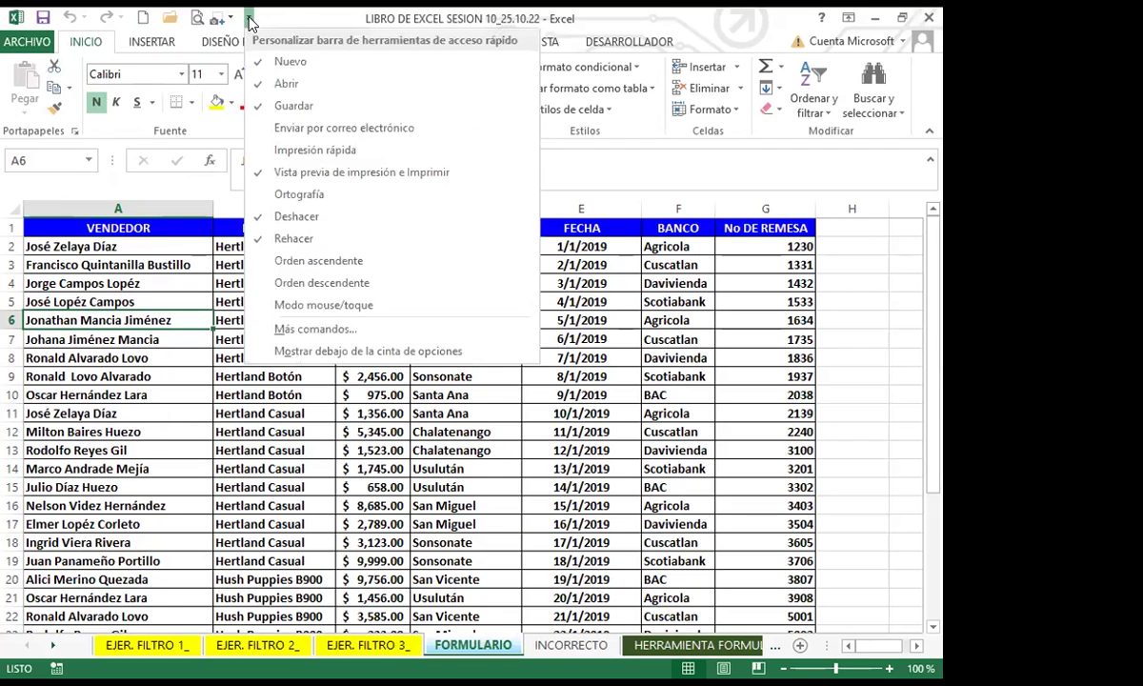
left_click(303, 330)
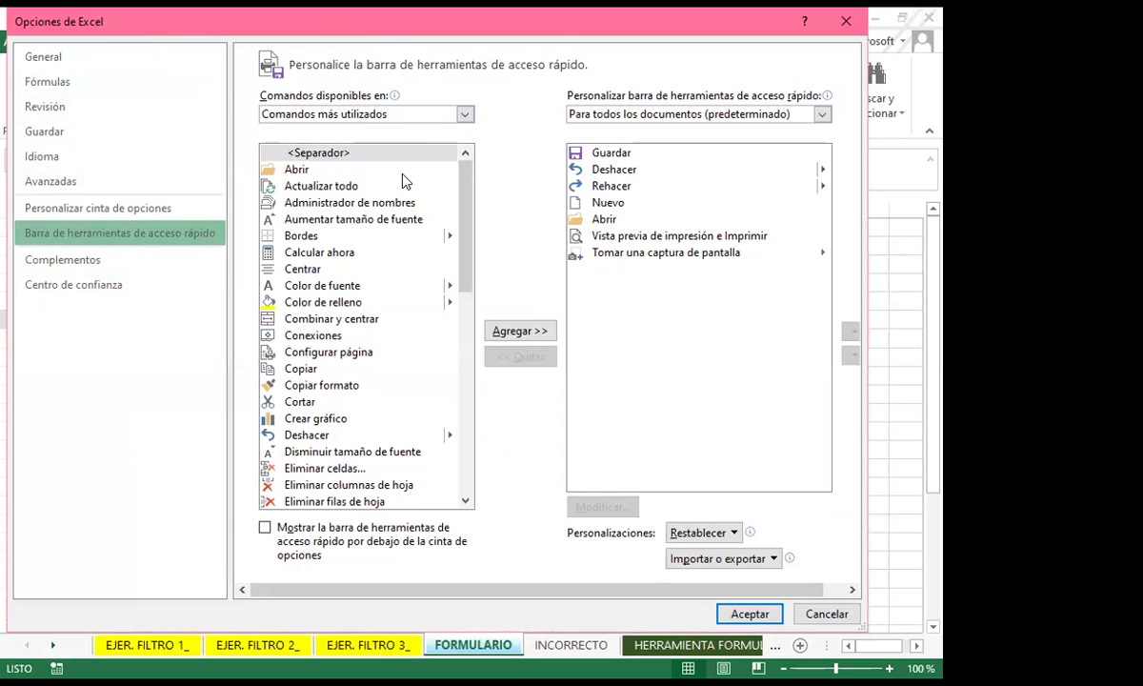
left_click(465, 114)
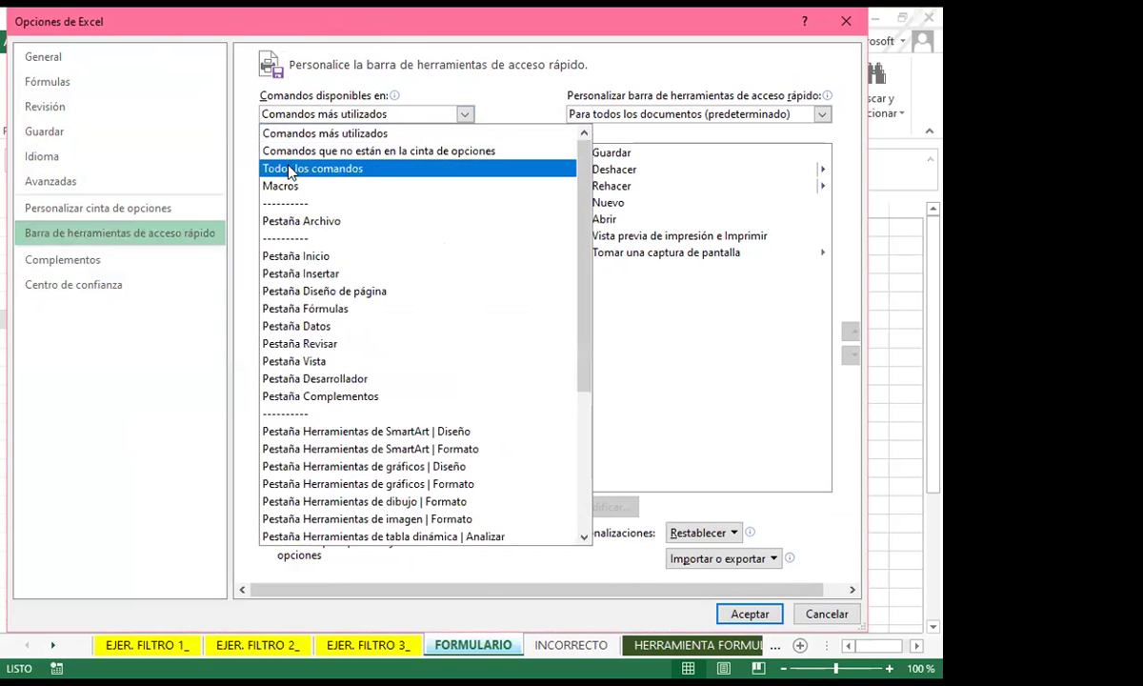
left_click(335, 169)
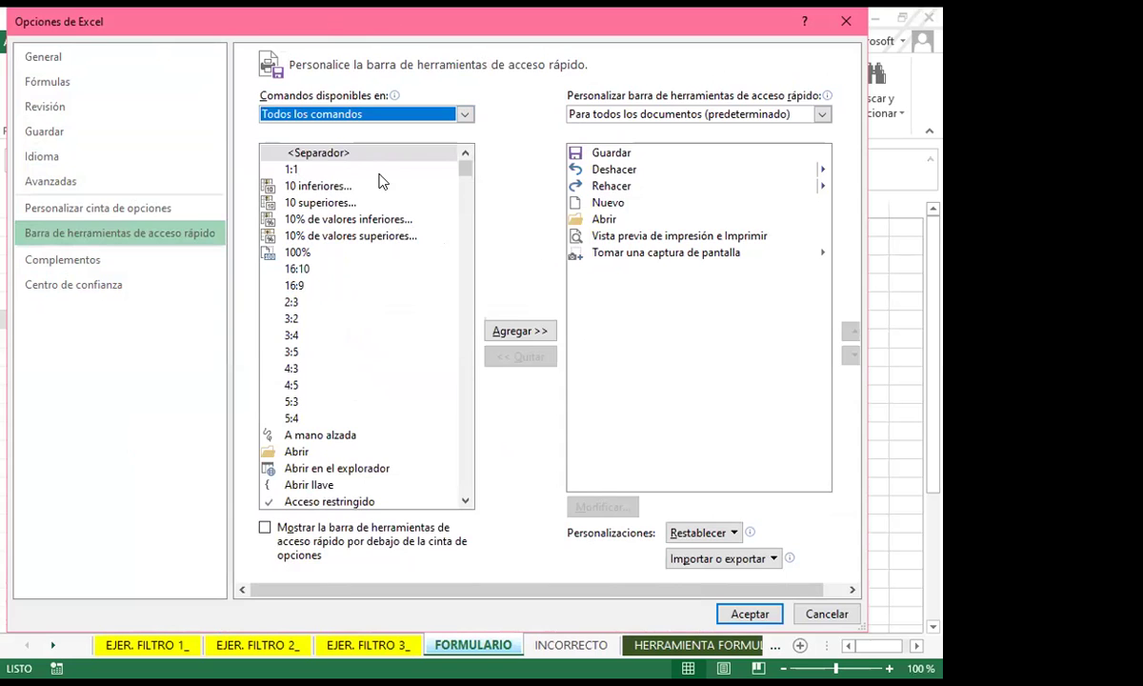
left_click(465, 501)
scroll(465, 501, "down", 3)
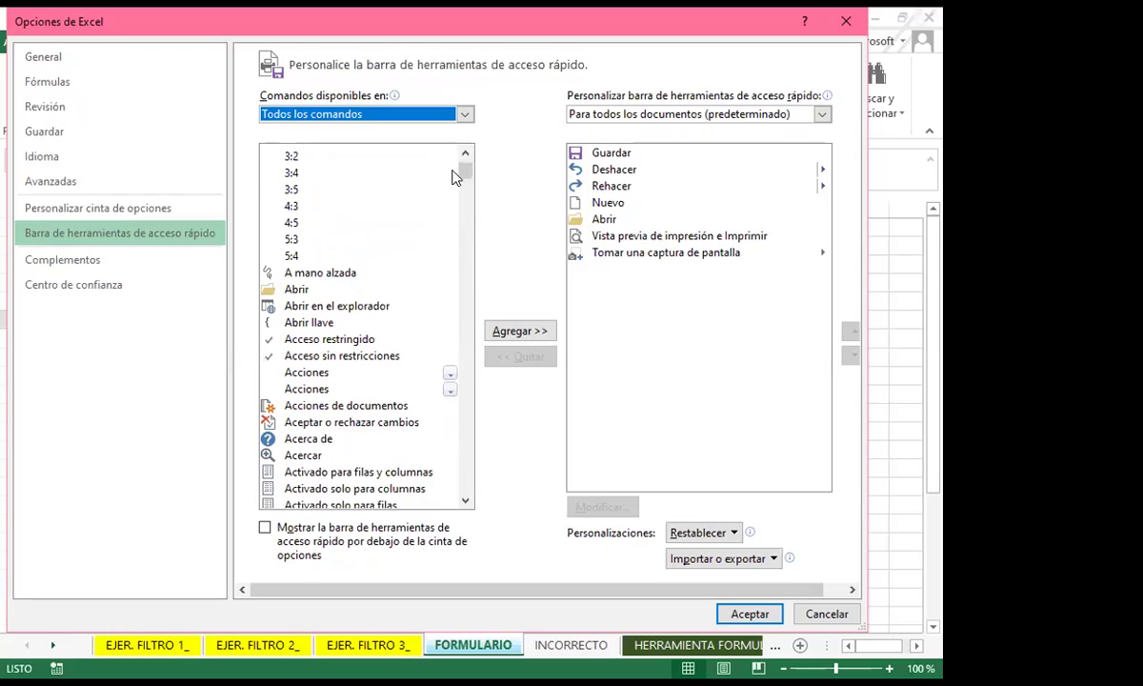
left_click_drag(462, 172, 472, 315)
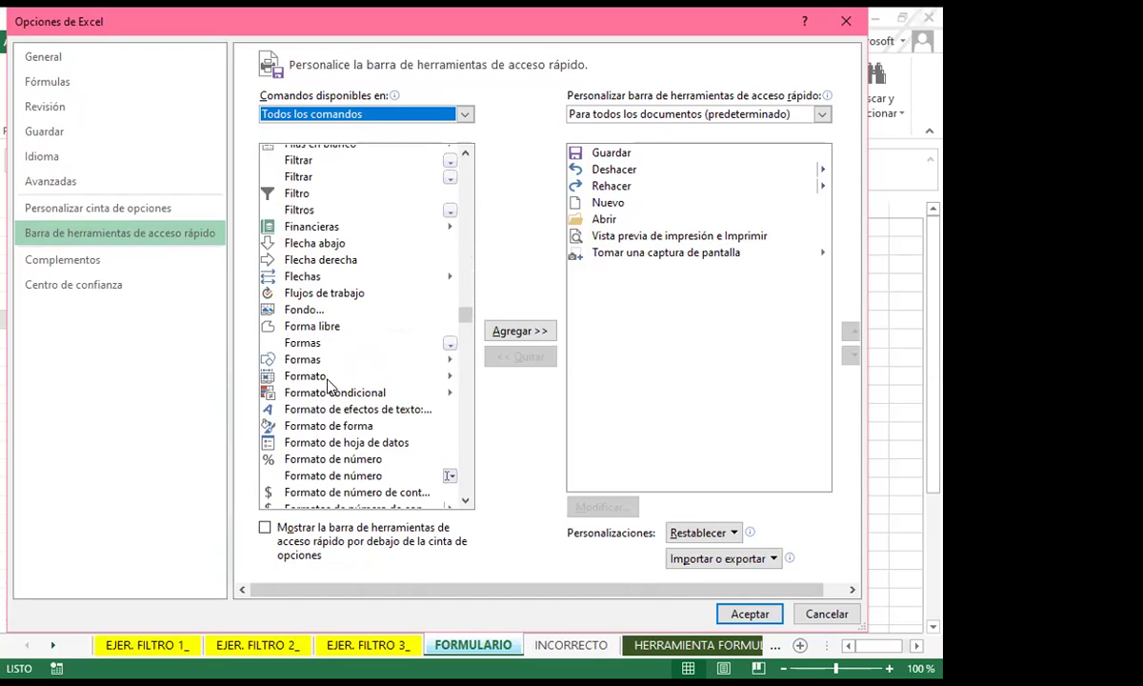
scroll(327, 395, "down", 1)
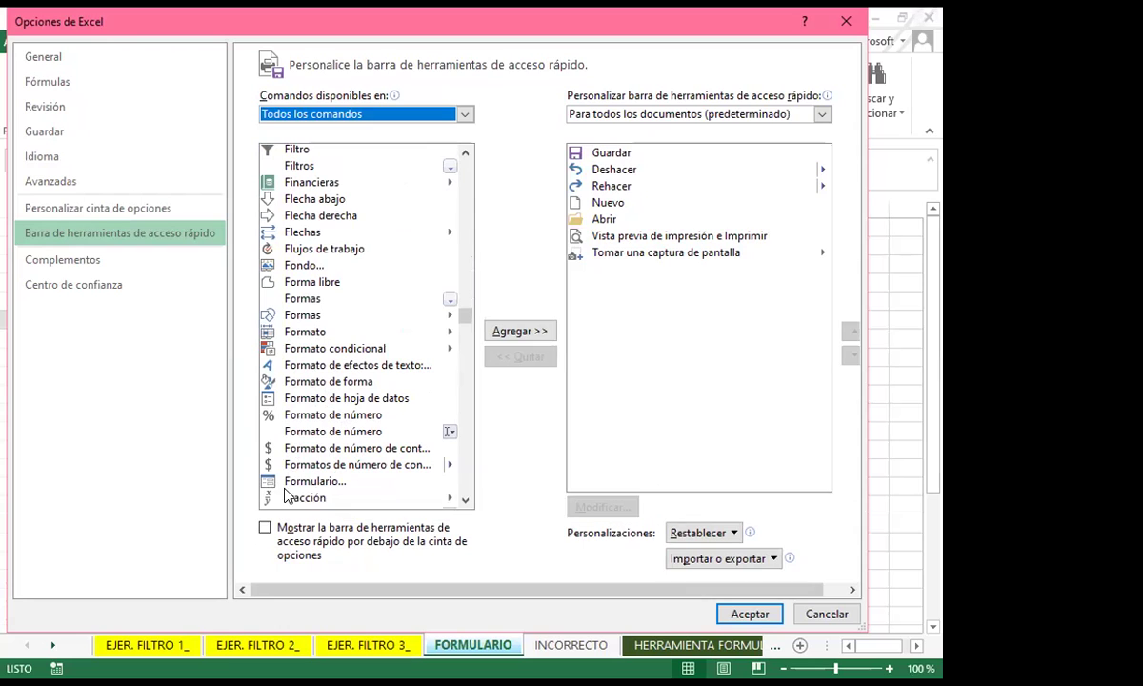
left_click(307, 485)
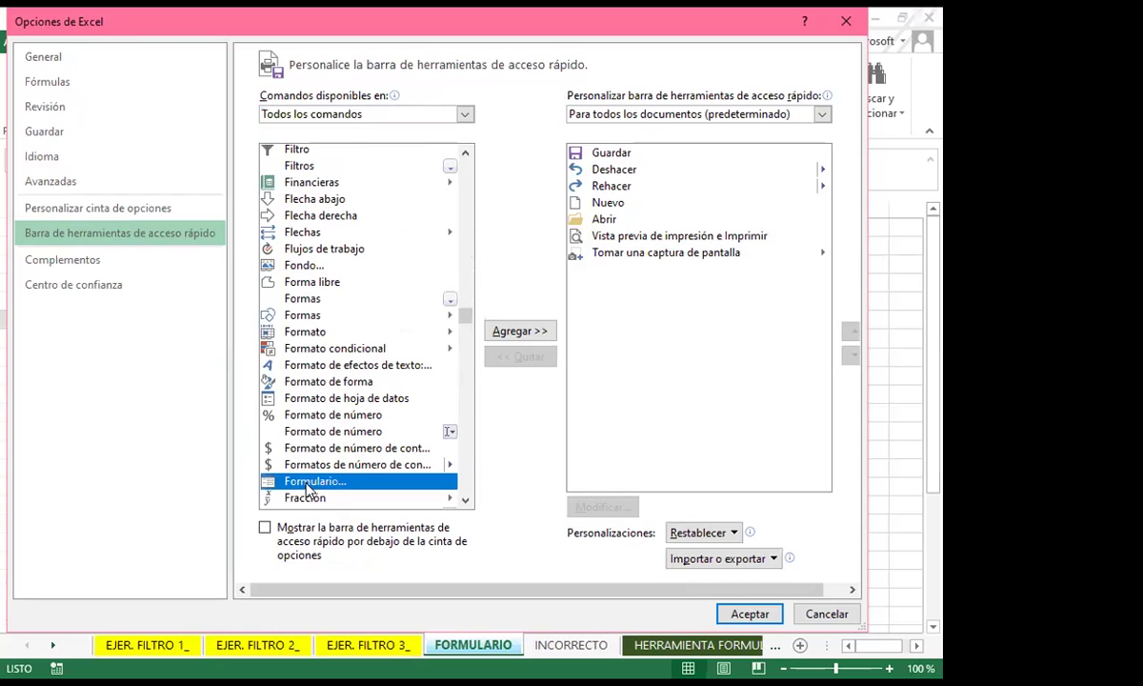
left_click(504, 330)
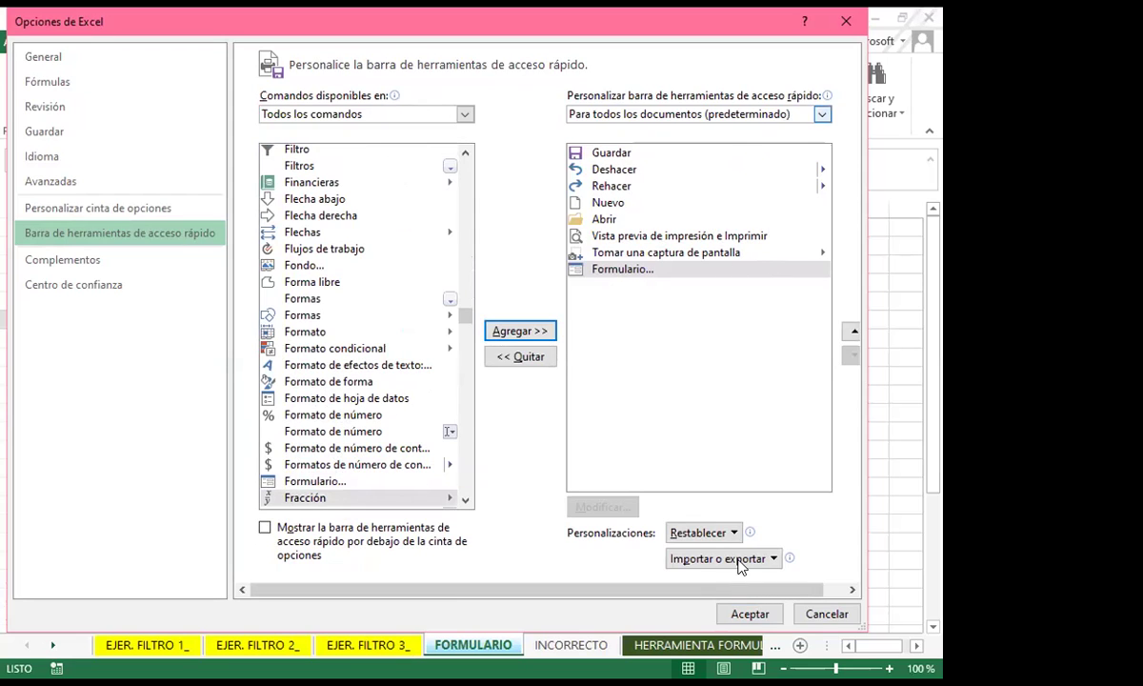
left_click(743, 613)
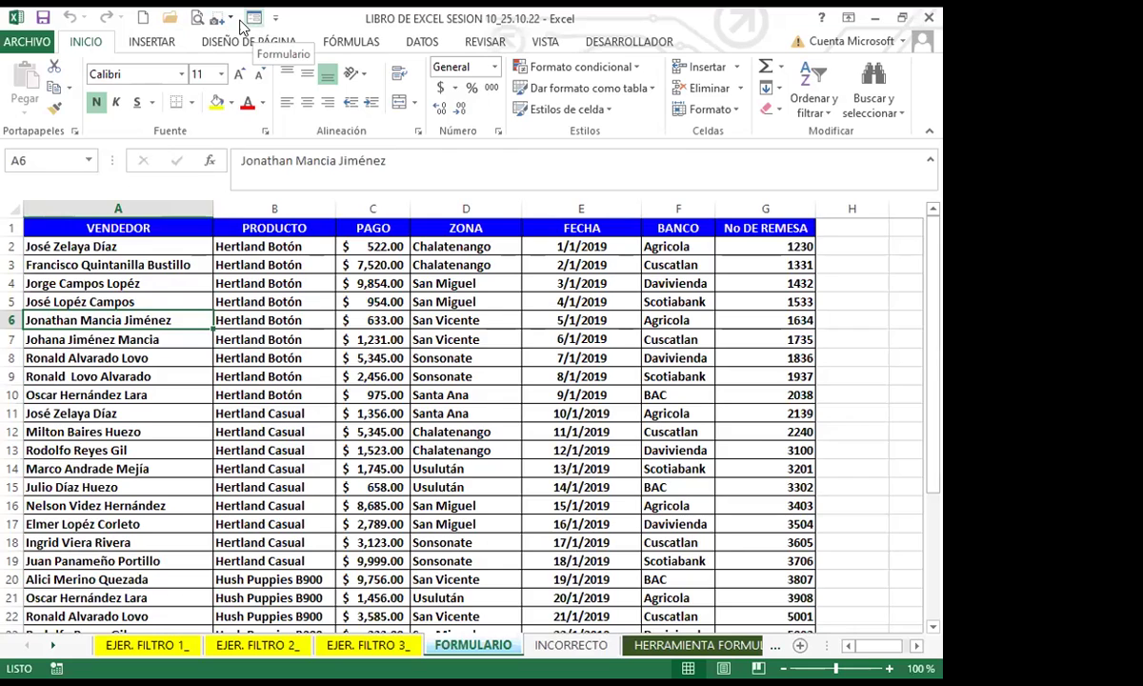
scroll(301, 480, "down", 5)
scroll(210, 568, "up", 5)
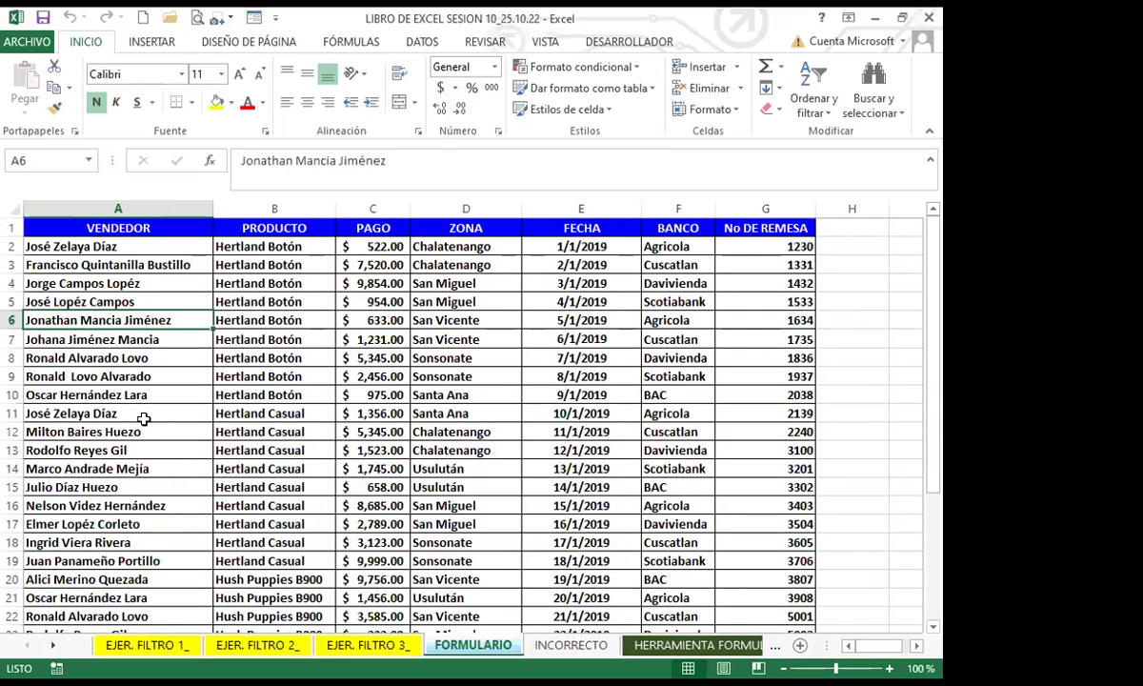
left_click(276, 394)
left_click(429, 409)
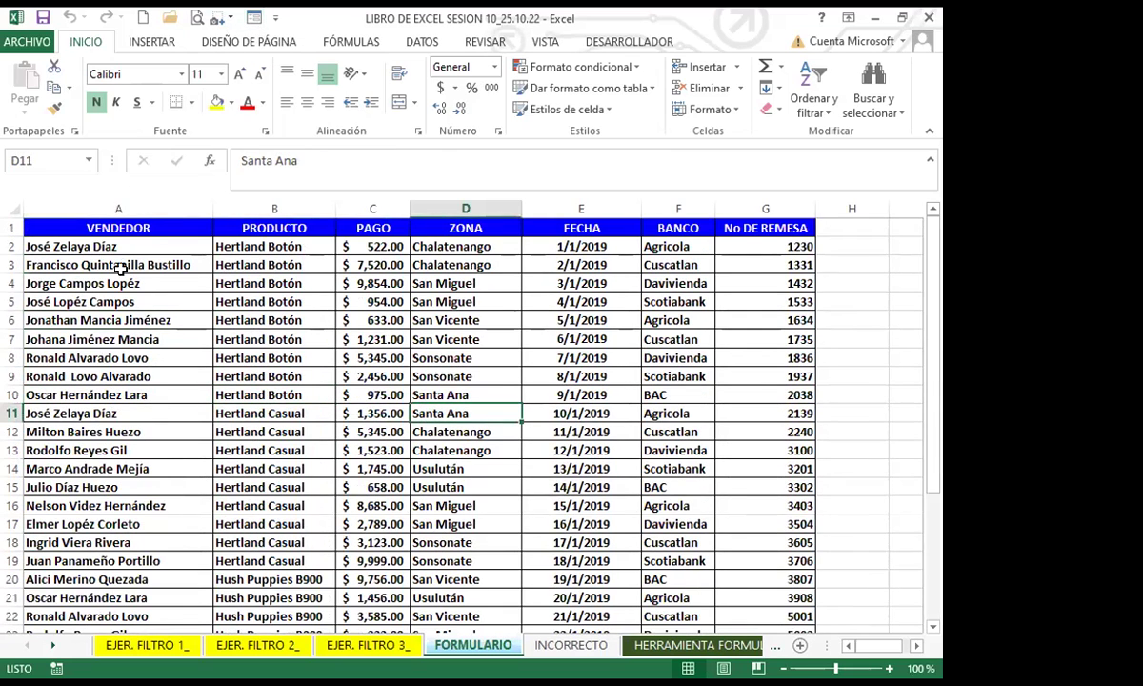
left_click(461, 433)
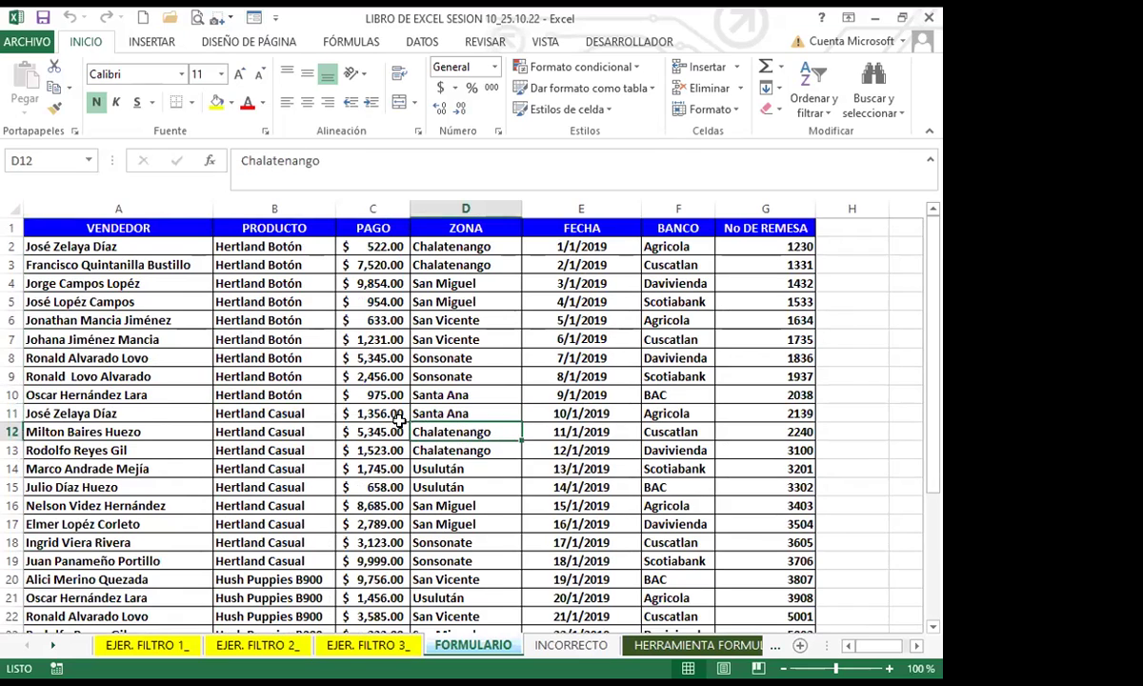
left_click(168, 320)
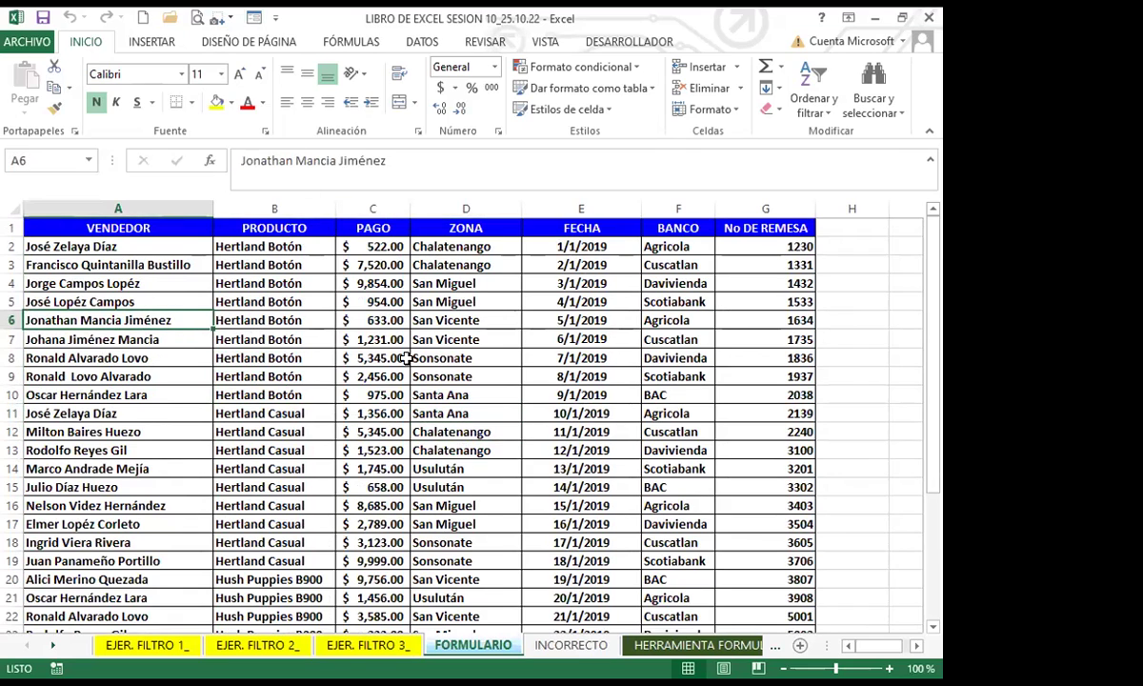
left_click(437, 358)
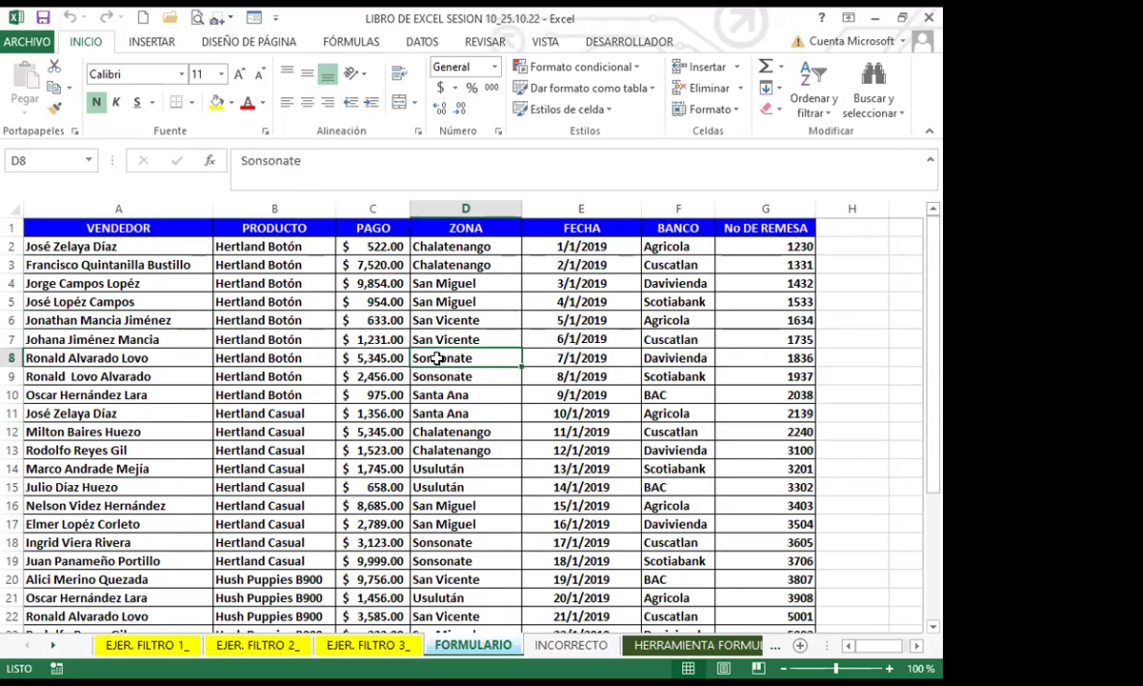
left_click(36, 246)
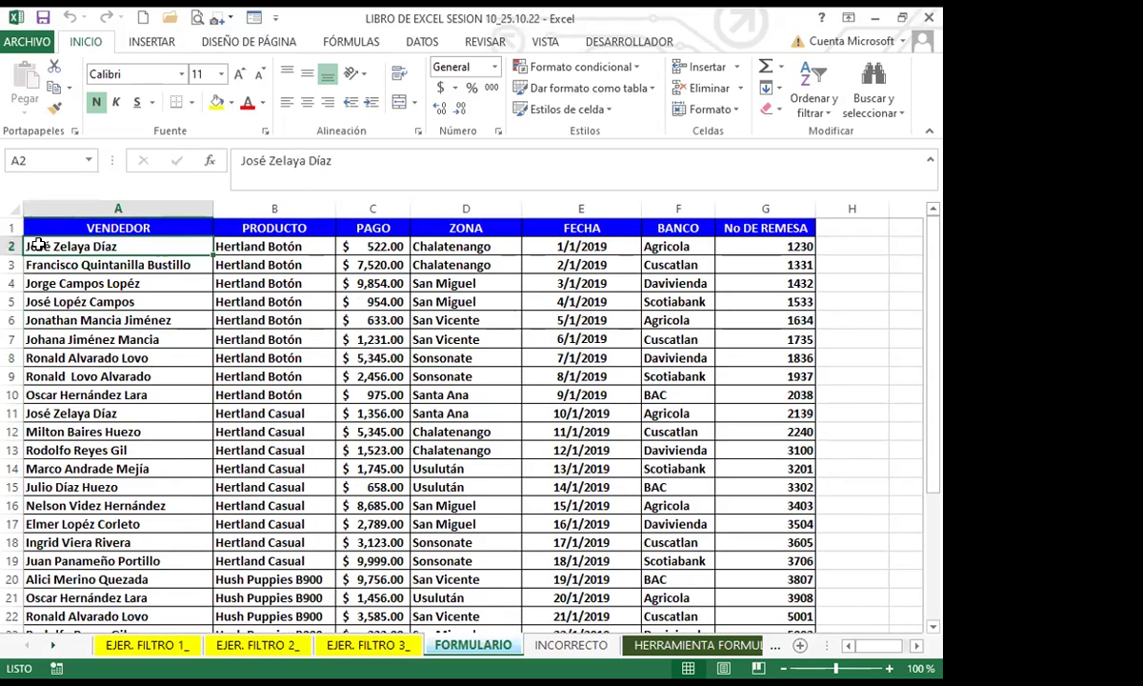
left_click(157, 390)
scroll(142, 419, "down", 6)
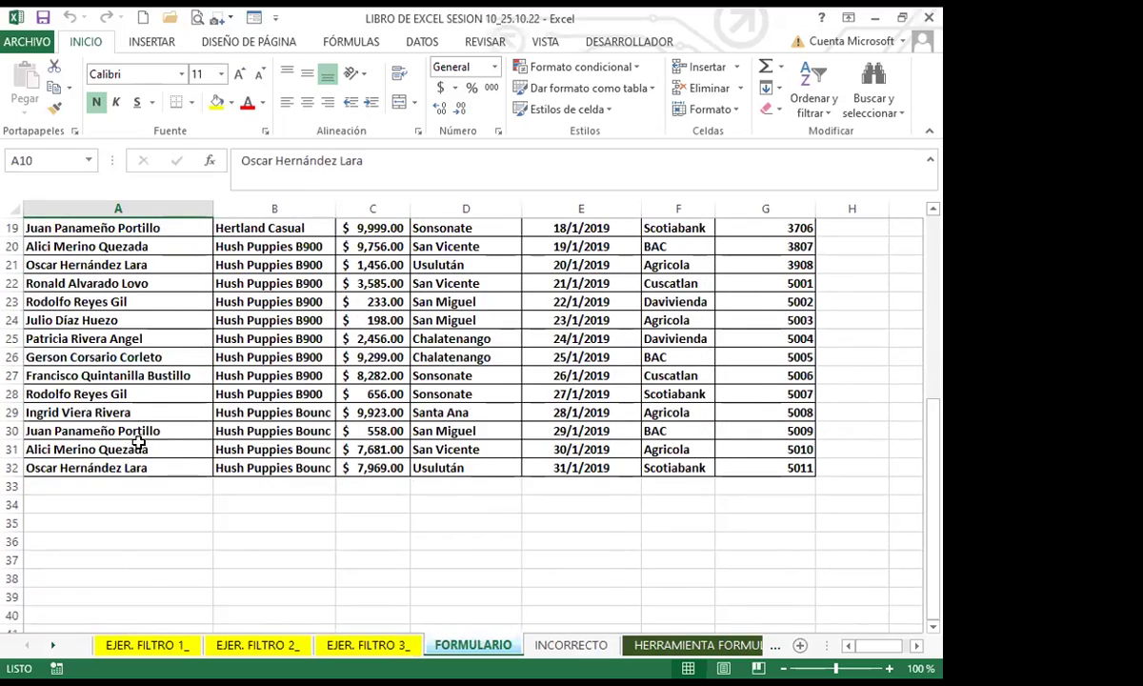
scroll(139, 443, "up", 6)
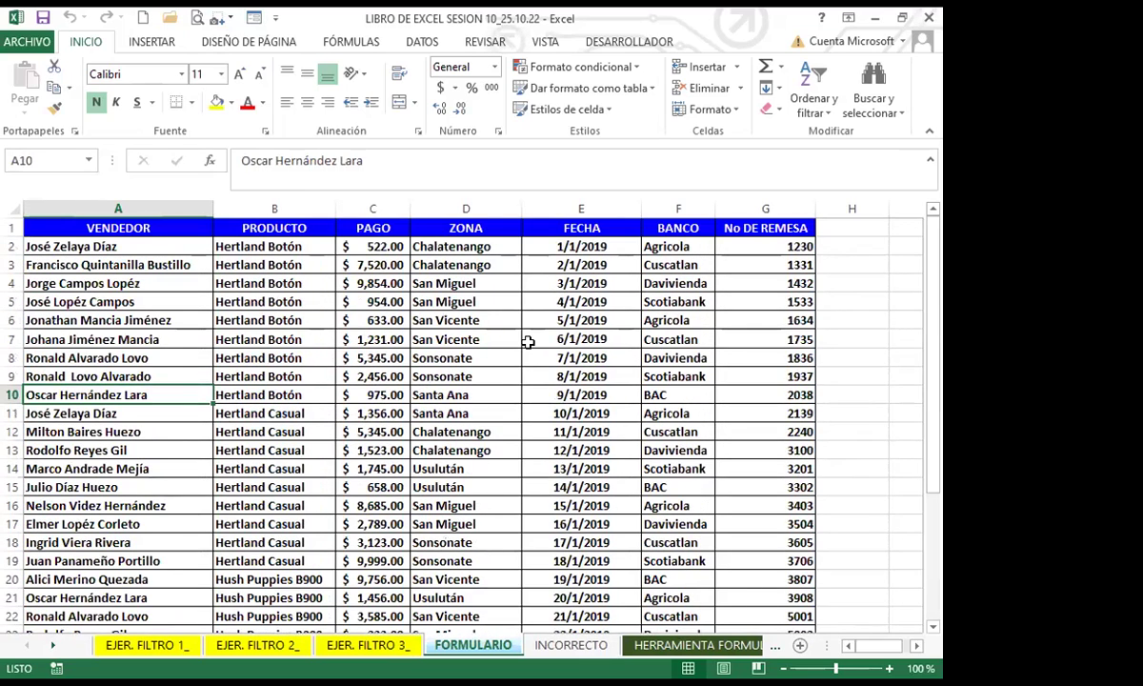
left_click(564, 525)
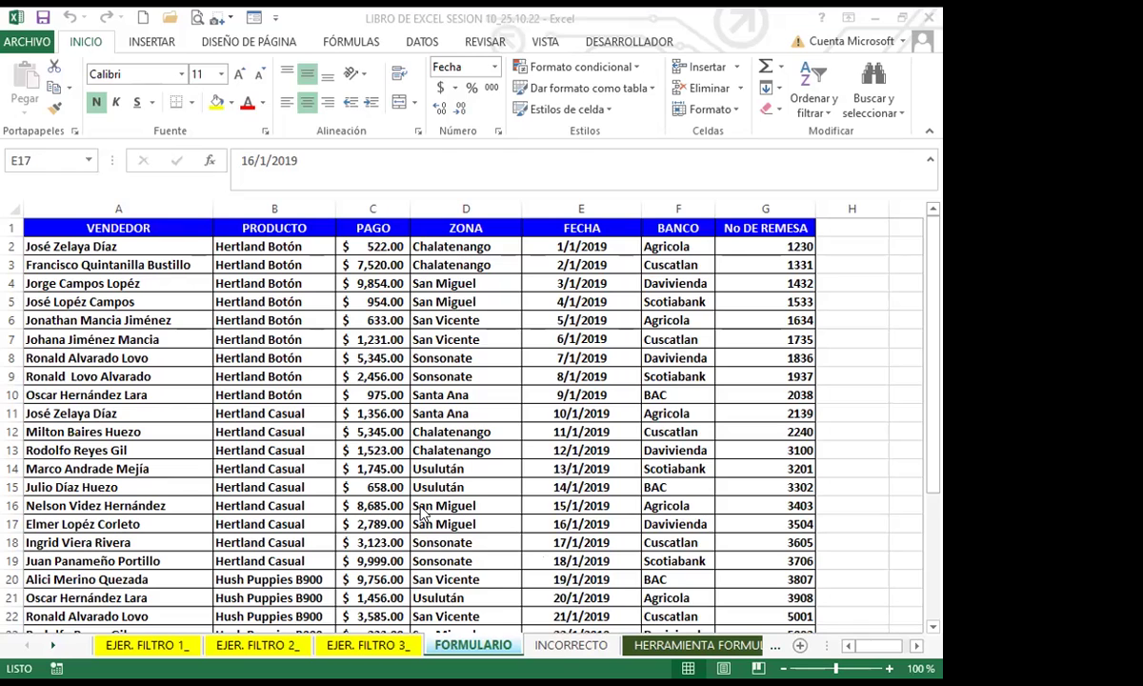
Step: Switch to the INCORRECTO sheet and inspect its vendor entries and the product in B2
left_click(569, 645)
left_click(246, 541)
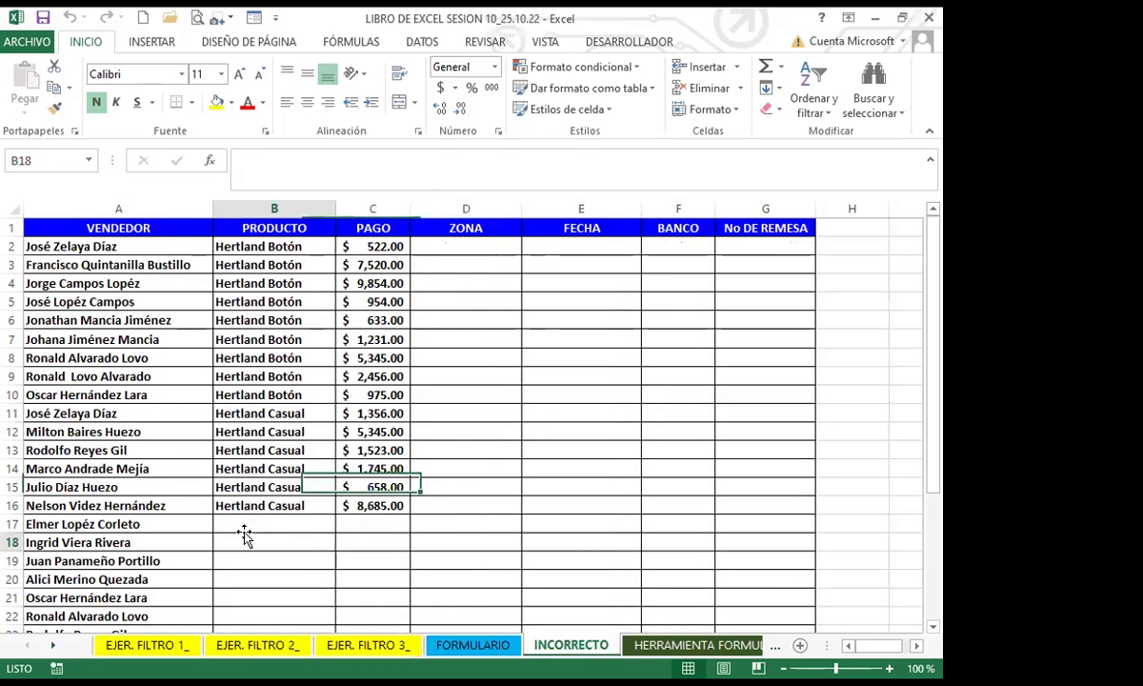
left_click(147, 298)
left_click(162, 244)
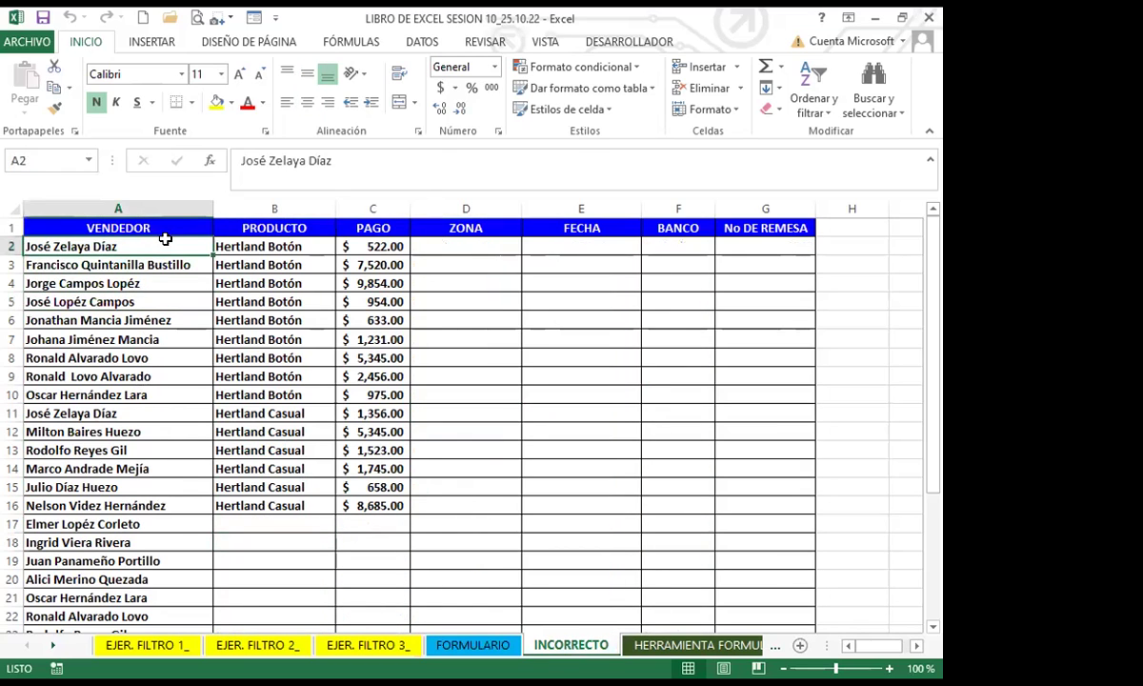
scroll(153, 324, "down", 9)
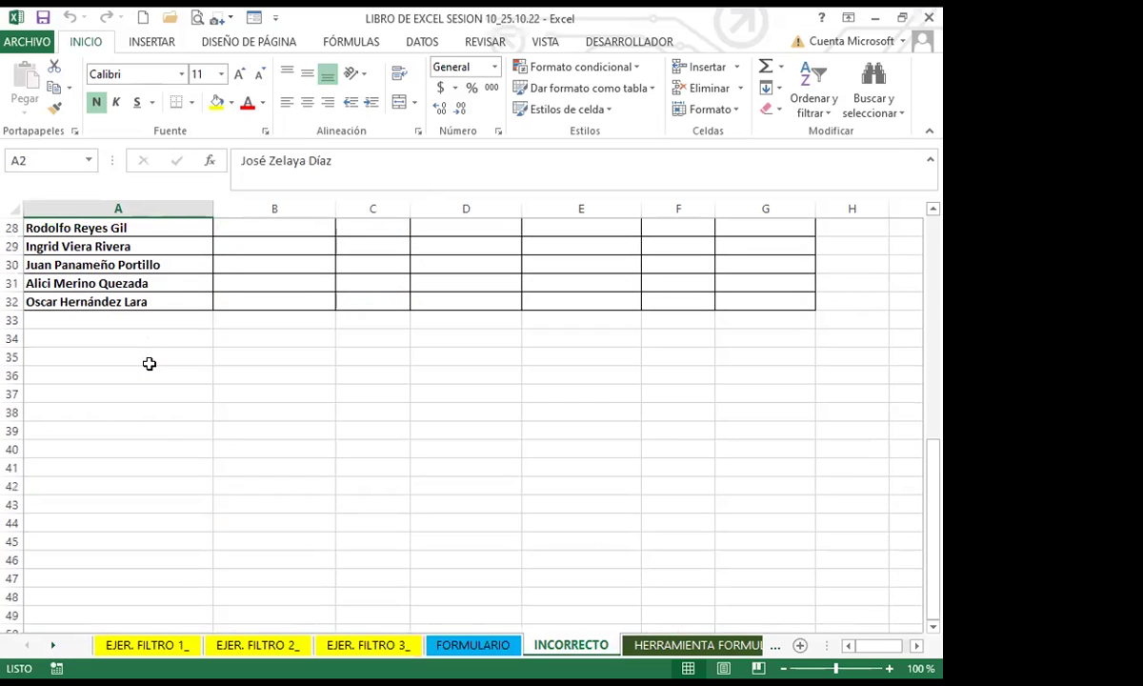
scroll(150, 367, "up", 9)
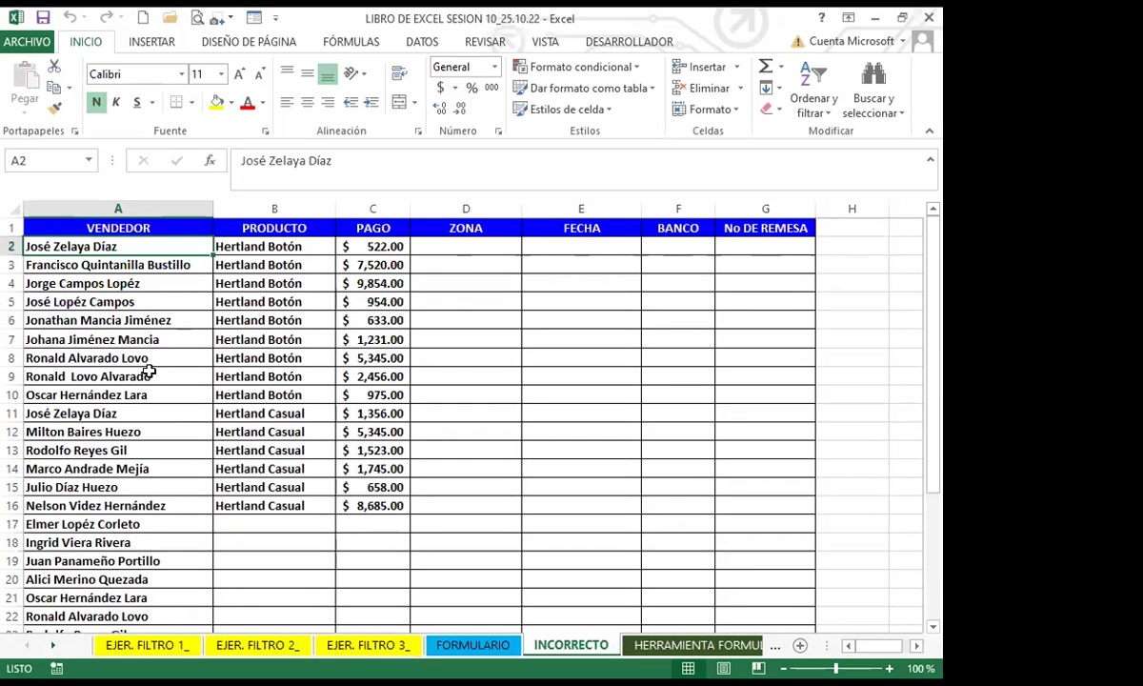
left_click(271, 247)
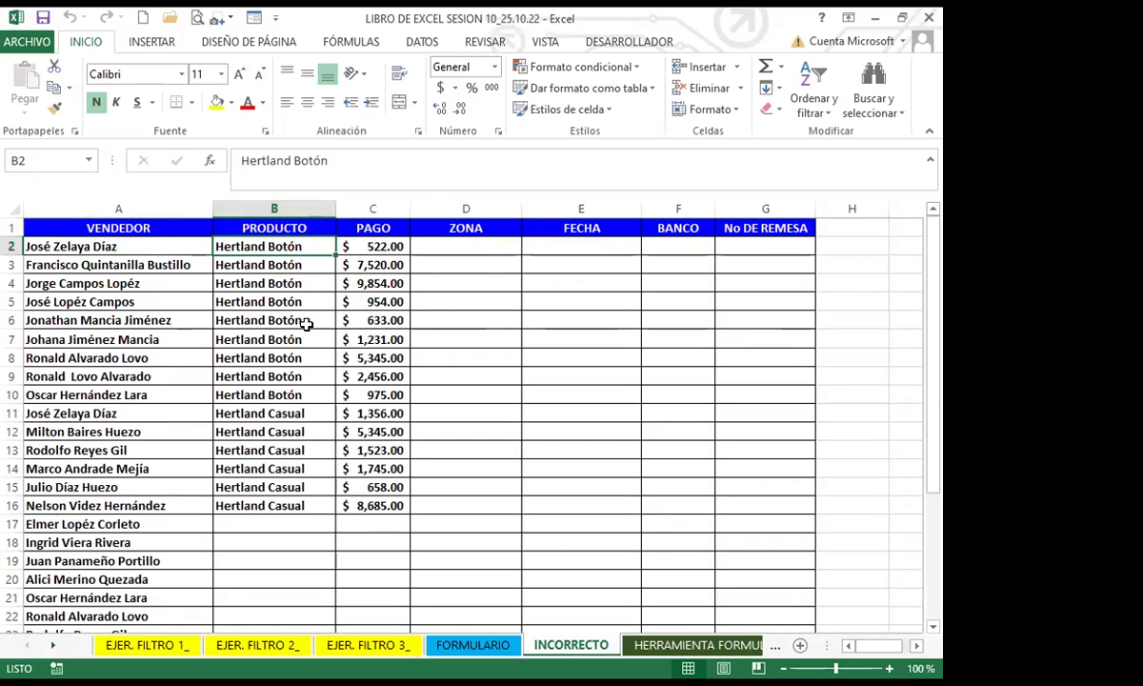
Step: Inspect the INCORRECTO PAGO amounts and the empty payment and product cells
scroll(295, 400, "down", 2)
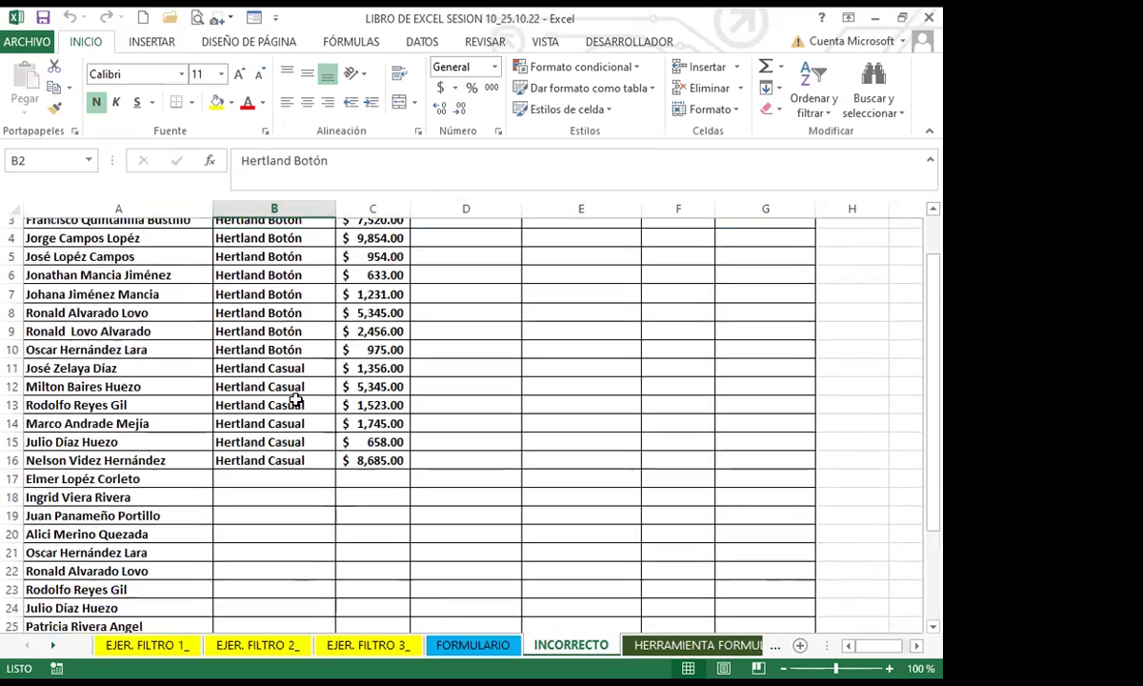
scroll(296, 400, "down", 5)
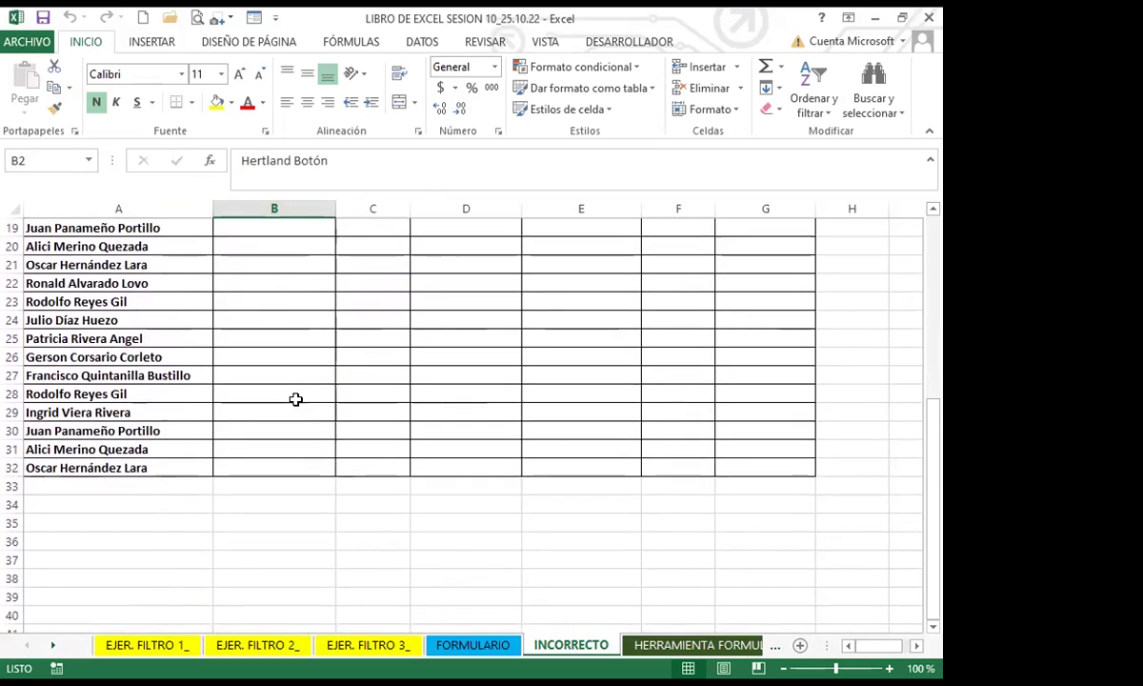
scroll(295, 400, "up", 7)
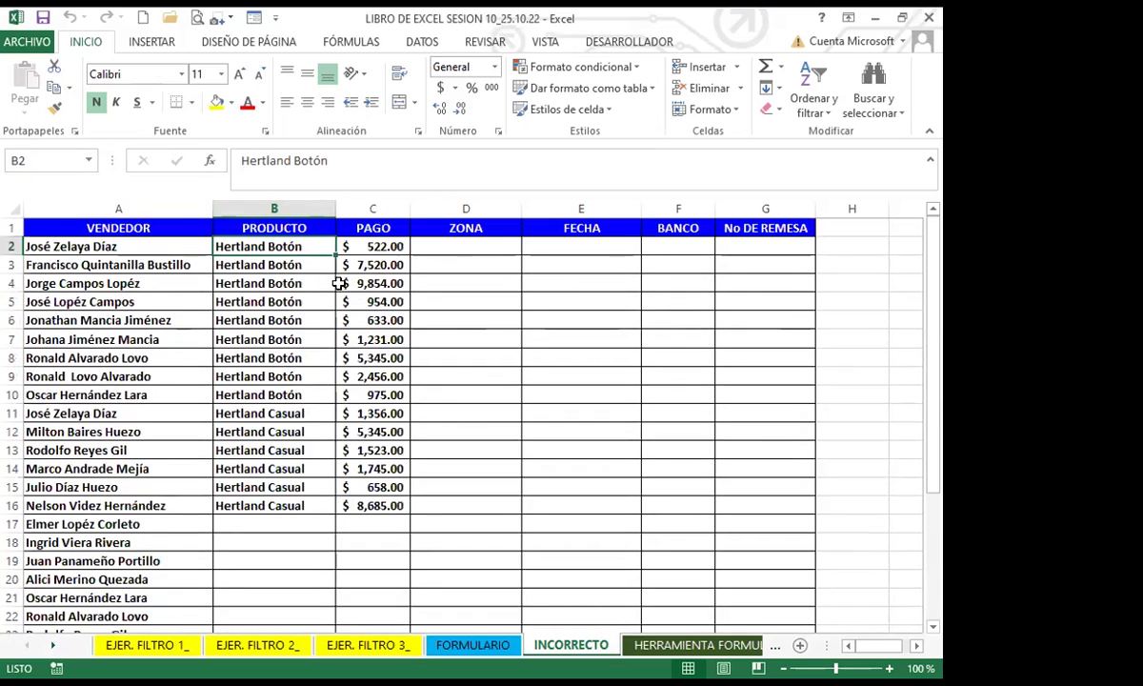
left_click(378, 247)
left_click(371, 540)
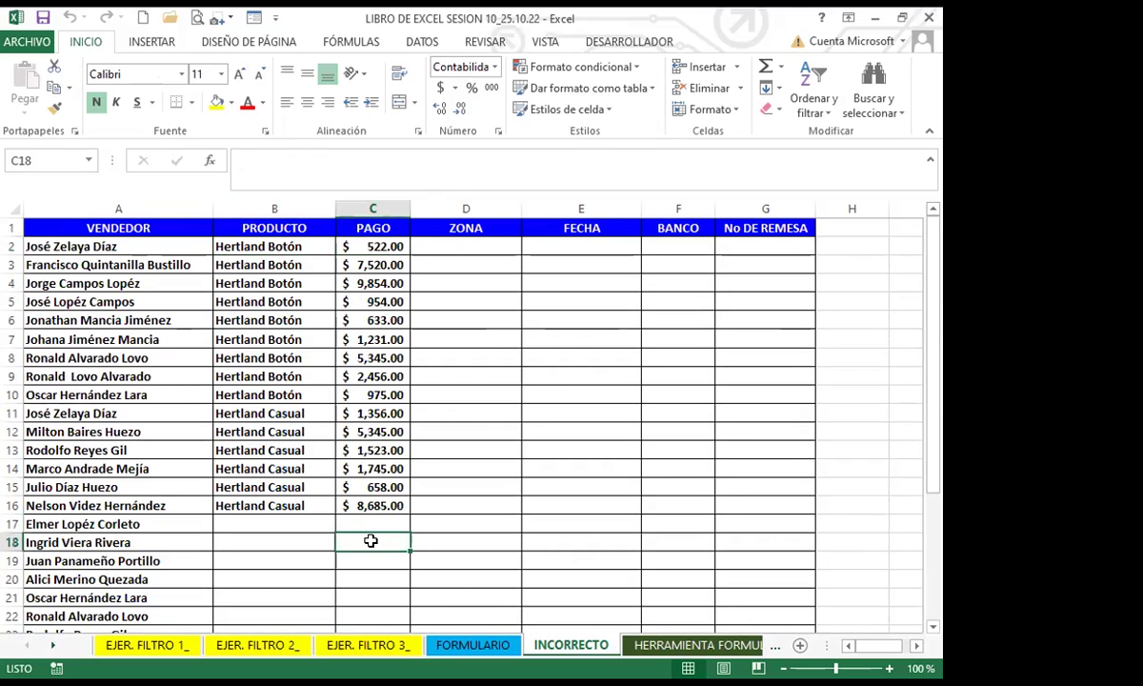
scroll(361, 517, "down", 4)
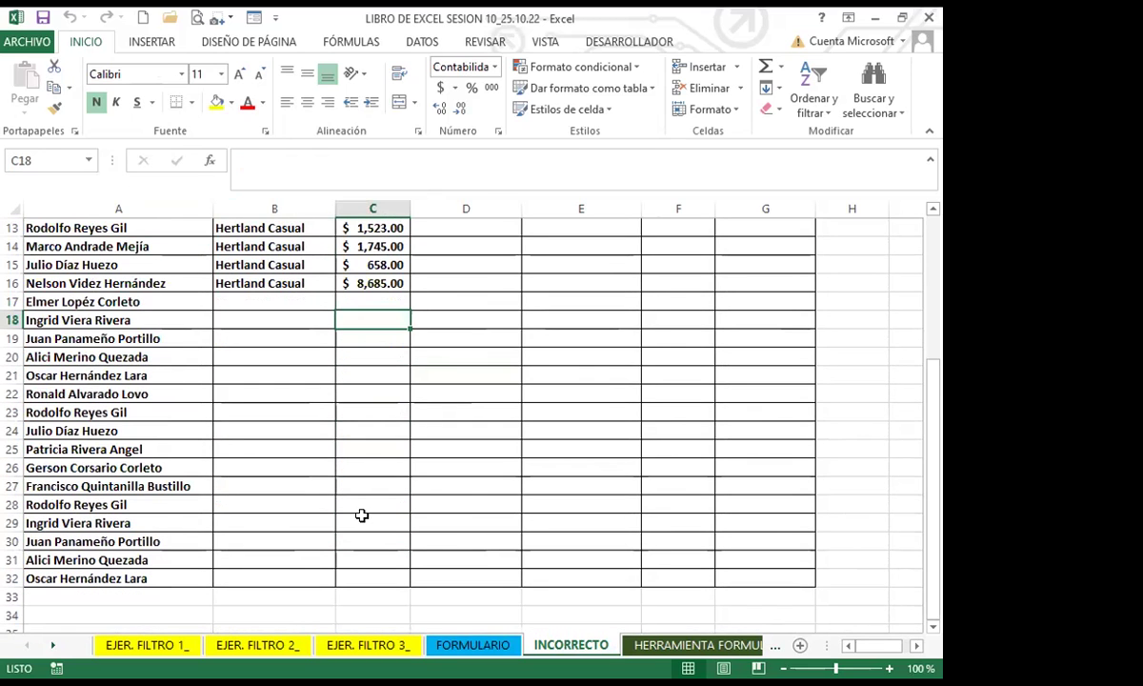
left_click(362, 517)
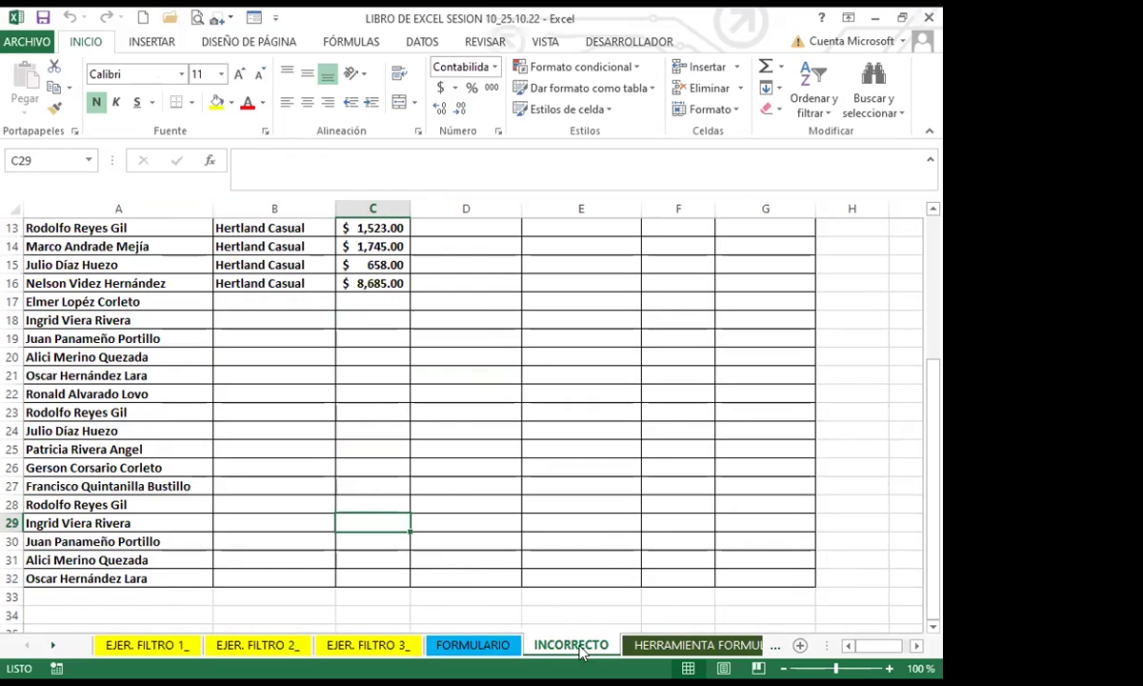
left_click(291, 429)
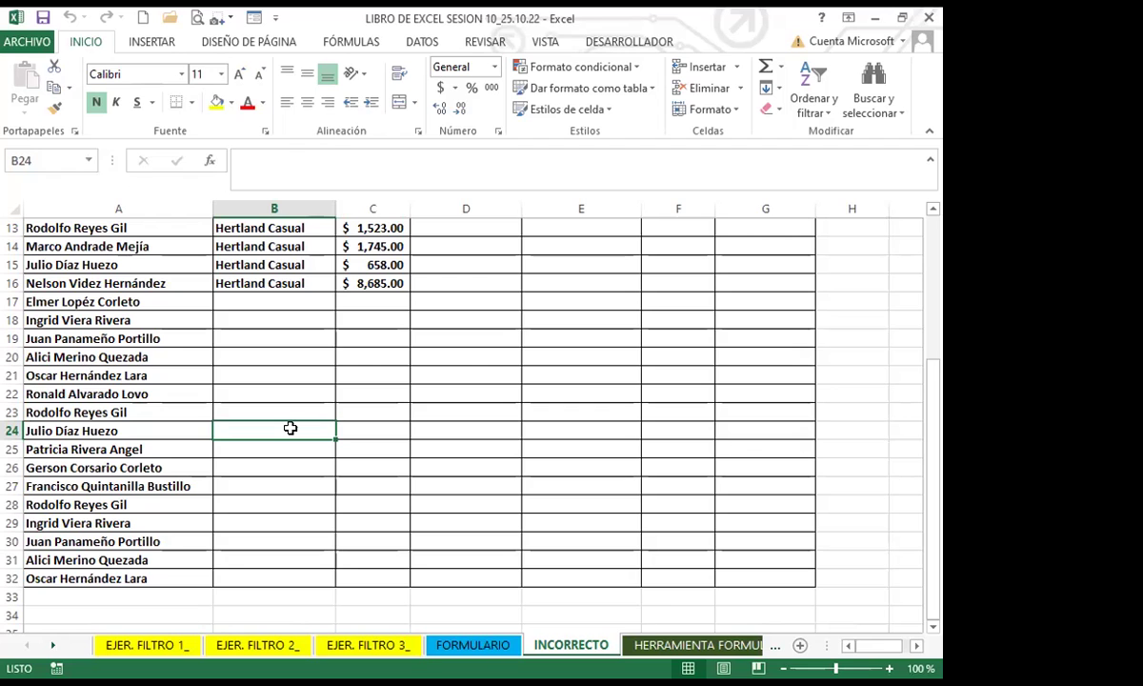
Step: Point out the empty ZONA column and rows missing a product, then return to FORMULARIO
scroll(154, 503, "up", 4)
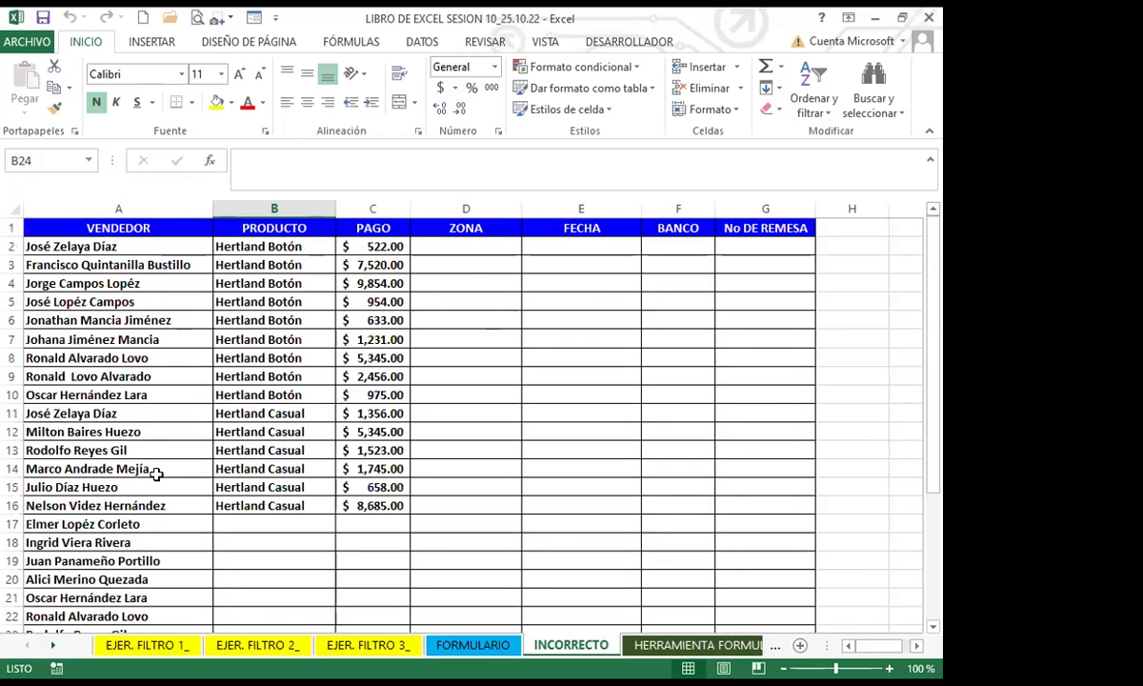
left_click(153, 470)
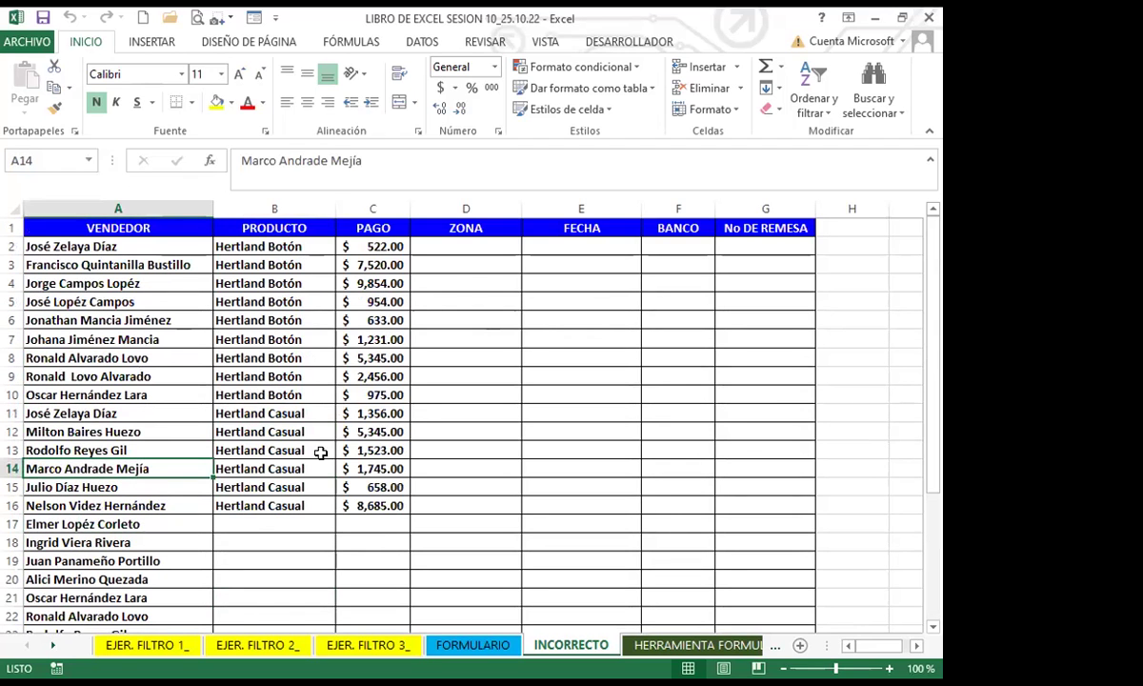
left_click(372, 537)
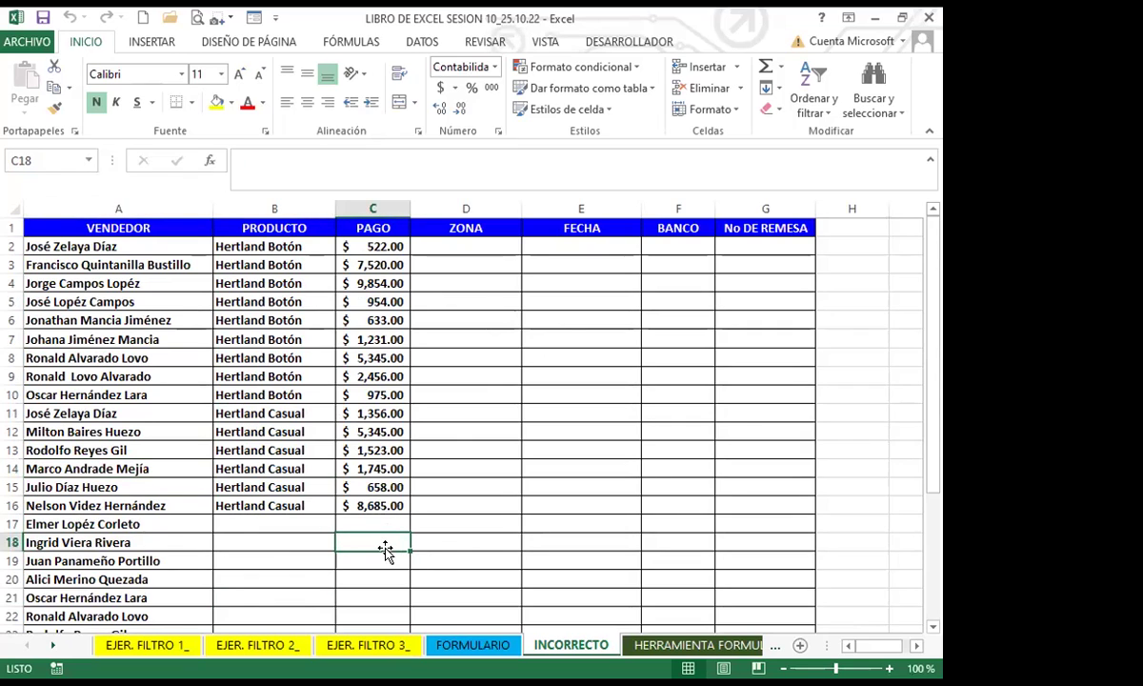
scroll(177, 546, "down", 4)
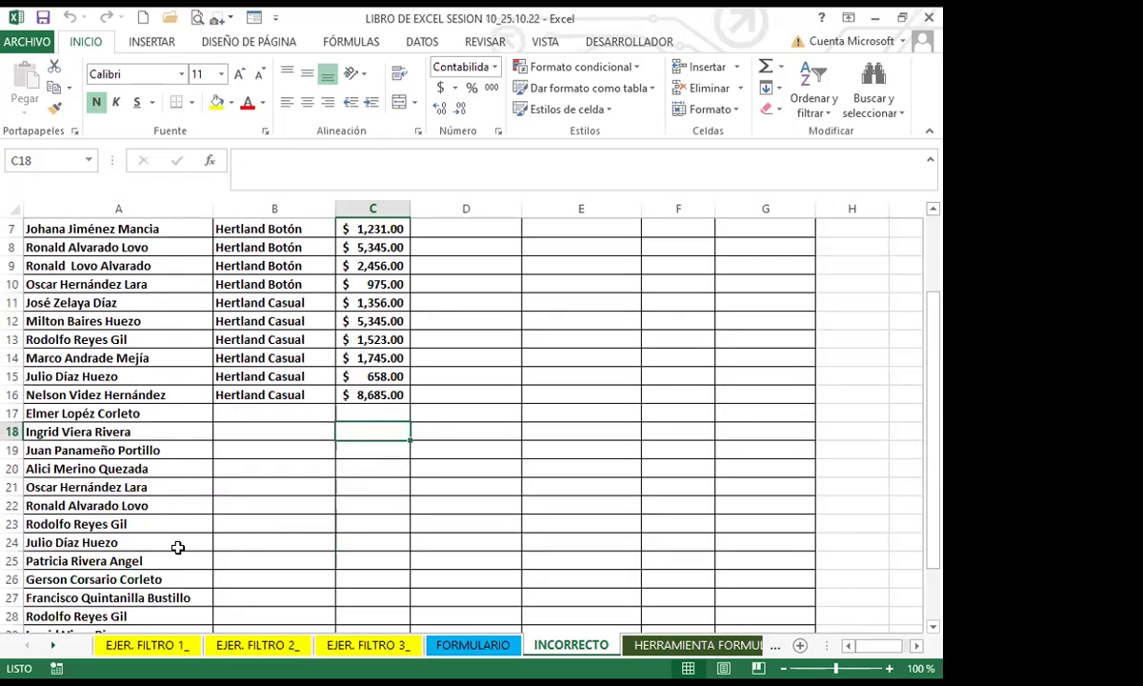
scroll(177, 547, "down", 2)
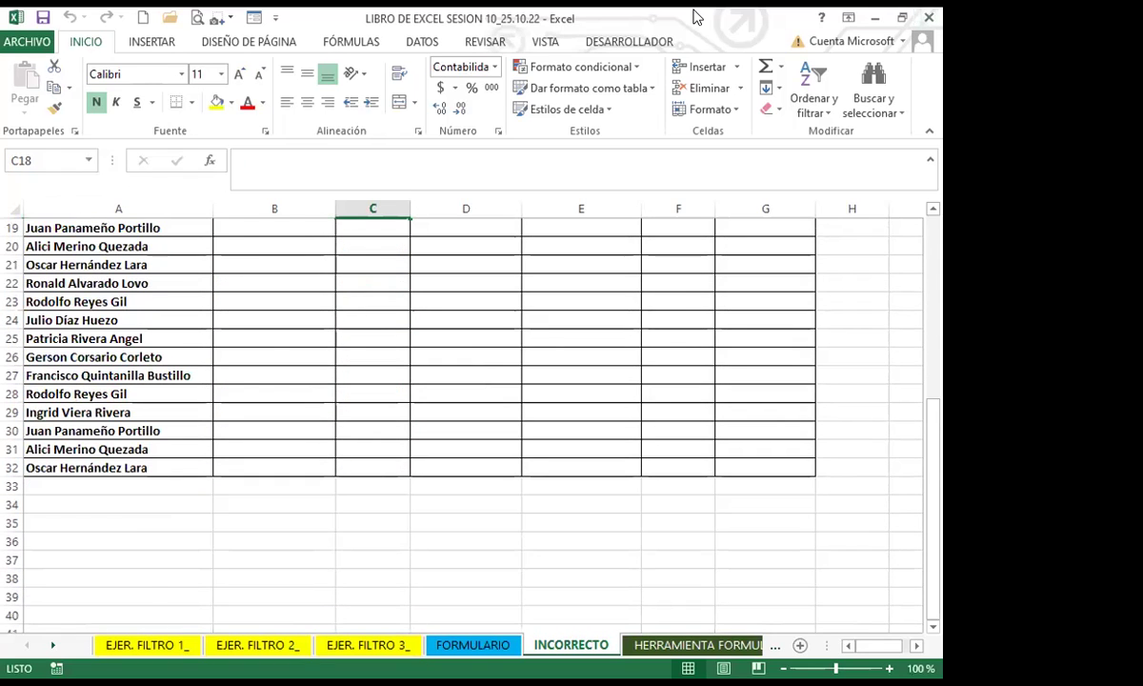
scroll(154, 592, "up", 6)
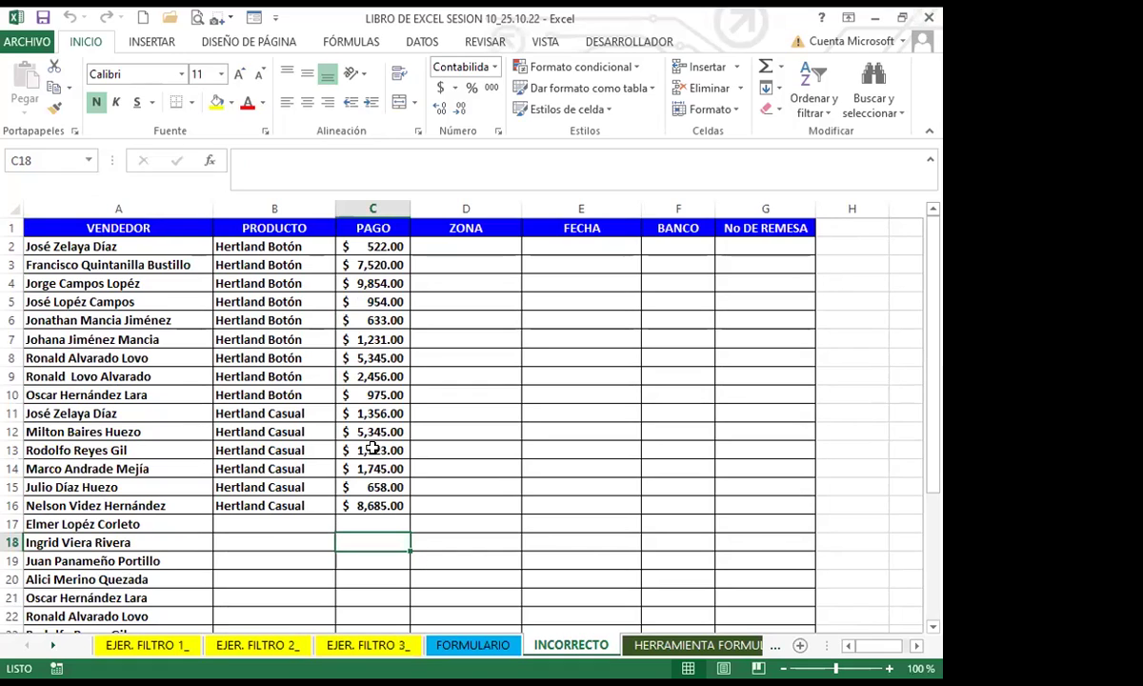
left_click(432, 486)
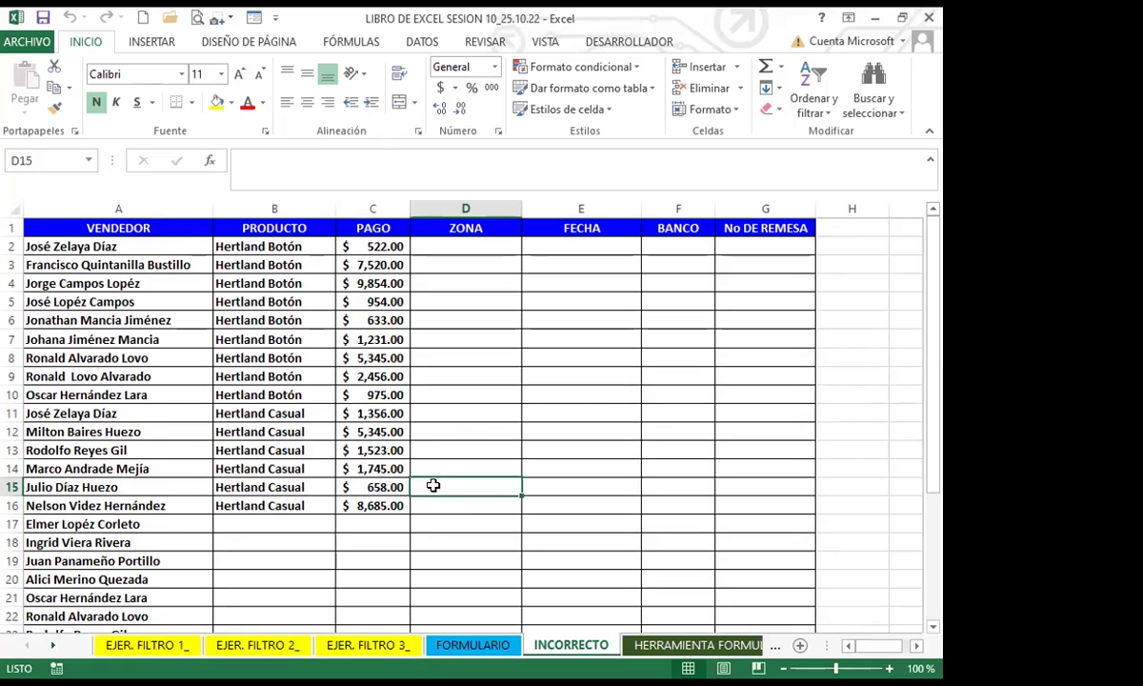
left_click(248, 523)
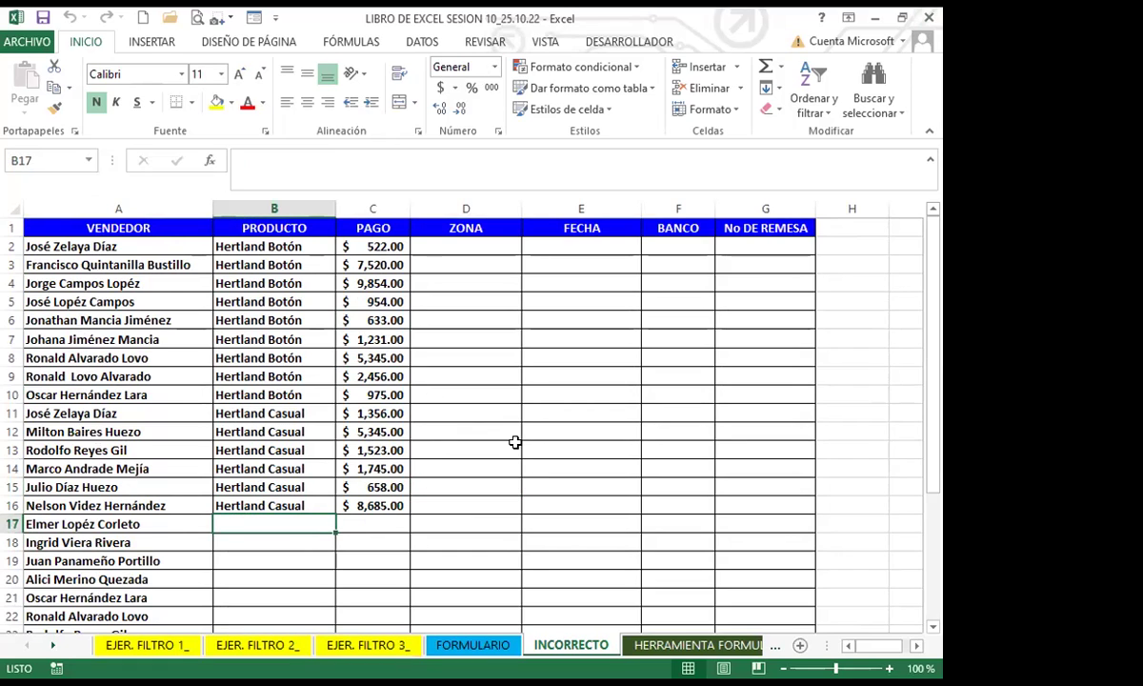
left_click(283, 554)
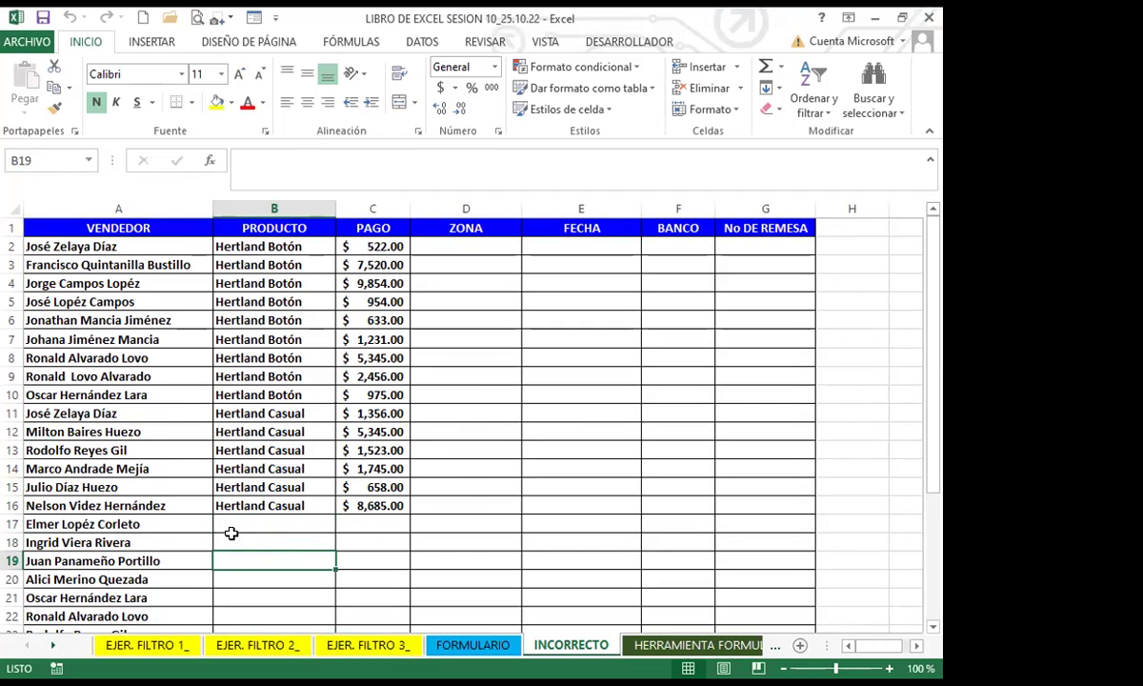
left_click(472, 645)
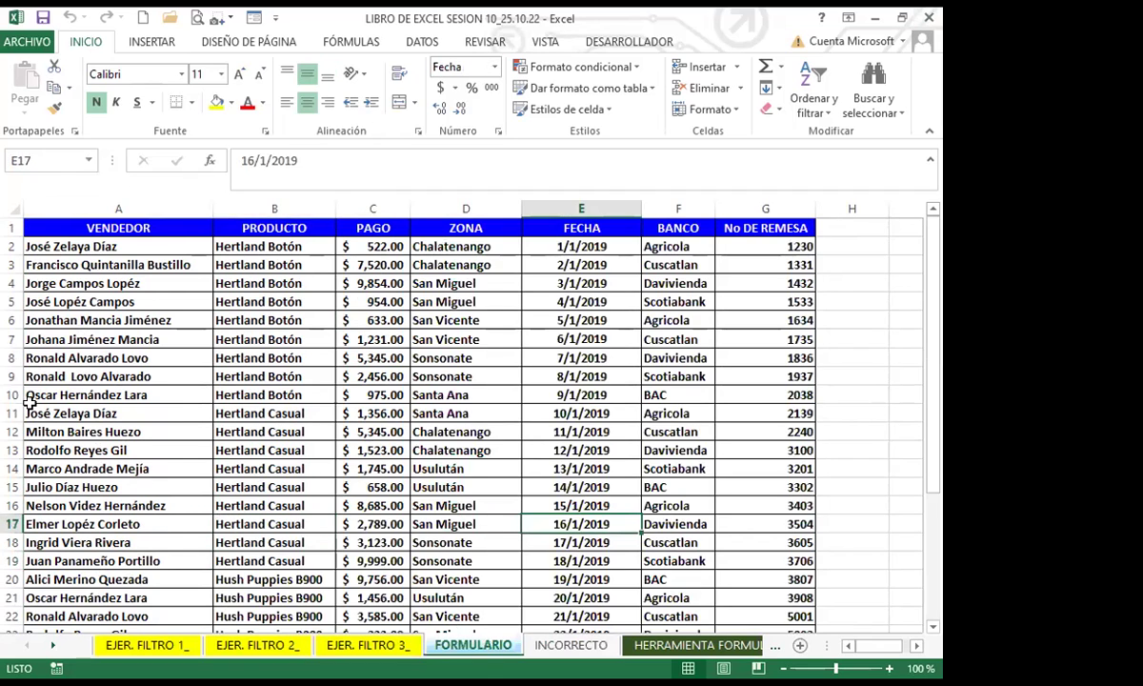
Step: Select row 20 on FORMULARIO, then go back to the INCORRECTO sheet
left_click(11, 579)
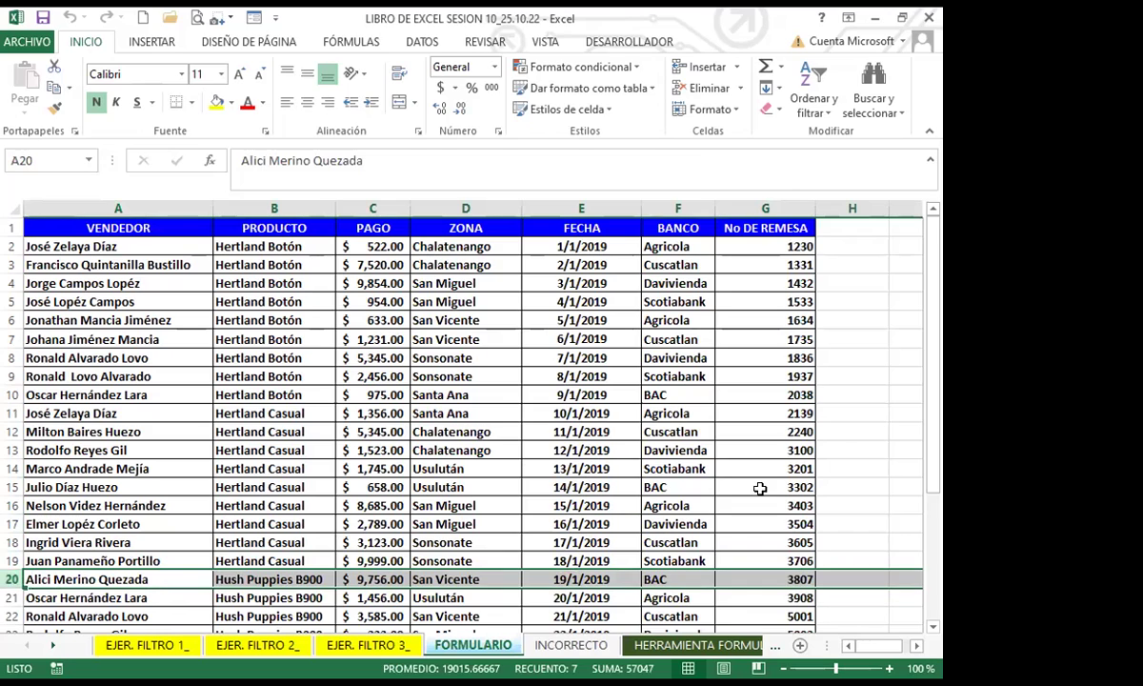
left_click(555, 645)
left_click(342, 550)
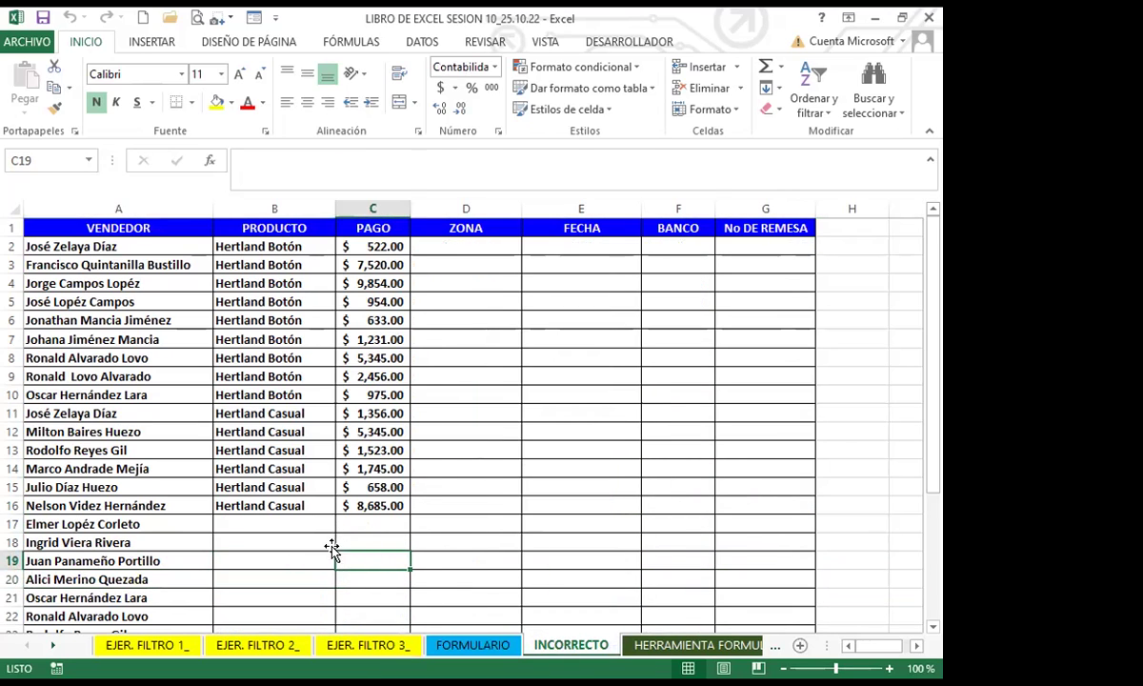
scroll(155, 330, "down", 2)
scroll(135, 465, "down", 4)
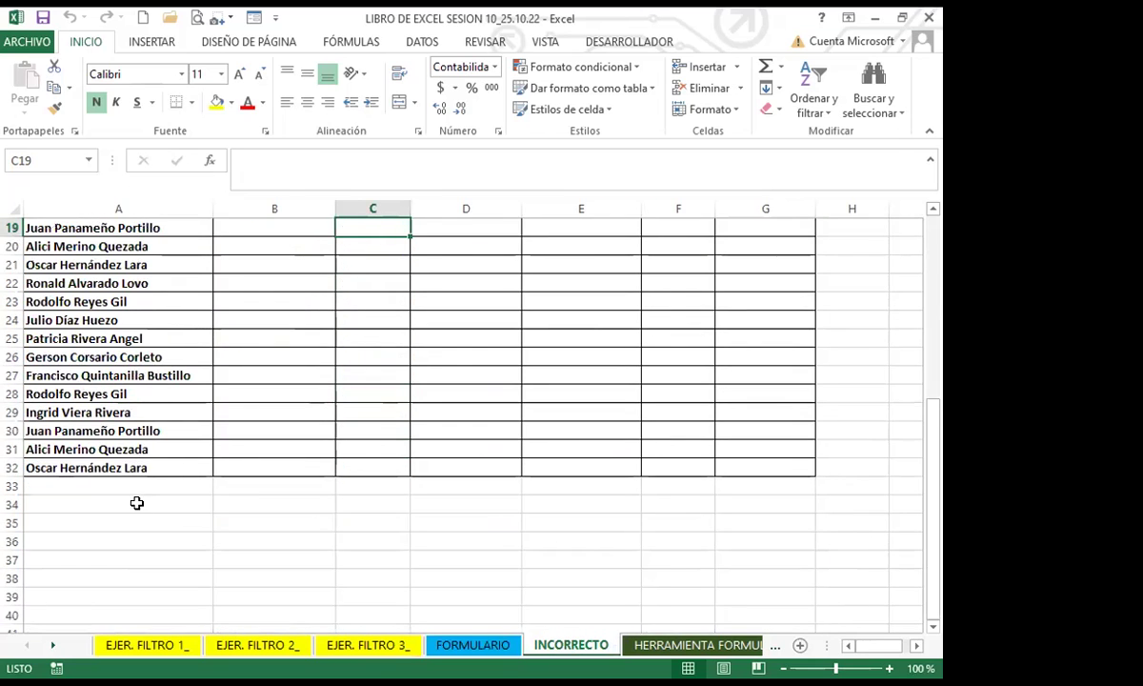
scroll(136, 503, "up", 6)
Step: Select the PRODUCTO entries in column B, then the PAGO amounts in column C
left_click(124, 361)
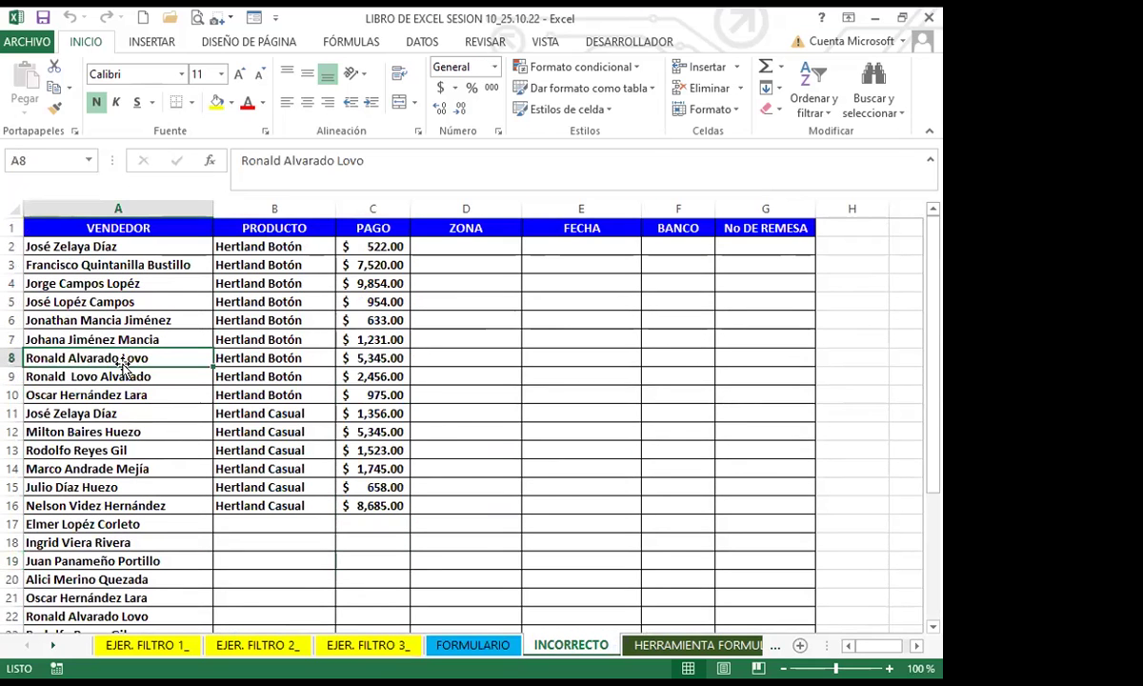
left_click_drag(228, 245, 269, 491)
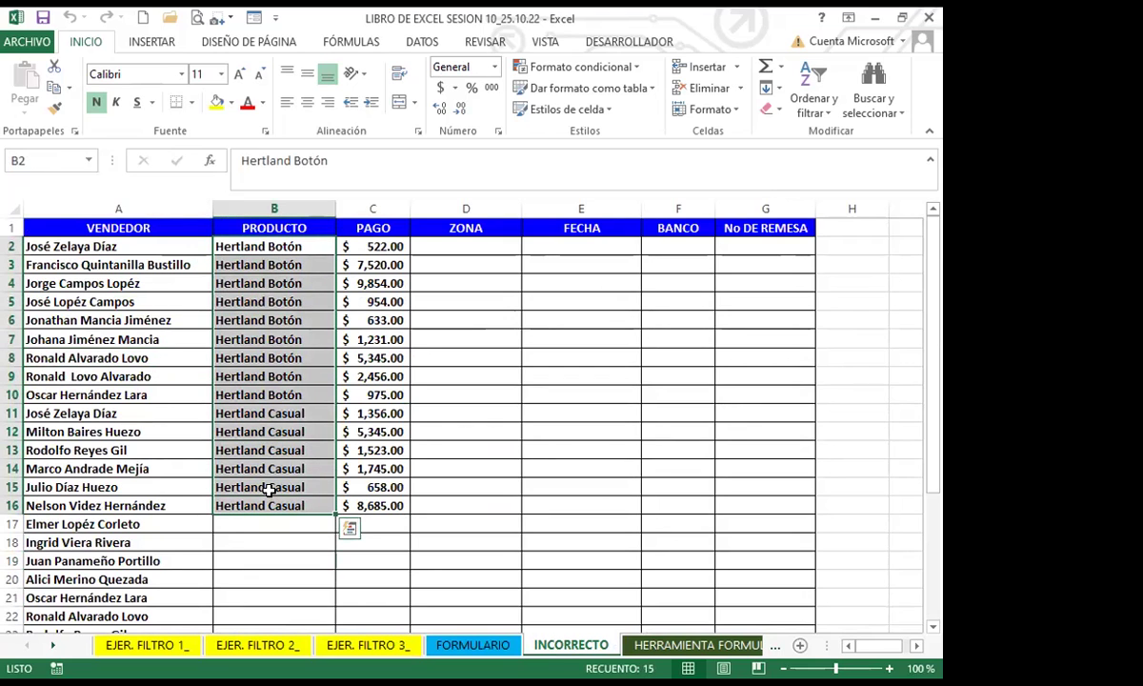
left_click_drag(360, 246, 385, 524)
Step: Delete the selected PAGO amounts and check the emptied payment column
key("Delete")
left_click(373, 472)
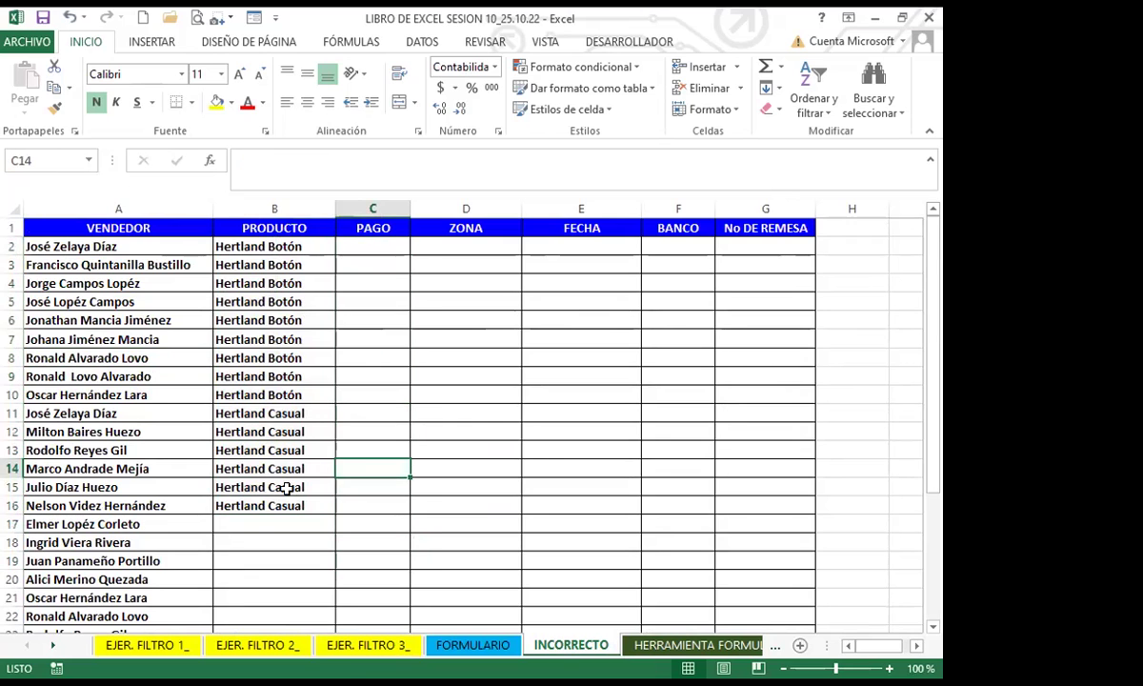
left_click(252, 517)
scroll(252, 515, "down", 4)
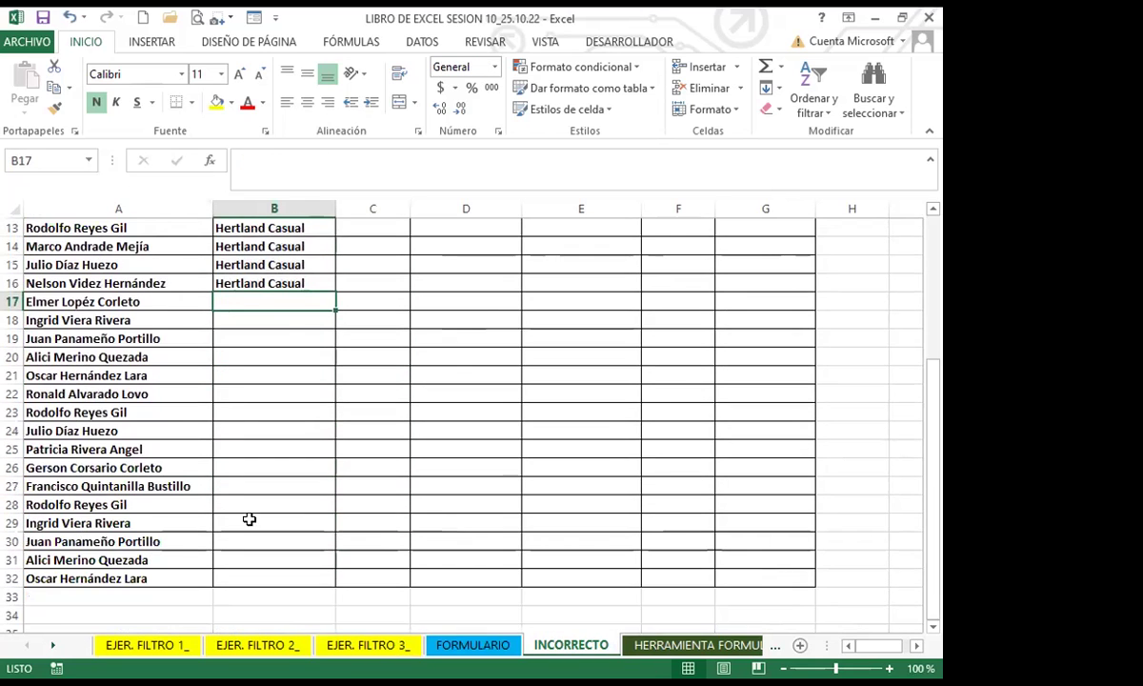
scroll(249, 512, "up", 4)
left_click(358, 503)
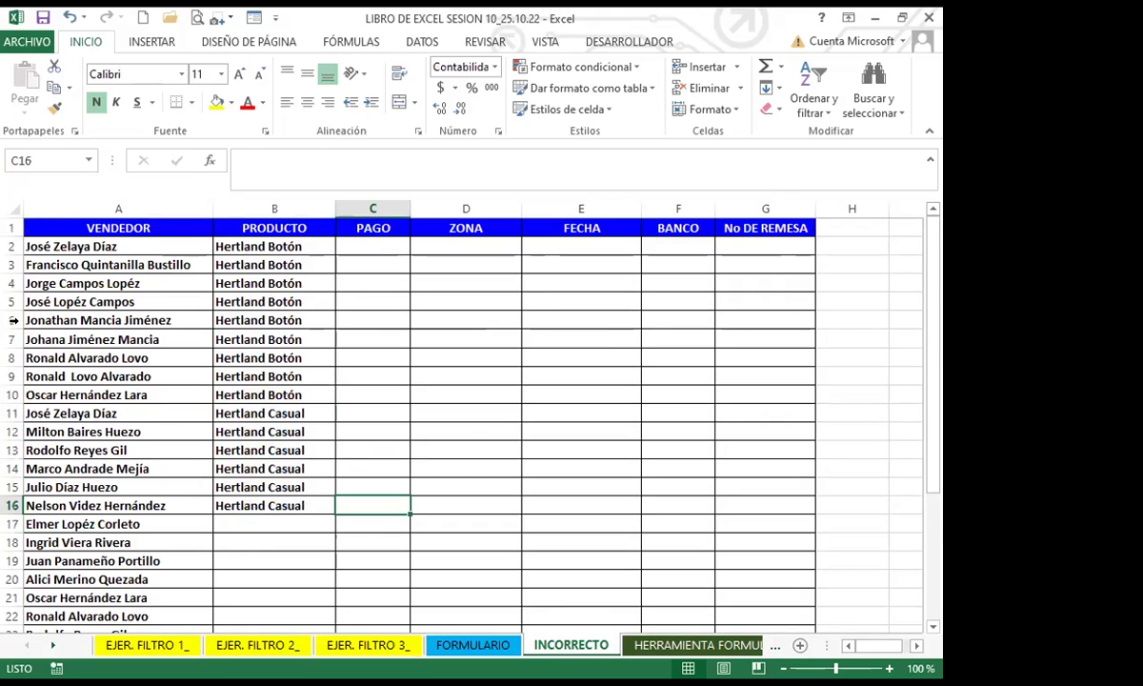
Step: Select the data rows A2:G16, then inspect the empty FECHA, ZONA and product cells
left_click(797, 381)
left_click_drag(35, 246, 762, 517)
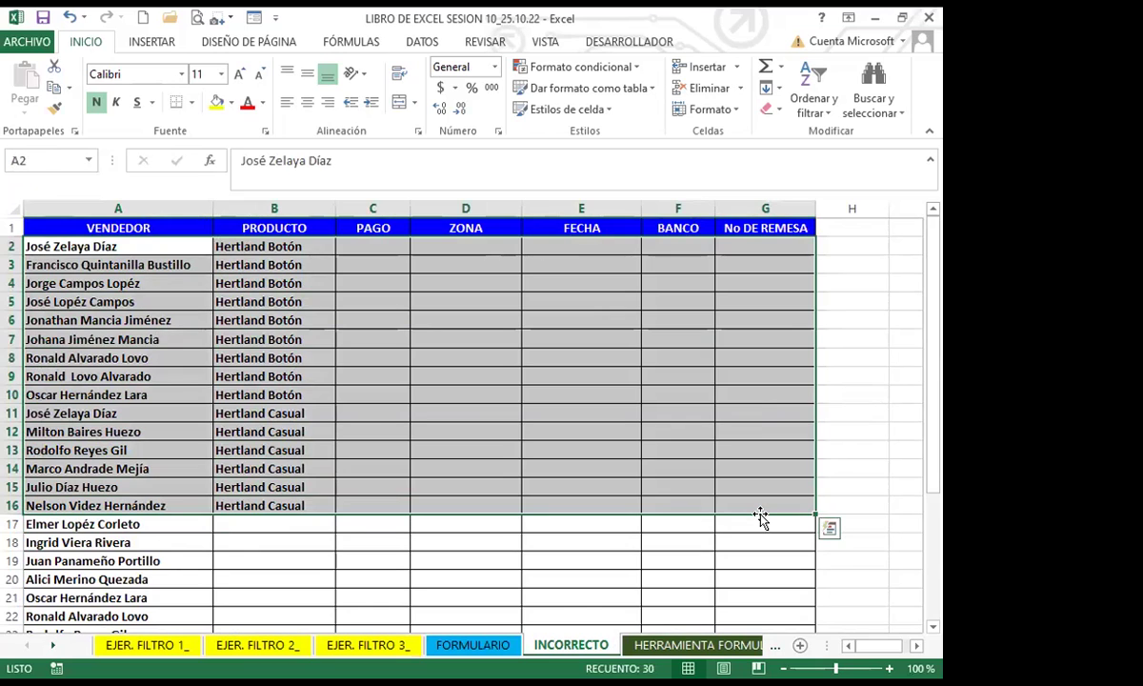
left_click(591, 448)
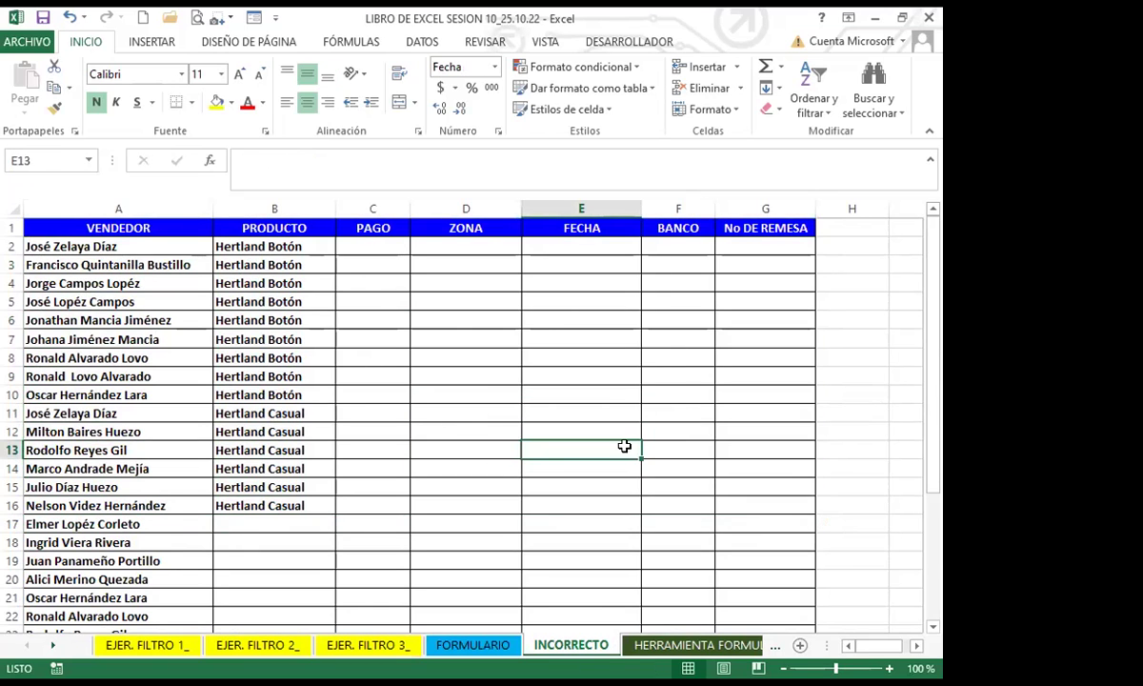
left_click(494, 457)
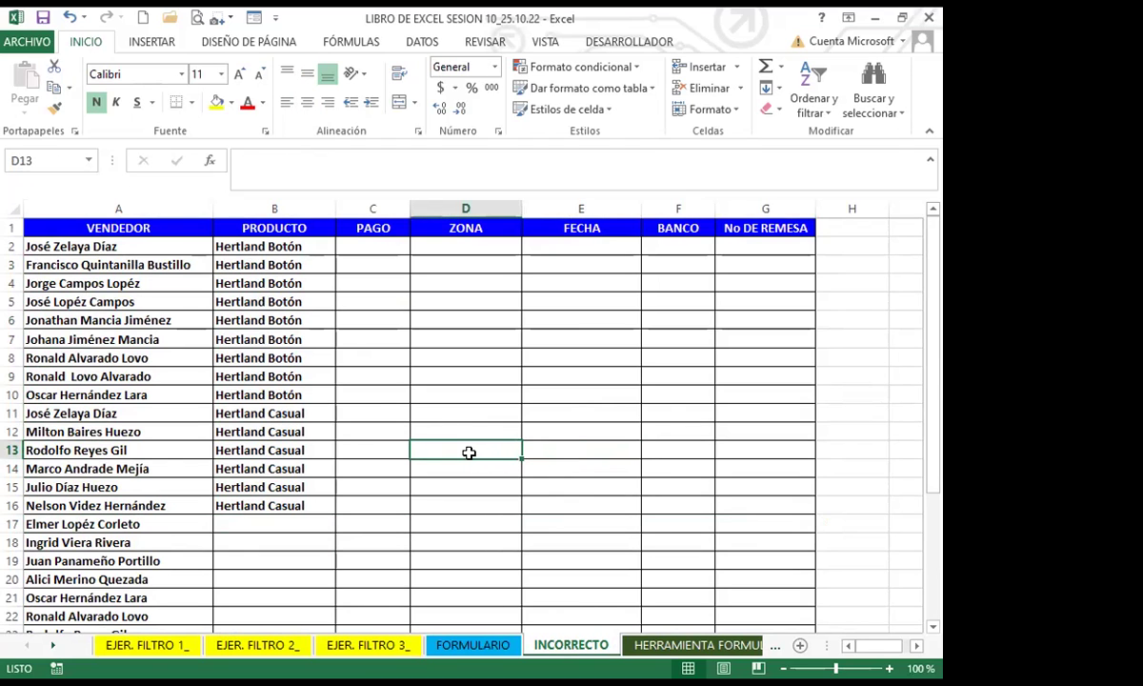
left_click(283, 514)
scroll(283, 477, "down", 4)
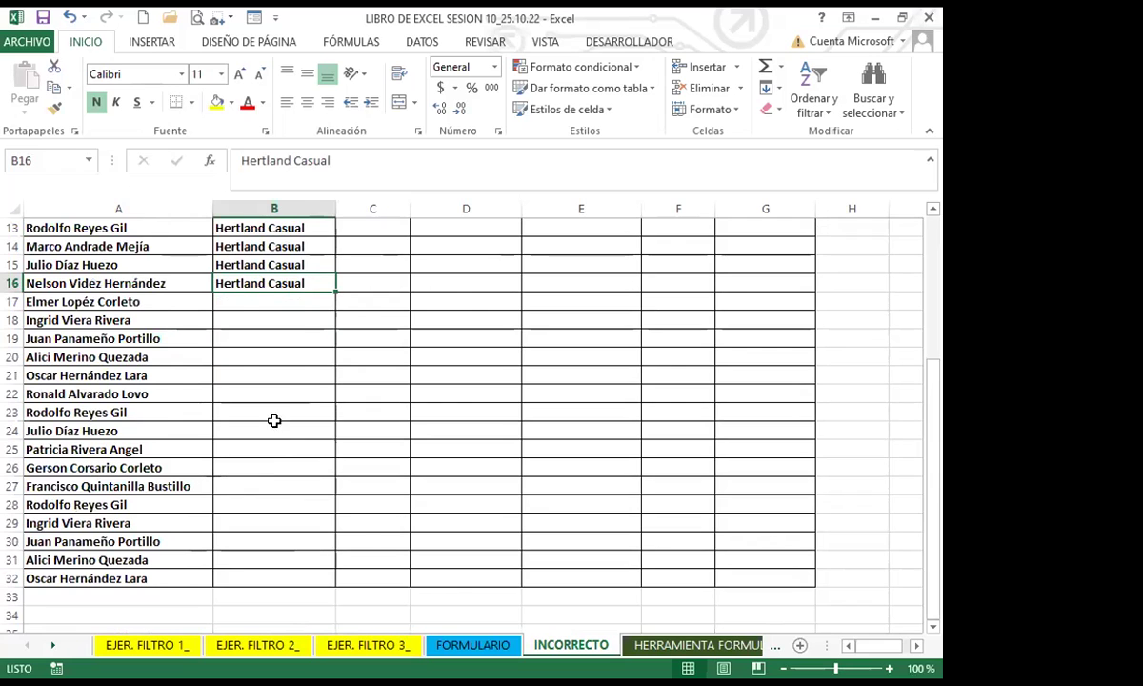
scroll(274, 409, "up", 2)
scroll(286, 534, "up", 2)
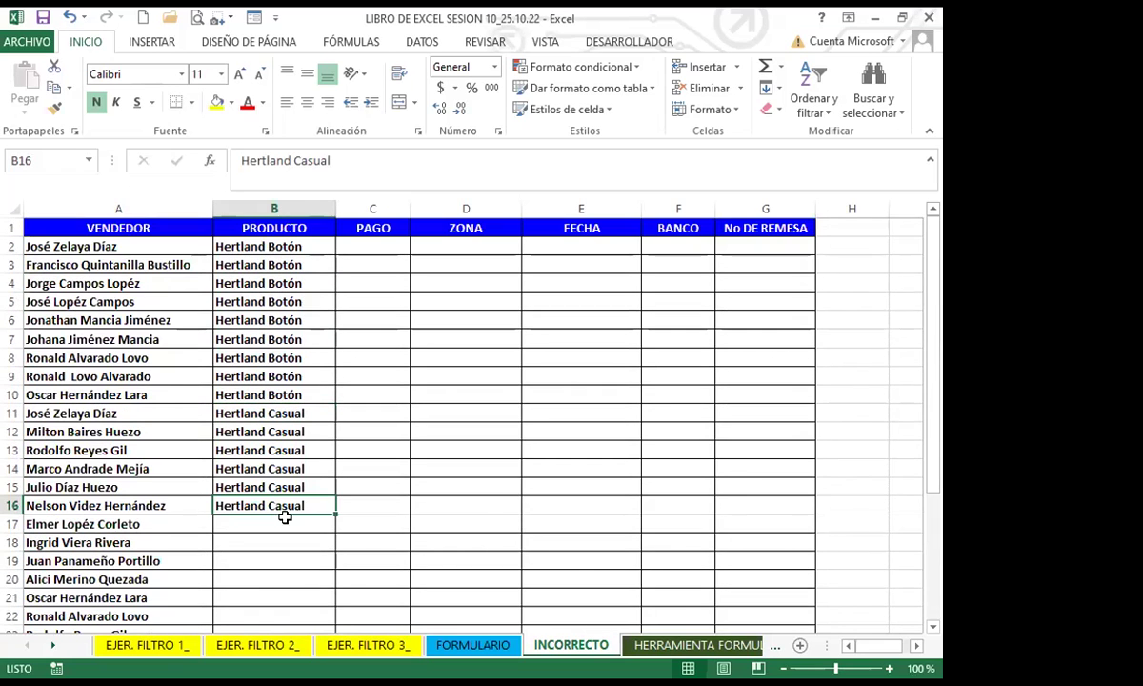
scroll(294, 548, "down", 4)
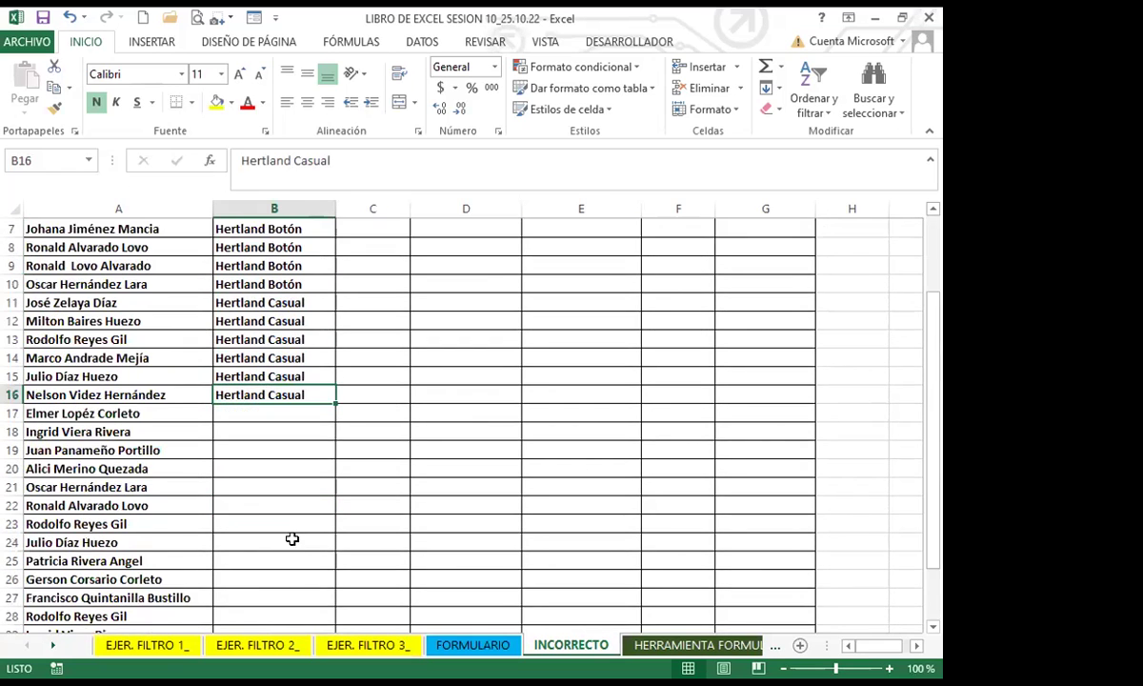
Step: Point out empty product B29, last product B16, and missing payments in C15 and C17
left_click(287, 521)
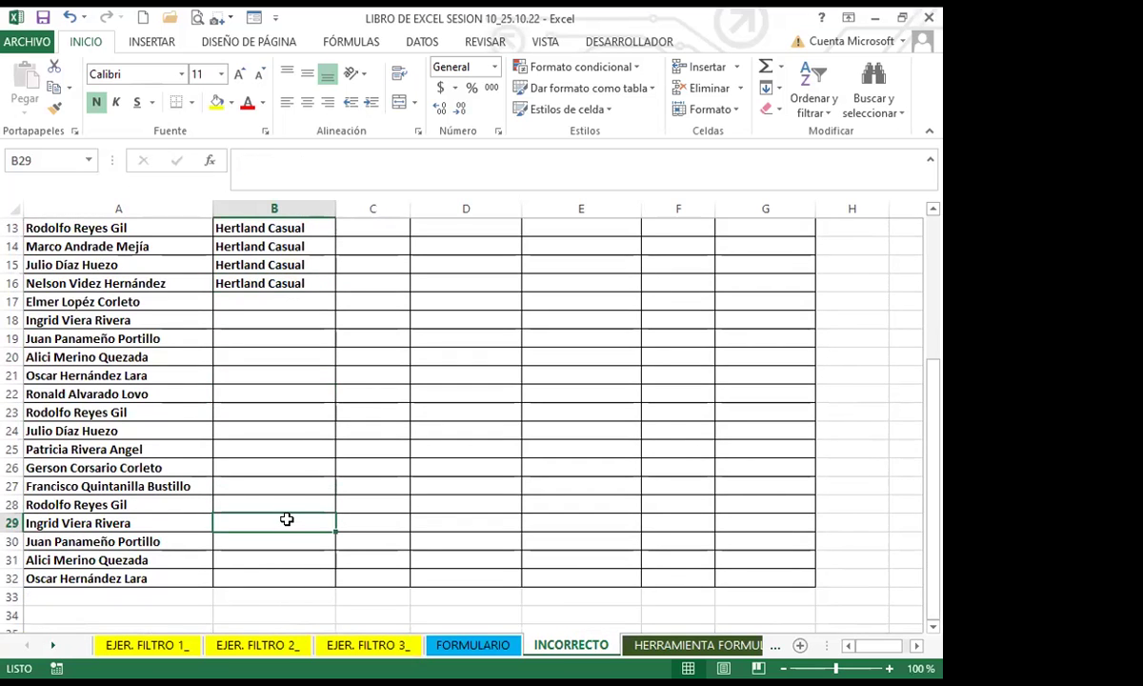
scroll(286, 511, "up", 4)
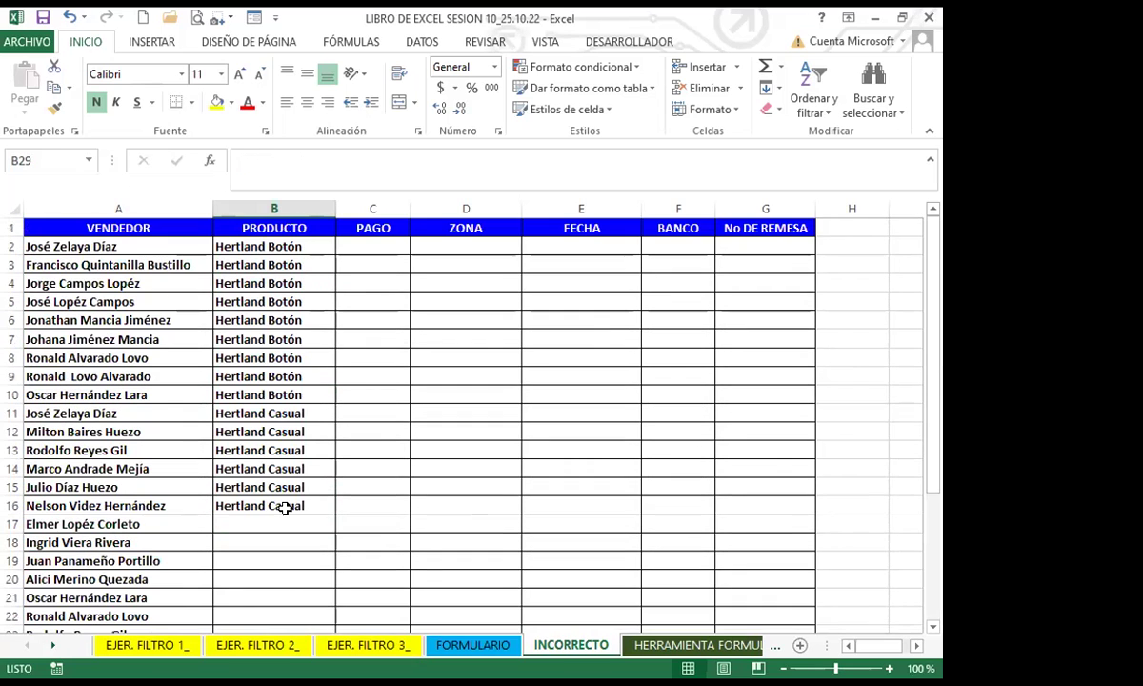
left_click(286, 509)
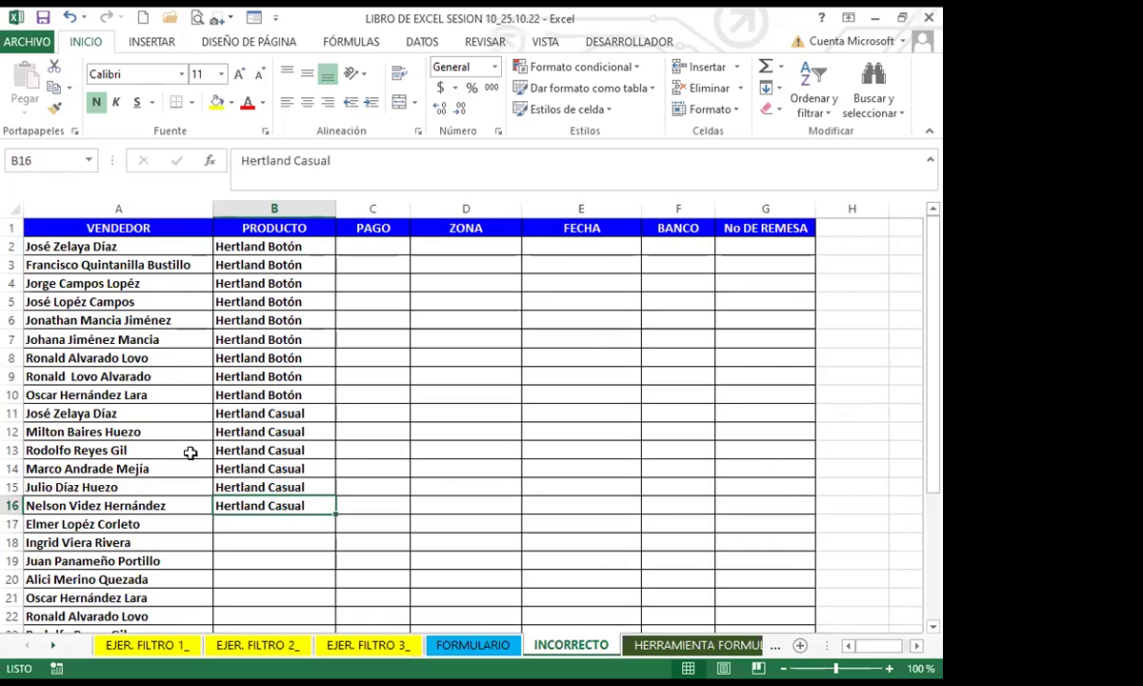
left_click(130, 482)
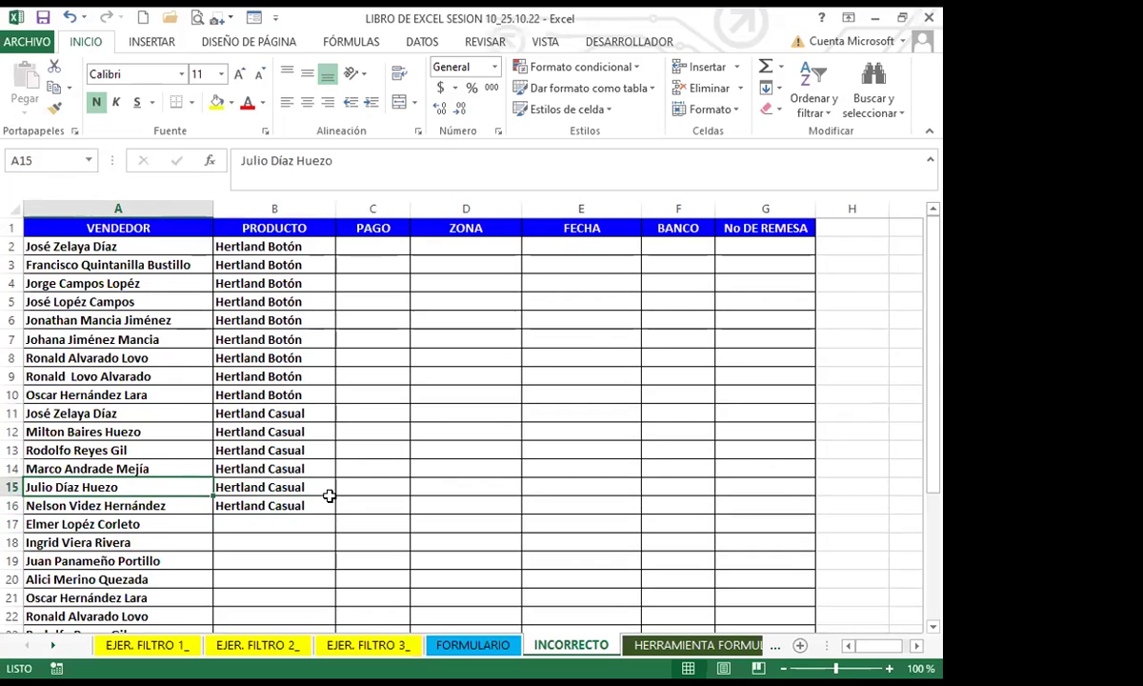
left_click(369, 487)
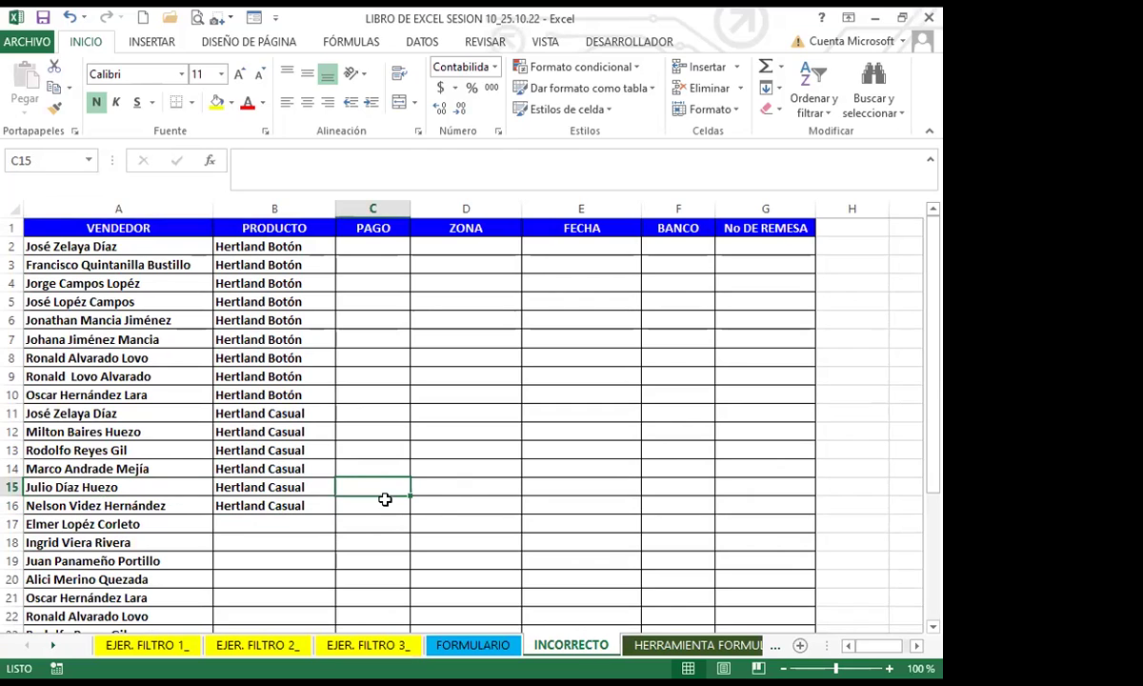
left_click(372, 519)
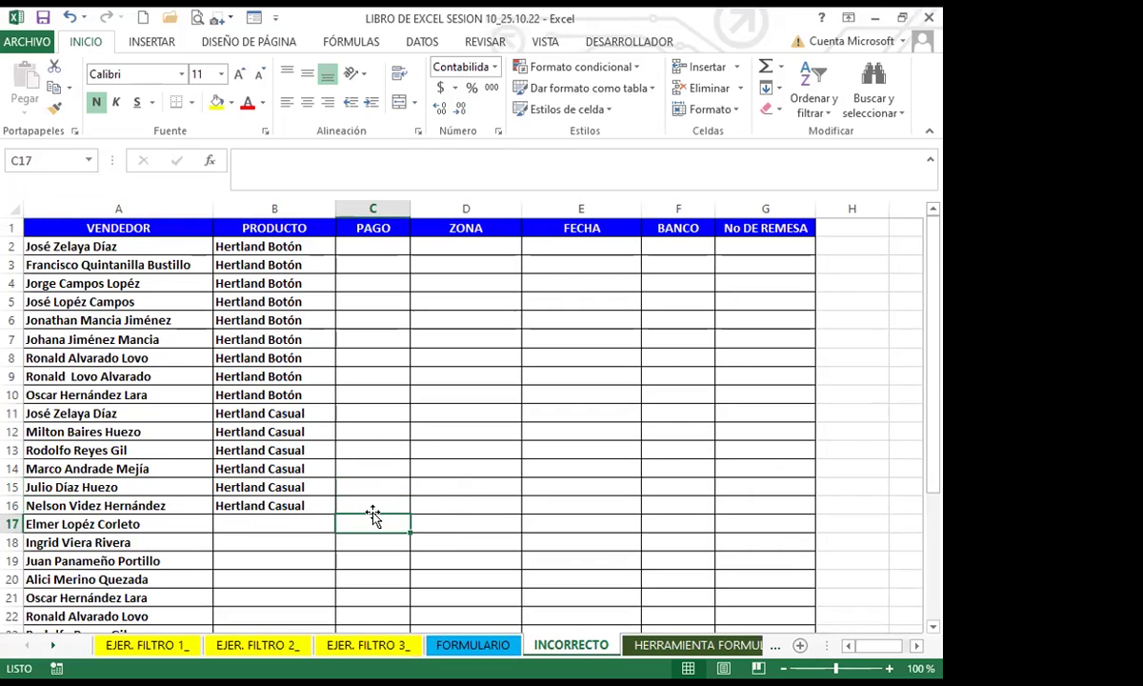
left_click(462, 646)
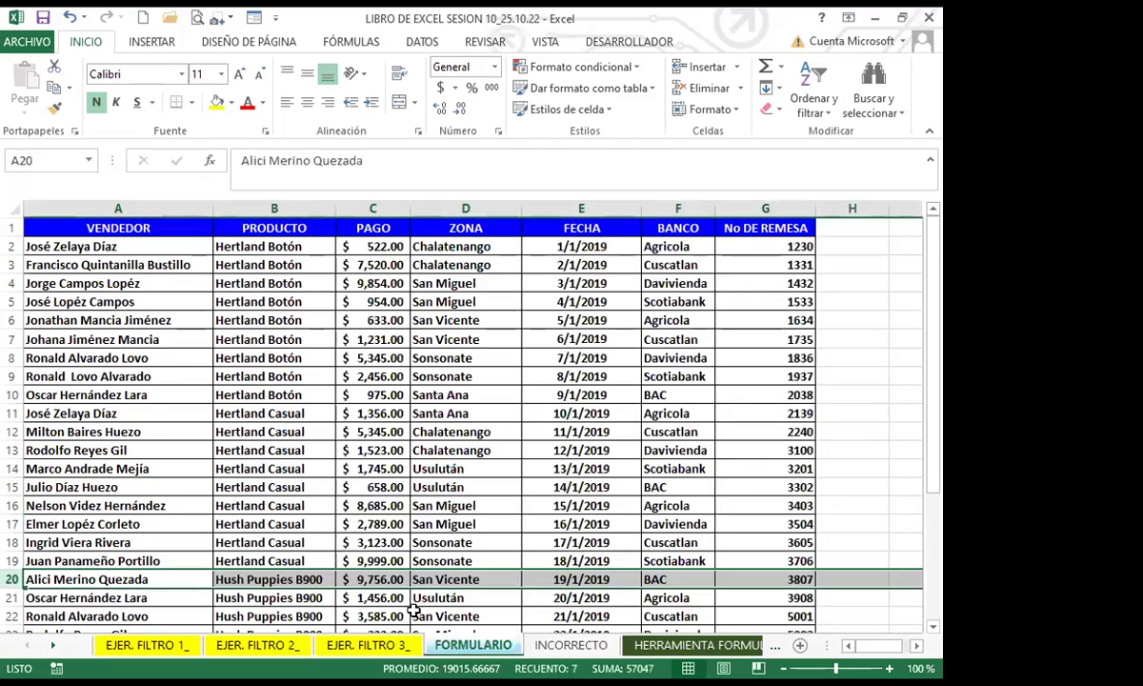
scroll(238, 467, "down", 2)
left_click(249, 505)
scroll(191, 533, "down", 4)
scroll(179, 497, "up", 3)
scroll(179, 497, "up", 3)
left_click_drag(114, 228, 114, 247)
left_click(274, 414)
left_click(391, 431)
left_click(434, 436)
scroll(419, 457, "up", 2)
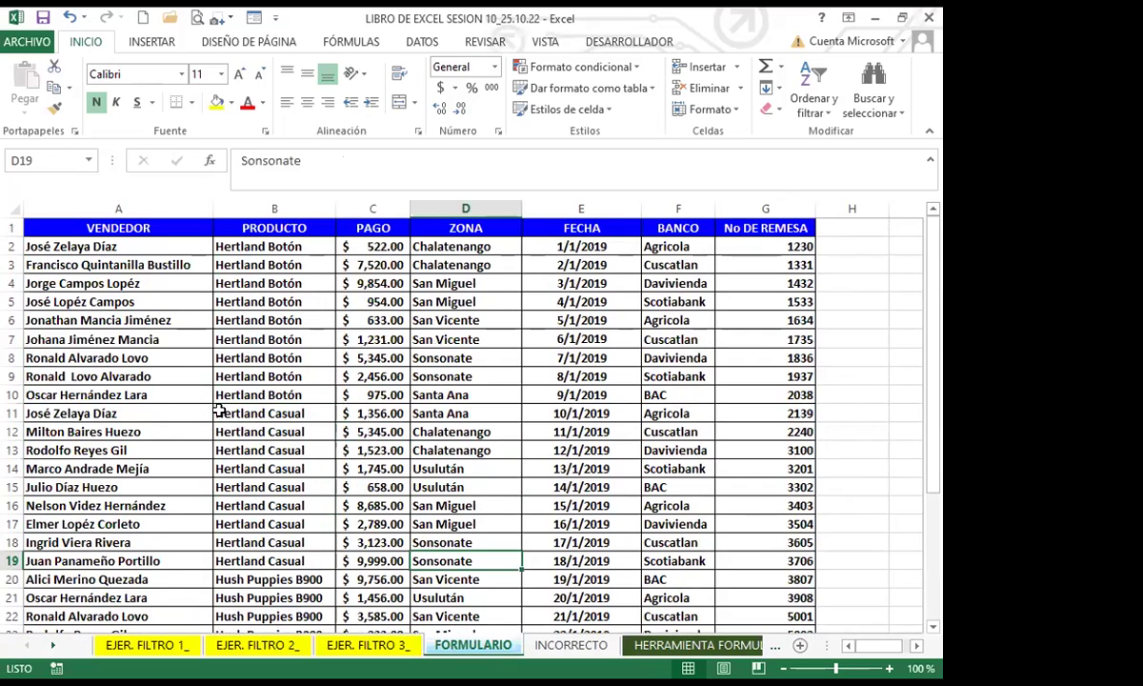
left_click_drag(221, 394, 195, 393)
left_click(124, 377)
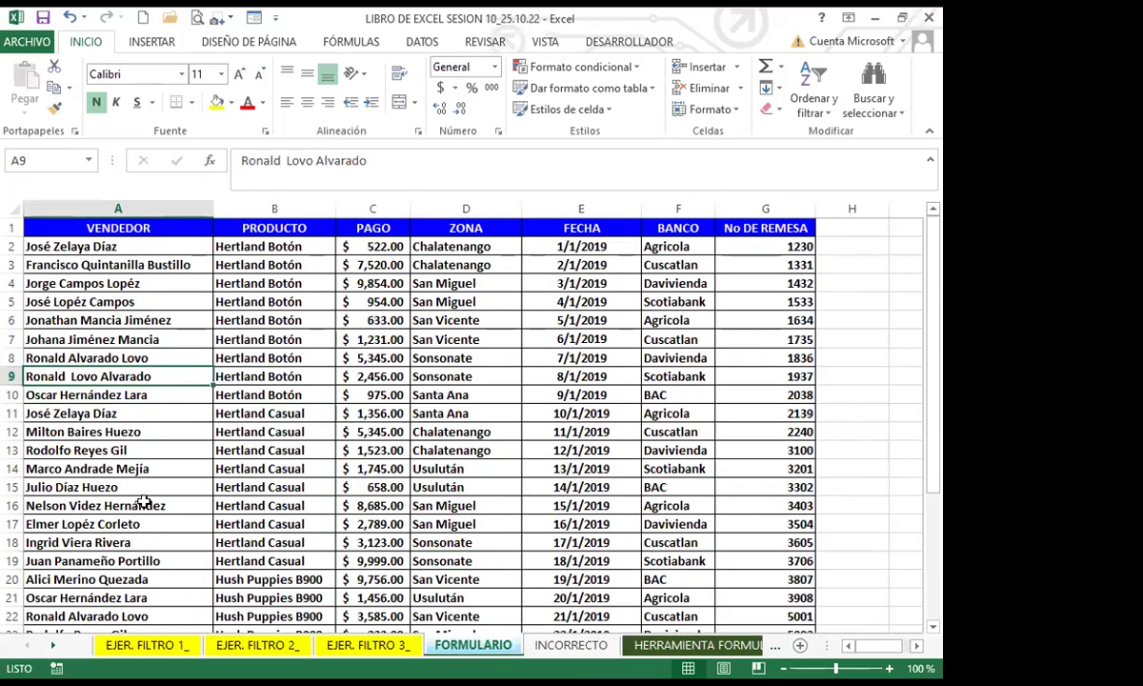
scroll(142, 496, "down", 3)
scroll(152, 529, "down", 3)
left_click(158, 412)
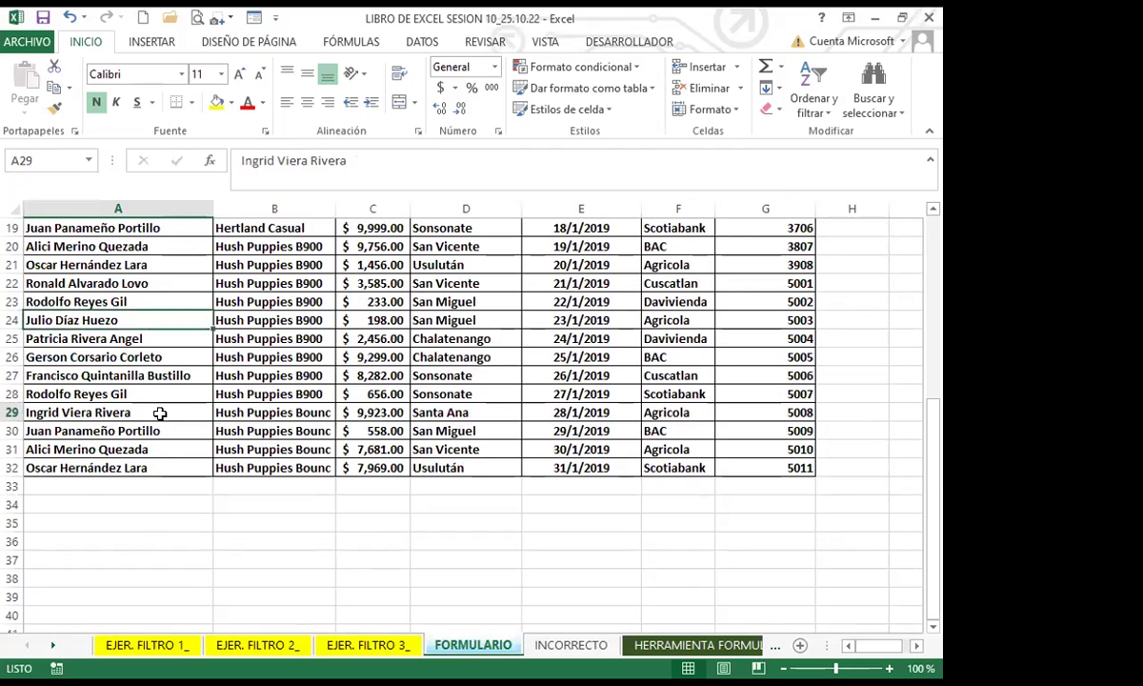
scroll(158, 412, "up", 6)
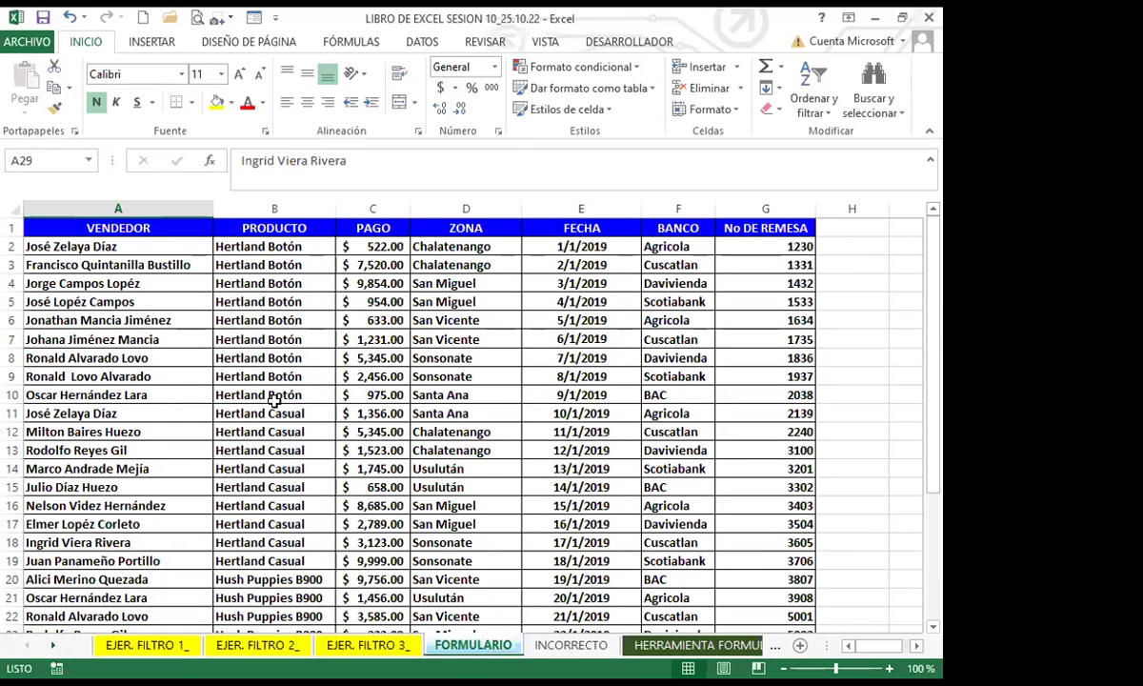
left_click(301, 392)
scroll(308, 409, "down", 6)
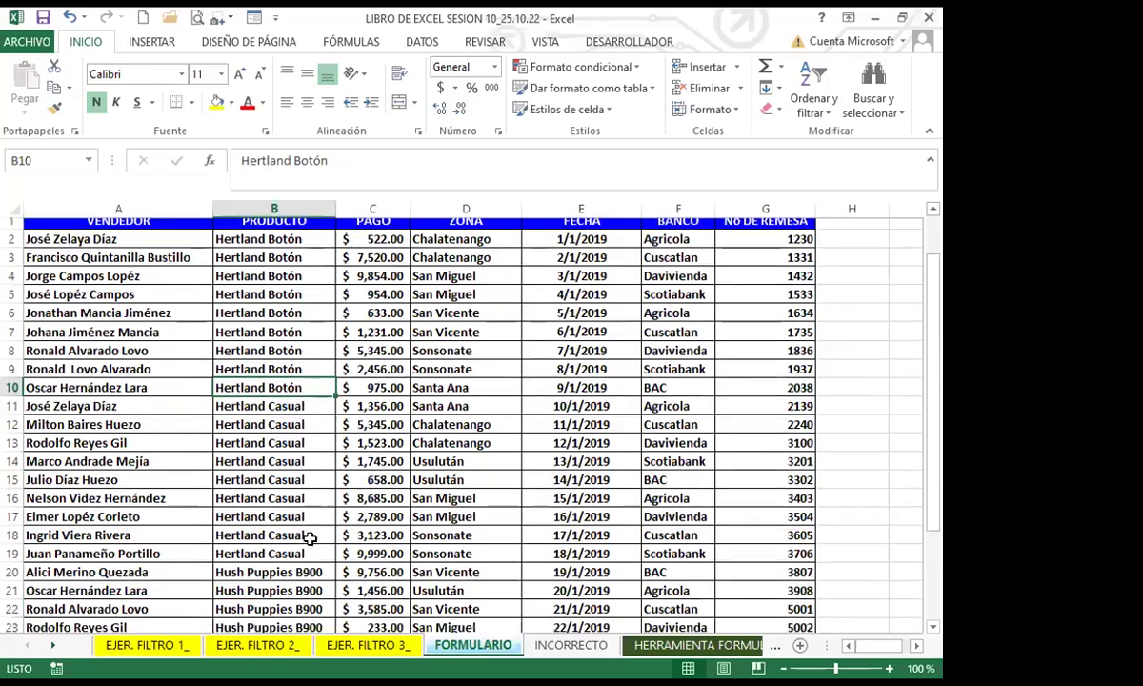
left_click(274, 431)
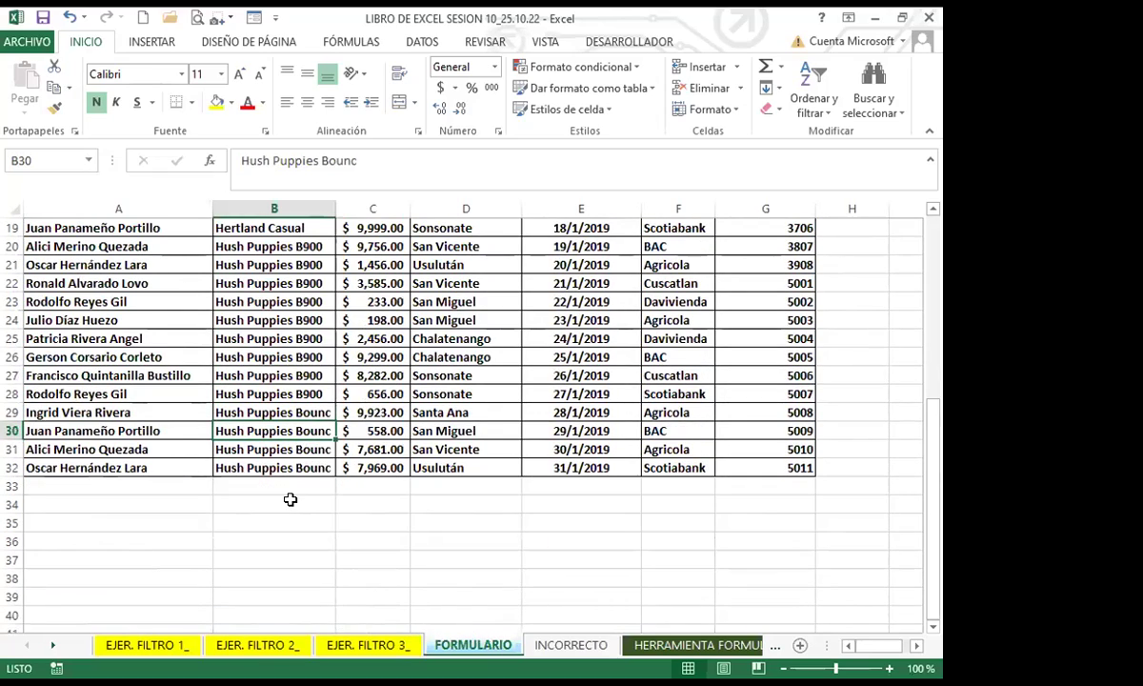
scroll(290, 497, "up", 6)
left_click(274, 413)
left_click(140, 394)
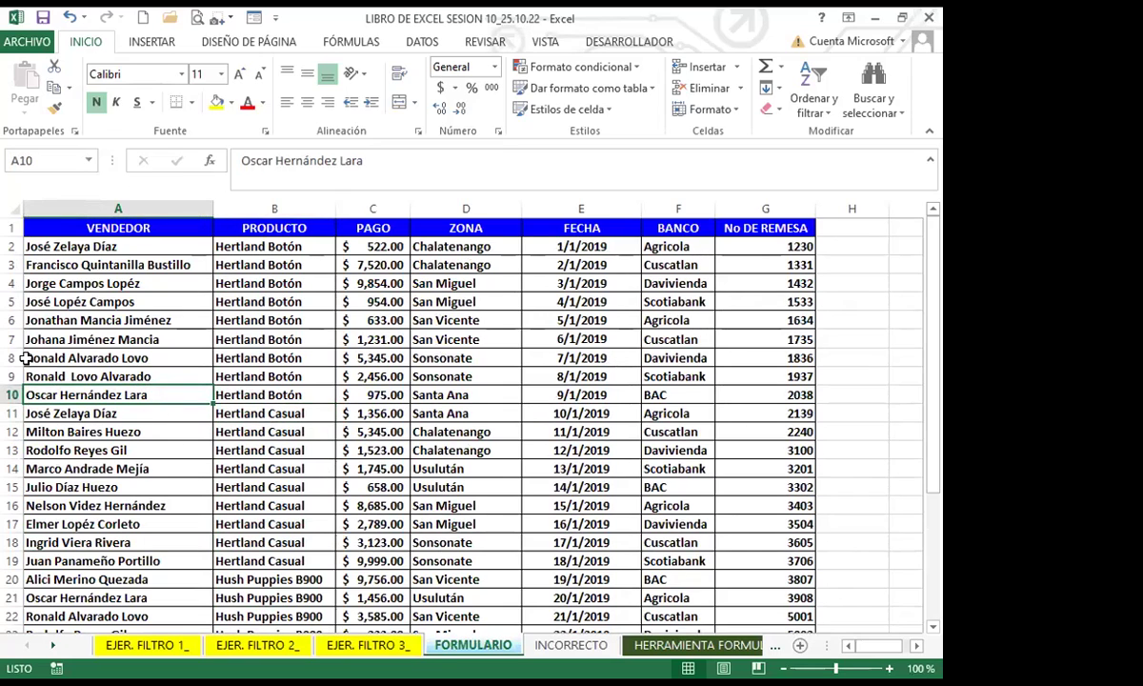
left_click(440, 394)
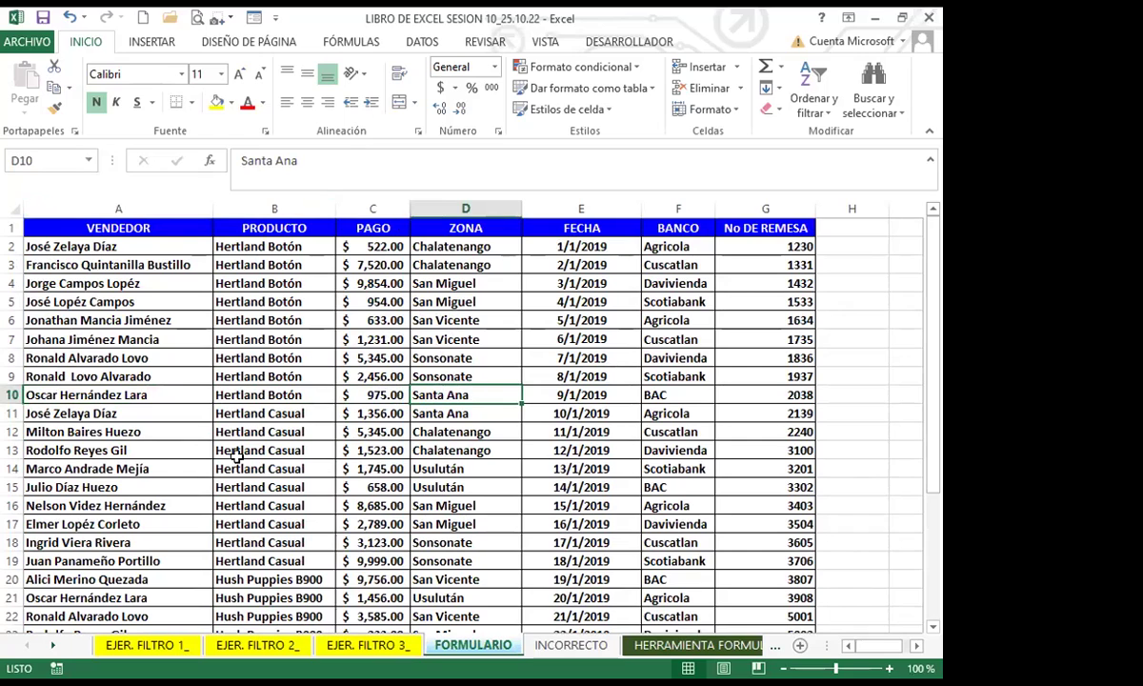
left_click(131, 334)
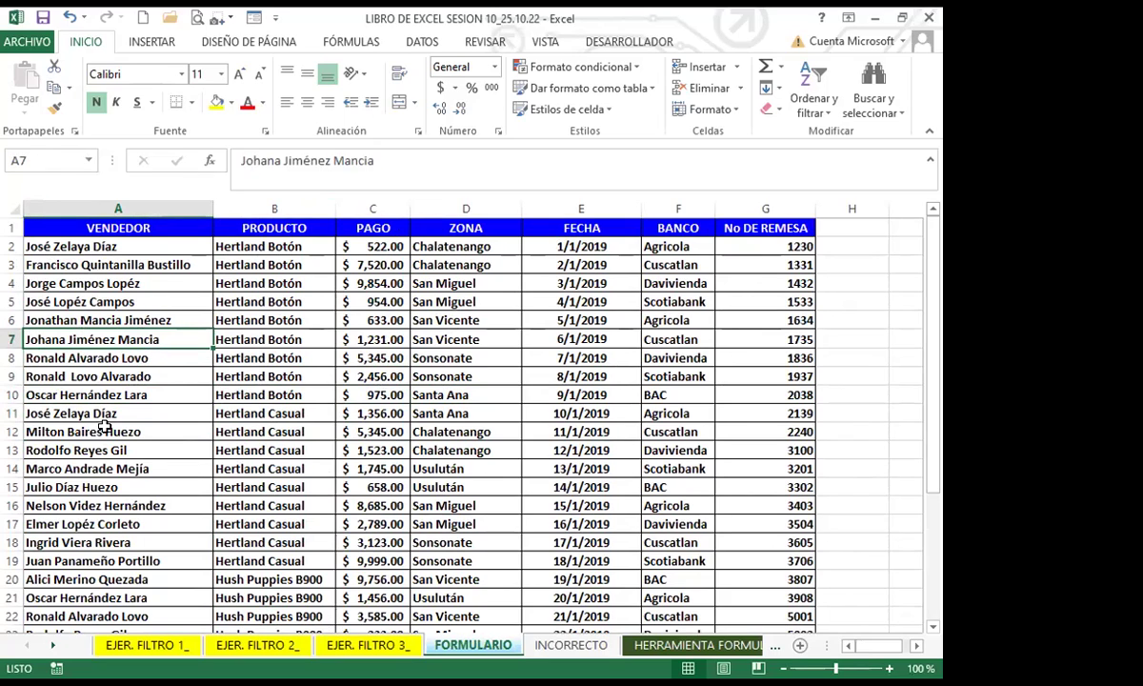
left_click(169, 374)
left_click(166, 355)
left_click(152, 335)
left_click(165, 300)
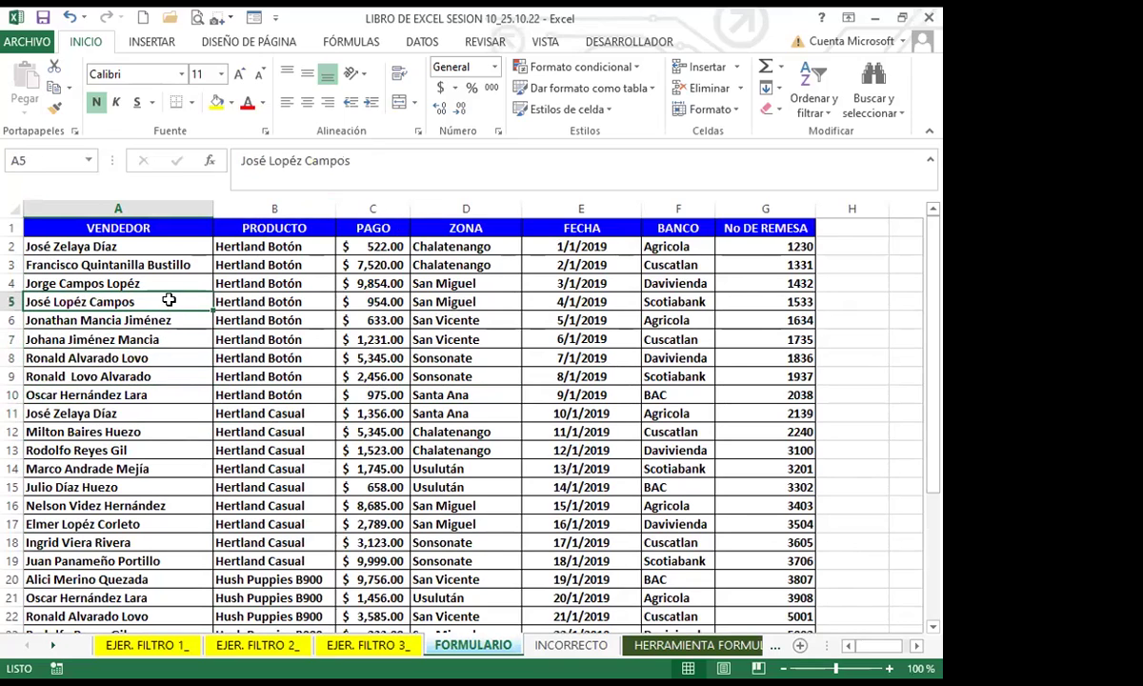
left_click(158, 282)
left_click(157, 263)
left_click(153, 246)
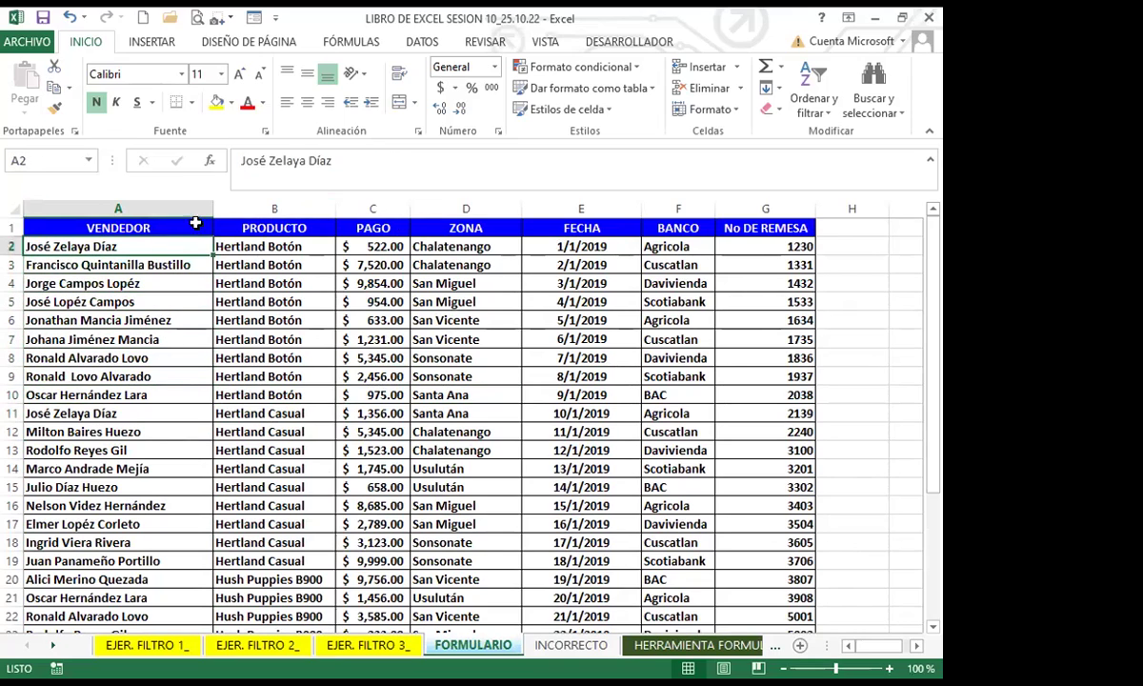
left_click(158, 321)
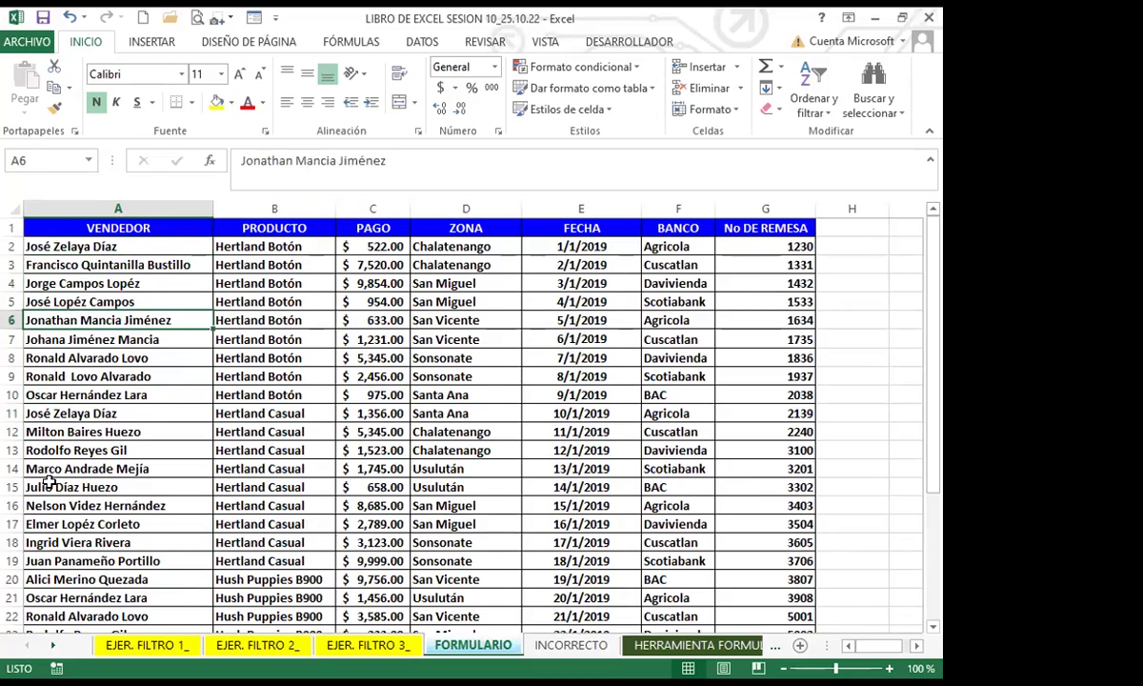
scroll(50, 482, "down", 6)
scroll(92, 464, "up", 6)
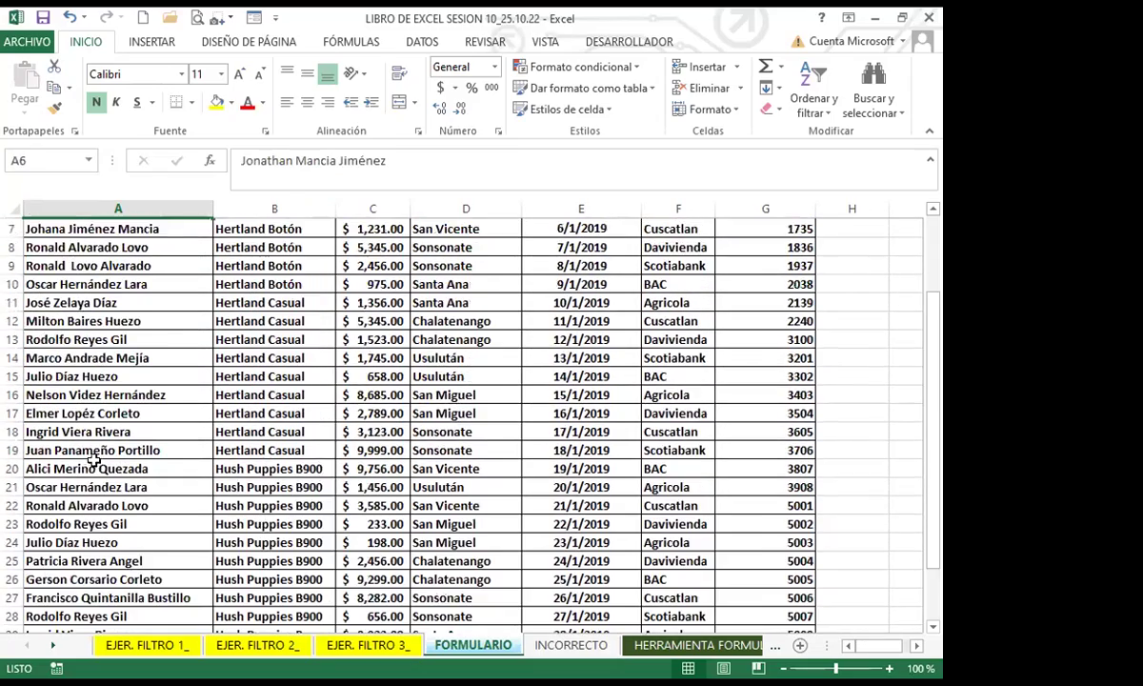
left_click(100, 447)
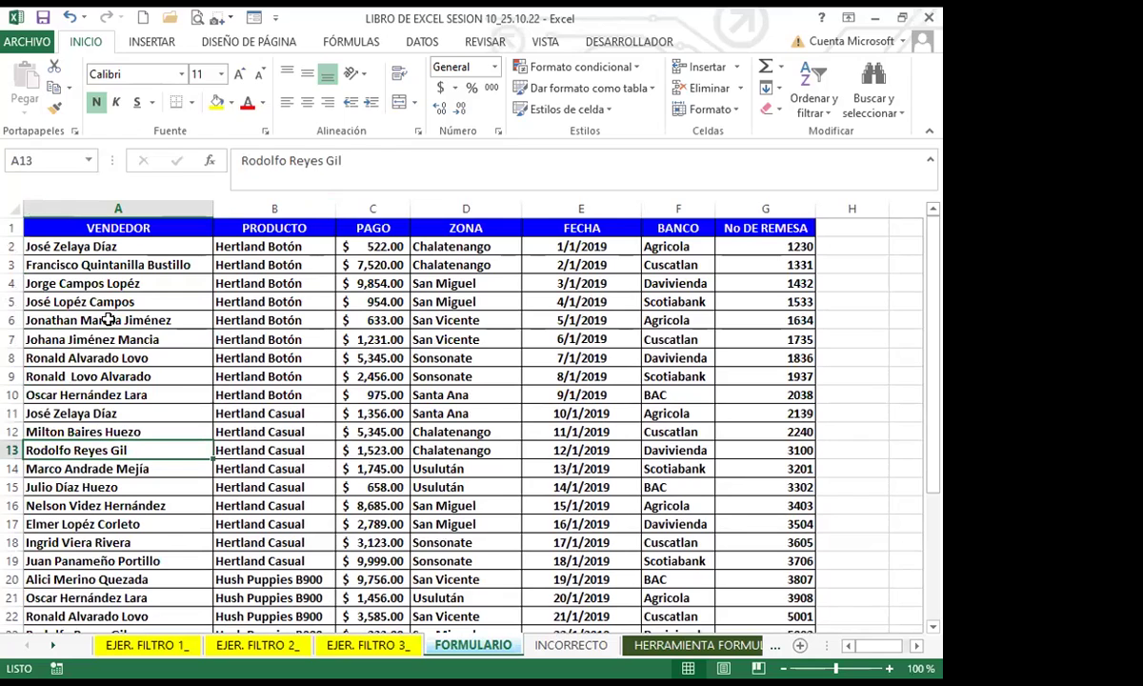
left_click(140, 374)
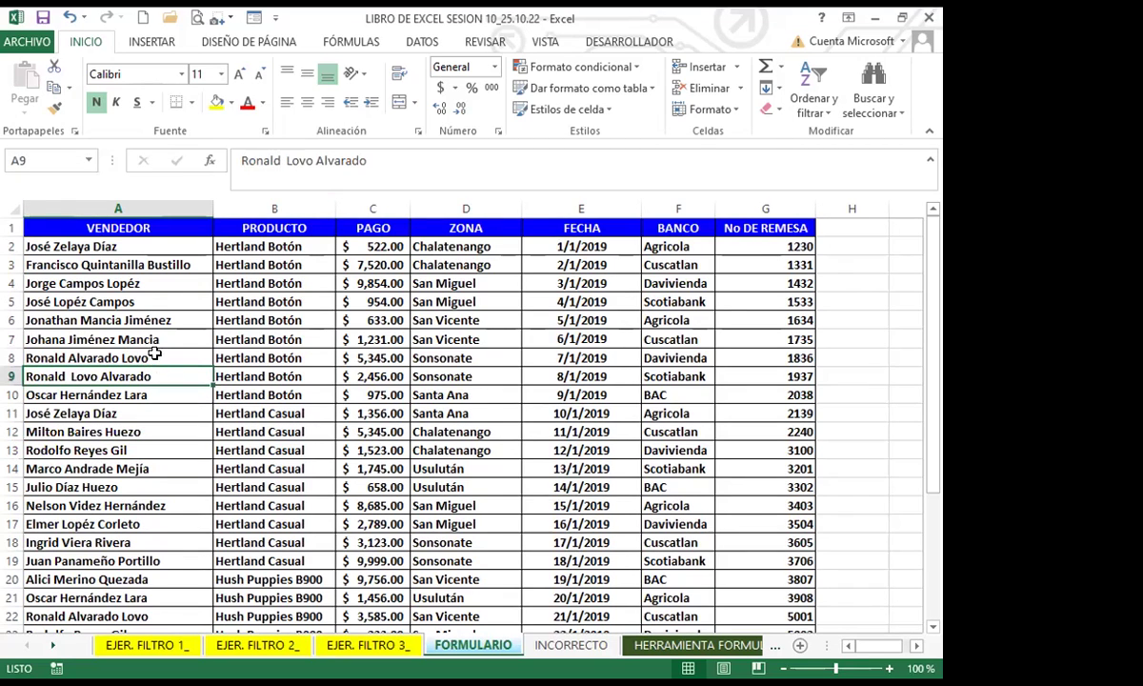
left_click(163, 339)
left_click(143, 393)
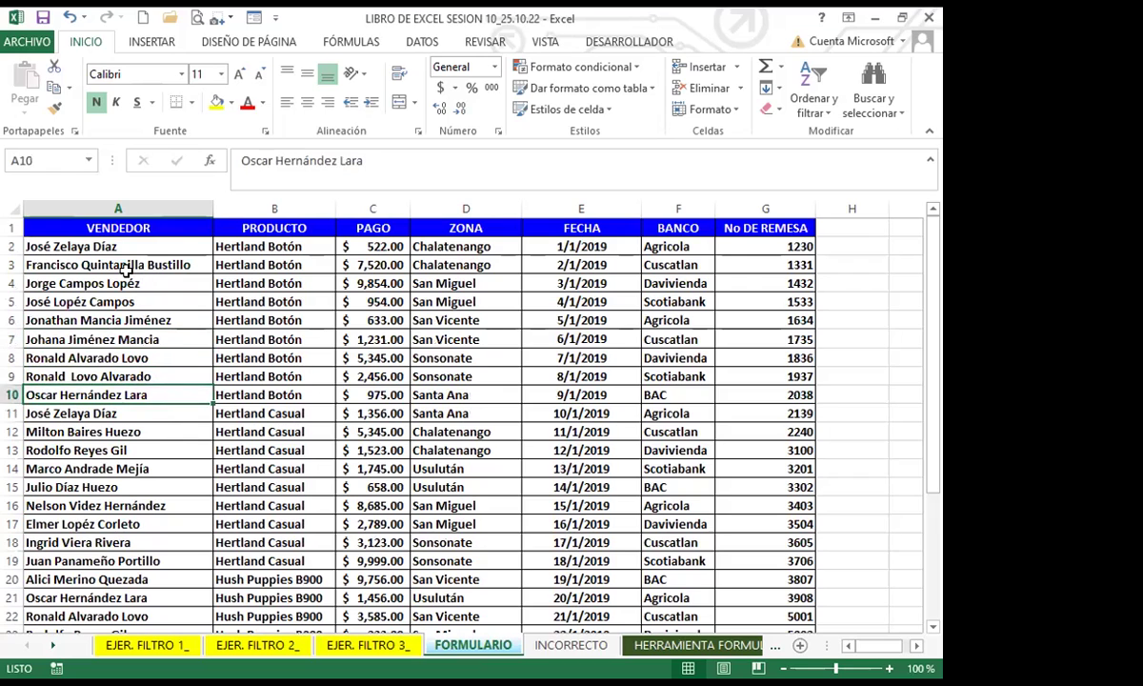
left_click(172, 264)
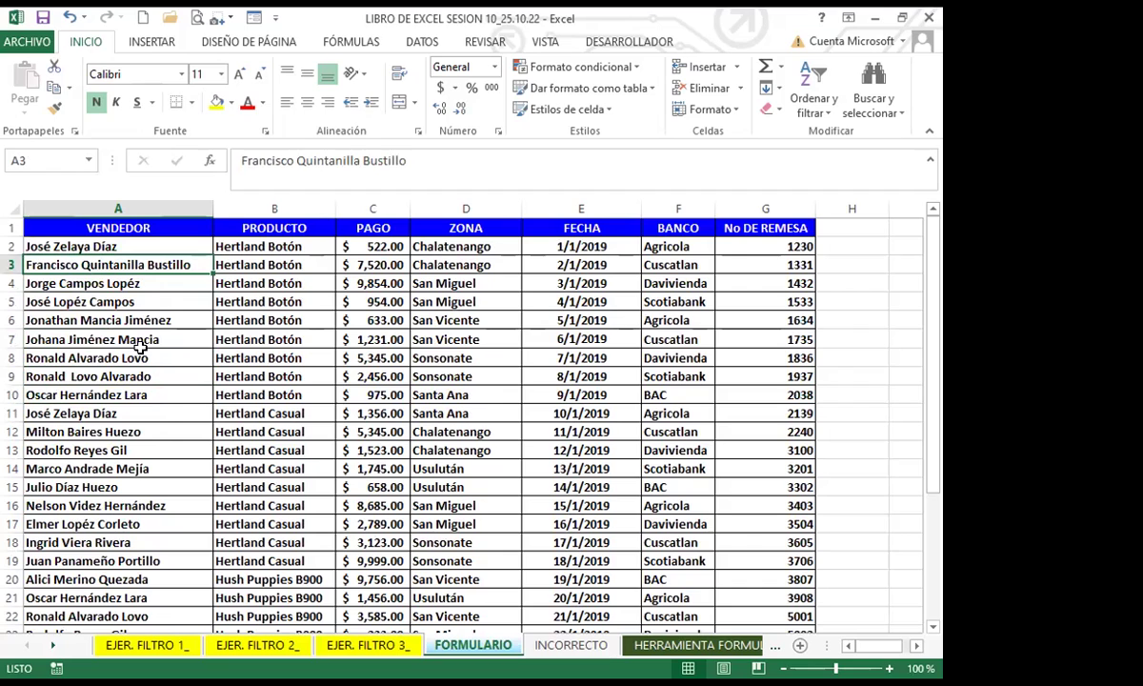
left_click(144, 340)
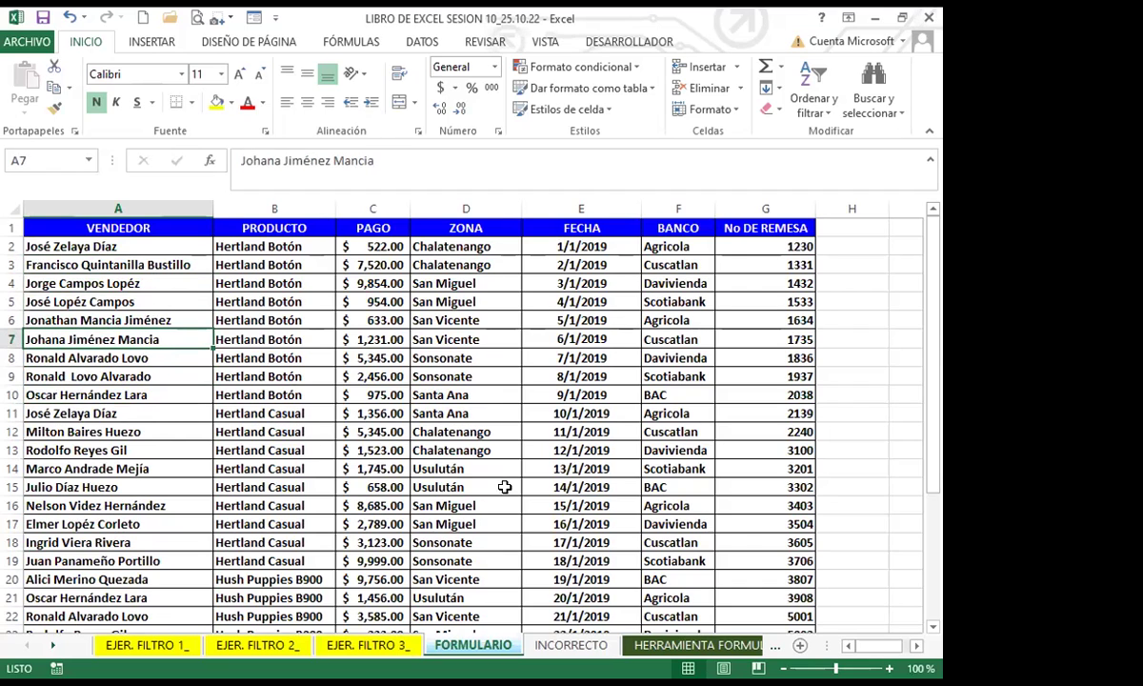
left_click(114, 413)
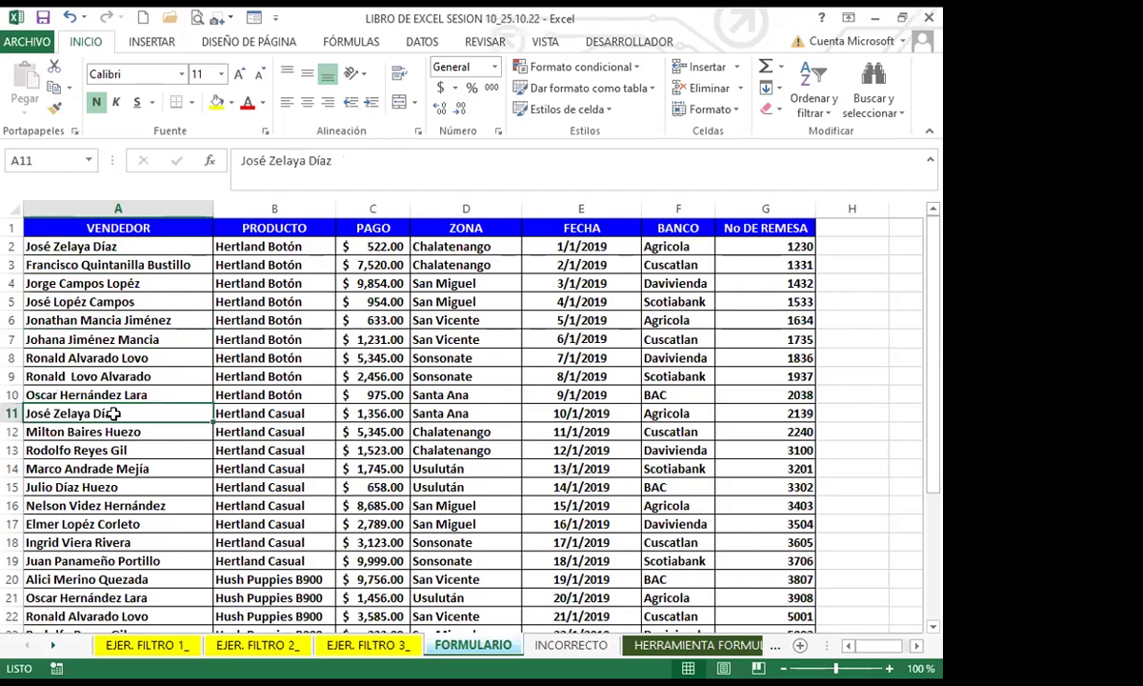
left_click(102, 358)
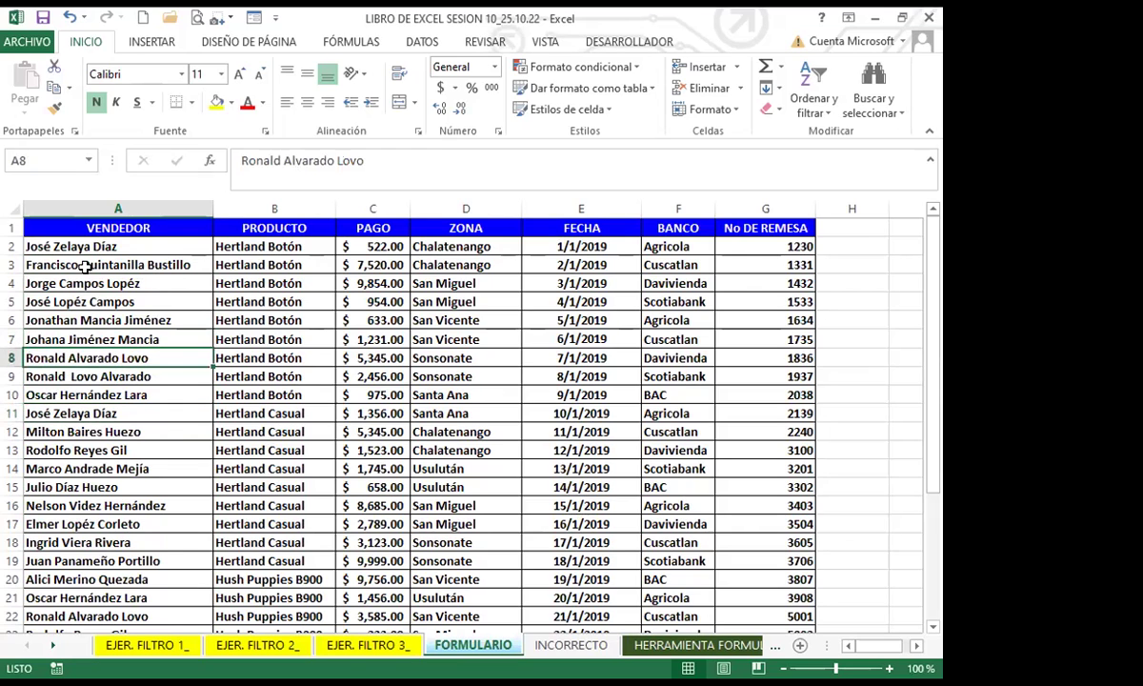
left_click(143, 246)
left_click(99, 339)
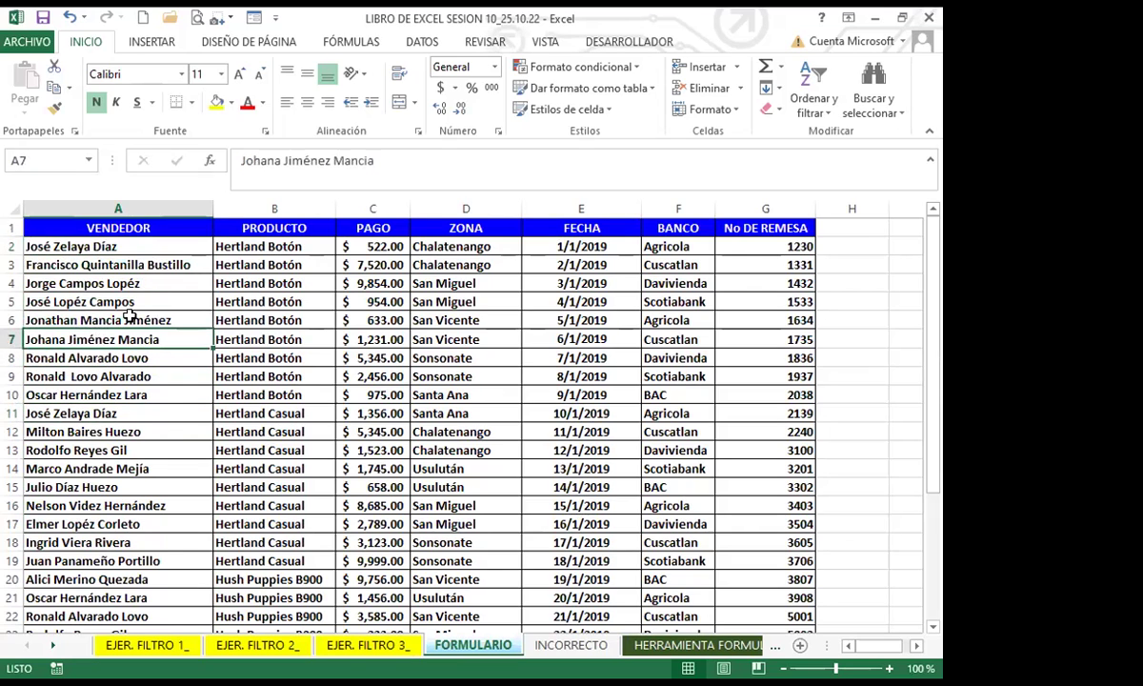
left_click(129, 318)
left_click(105, 374)
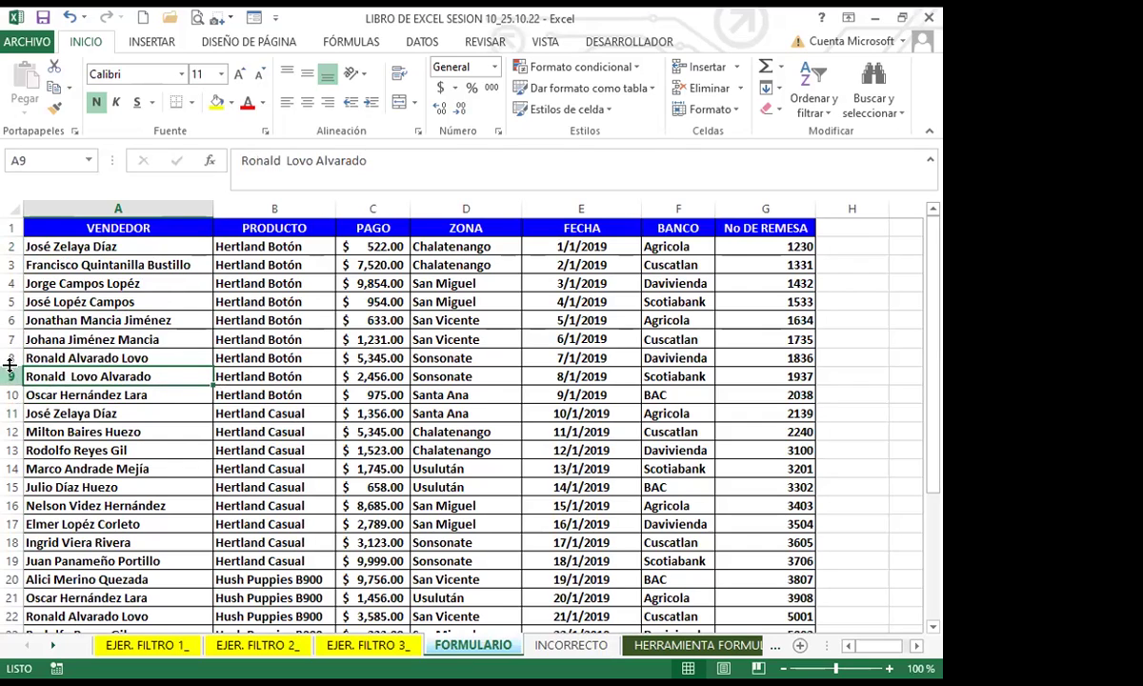
key("Up")
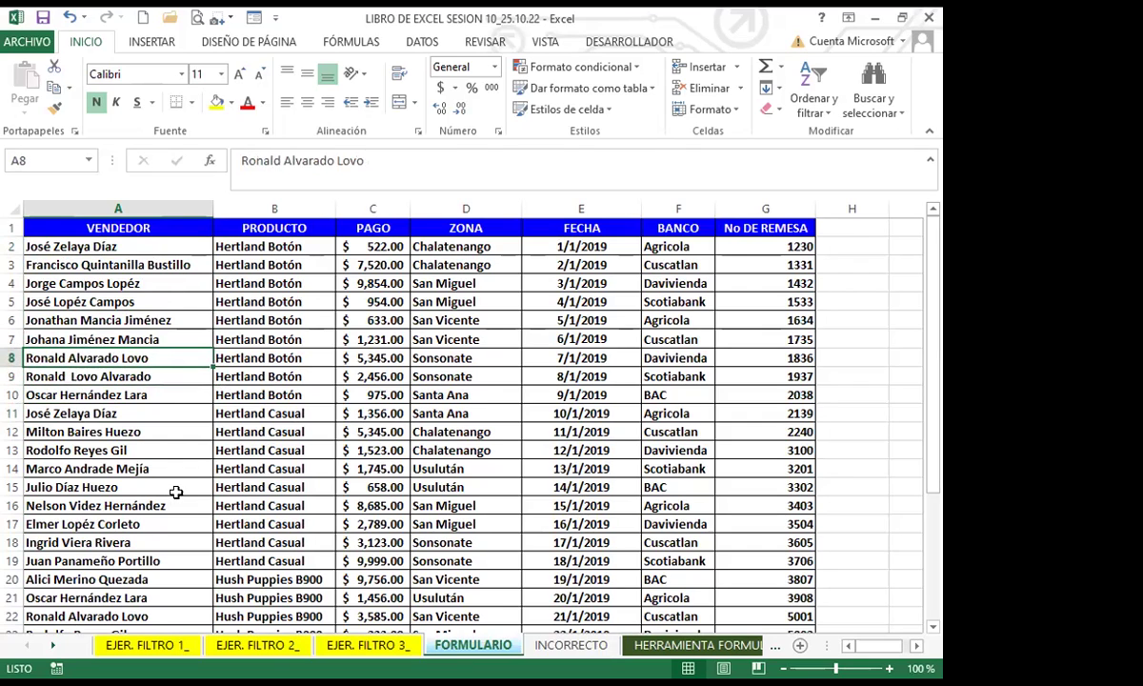
left_click(150, 452)
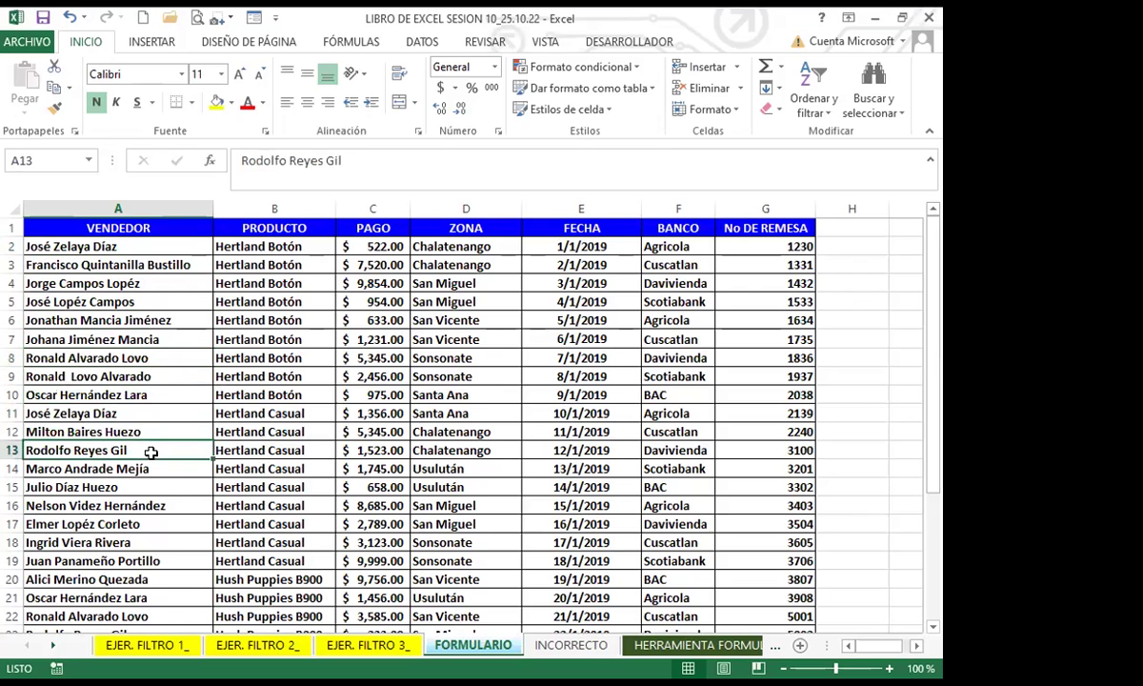
left_click(110, 320)
left_click(75, 251)
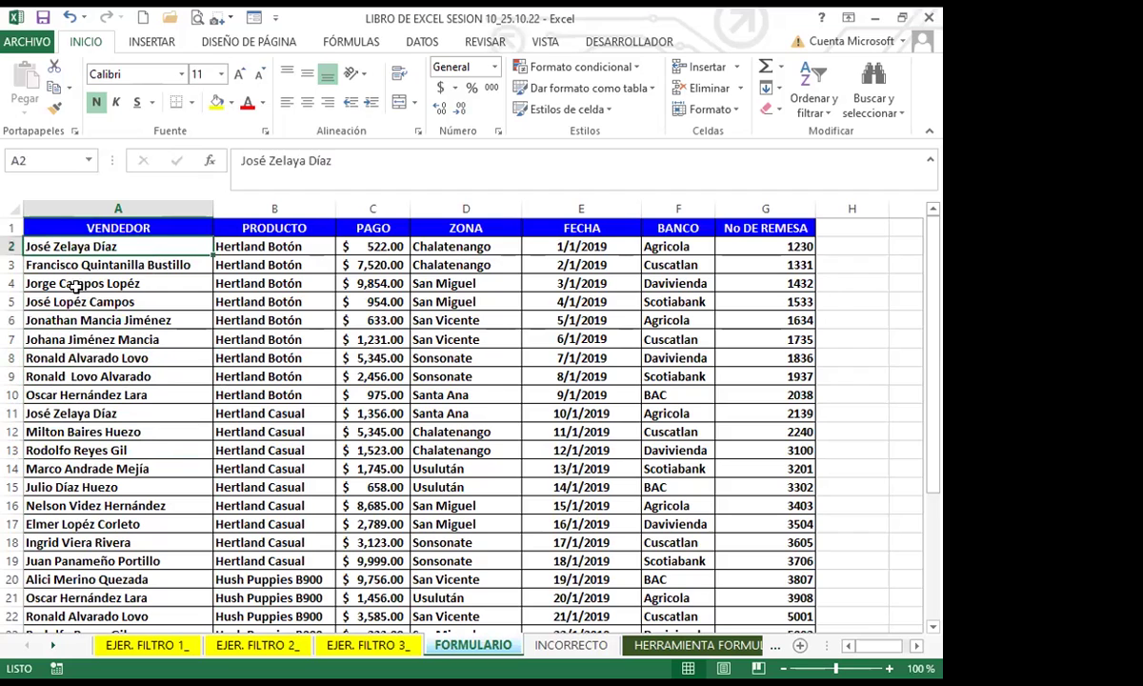
left_click(144, 286)
left_click_drag(127, 243, 768, 342)
Step: Go to empty cell A33, just below the last Hush Puppies Bounc records
scroll(191, 495, "down", 4)
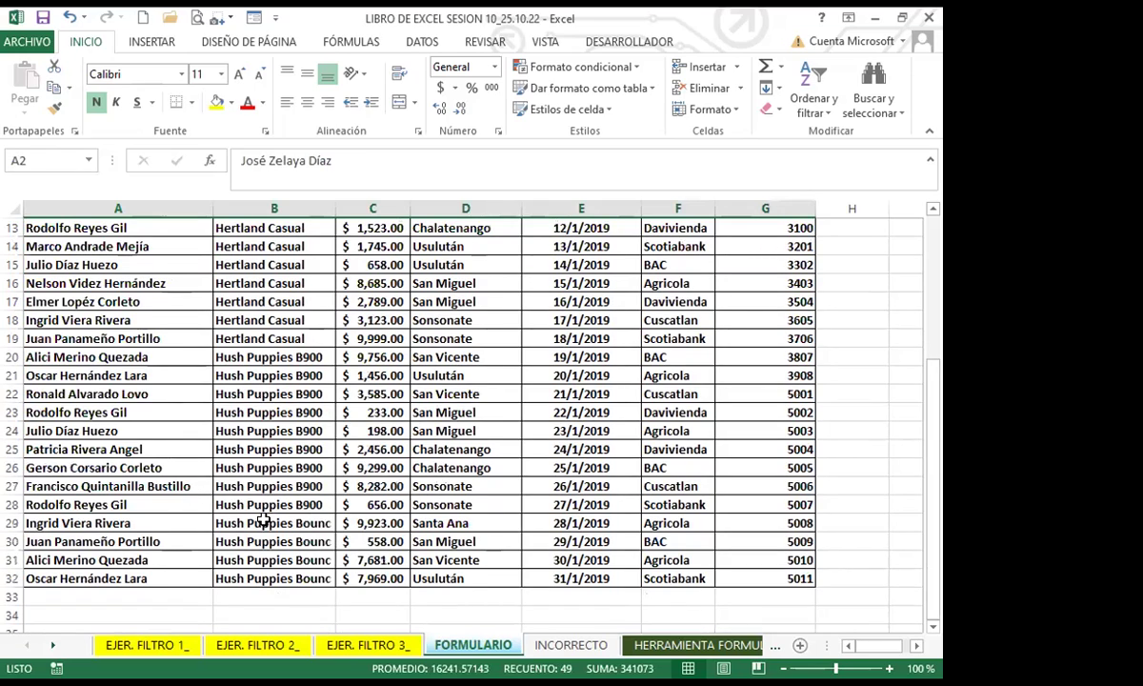
left_click(262, 523)
scroll(314, 457, "up", 4)
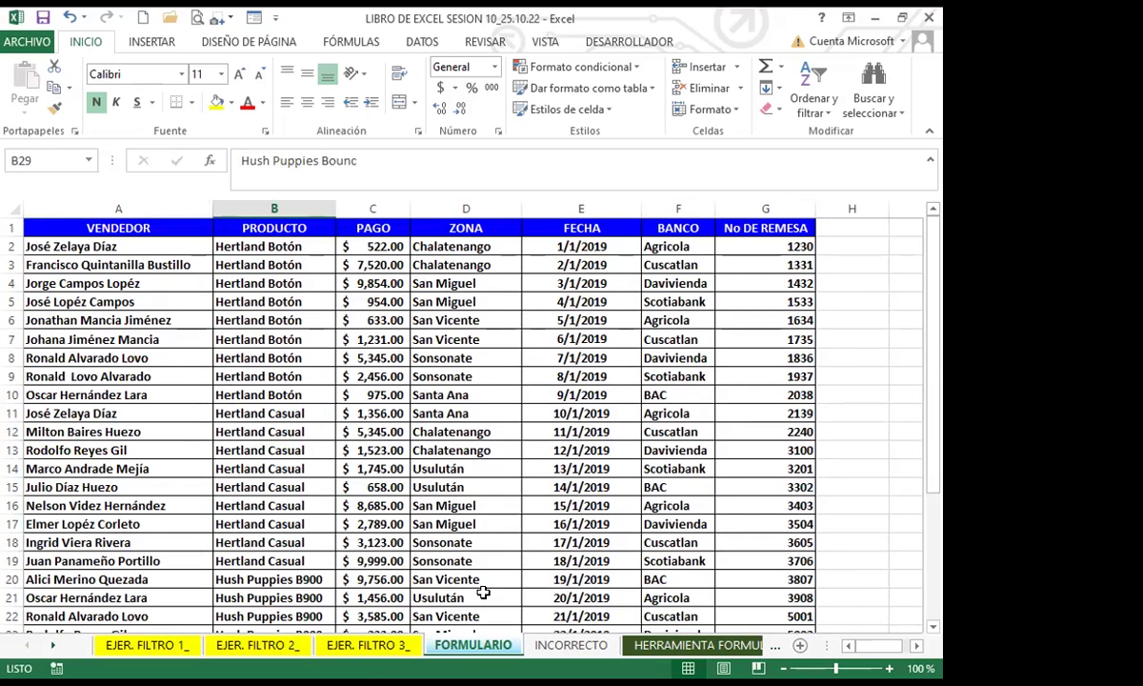
scroll(315, 510, "down", 5)
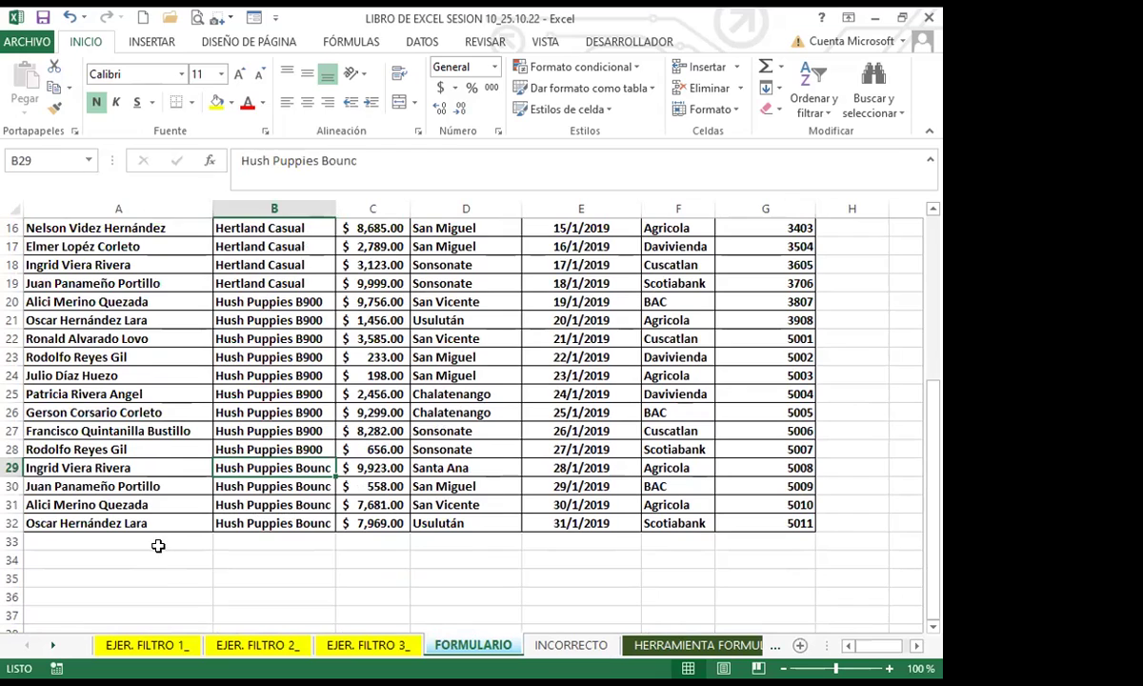
left_click(158, 546)
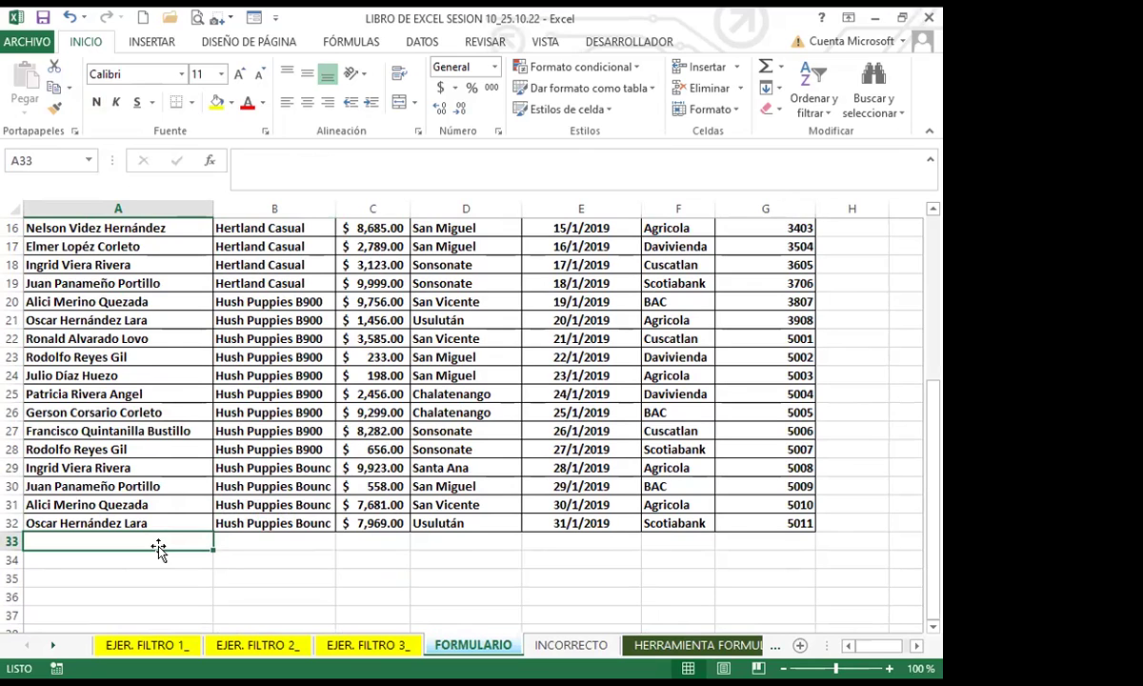
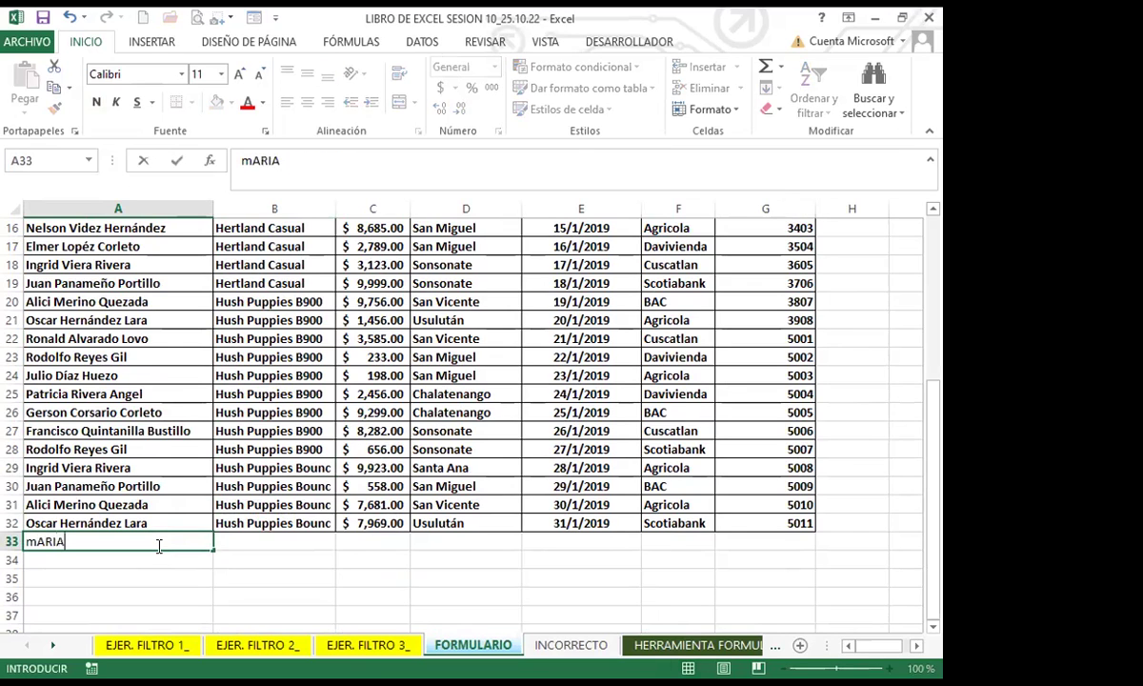
Step: Enter the new seller's full name in A33, correcting the typos along the way
key("BackSpace")
key("BackSpace")
key("BackSpace")
key("BackSpace")
key("BackSpace")
key("BackSpace")
key("BackSpace")
key("BackSpace")
key("BackSpace")
key("BackSpace")
key("BackSpace")
key("BackSpace")
key("BackSpace")
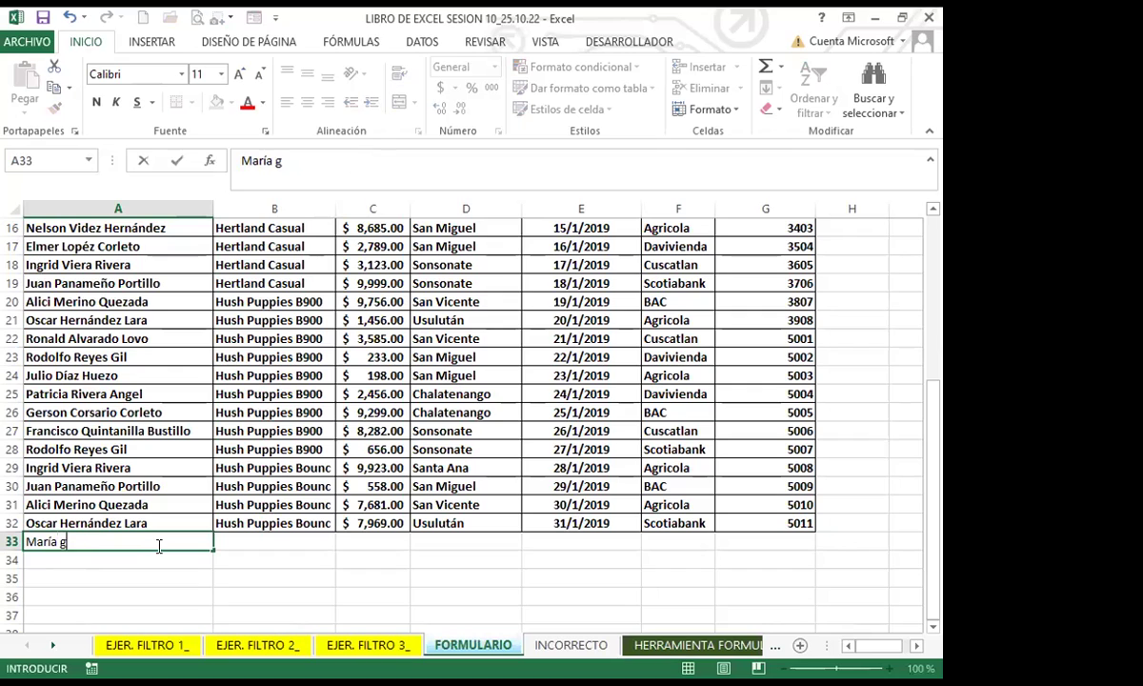
key("BackSpace")
key("BackSpace")
key("BackSpace")
key("BackSpace")
key("BackSpace")
key("BackSpace")
key("BackSpace")
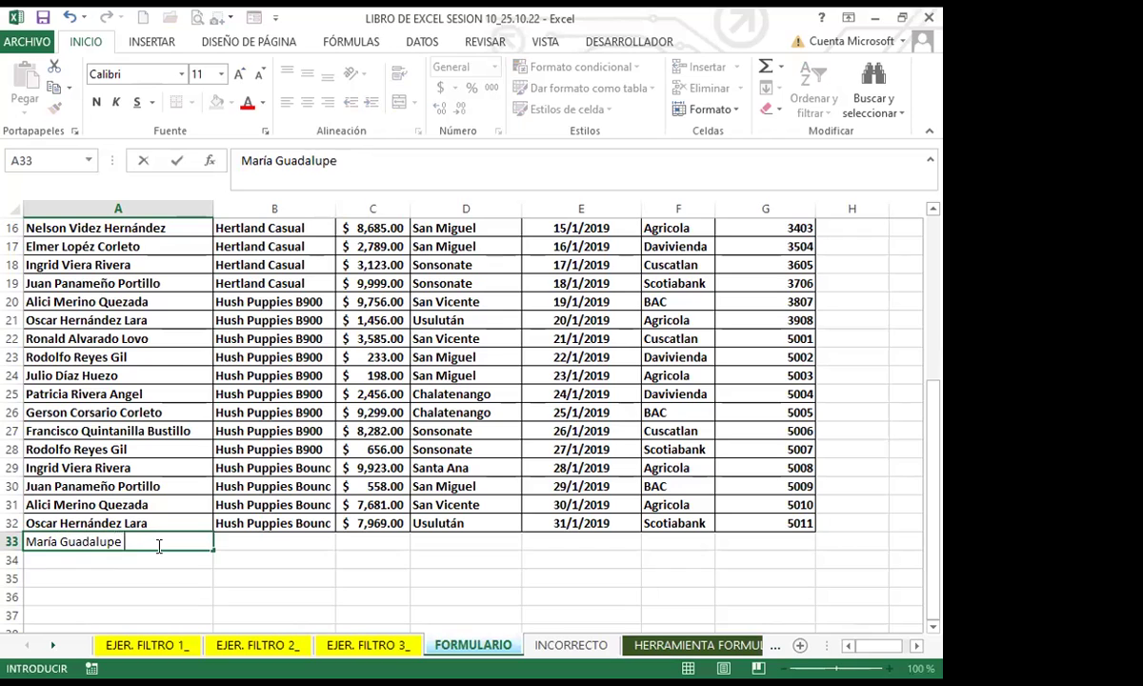
key("Tab")
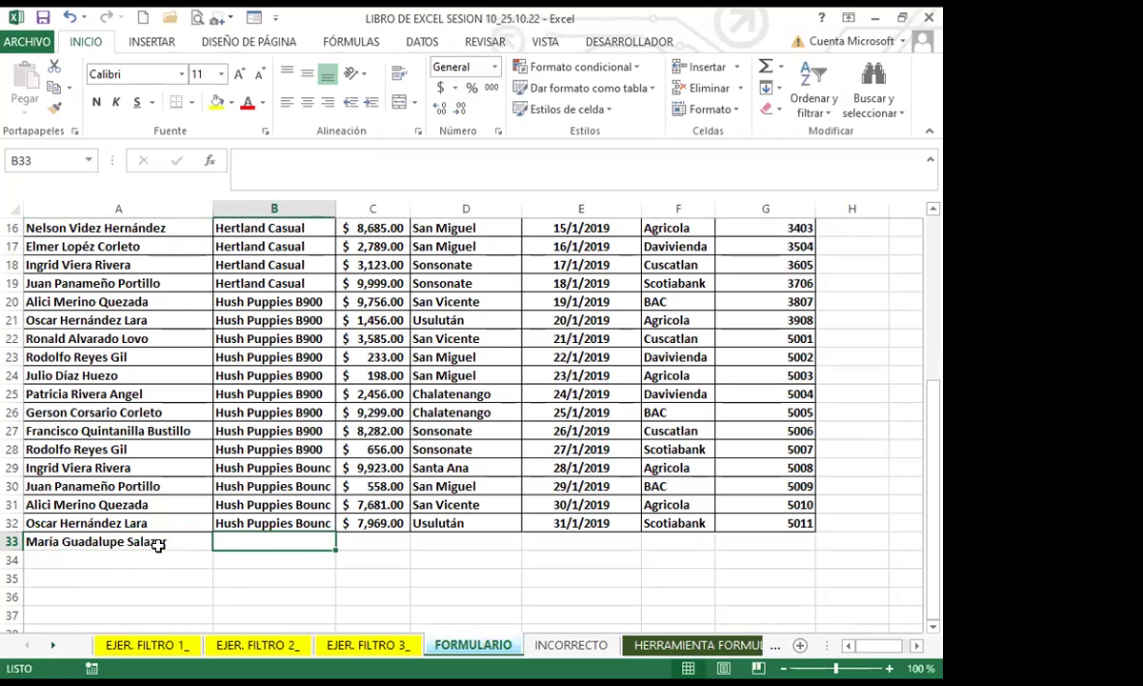
Step: Fill in product Hush Puppies Bounc, payment 8000 and zone Santa Ana
type("Hus")
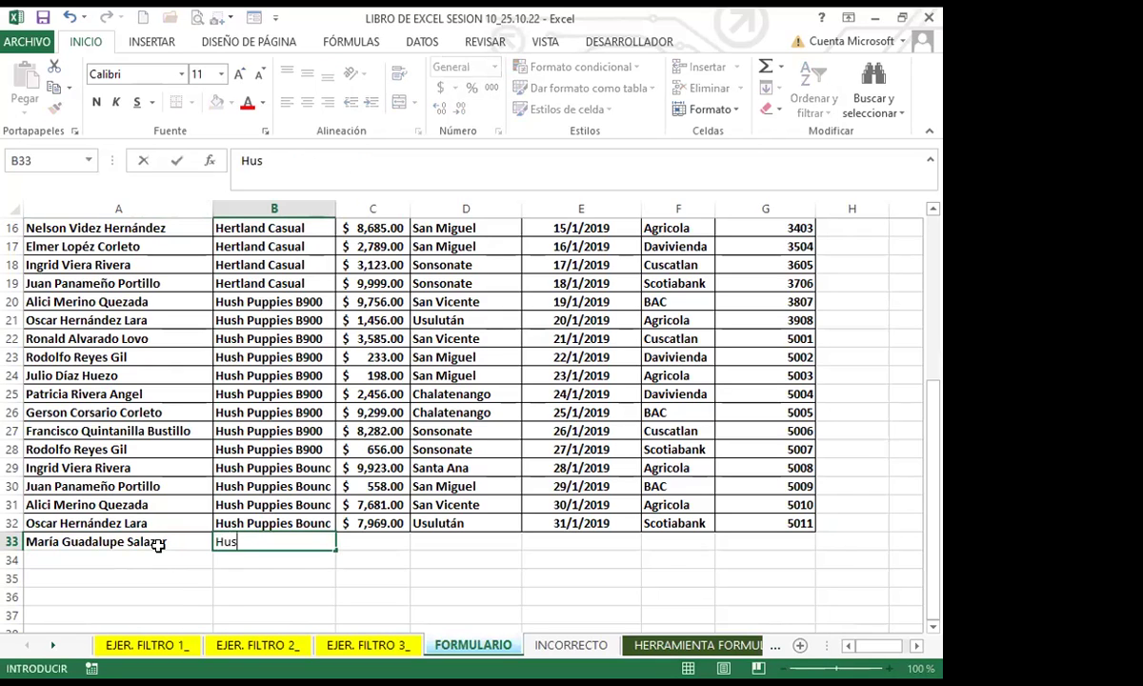
type("h Puppi")
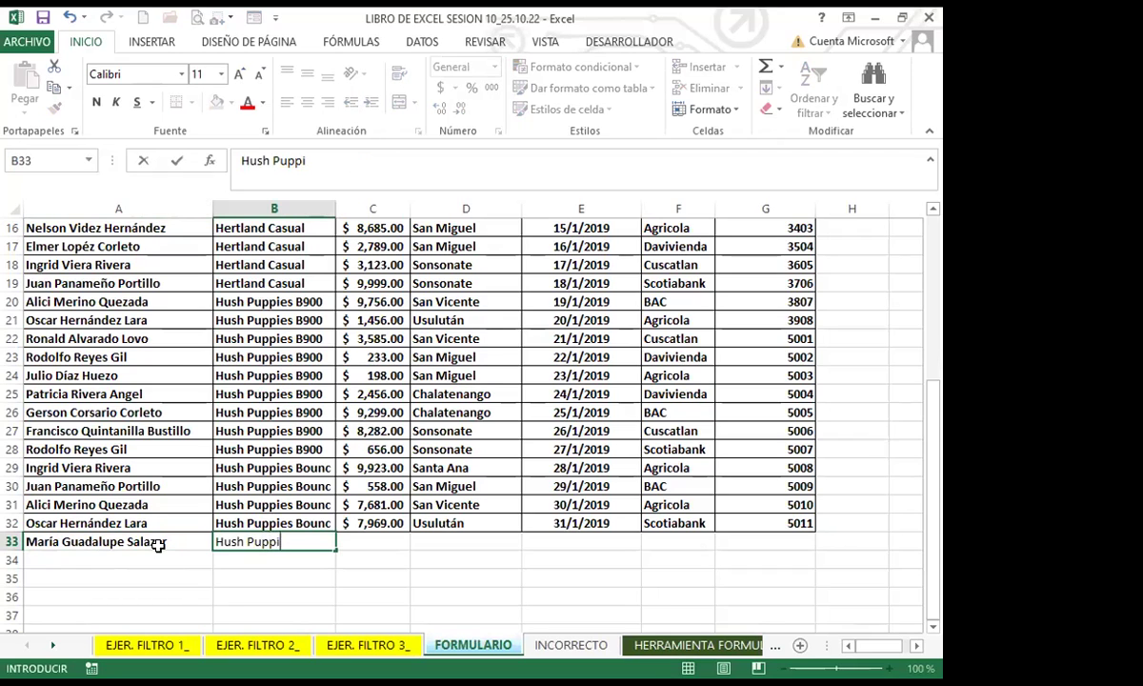
type("es bo")
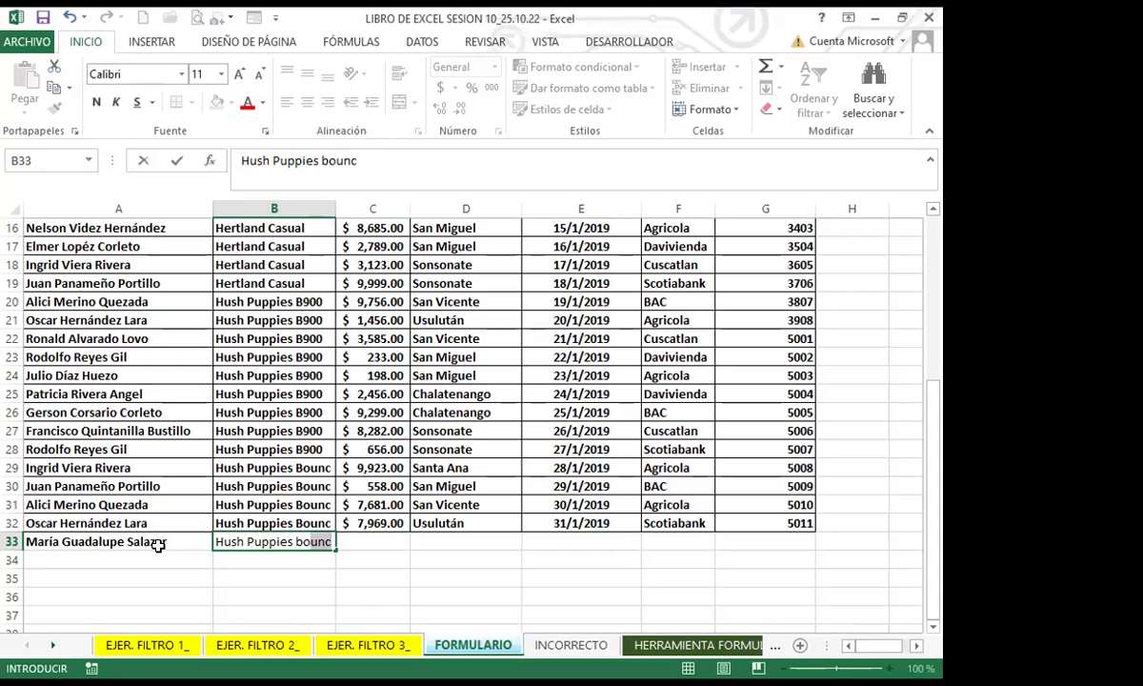
key("Tab")
type("8000")
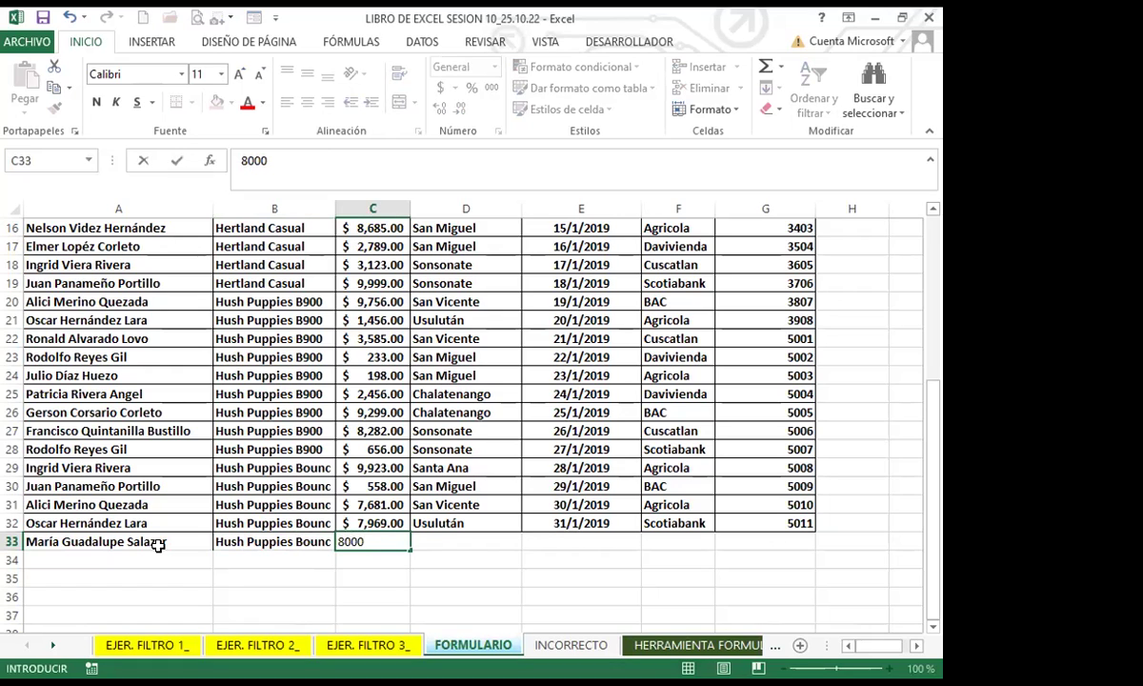
key("Tab")
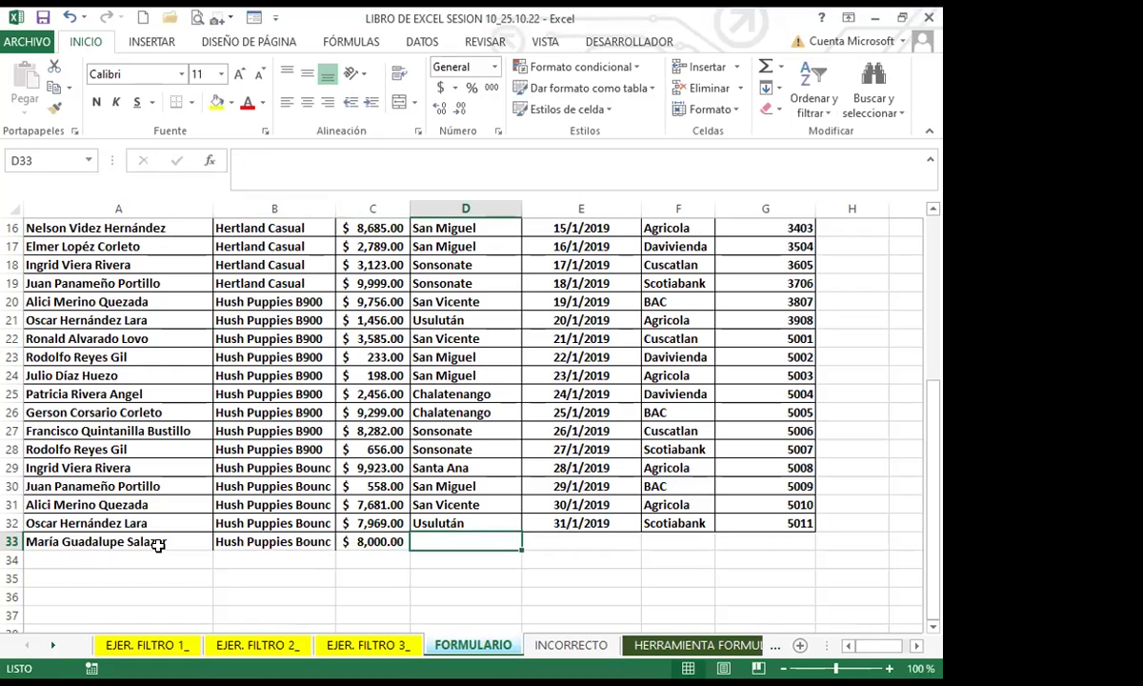
type("Santa A")
key("BackSpace")
key("BackSpace")
key("BackSpace")
key("BackSpace")
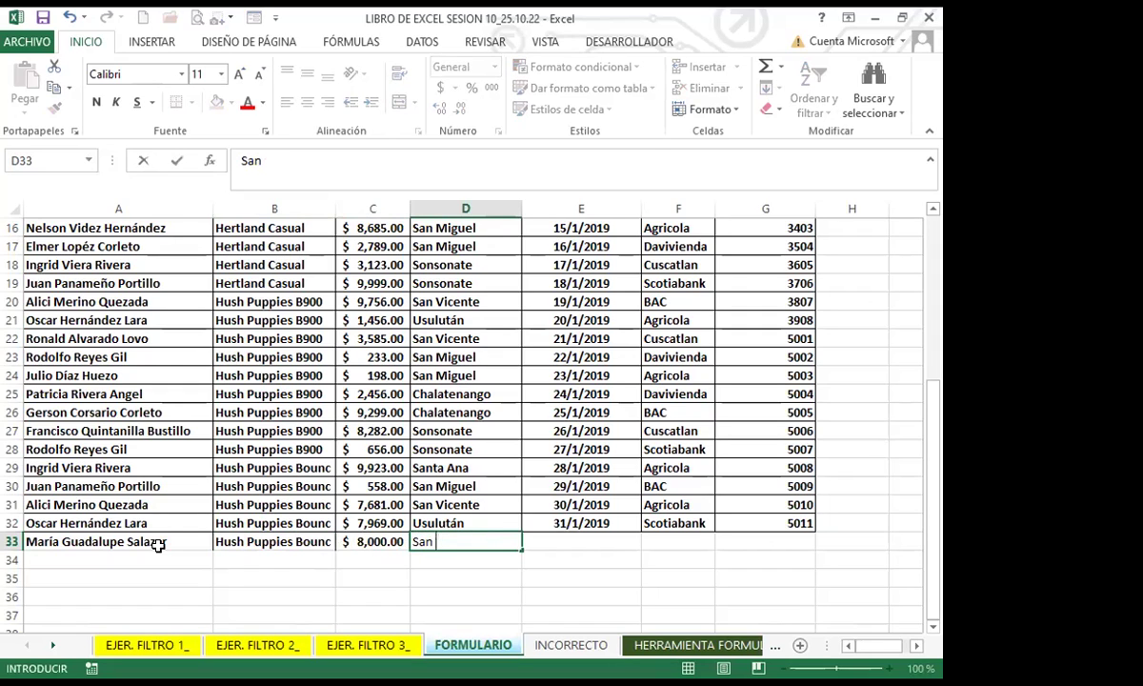
type("t")
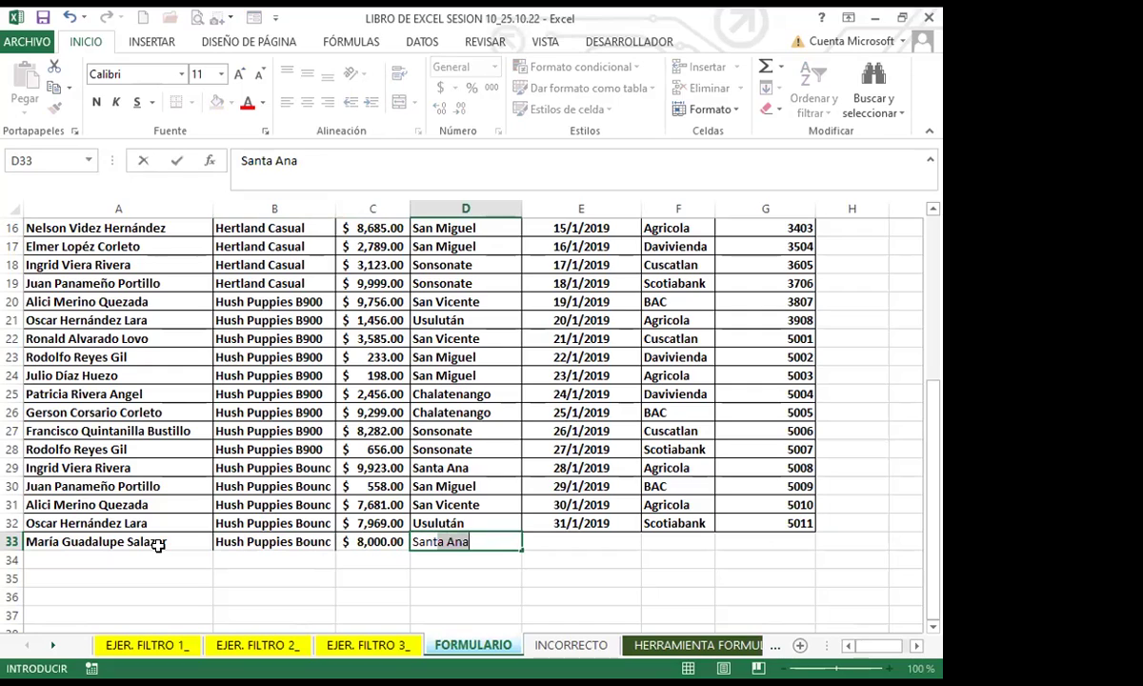
key("Tab")
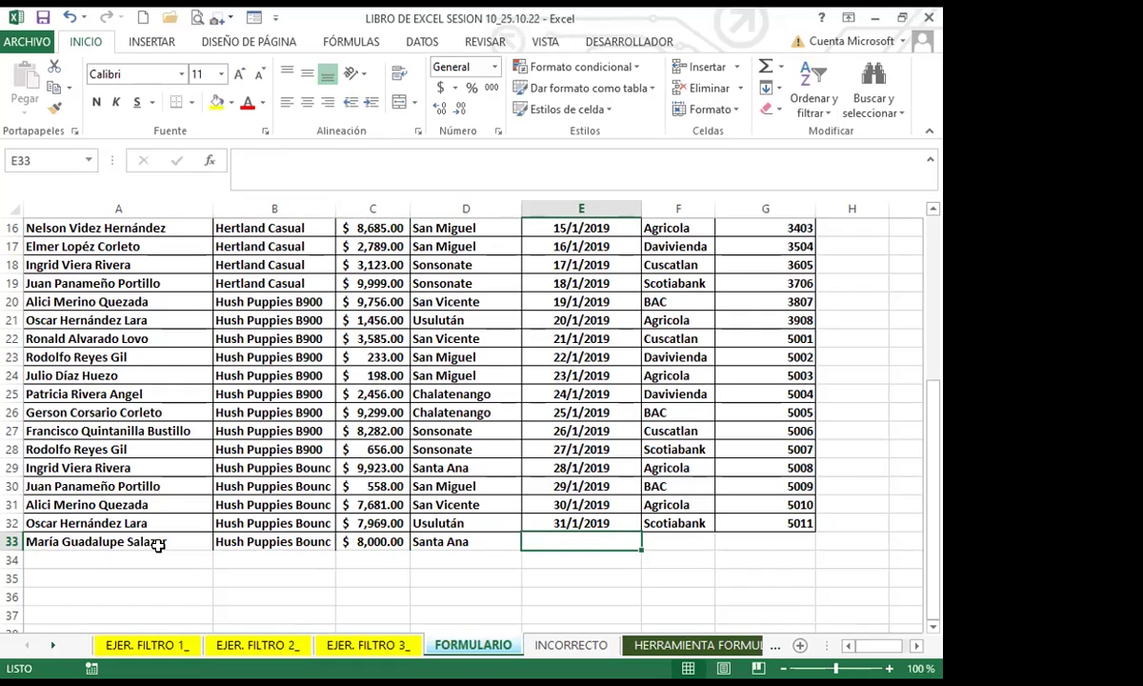
Step: Enter date 1/2/2019, bank BAC and remittance number 5012 to finish the row
type("1")
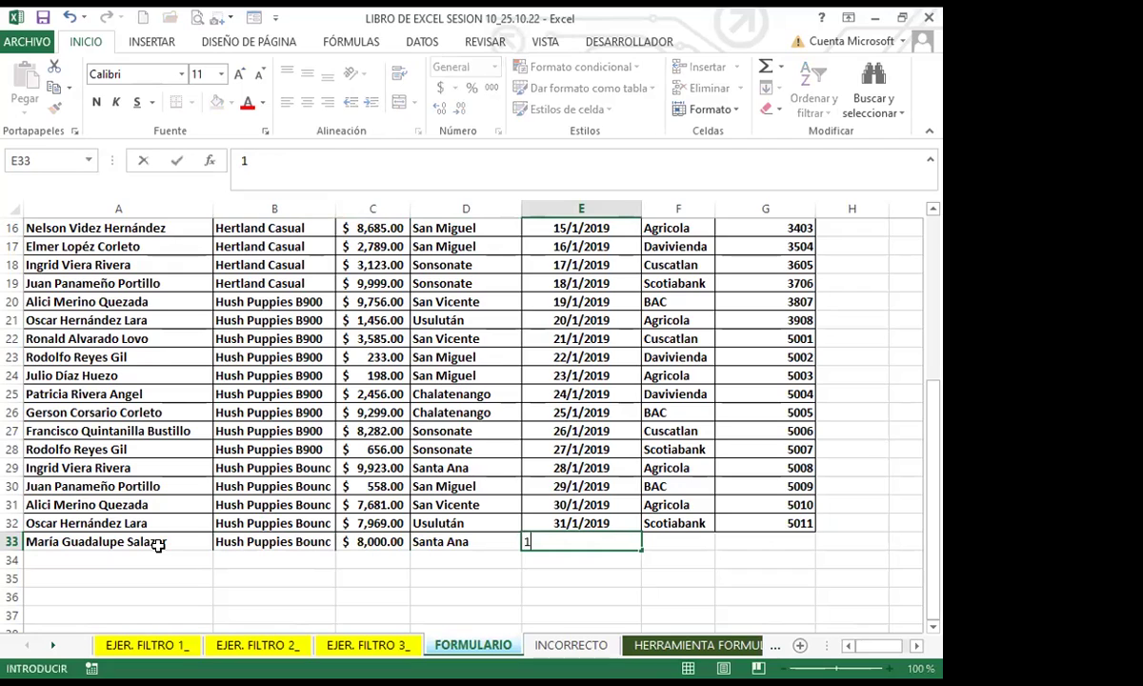
type("/2/20")
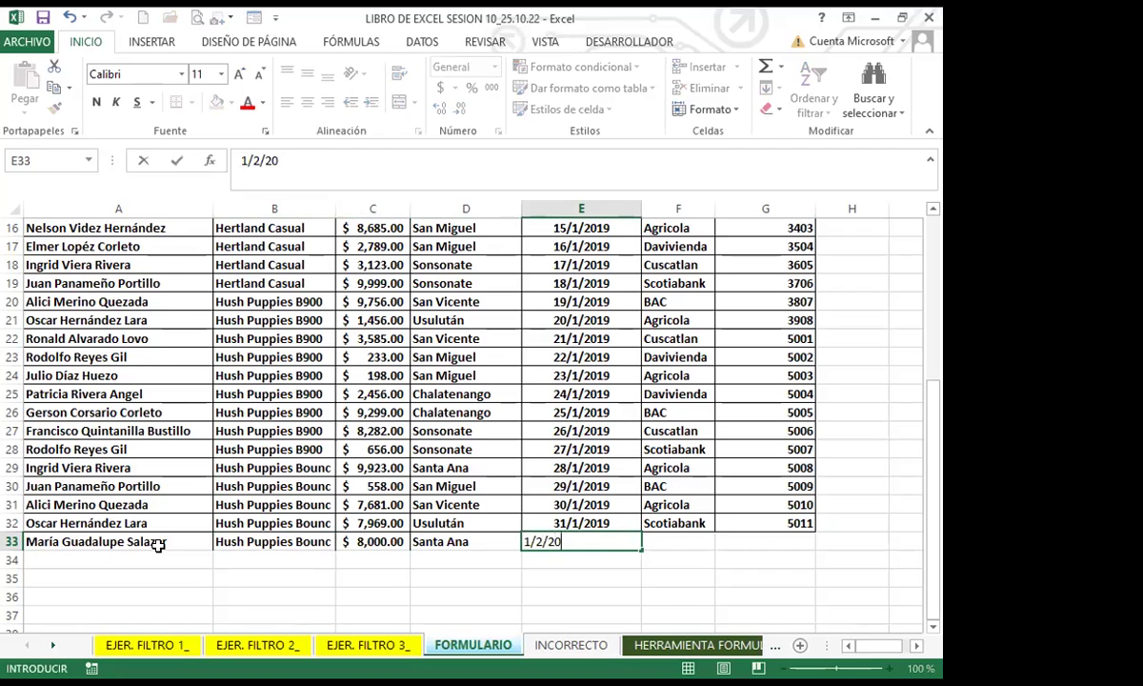
type("19")
key("Tab")
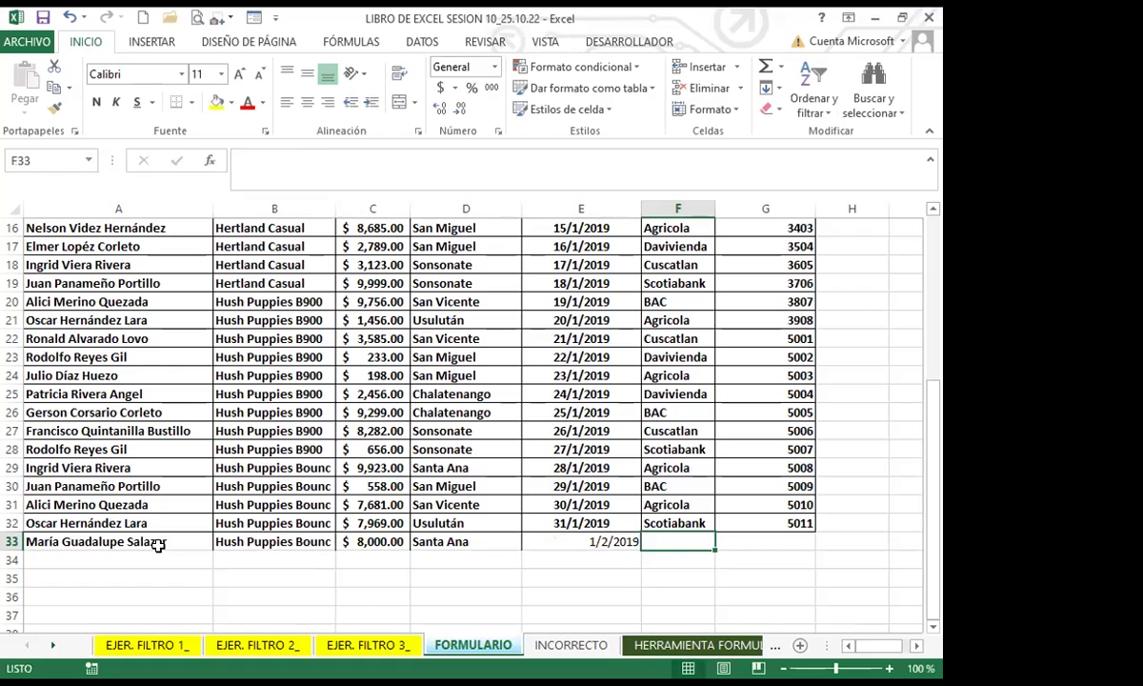
type("BAC")
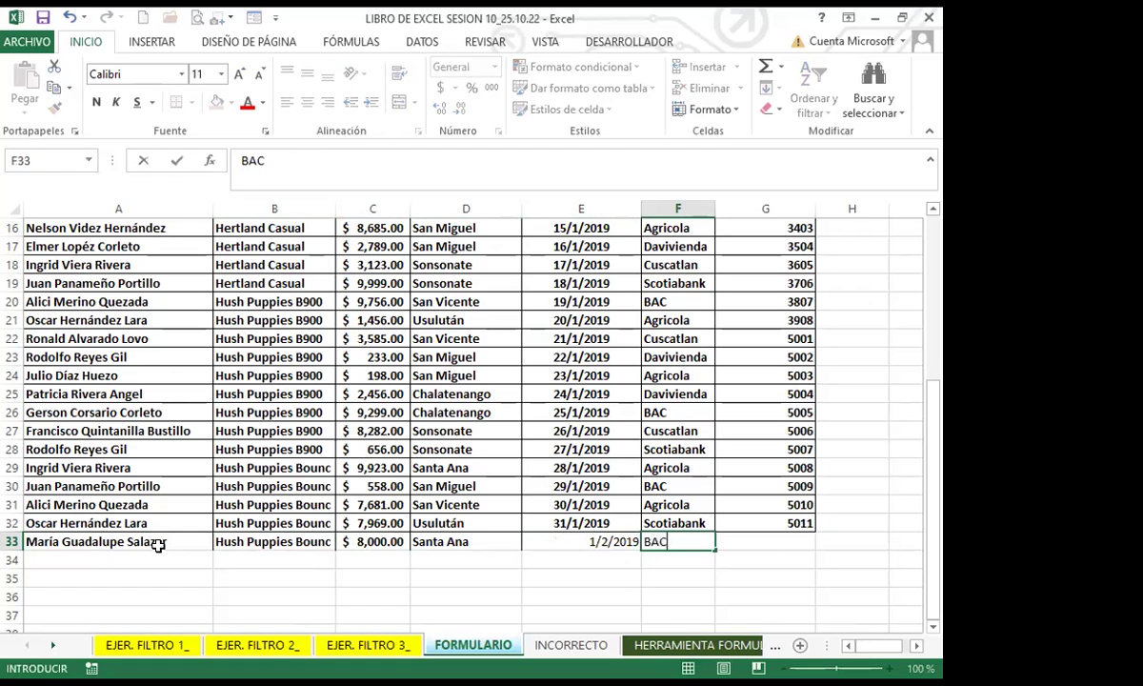
key("Tab")
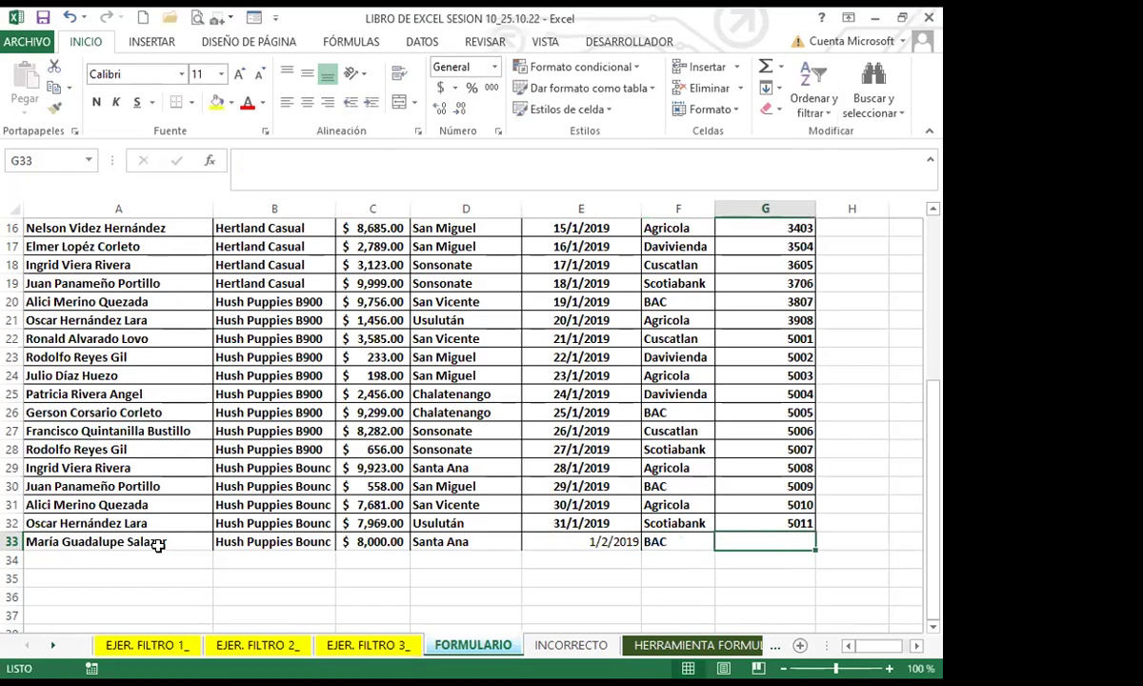
type("5012")
key("Return")
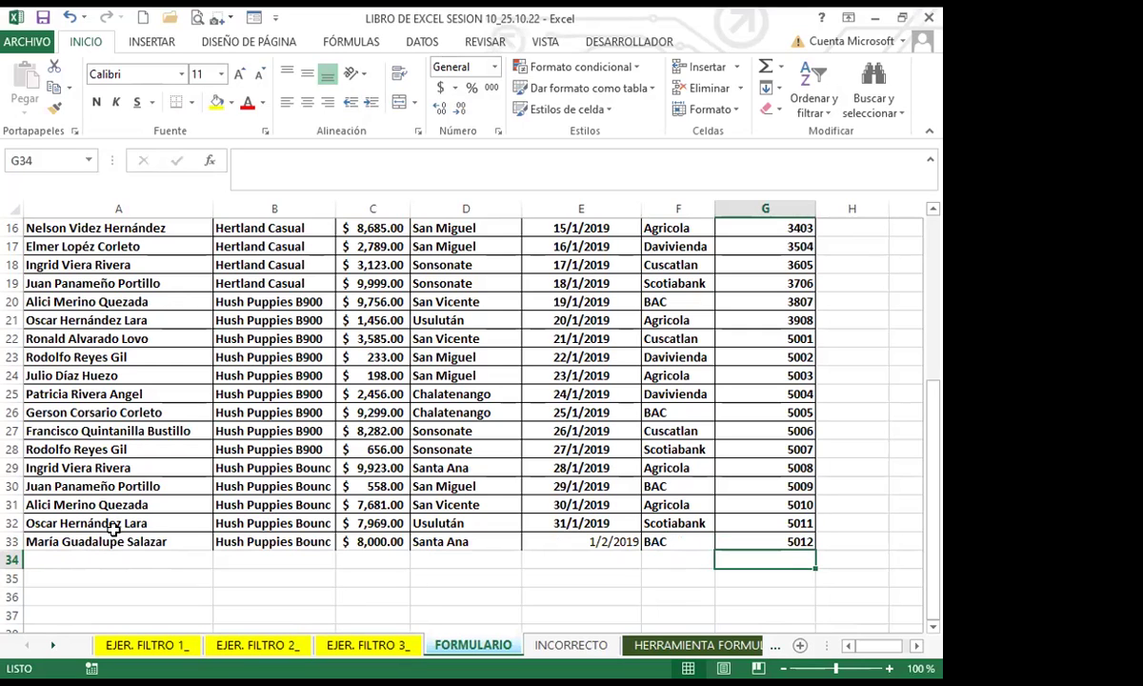
Step: Check the seller, product, payment, zone, bank and remittance entries in rows 31–32
left_click(143, 523)
left_click(276, 523)
left_click(376, 523)
left_click(455, 523)
left_click(681, 505)
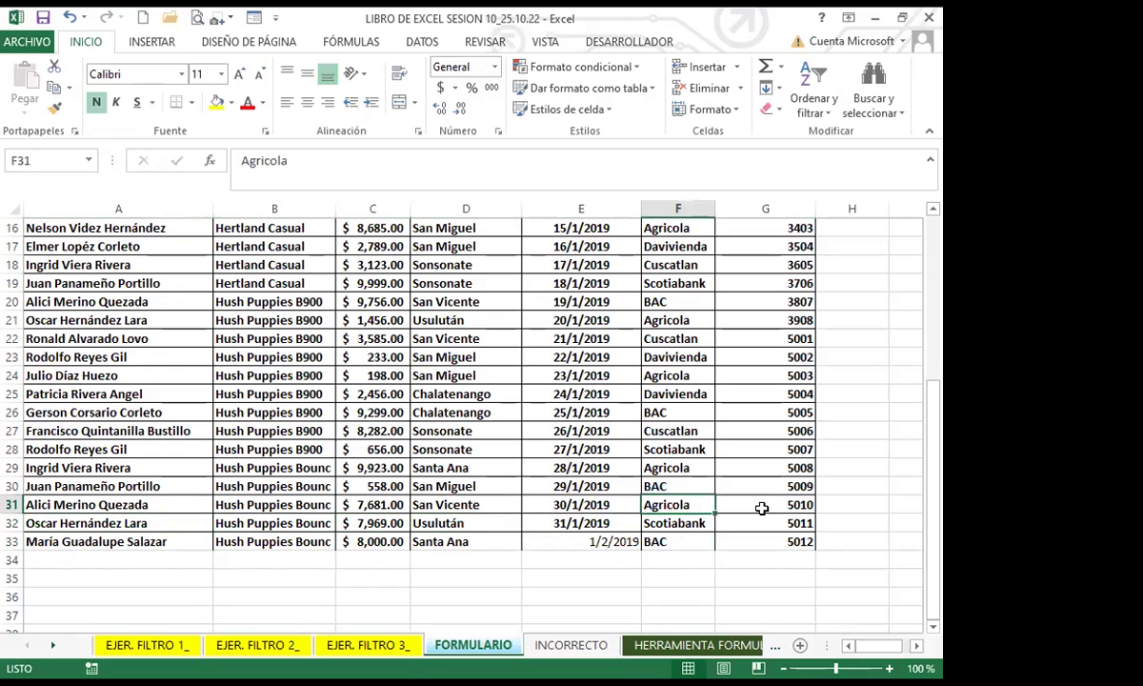
left_click(758, 509)
Step: Check the new row 33 seller, product, date and zone against row 32
left_click(181, 540)
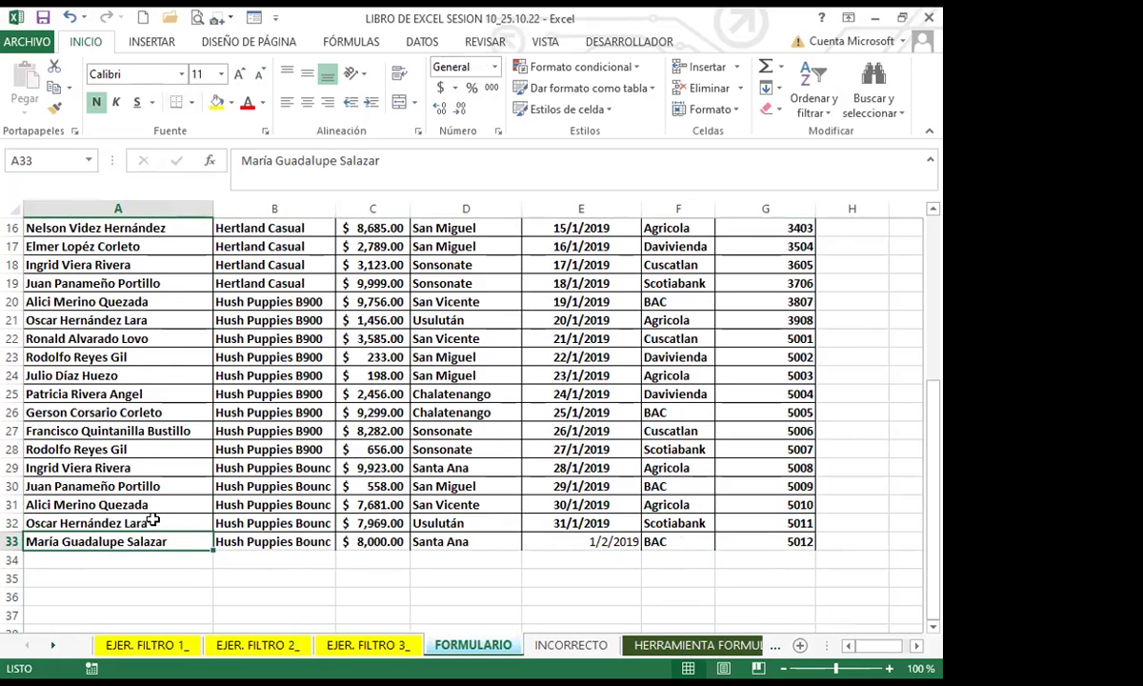
left_click(145, 520)
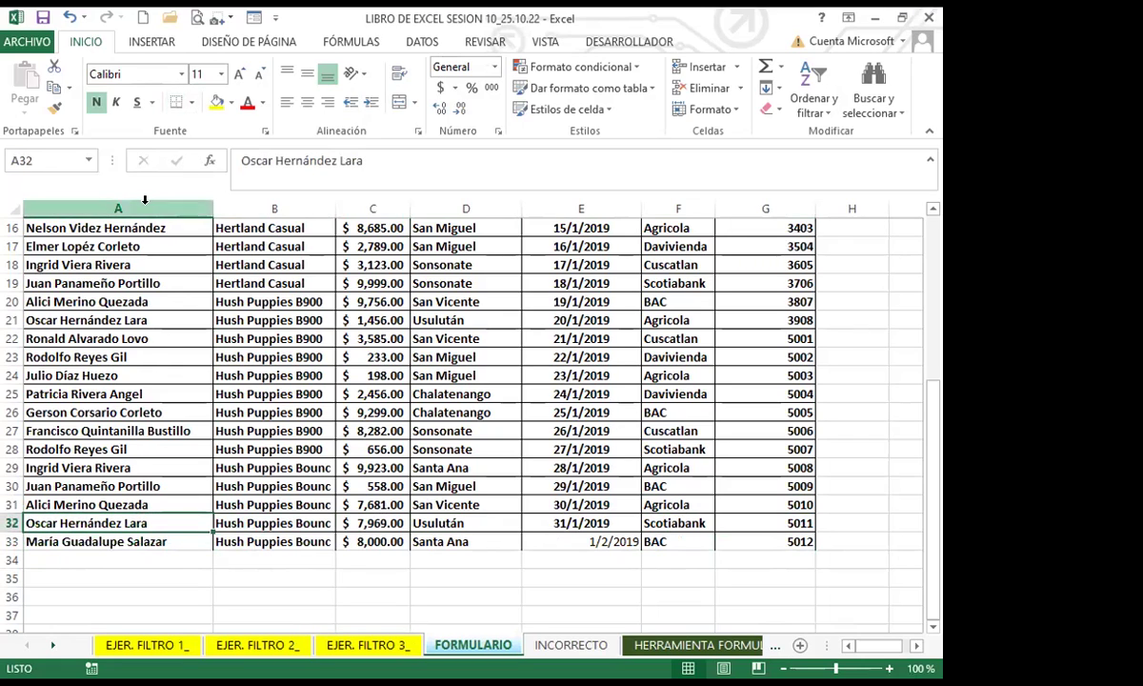
left_click(147, 539)
left_click(269, 539)
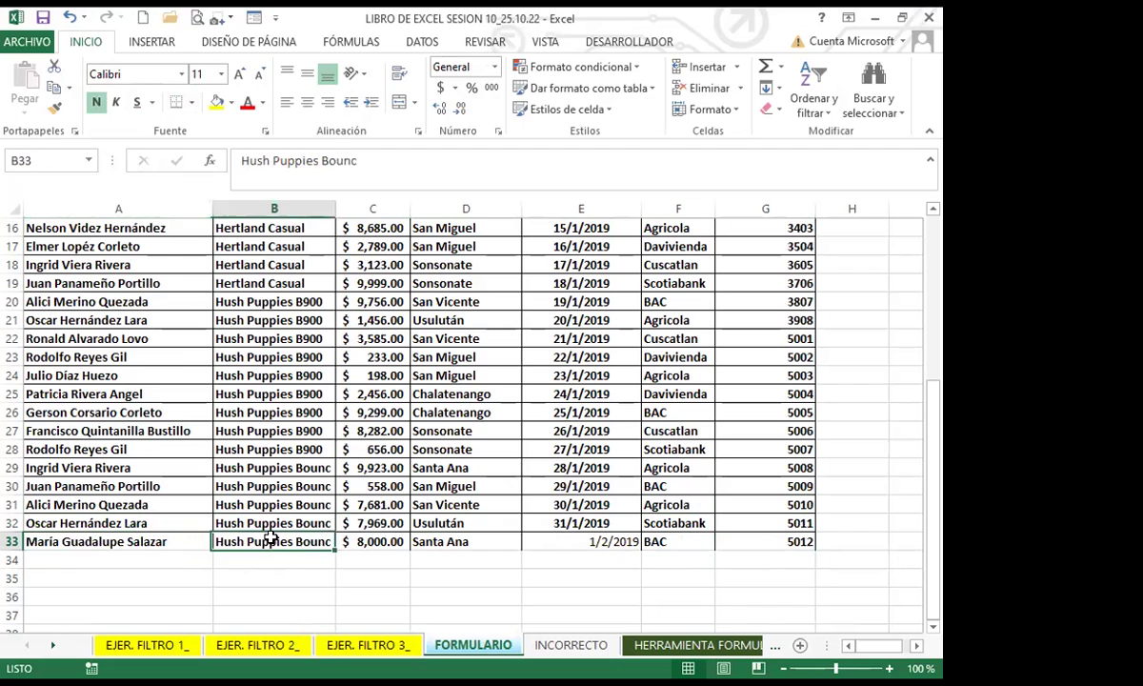
left_click(568, 541)
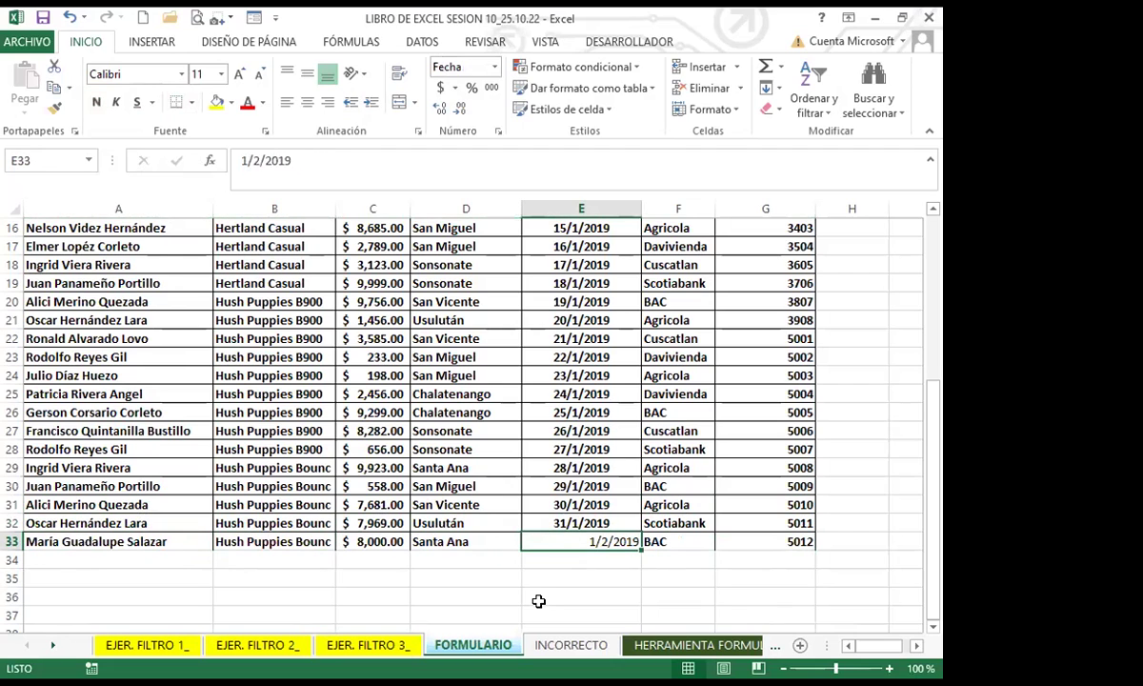
left_click(473, 542)
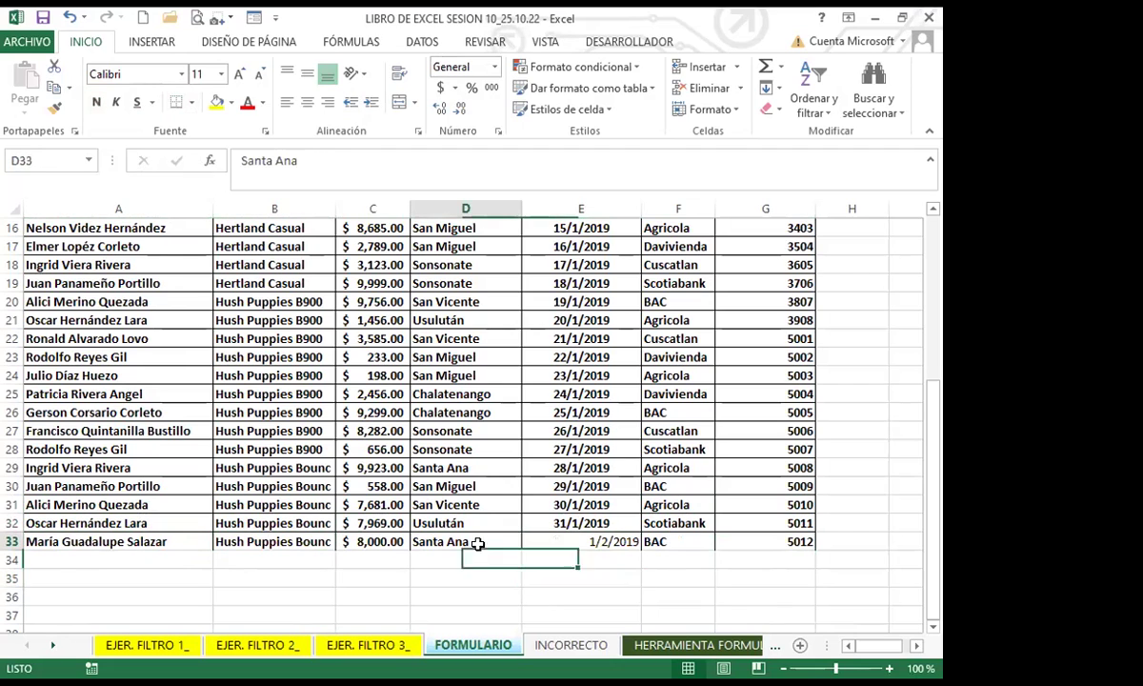
Step: Type throwaway test text into the first cells of row 34
left_click(141, 559)
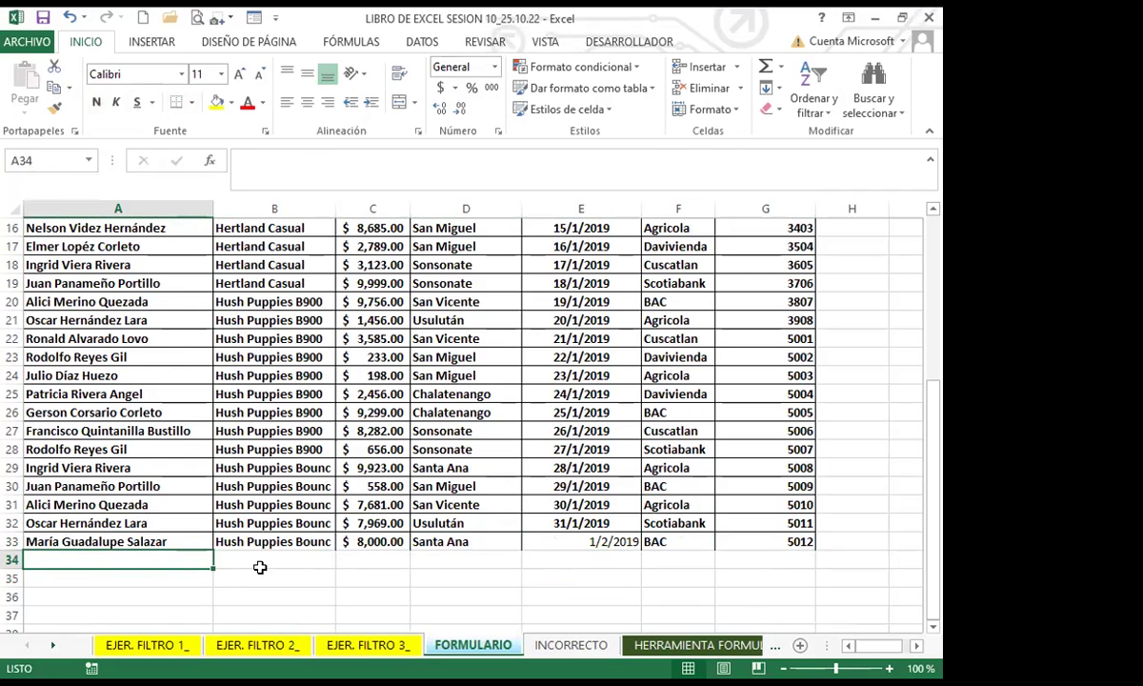
type("gdfhgfdhgf")
key("Tab")
type("hgfh")
key("Tab")
Step: Finish filling test row 34 with placeholder text (gh, hg, hgfh) across its columns
type("gh")
key("Tab")
type("hg")
key("Tab")
type("hgfh")
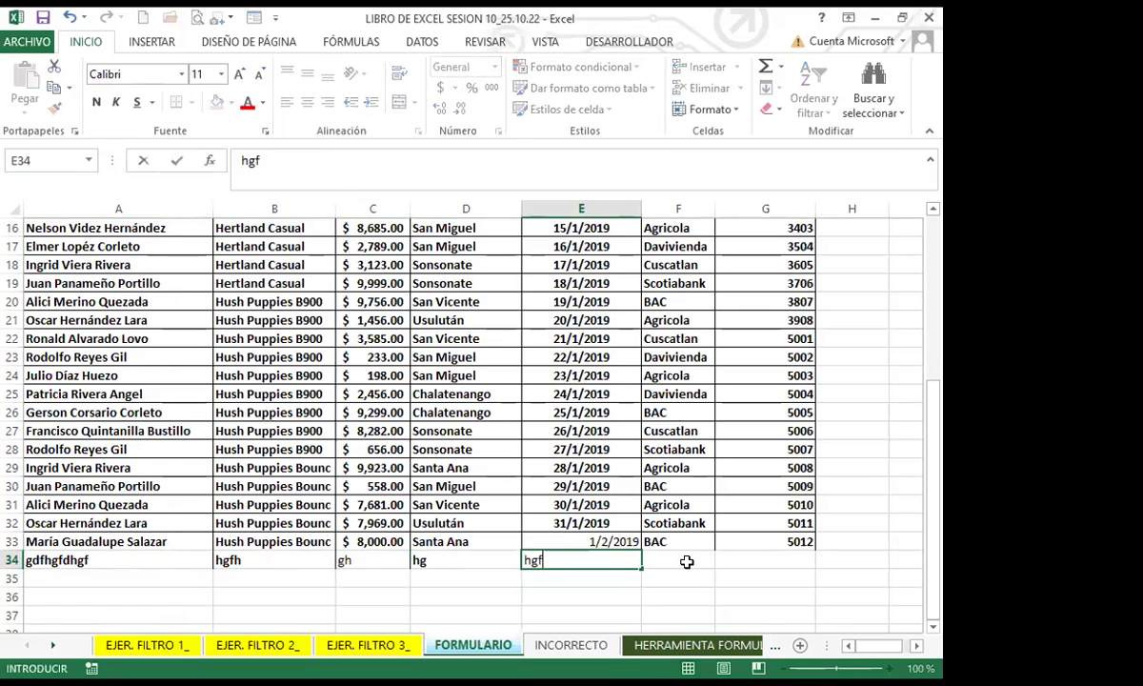
key("Tab")
type("hgfh")
key("Tab")
type("hgfh")
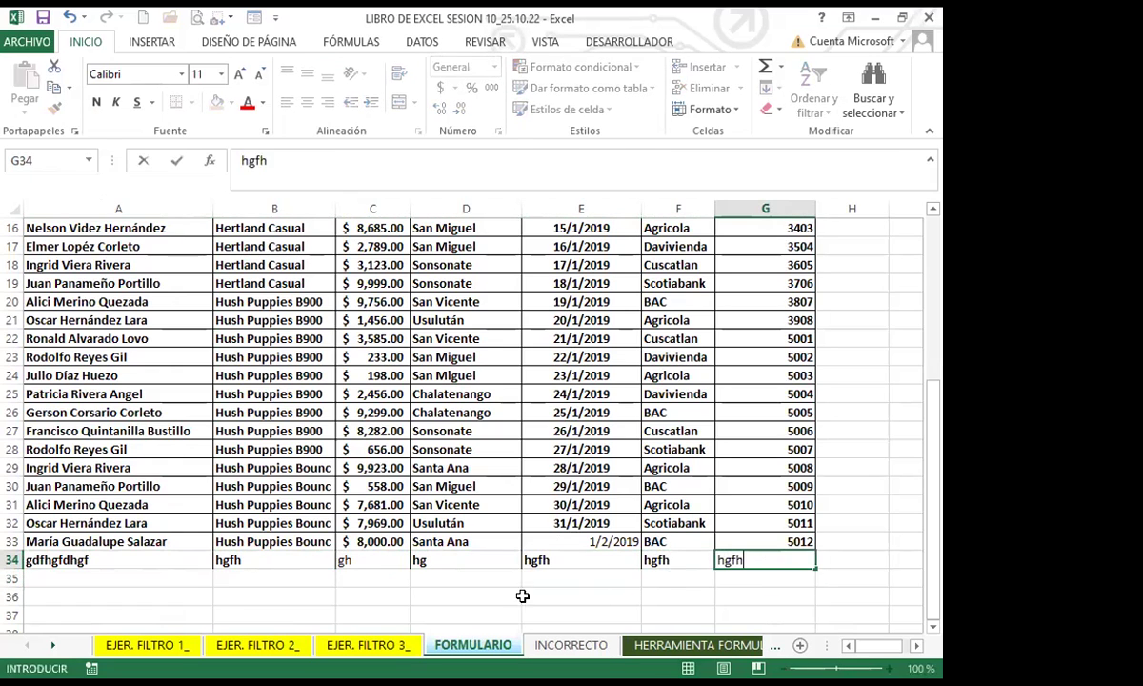
left_click(217, 596)
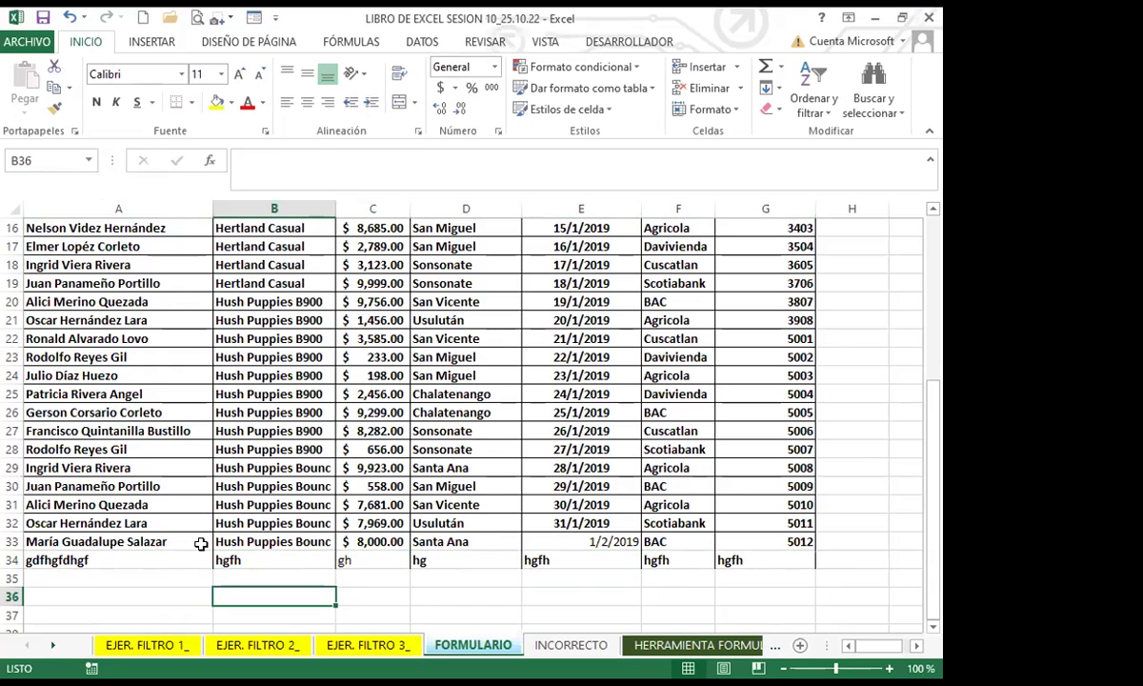
left_click(525, 596)
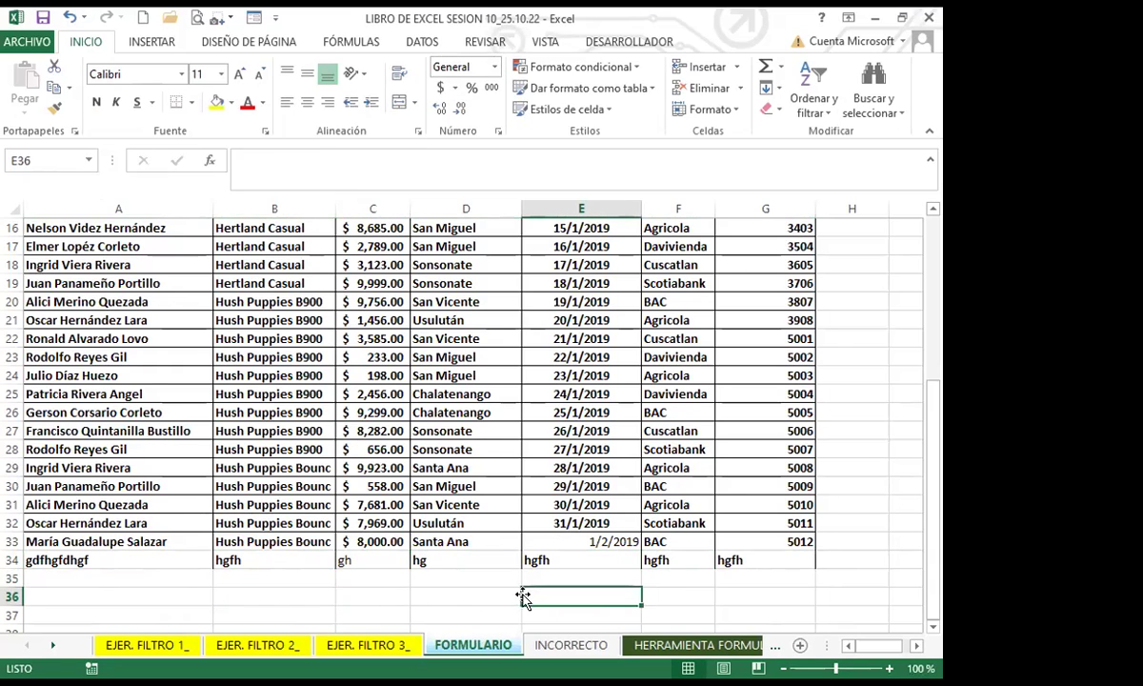
Step: Clear the contents of the test rows 33 and 34 below the sales table
left_click(158, 559)
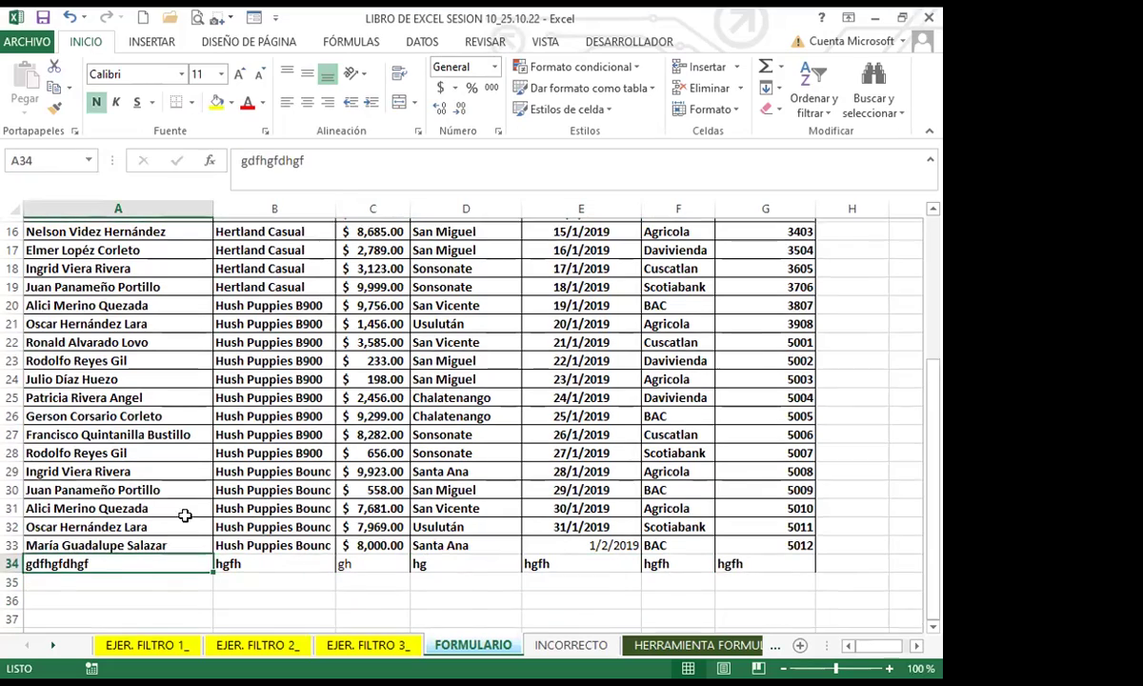
scroll(186, 476, "up", 5)
scroll(176, 515, "down", 8)
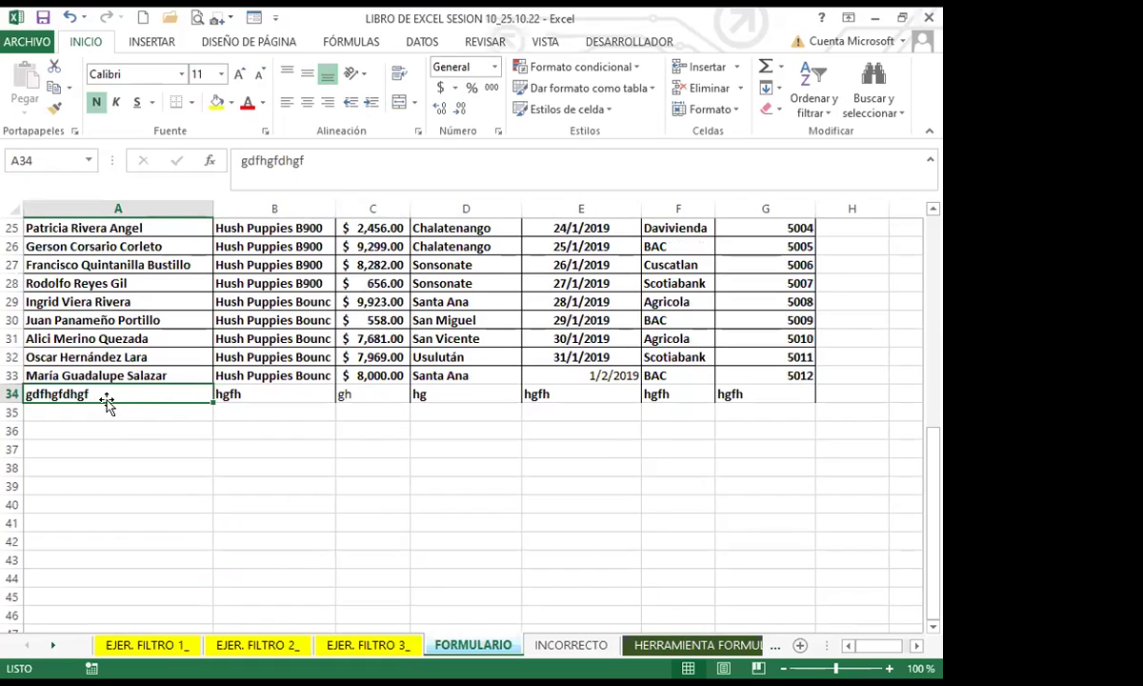
left_click(7, 375)
left_click_drag(7, 375, 7, 395)
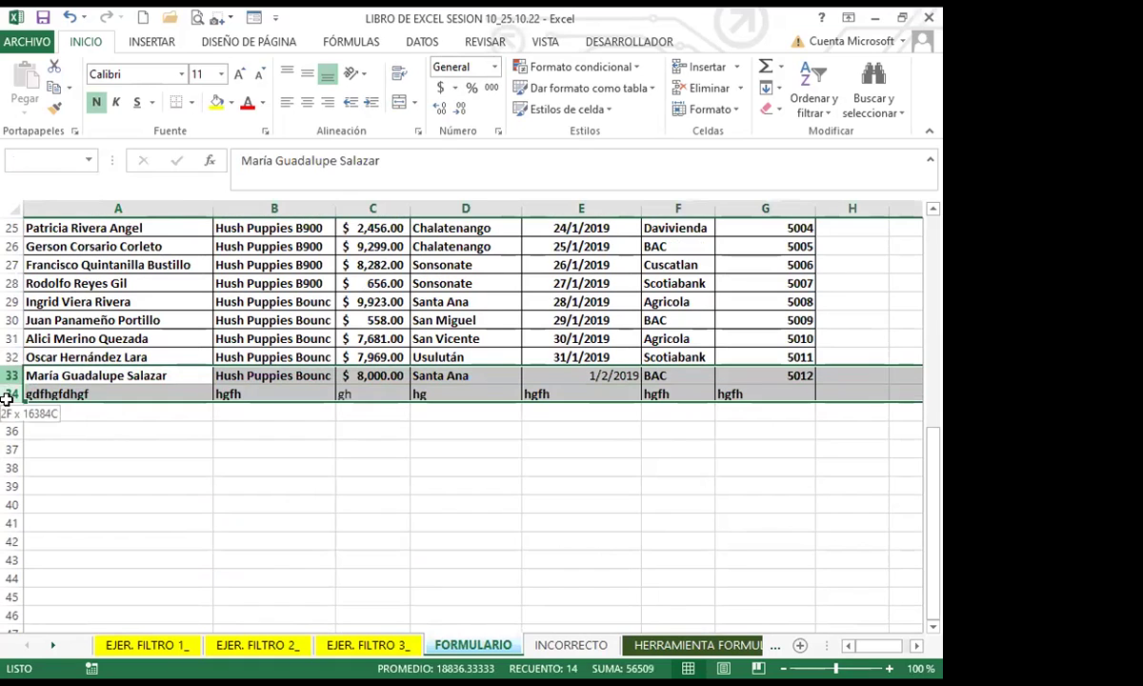
key("Delete")
left_click(167, 442)
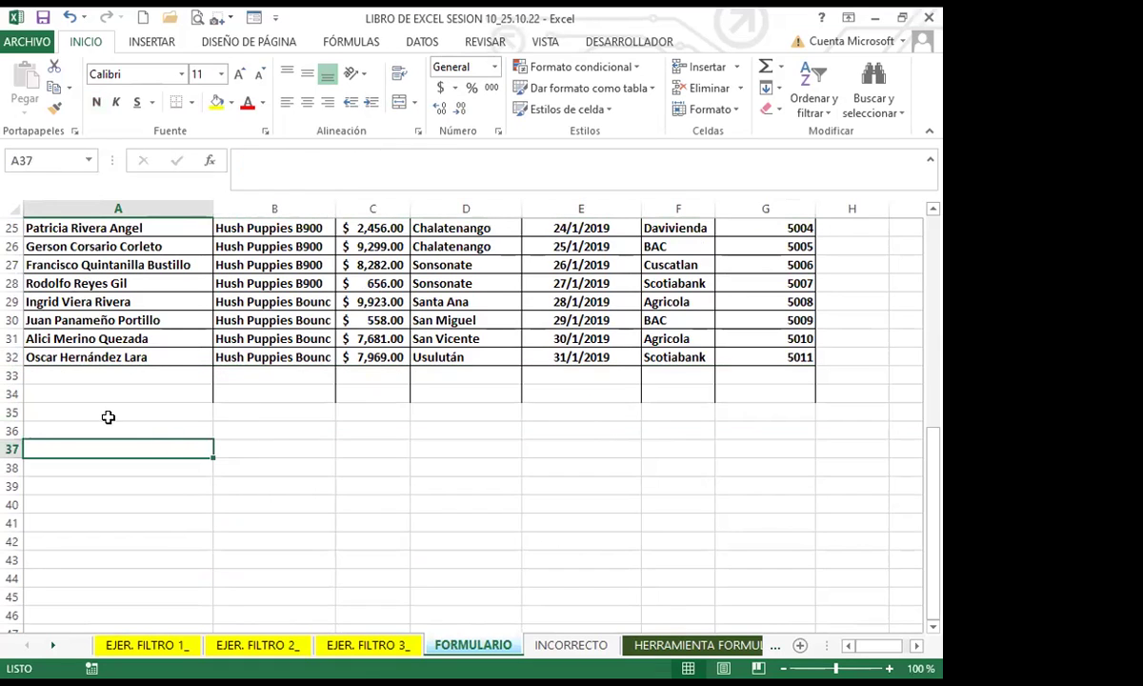
Step: Remove all borders from the emptied rows 33 to 35
left_click_drag(12, 375, 11, 412)
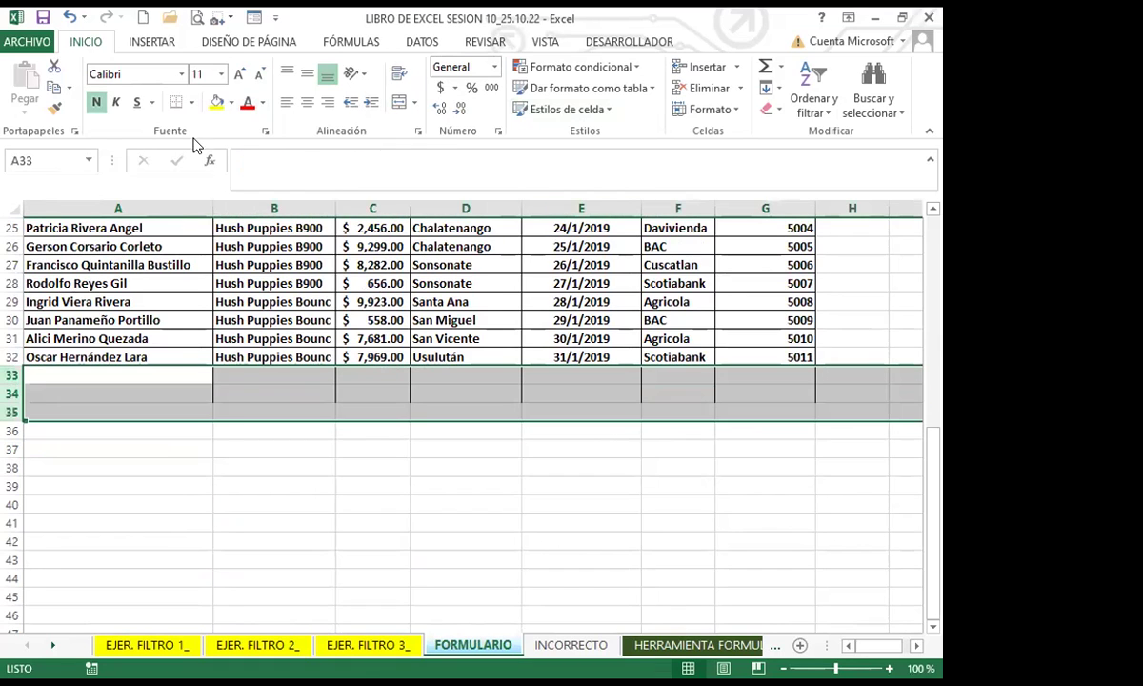
left_click(191, 103)
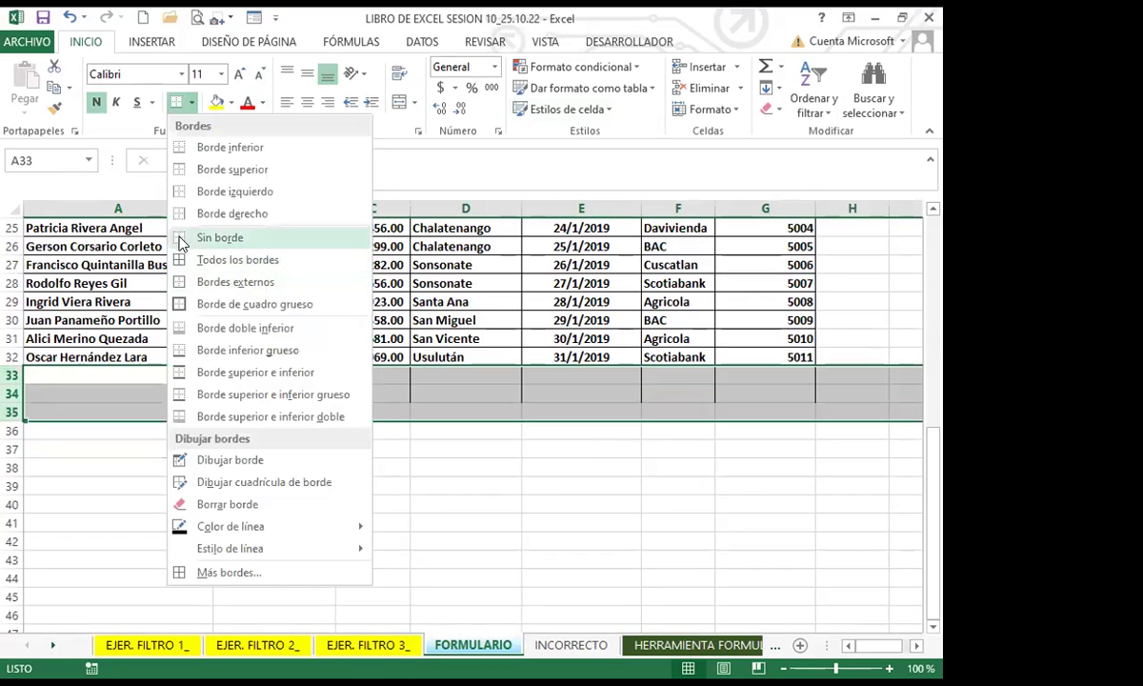
left_click(219, 237)
Step: Apply Todos los bordes to row 32 (A32:G32) and check the result
left_click(244, 502)
scroll(242, 477, "up", 1)
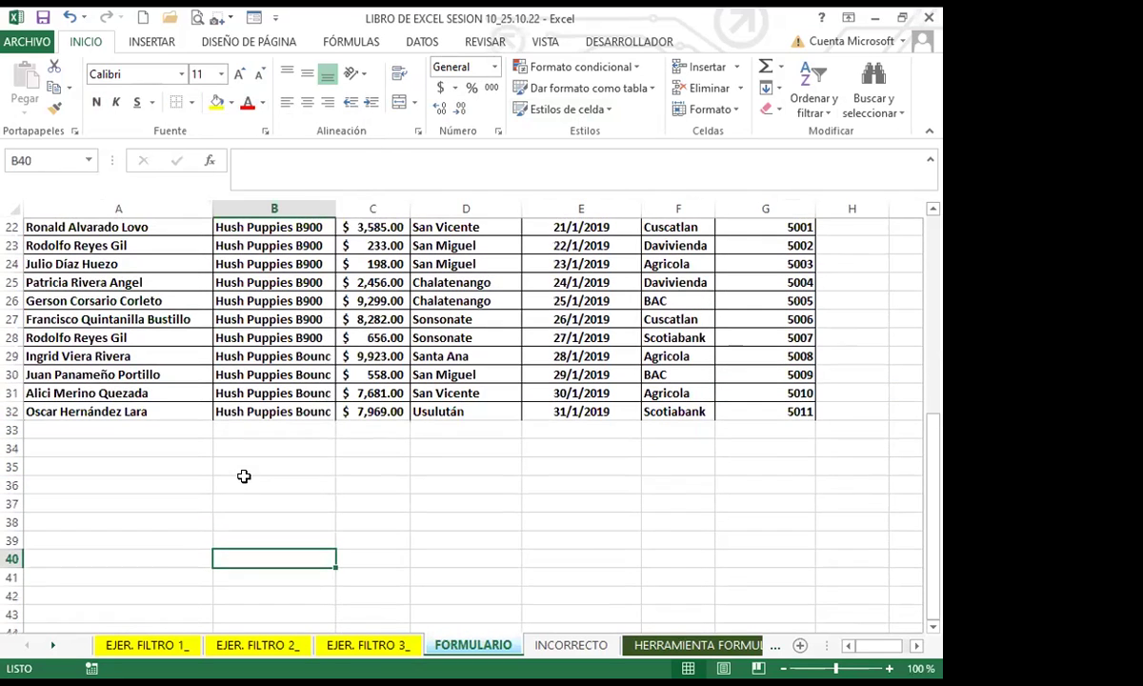
left_click_drag(133, 412, 771, 413)
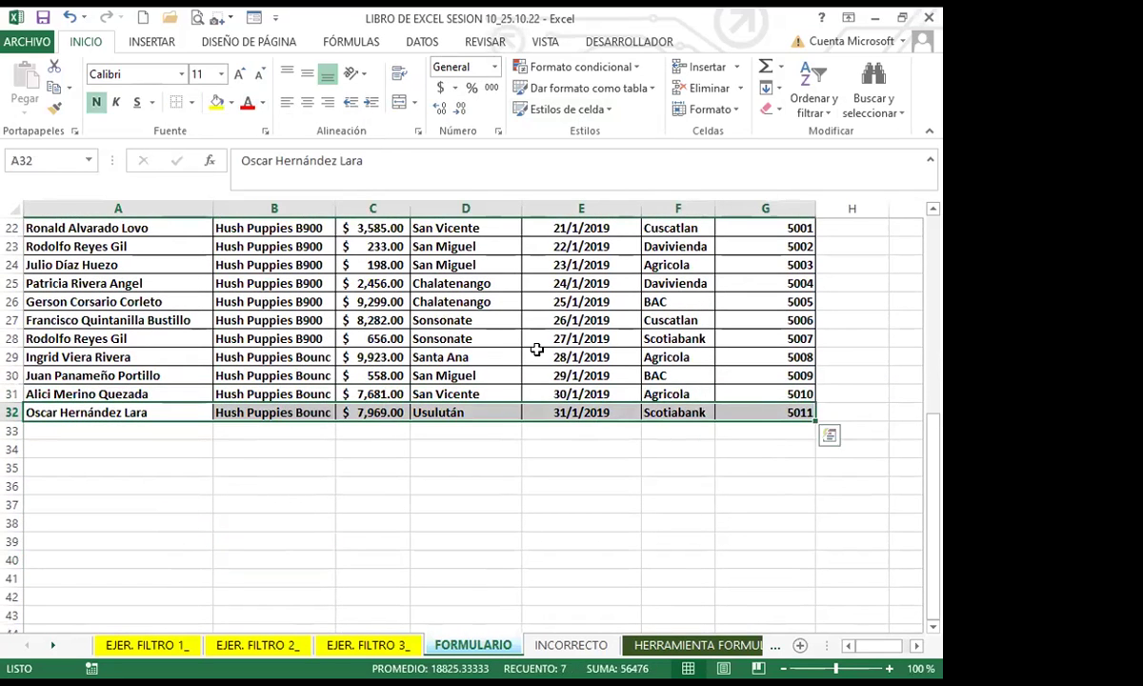
left_click(191, 102)
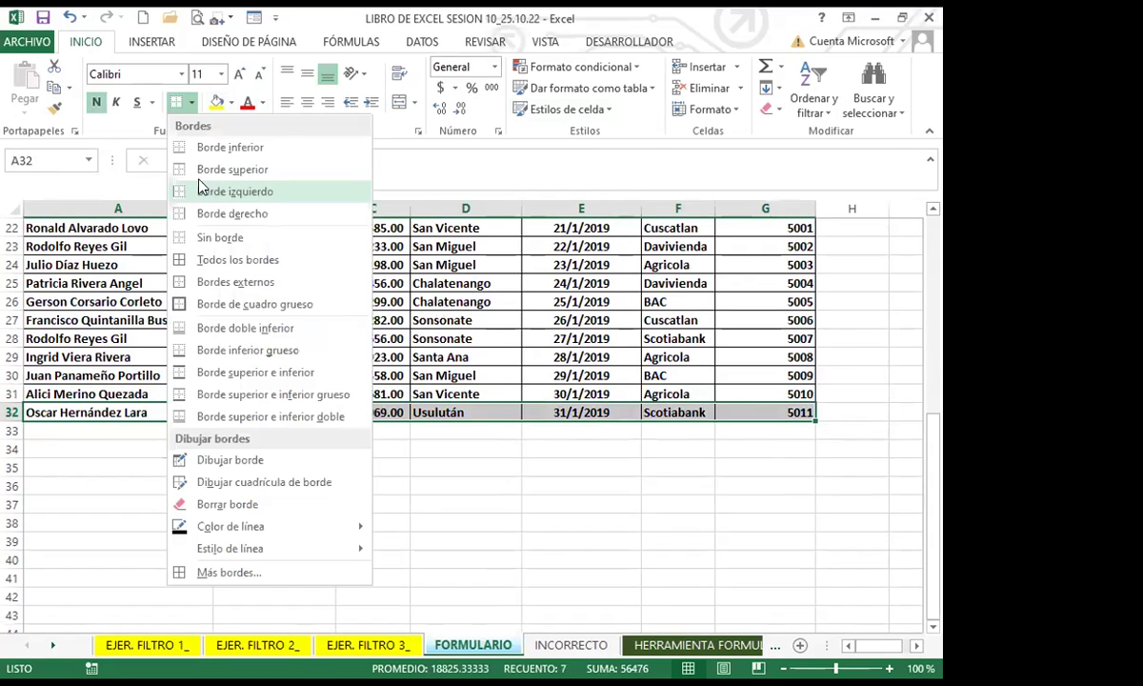
left_click(217, 259)
left_click(112, 379)
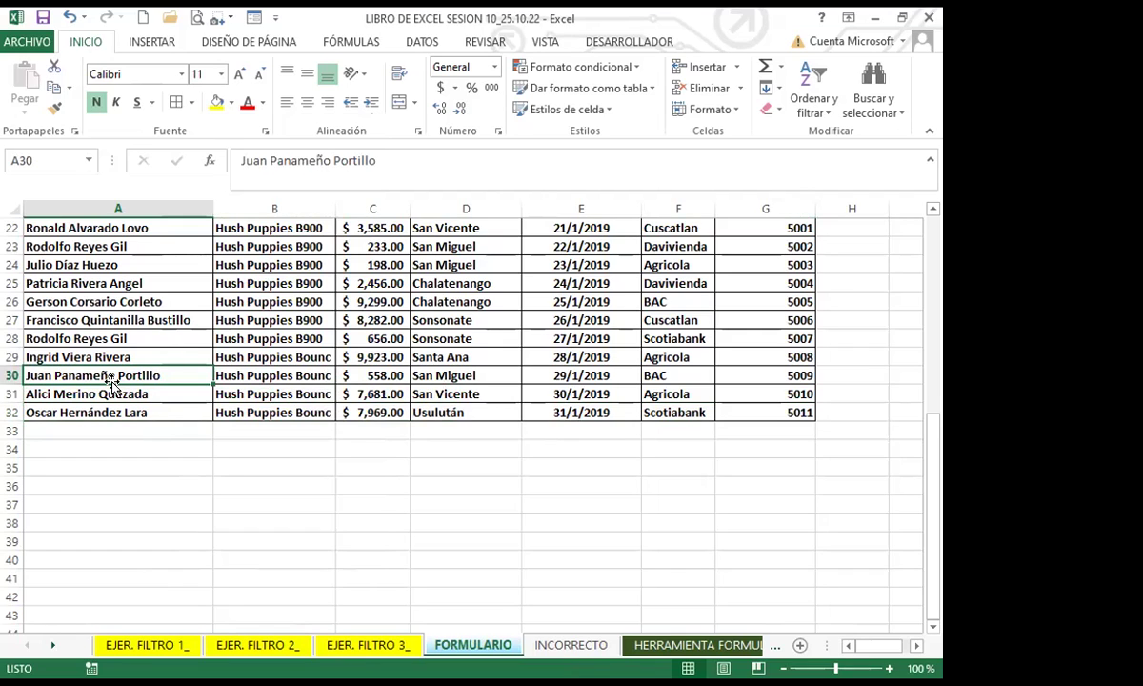
left_click(143, 430)
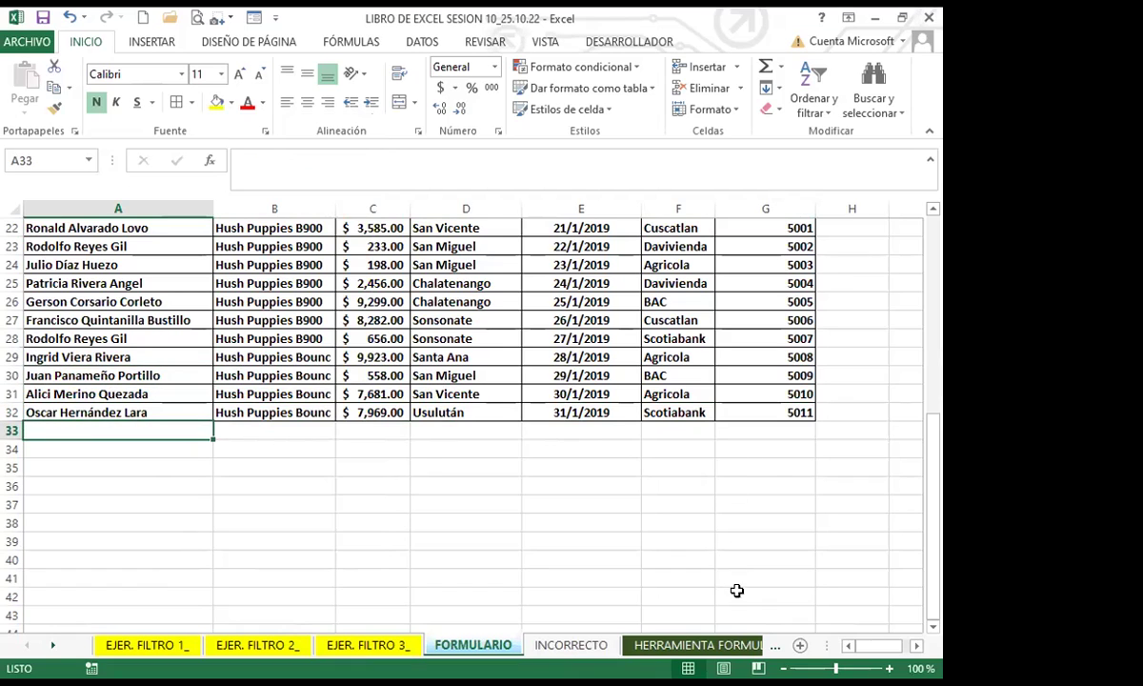
Step: Open the sales table's data form, move it aside, then close it again
left_click(254, 20)
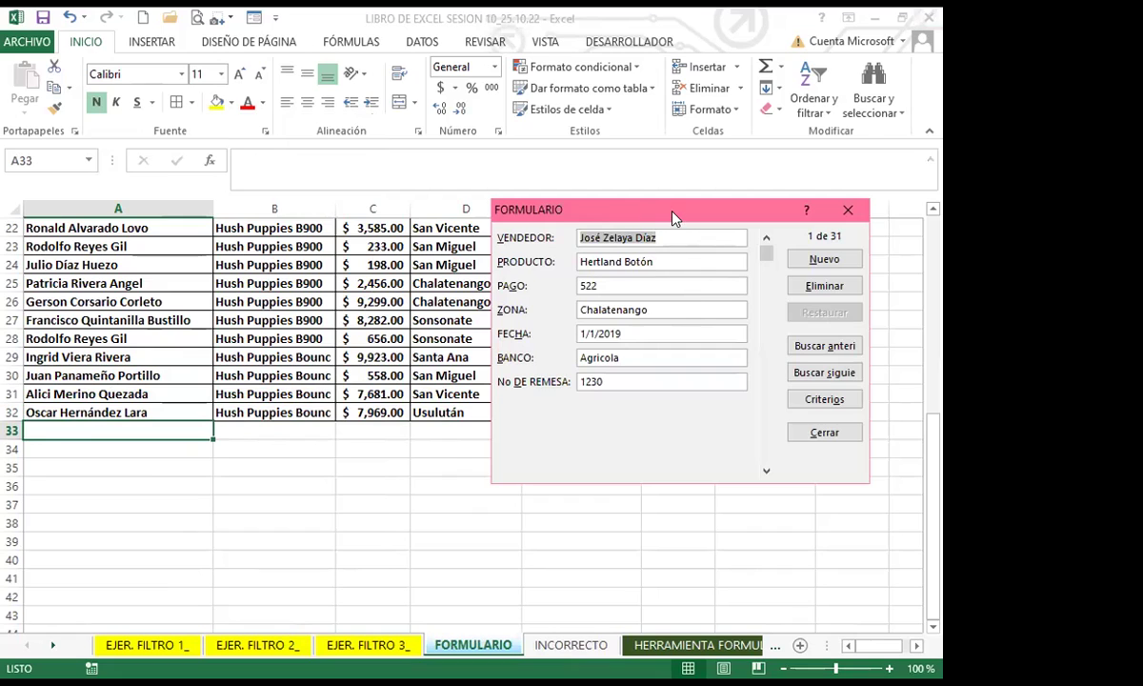
left_click_drag(672, 218, 603, 223)
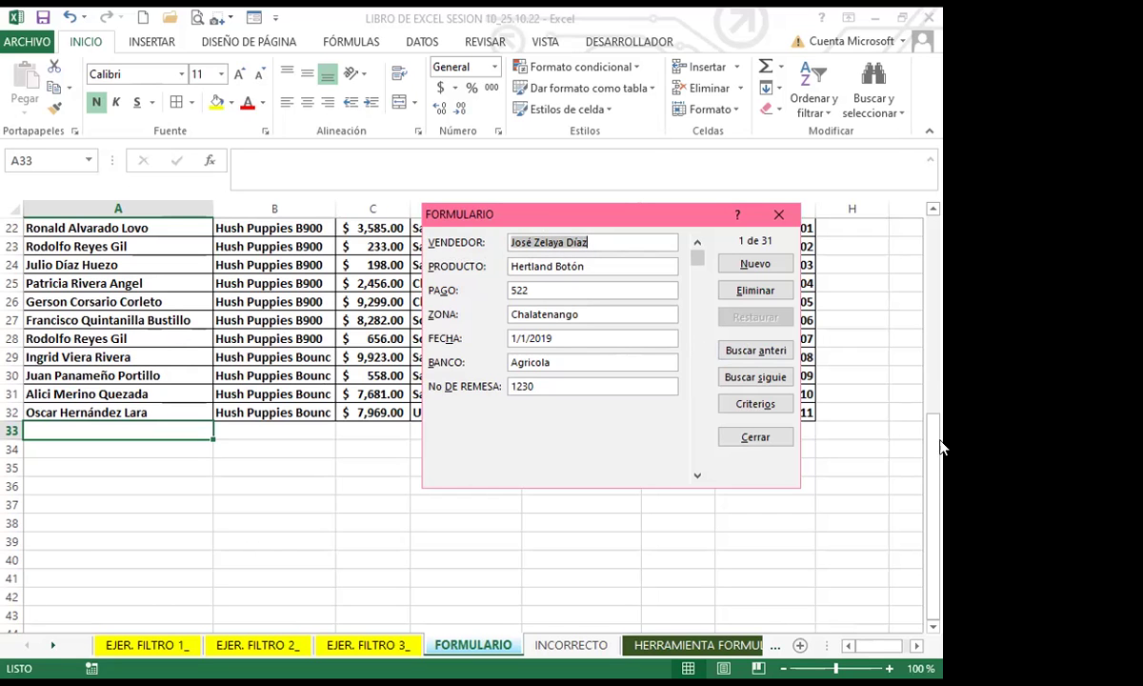
left_click(779, 218)
scroll(219, 301, "up", 7)
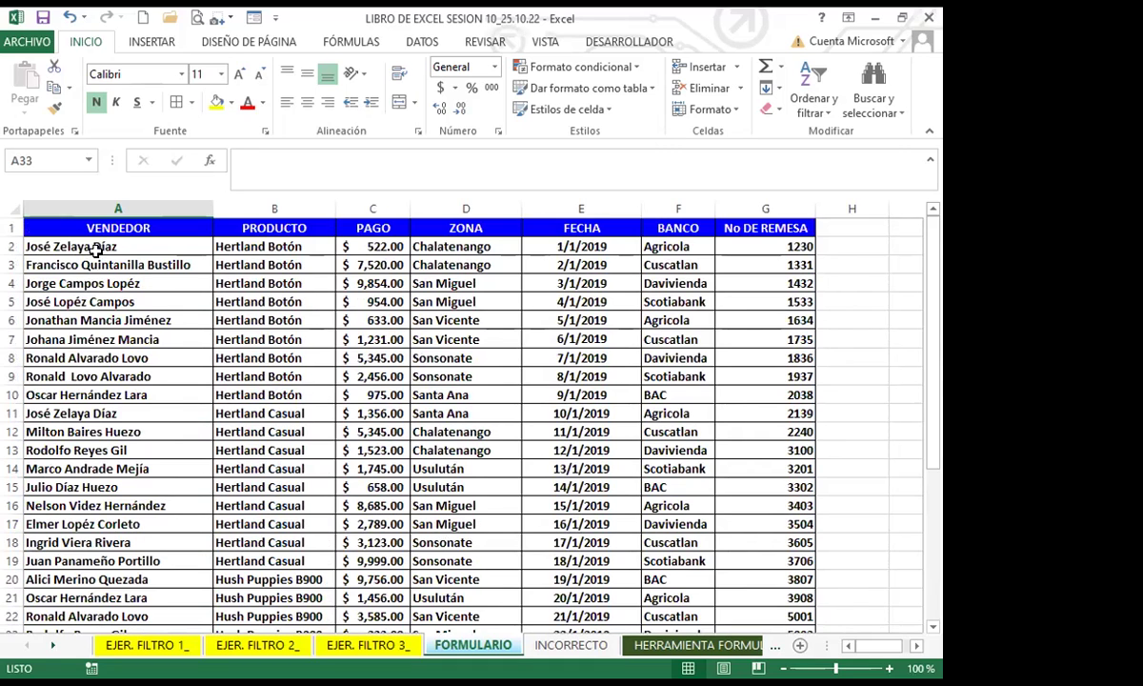
scroll(152, 419, "down", 5)
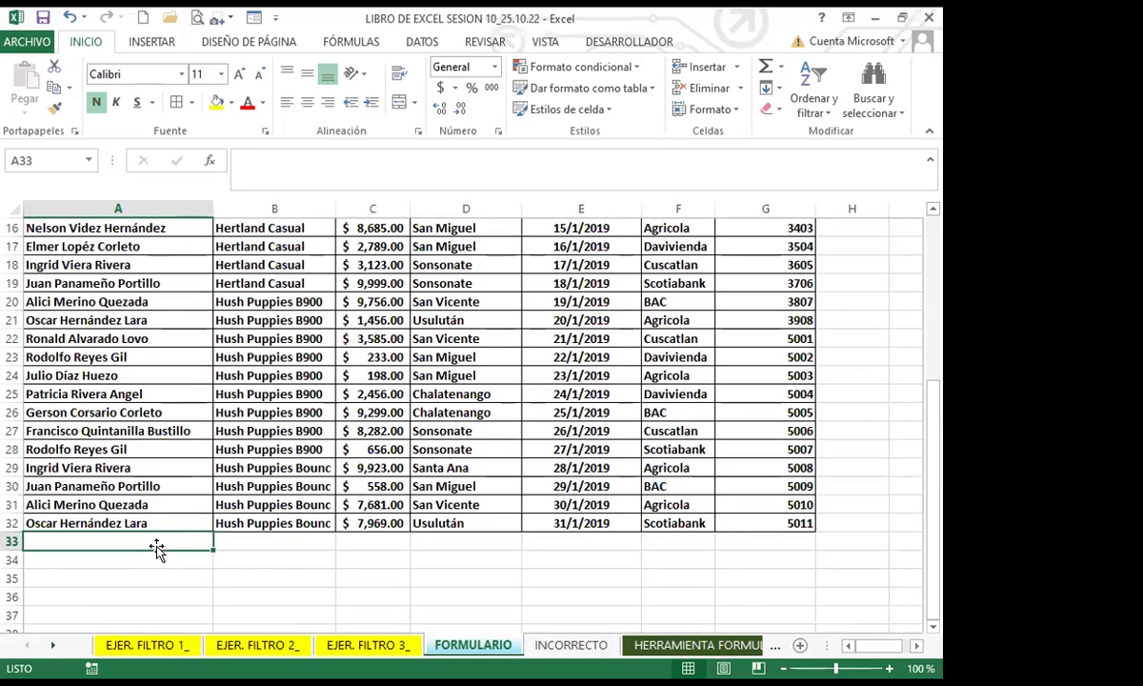
Step: Reopen the data form and step past record 31 to a blank new record
left_click(254, 18)
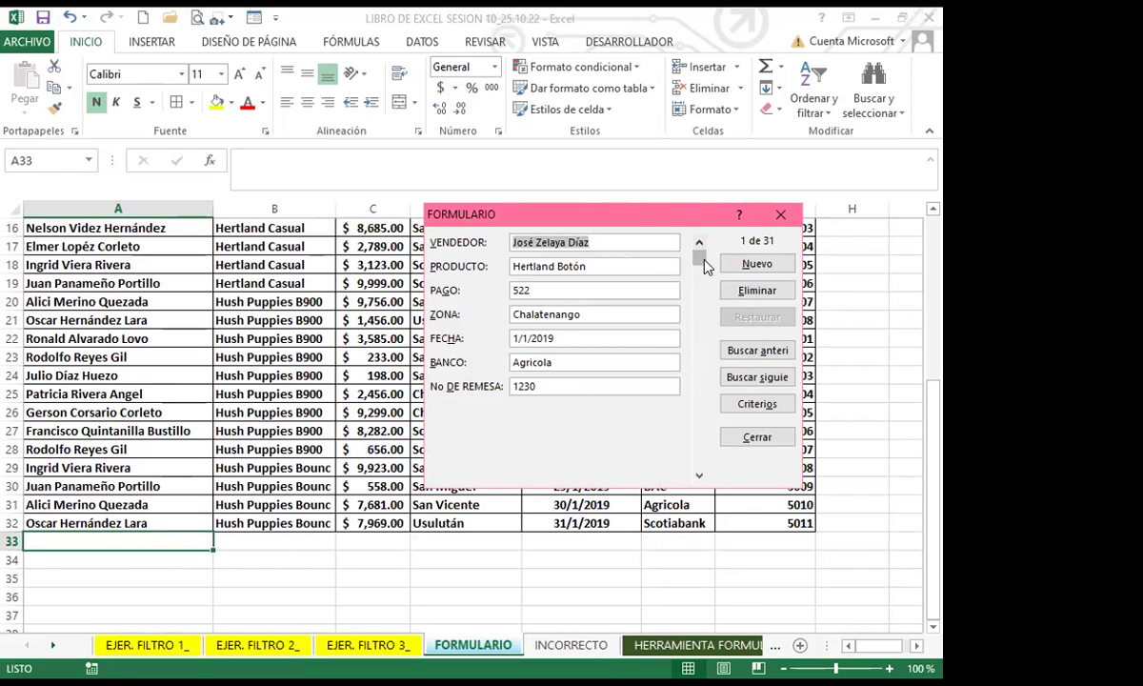
left_click(699, 474)
left_click_drag(699, 475, 700, 477)
left_click(699, 476)
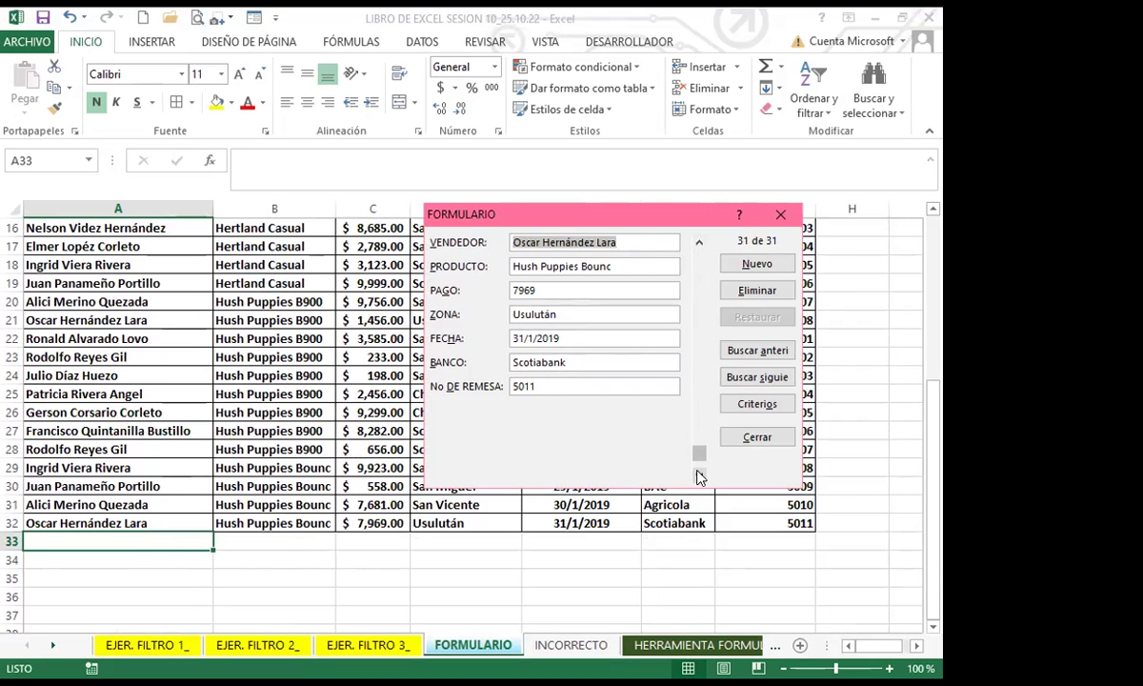
left_click(698, 475)
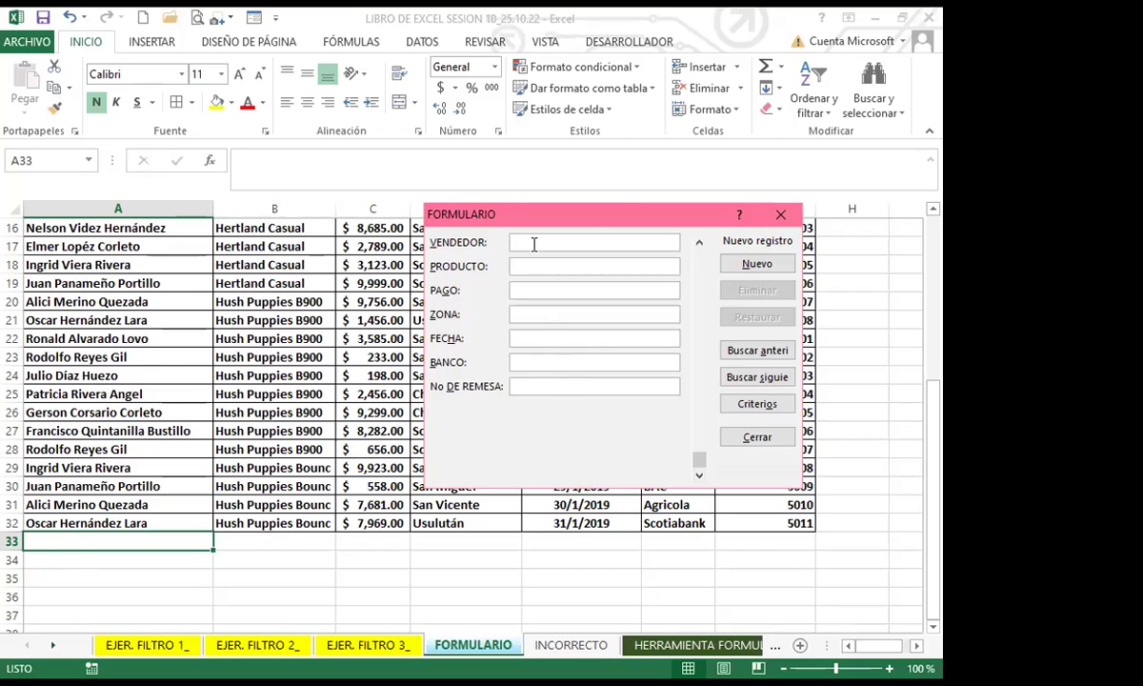
Step: Enter the seller's name and the product Hush Puppies Bounc in the new record
left_click_drag(587, 221, 578, 276)
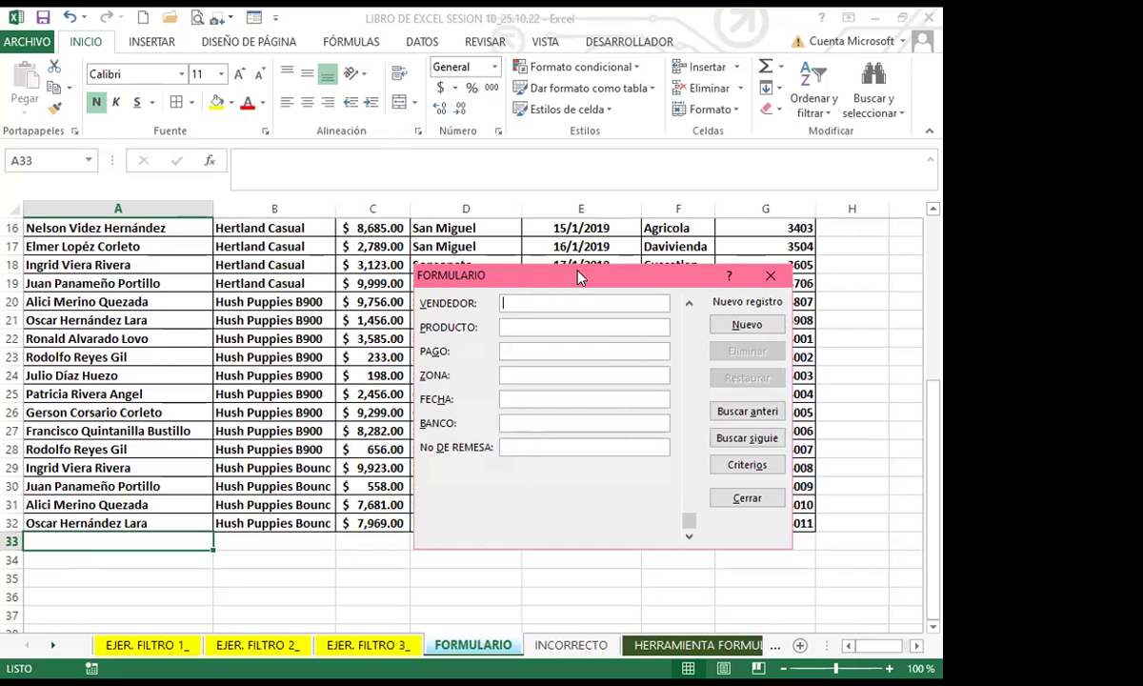
type("María Guadalupe")
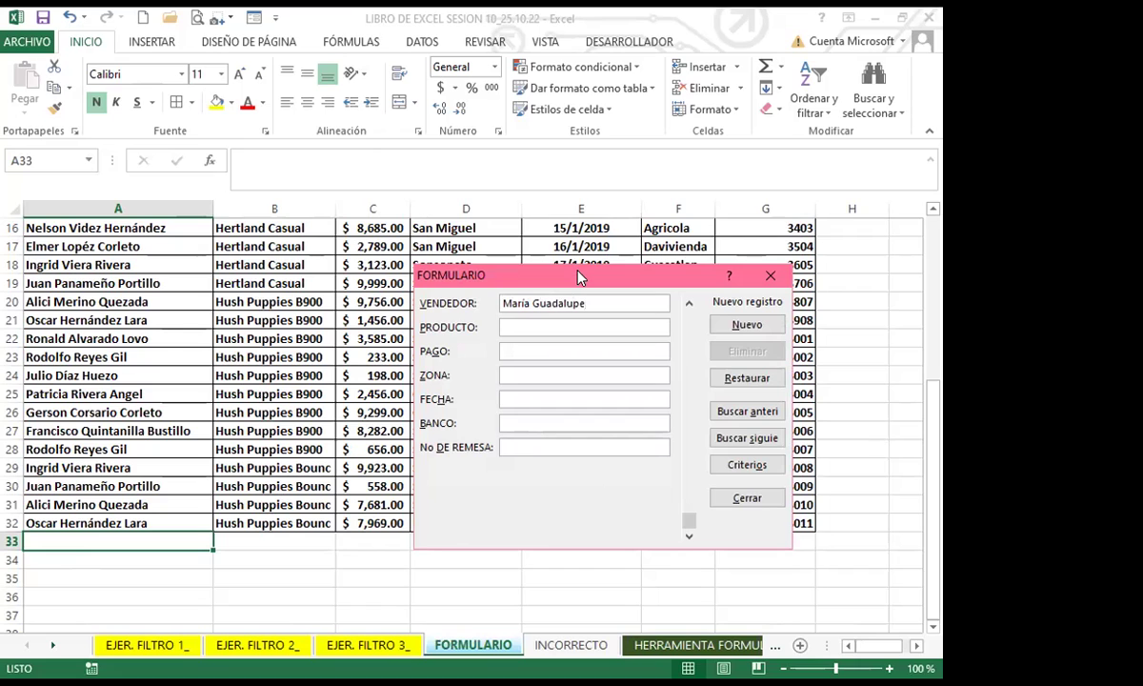
key("Tab")
type("Hush Puppies Bounc")
key("Tab")
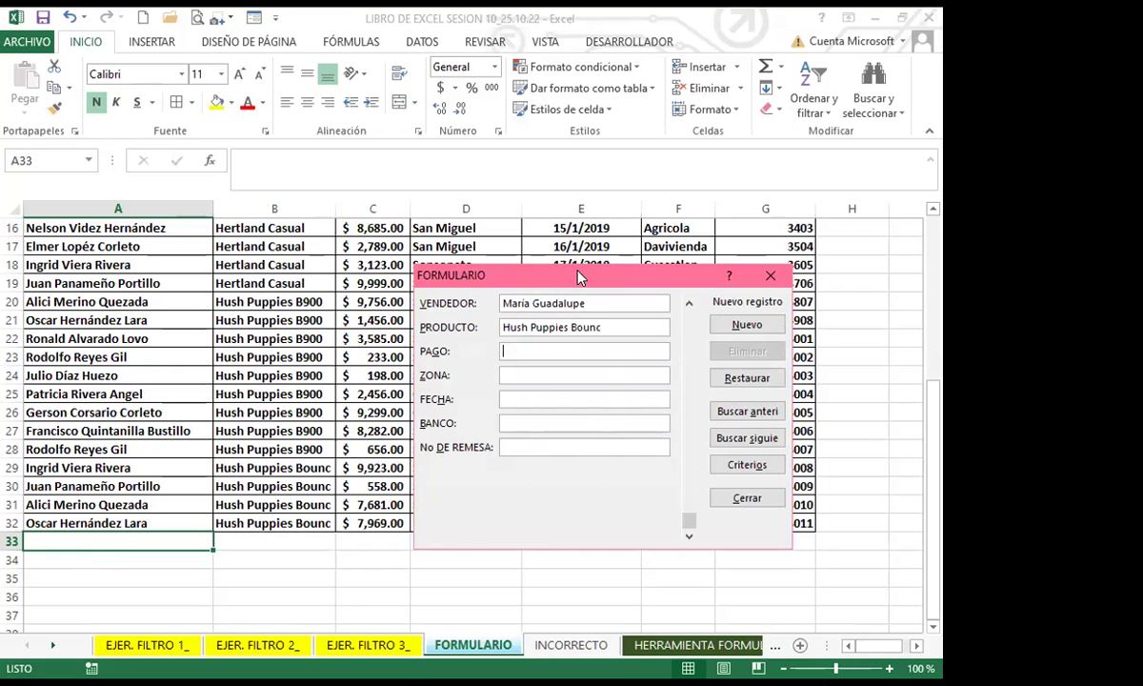
Step: Fill in payment 7000, zone Santa Ana, date 12/2/2019, bank BAC and remittance 1251
type("7000")
key("Tab")
type("Santa Ana")
key("Tab")
type("12/5/2")
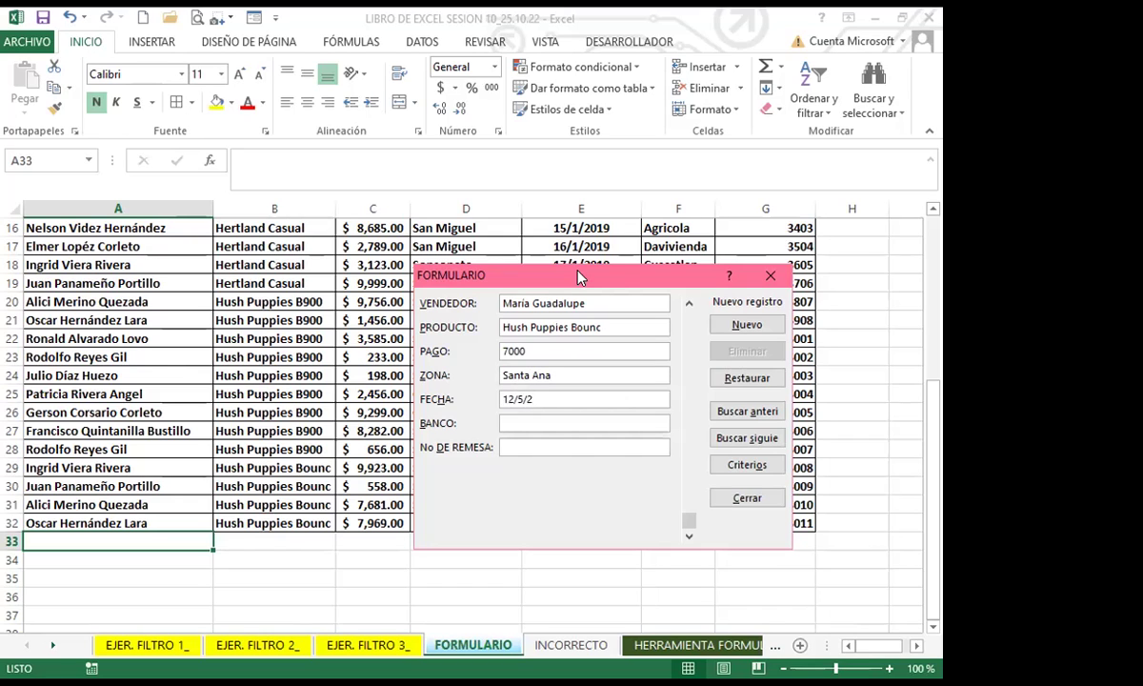
key("BackSpace")
key("BackSpace")
key("BackSpace")
type("2/2019")
key("Tab")
type("BAC")
key("Tab")
type("1251")
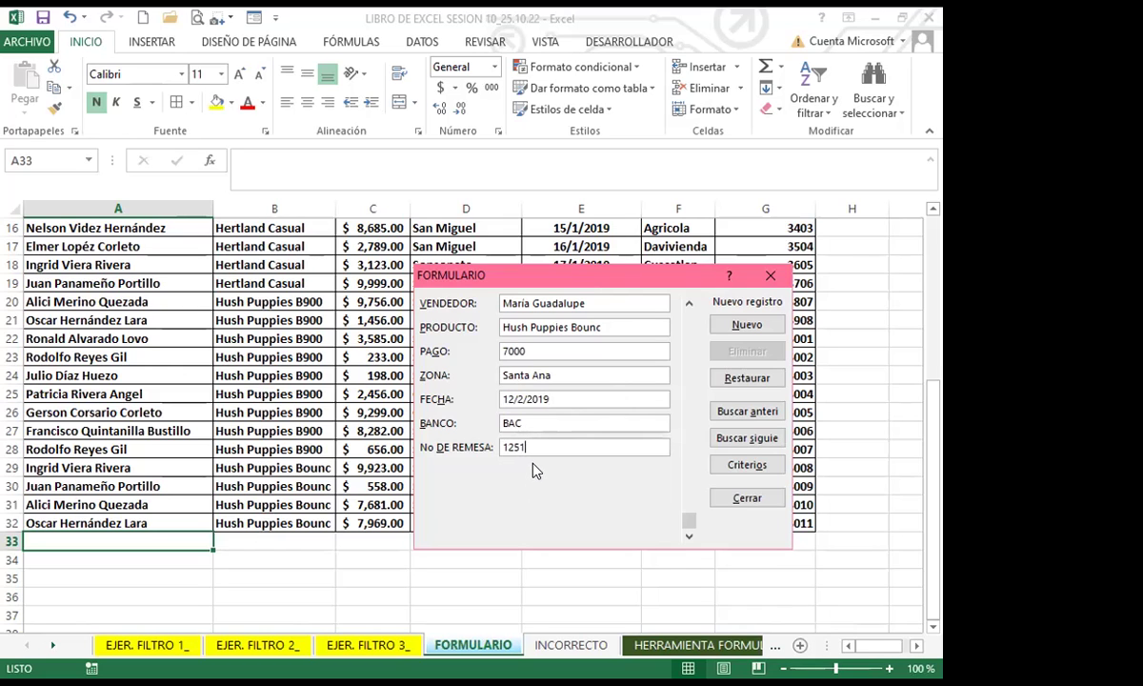
Step: Commit the new record as row 33, then correct its remittance number to 5012
left_click_drag(685, 521, 686, 450)
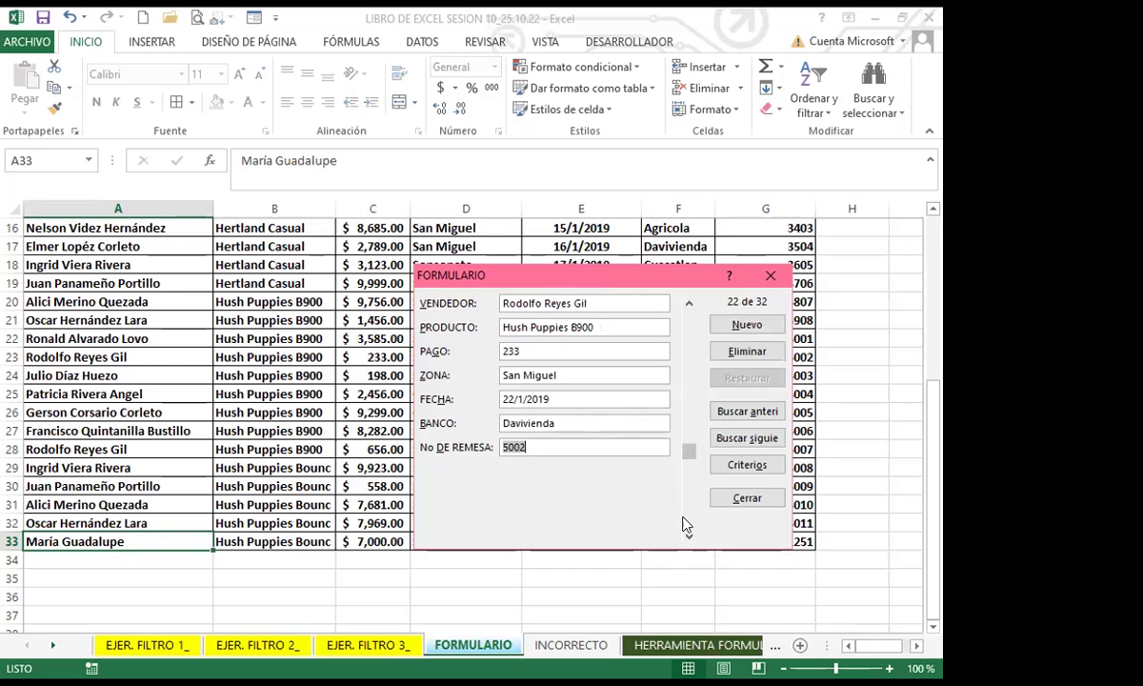
left_click_drag(689, 540, 688, 538)
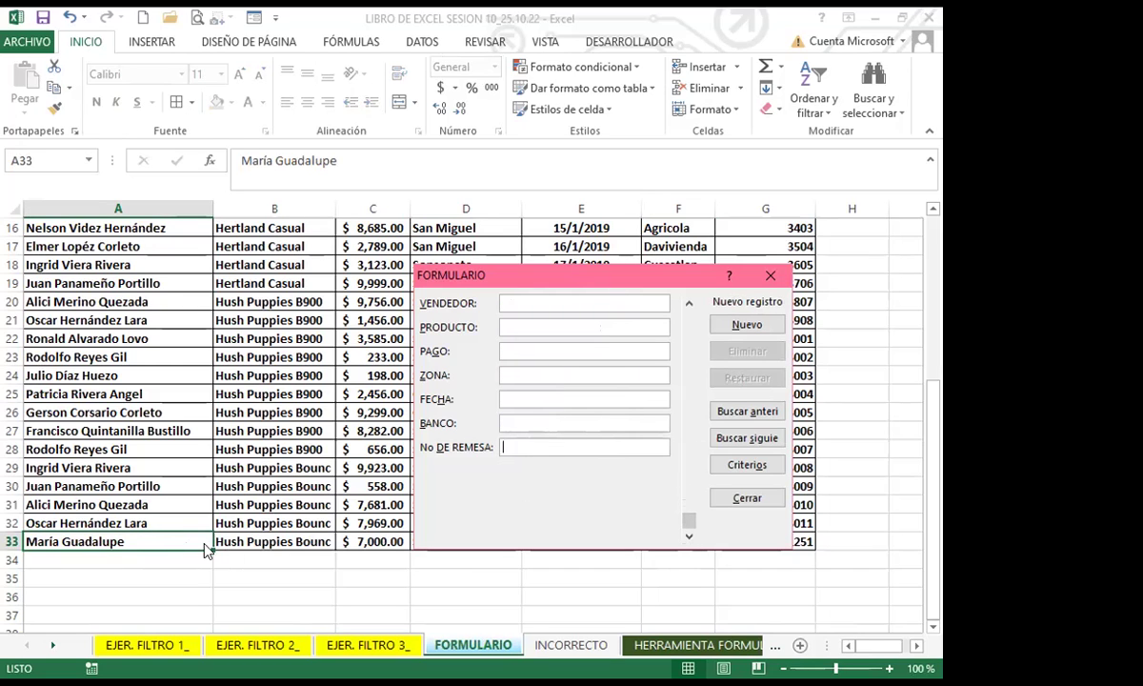
left_click_drag(576, 279, 565, 138)
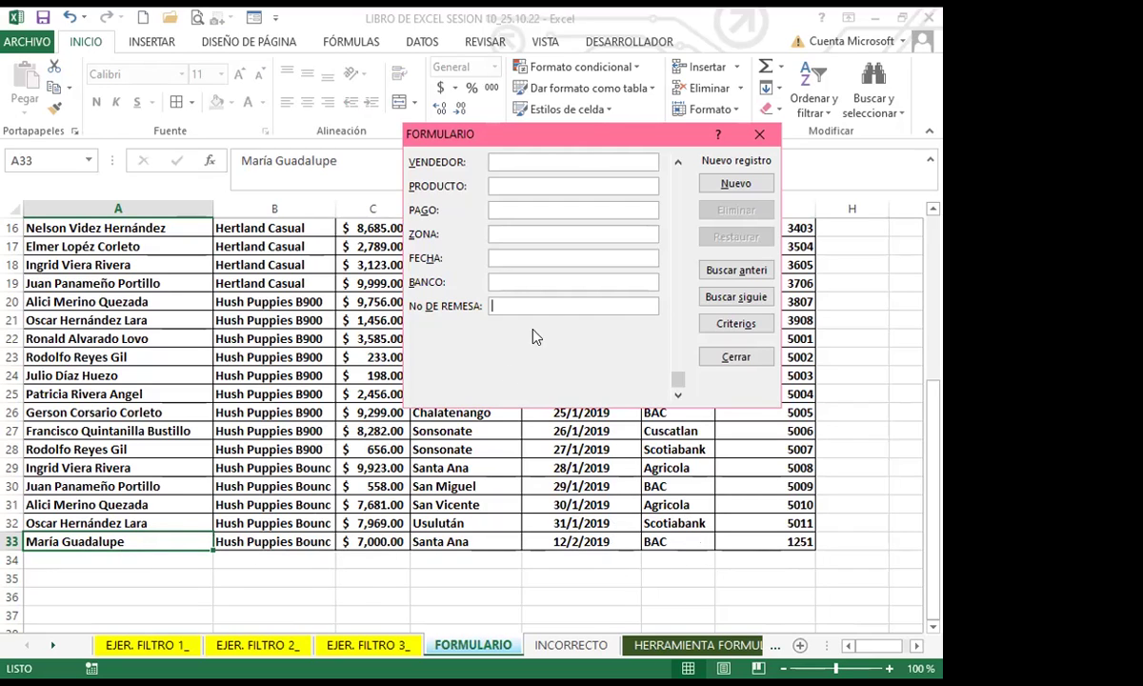
left_click(679, 162)
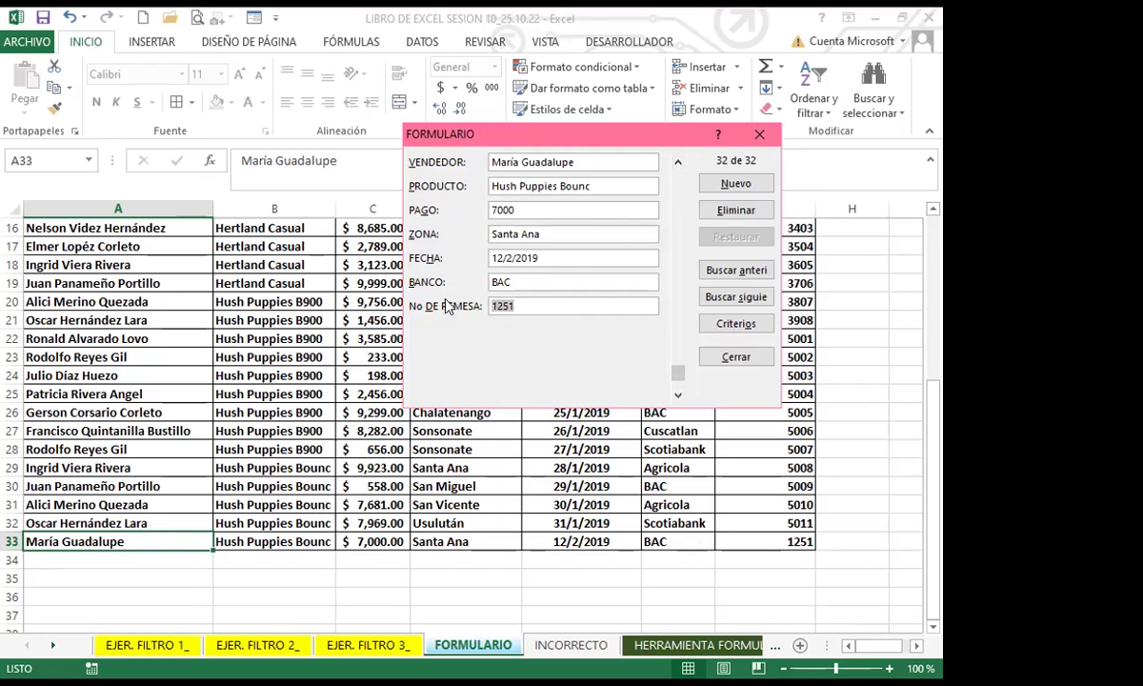
type("5012")
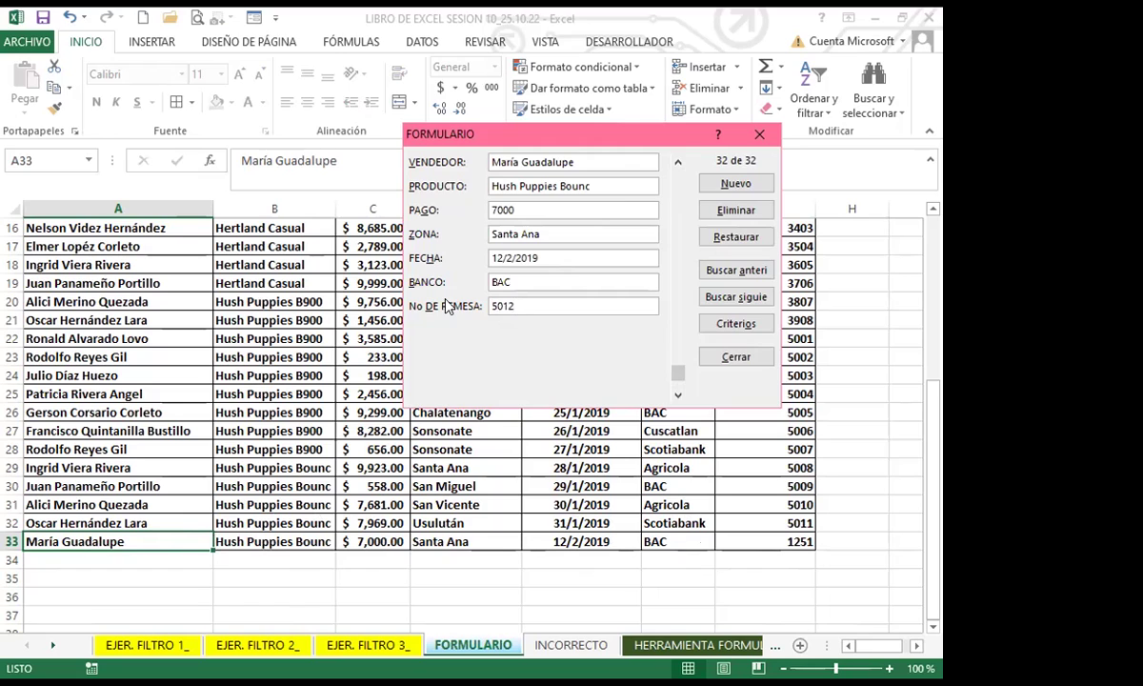
left_click(677, 339)
Step: Browse the records forward to a blank entry and back to record 31
left_click(677, 397)
left_click(677, 396)
left_click(677, 393)
left_click(678, 381)
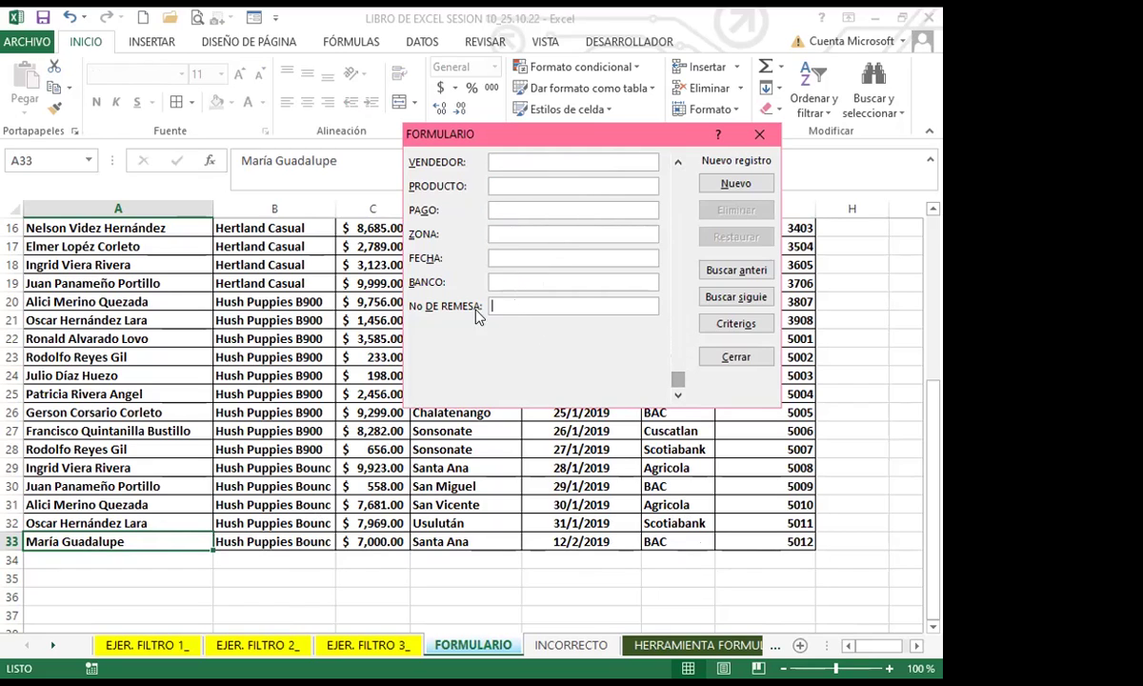
left_click(679, 162)
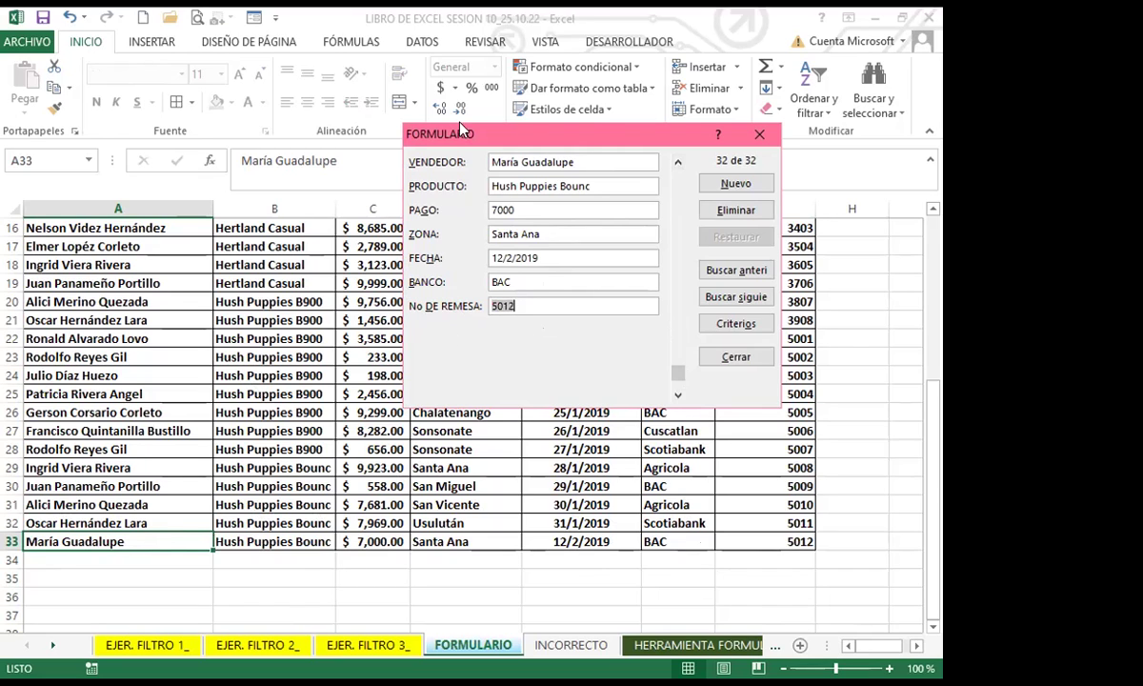
left_click(678, 395)
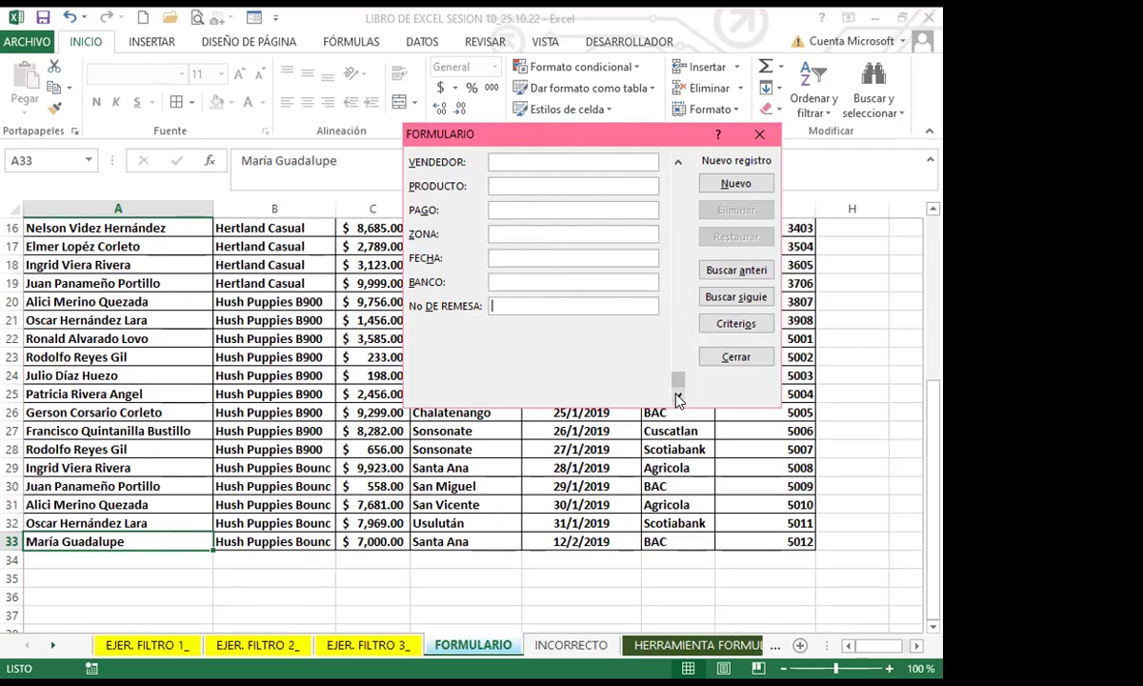
left_click(679, 162)
left_click(678, 162)
Step: Add a test record of placeholder text (fgfgg, gdfg, ggdfg…) in every field except PAGO
left_click(741, 185)
type("fgfgg")
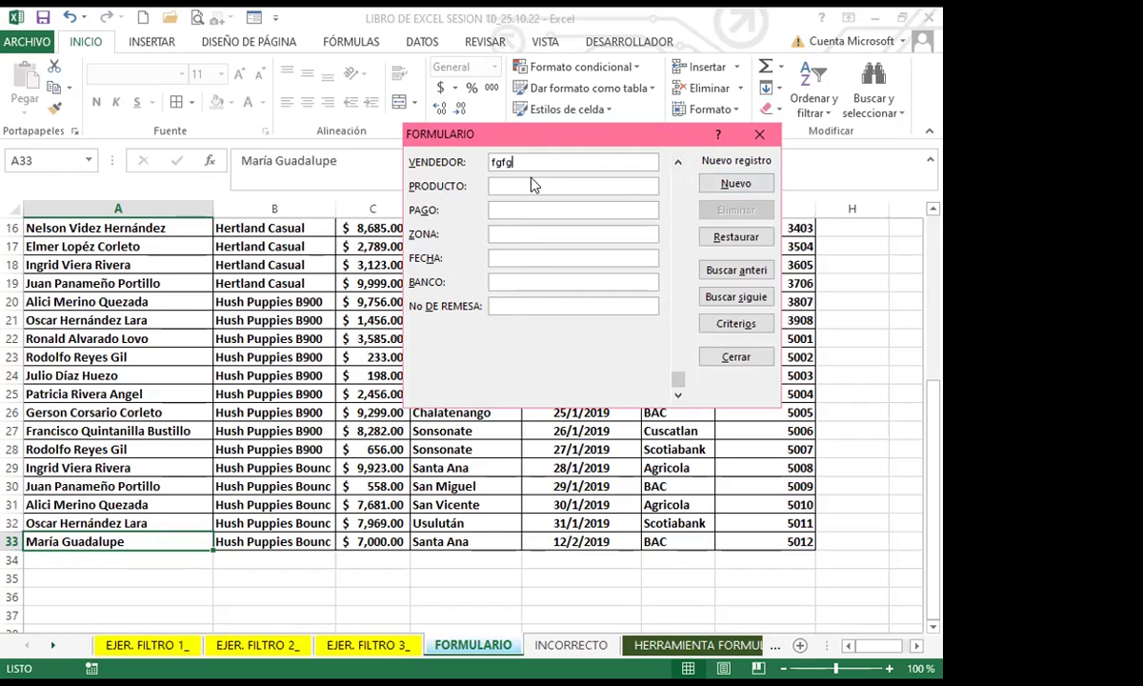
left_click(518, 185)
type("gdfg")
left_click(504, 234)
type("ggdfg")
left_click(514, 257)
type("gdfgfd")
key("Tab")
type("gdfg")
key("Tab")
type("gdf")
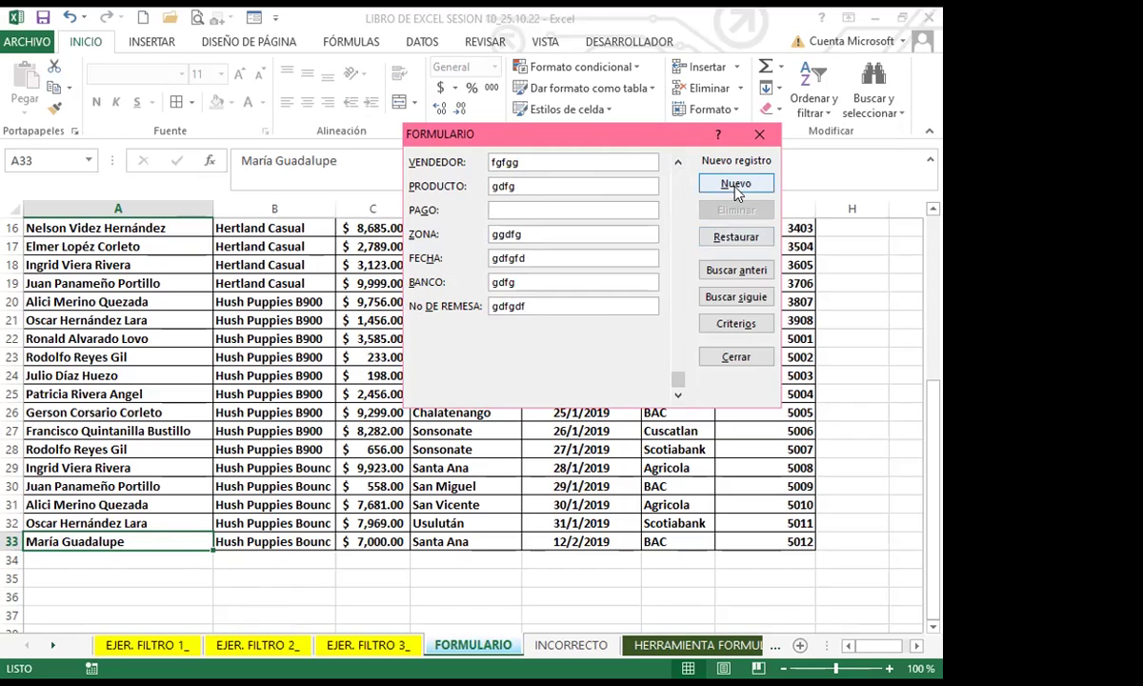
left_click(736, 184)
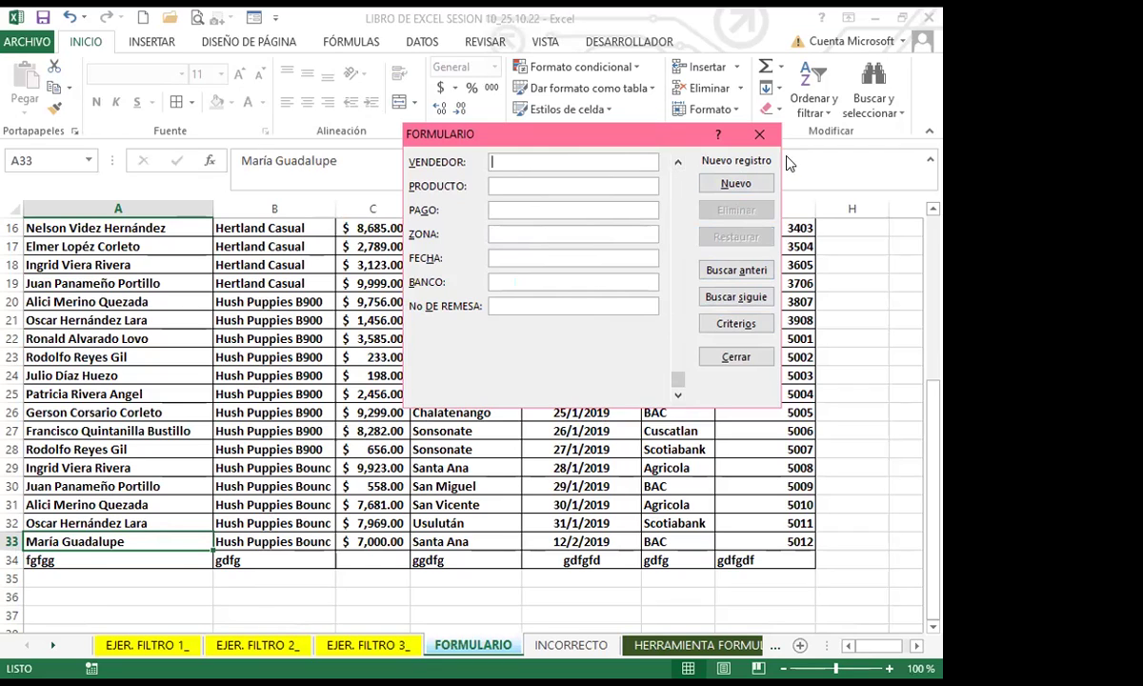
Step: Close the data form and switch to the INCORRECTO sheet
left_click(494, 526)
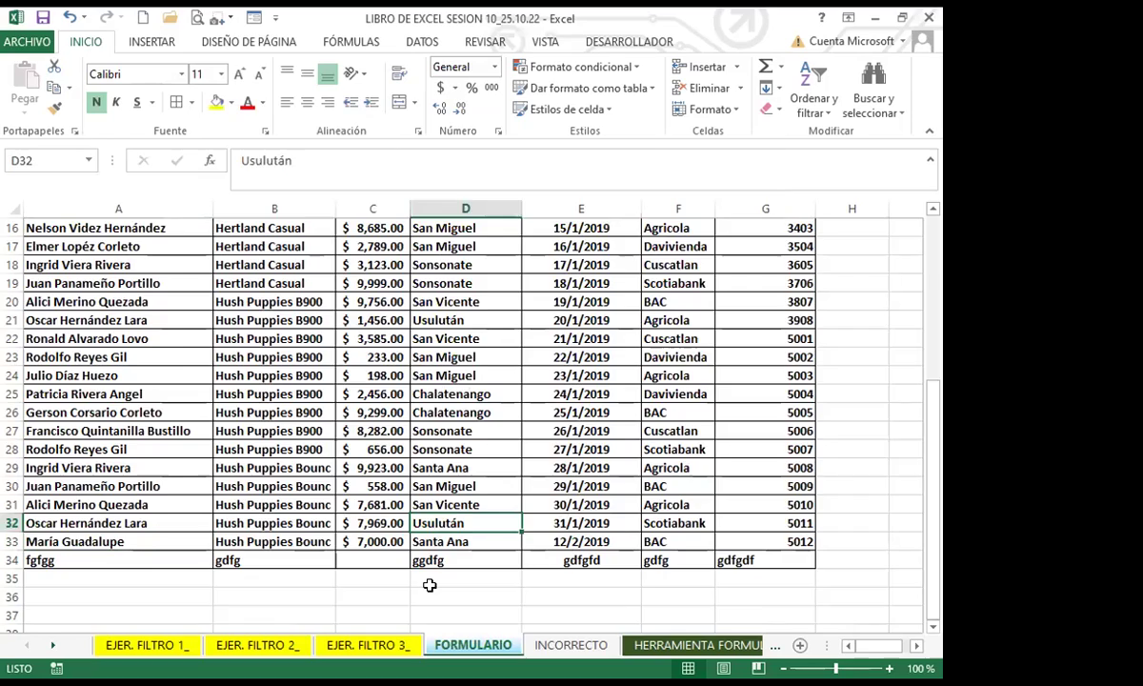
key("ctrl+Page_Down")
scroll(262, 496, "down", 5)
scroll(268, 526, "up", 1)
scroll(266, 523, "up", 4)
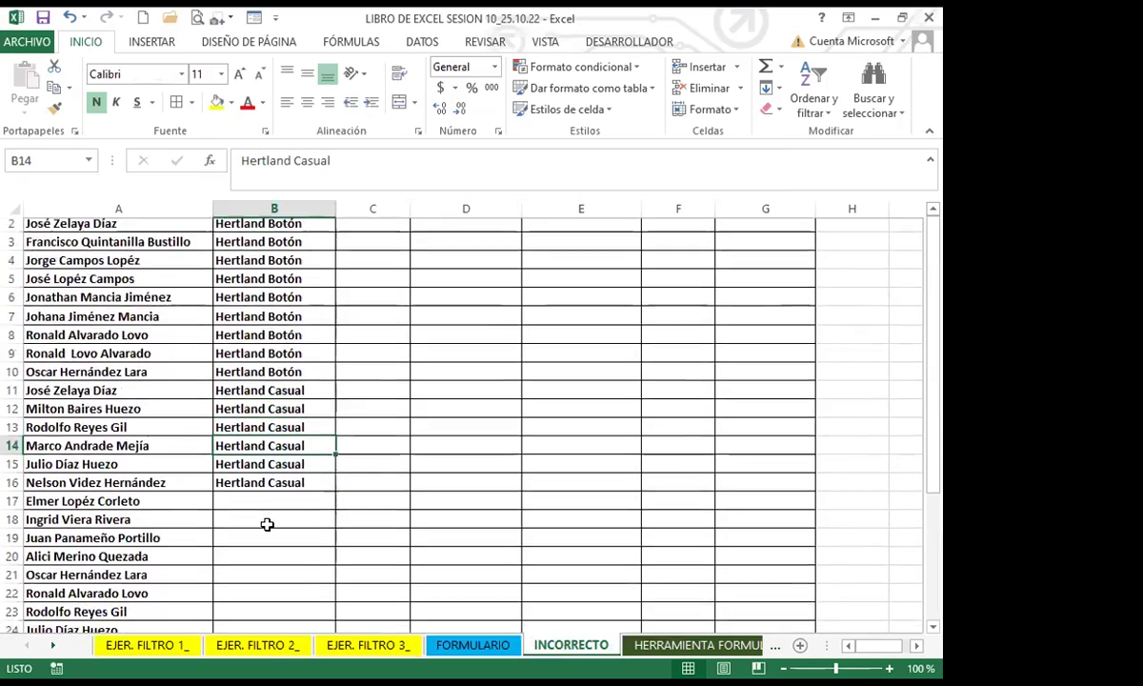
scroll(249, 502, "down", 9)
scroll(238, 510, "up", 9)
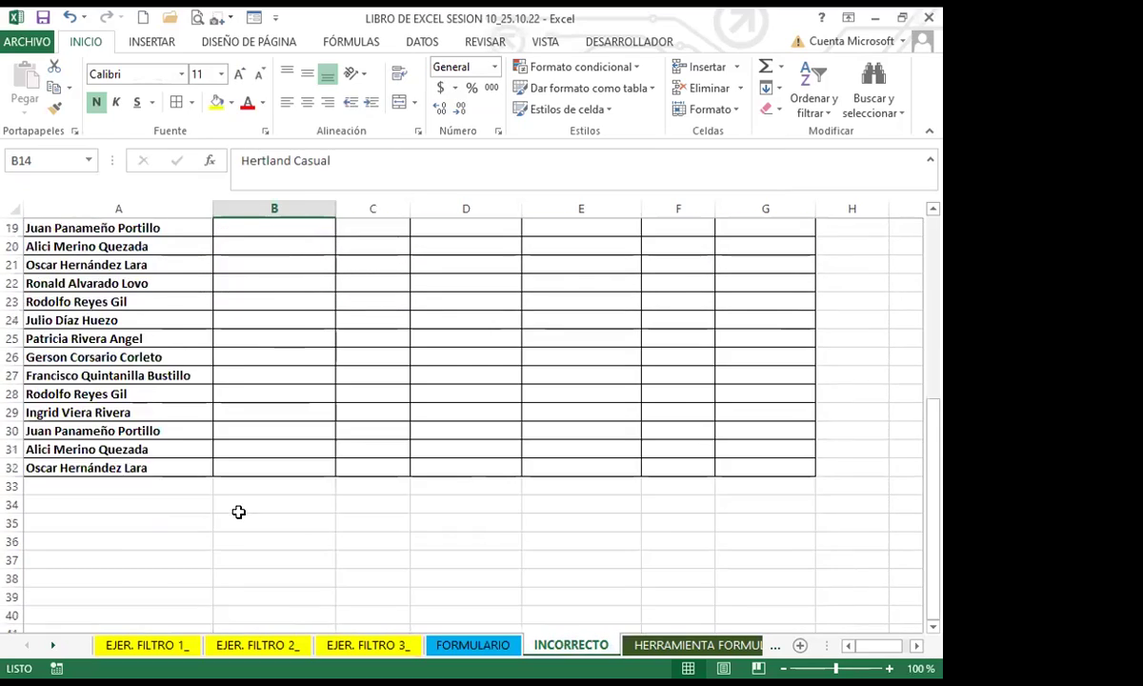
Step: Select cell C7 and then rows 2 through 6 of the INCORRECTO table
left_click(362, 337)
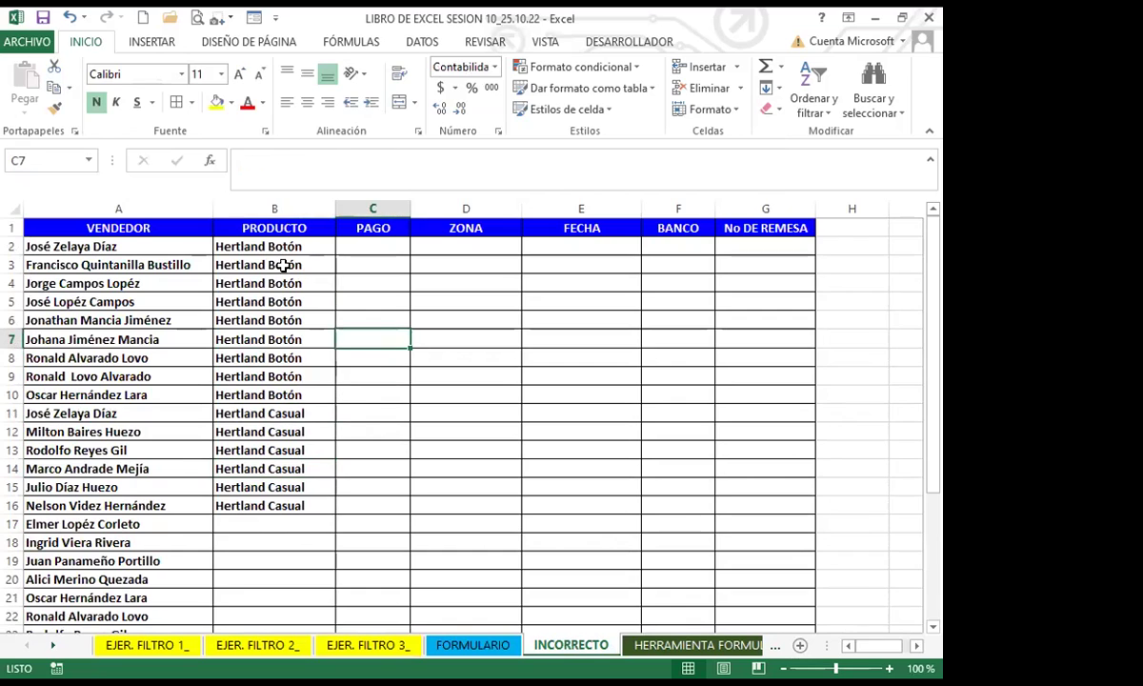
left_click(12, 246)
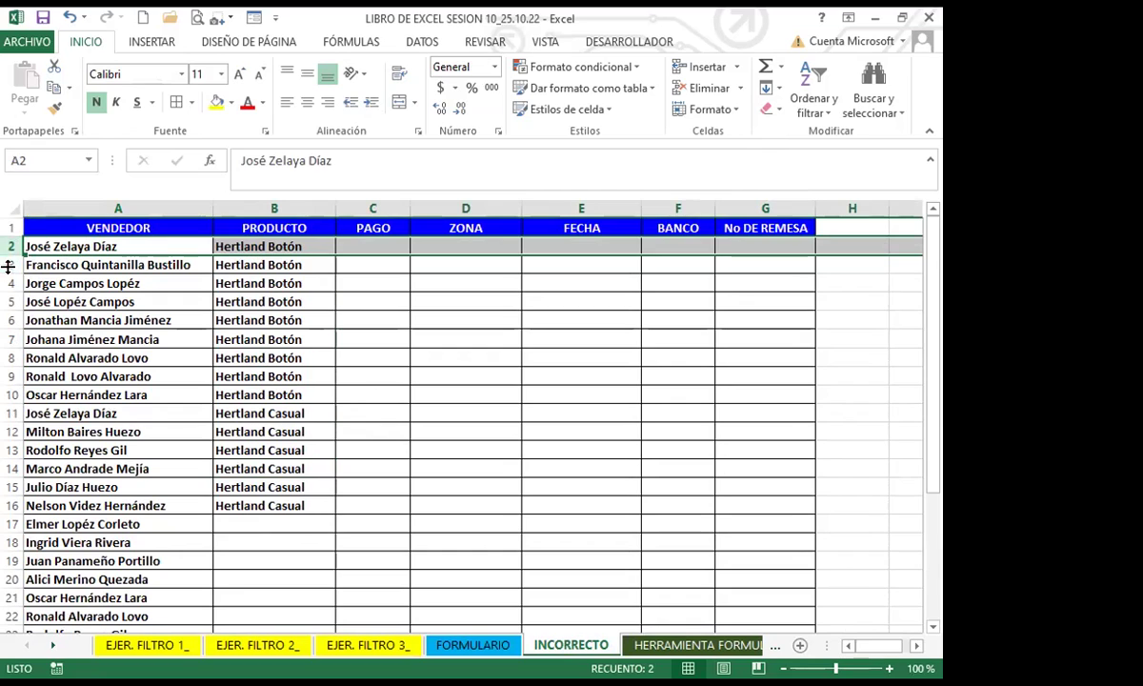
left_click(13, 265)
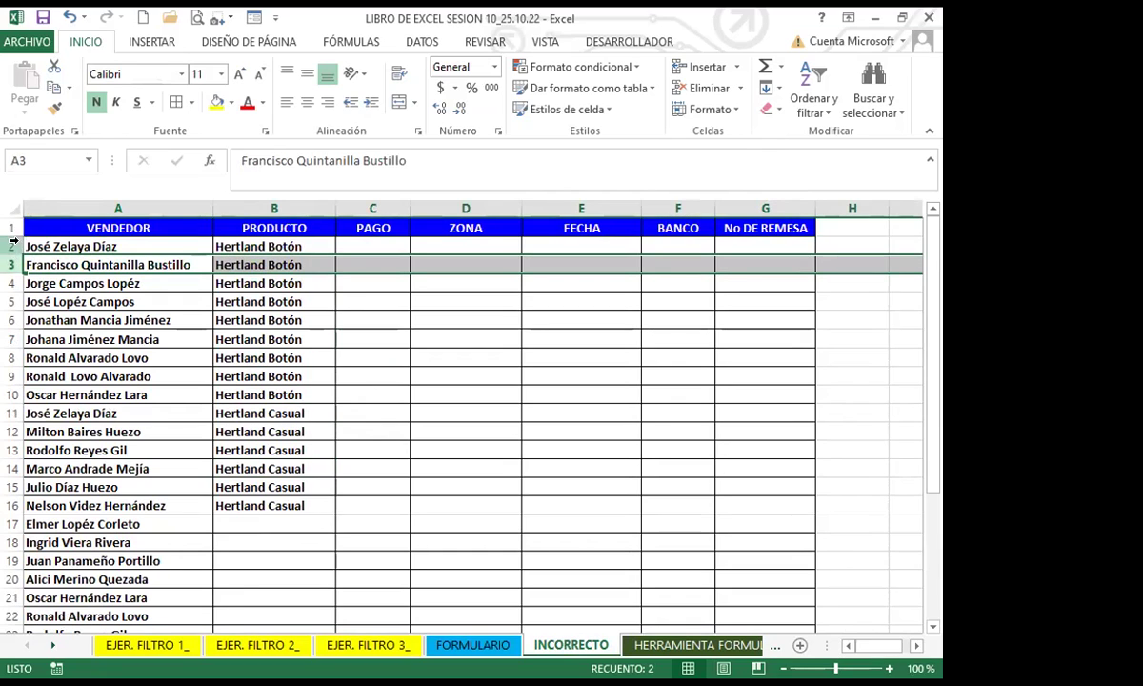
left_click_drag(7, 244, 30, 257)
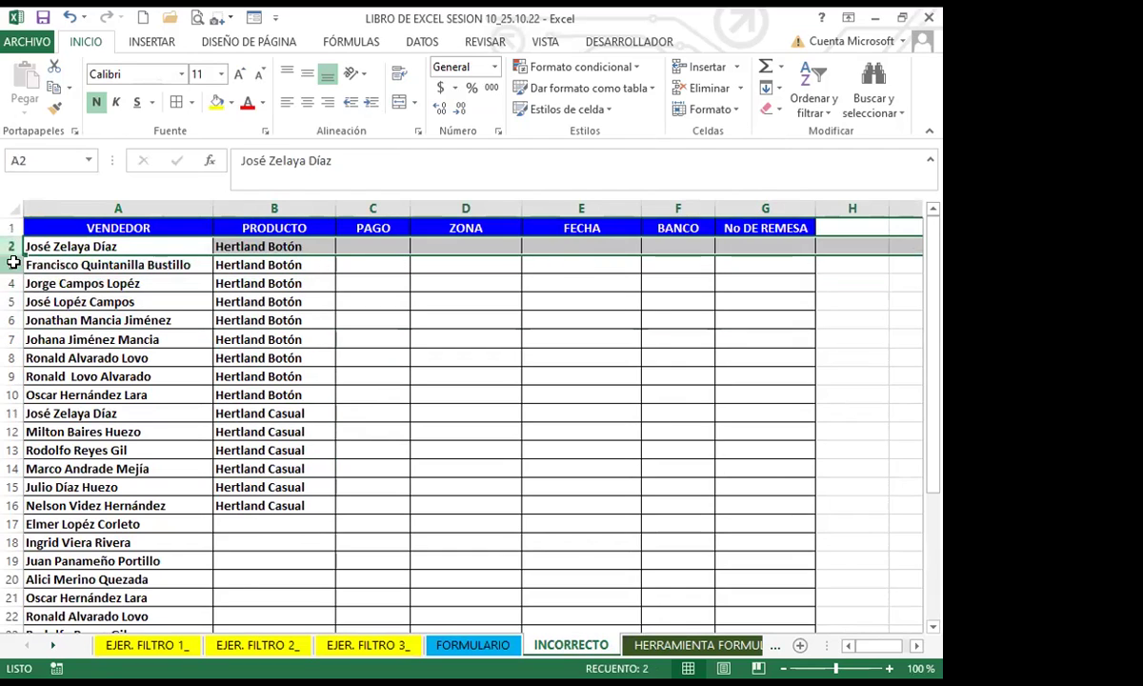
left_click(10, 265)
left_click(11, 283)
left_click(11, 301)
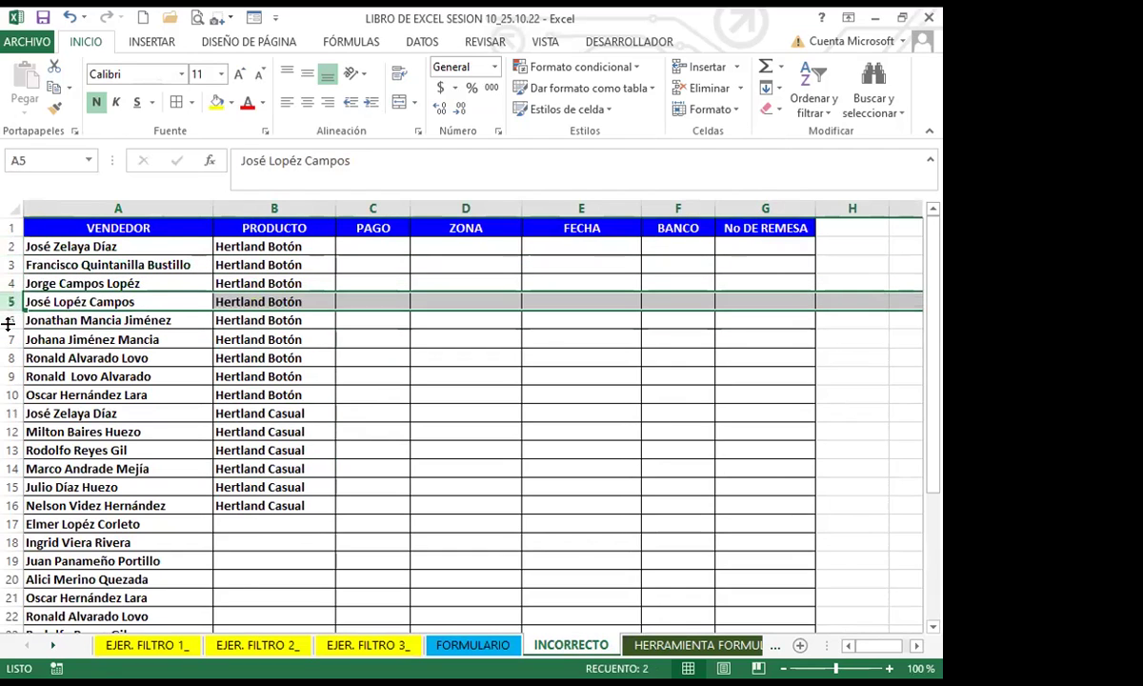
left_click(8, 322)
left_click(234, 408)
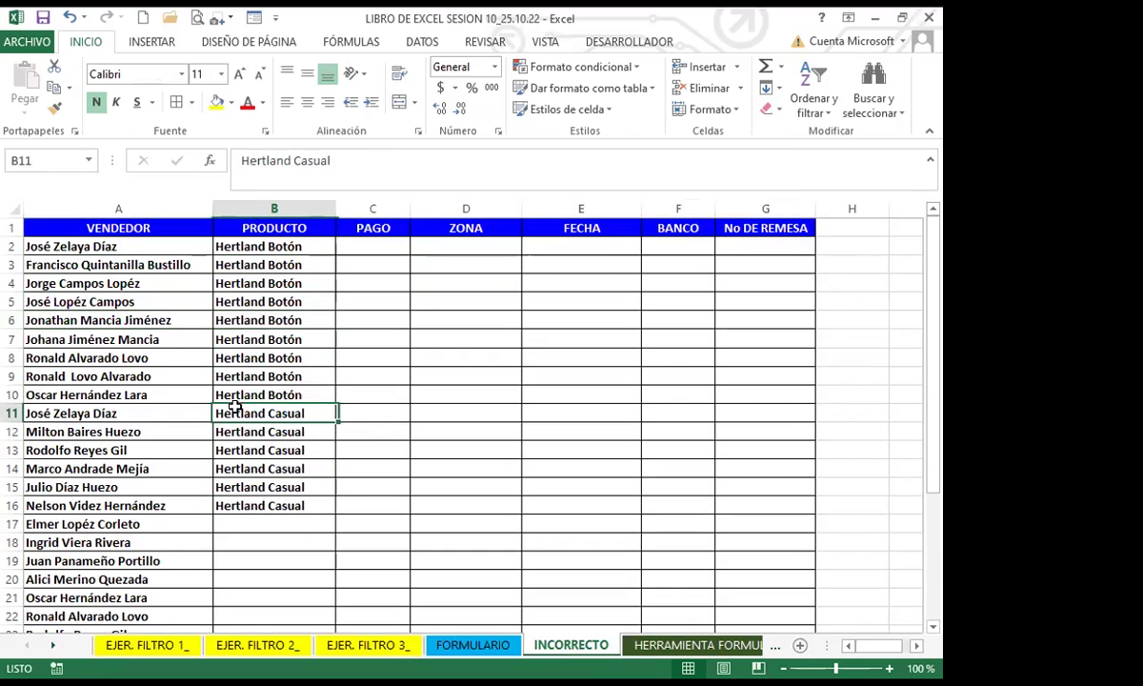
Step: Open and close the data form for the INCORRECTO table, then select cell B2
left_click(252, 17)
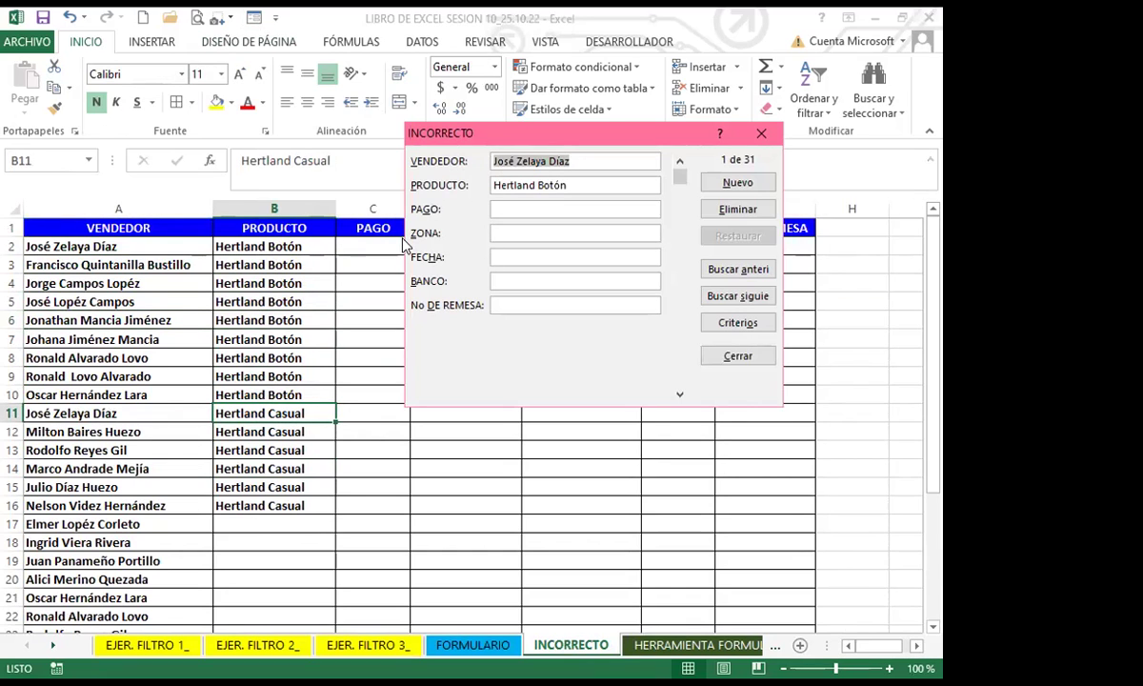
left_click(761, 134)
left_click(307, 301)
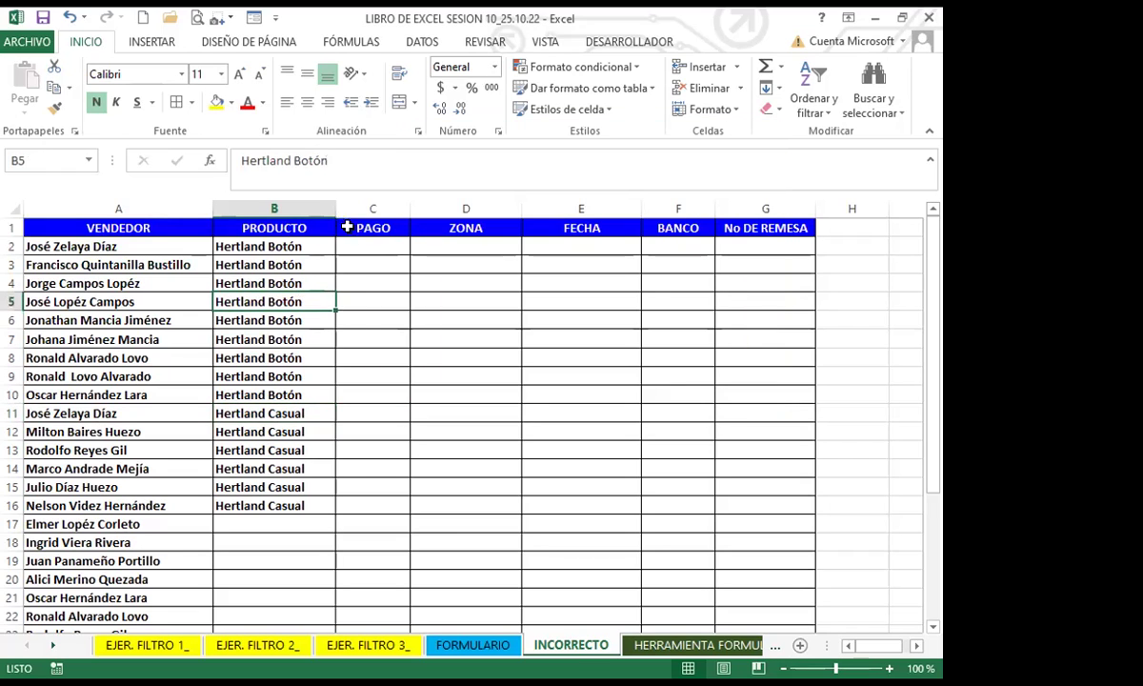
left_click(298, 246)
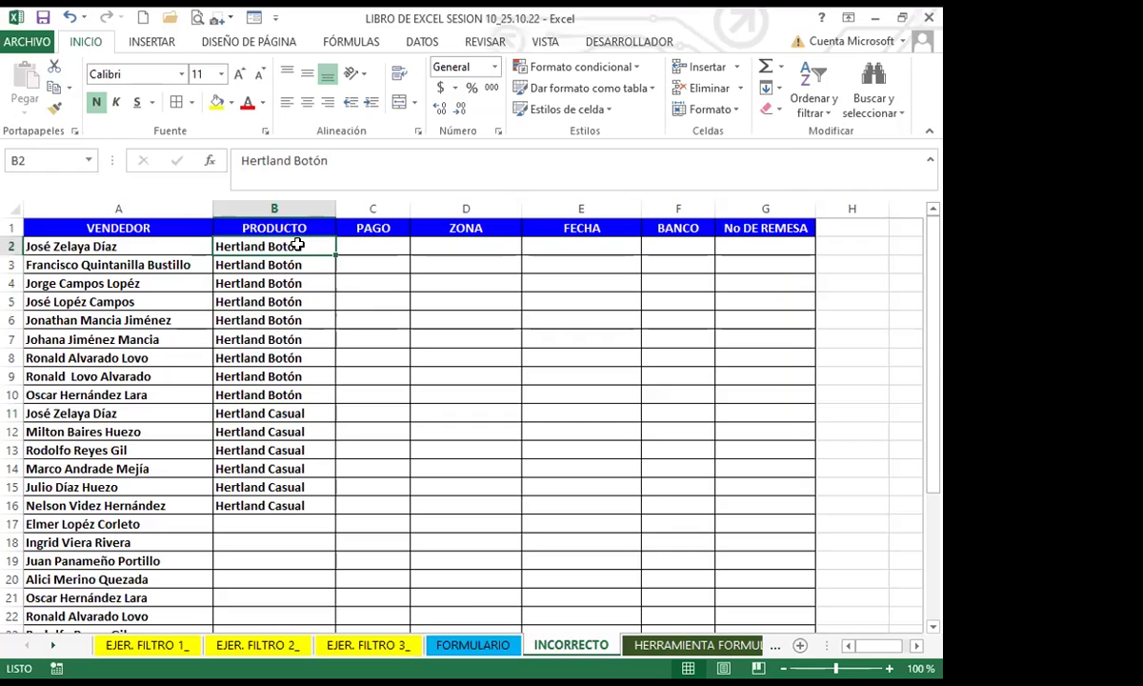
Step: Clear the test record from FORMULARIO row 34, then switch to HERRAMIENTA FORMULARIO
left_click(473, 645)
scroll(323, 524, "down", 1)
scroll(323, 525, "down", 1)
left_click_drag(74, 505, 726, 500)
key("Delete")
left_click(160, 499)
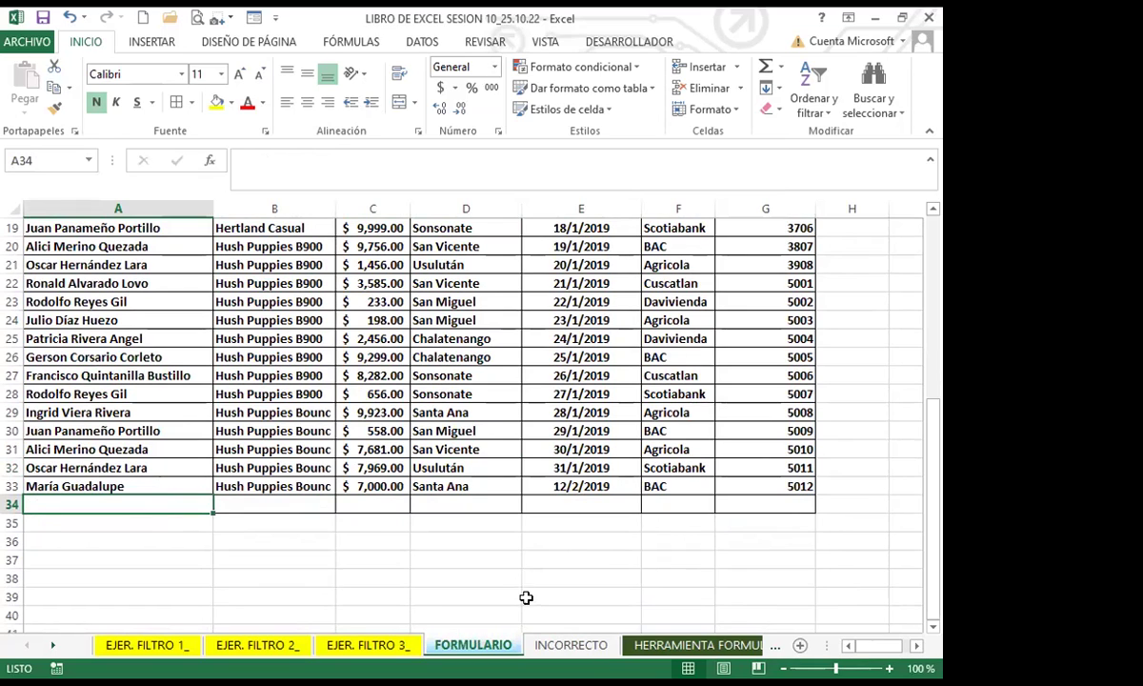
left_click(680, 647)
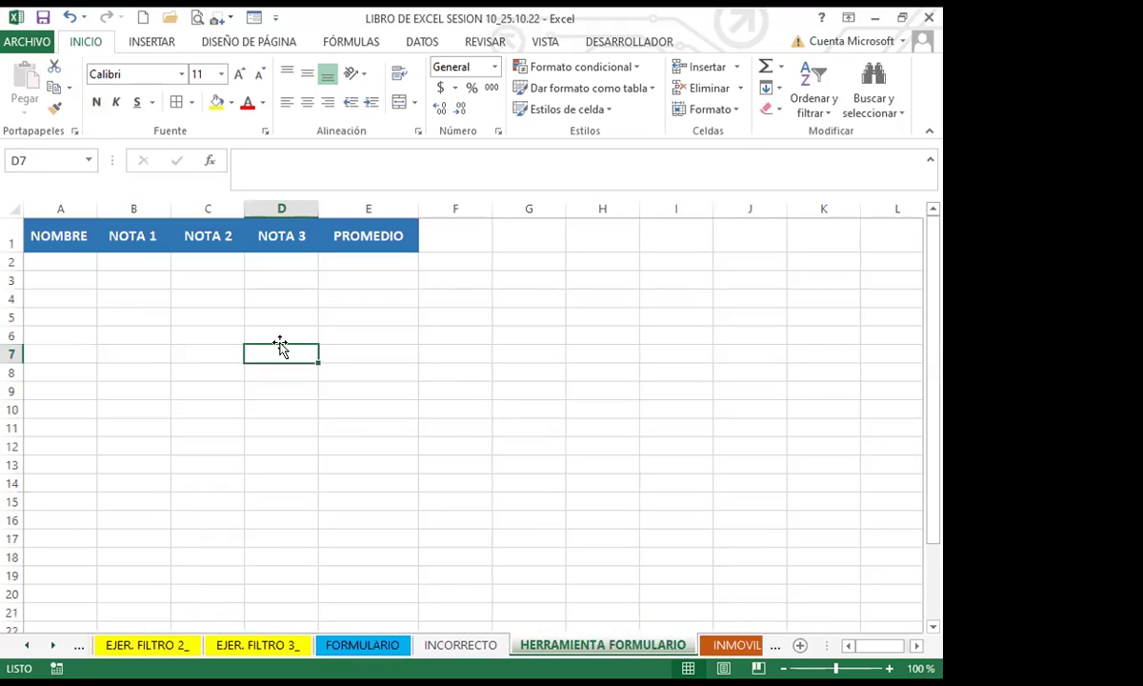
left_click(269, 262)
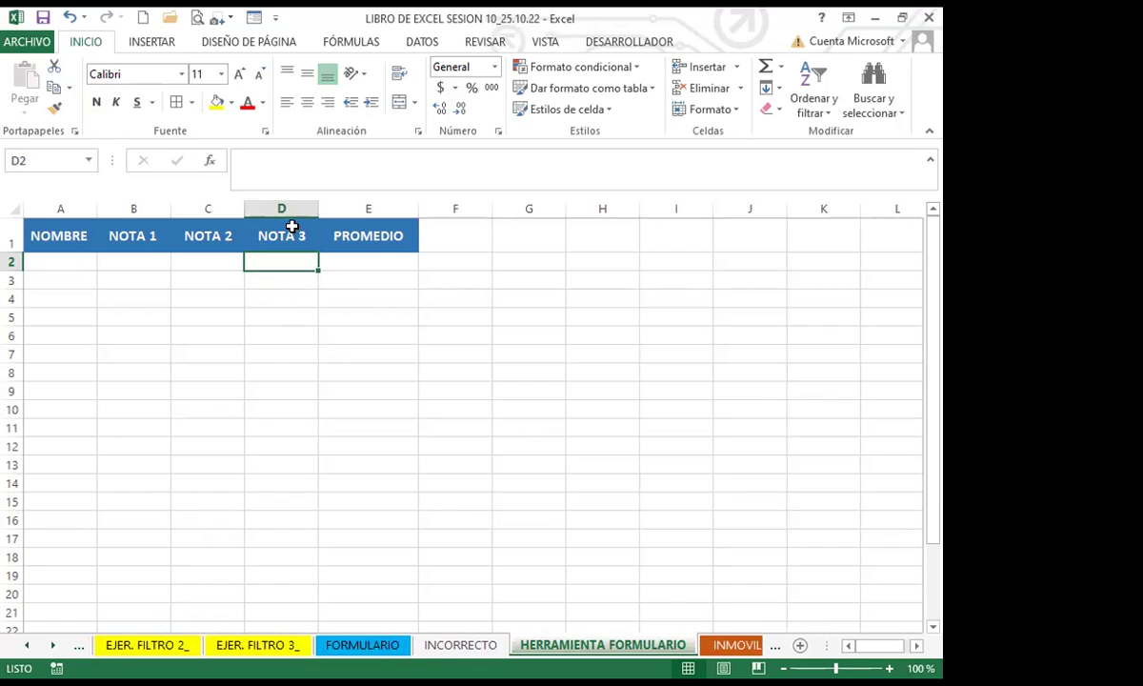
left_click(143, 43)
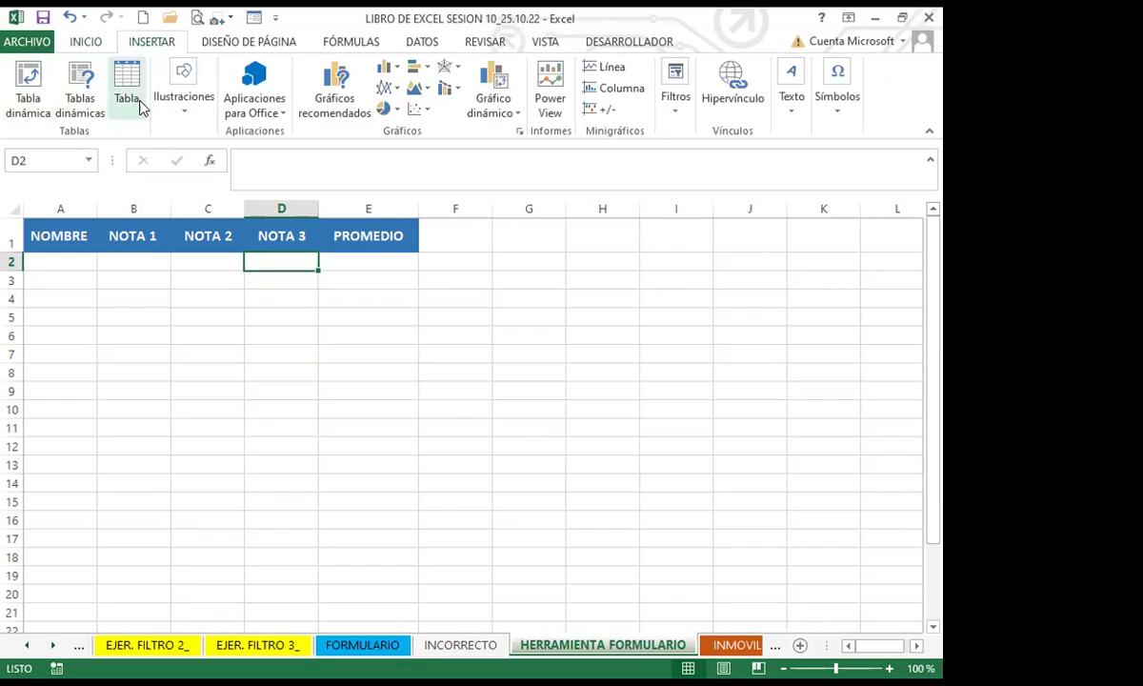
left_click(302, 236)
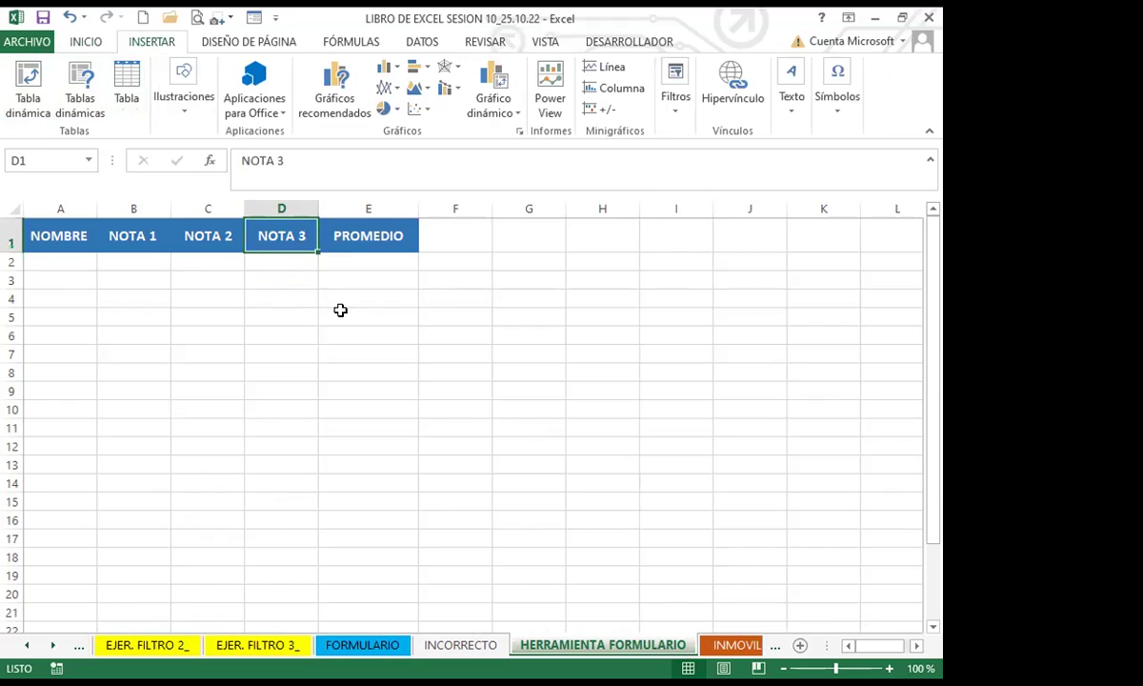
left_click(76, 41)
left_click(298, 276)
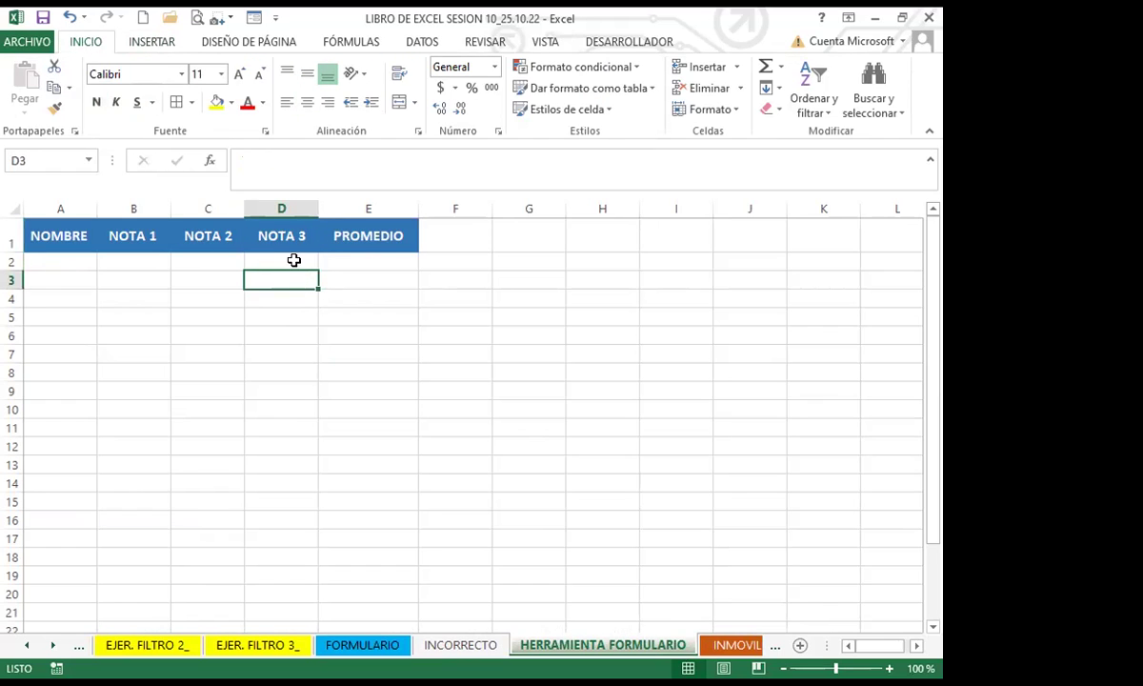
left_click(291, 261)
left_click(54, 259)
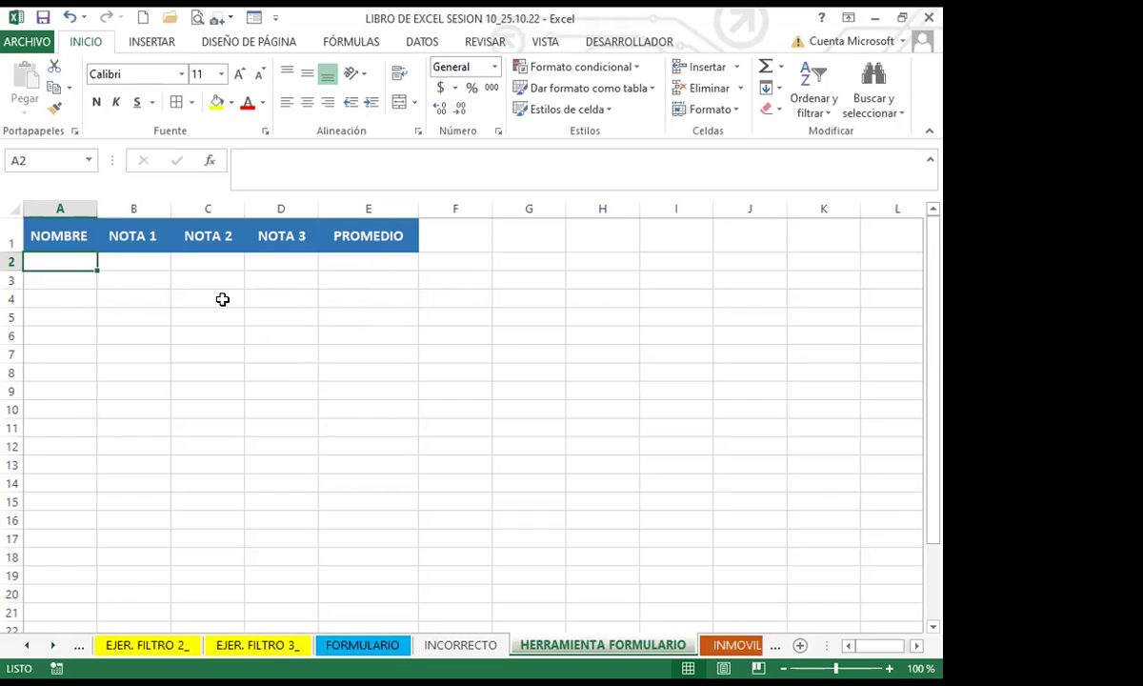
left_click(58, 391)
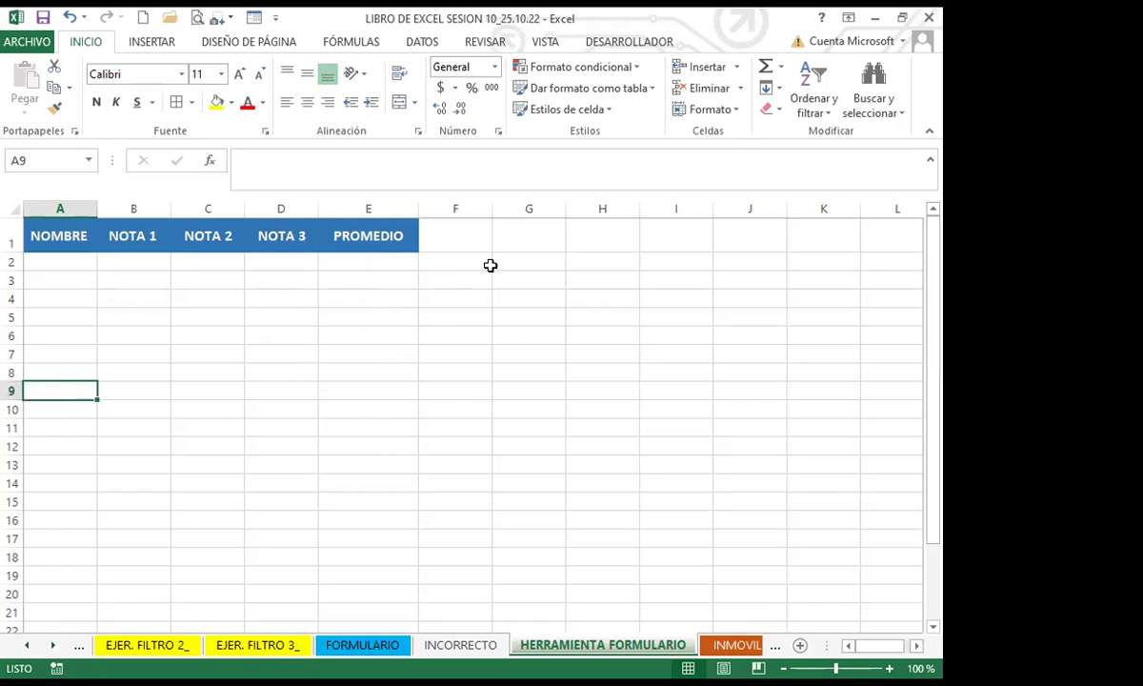
left_click(253, 19)
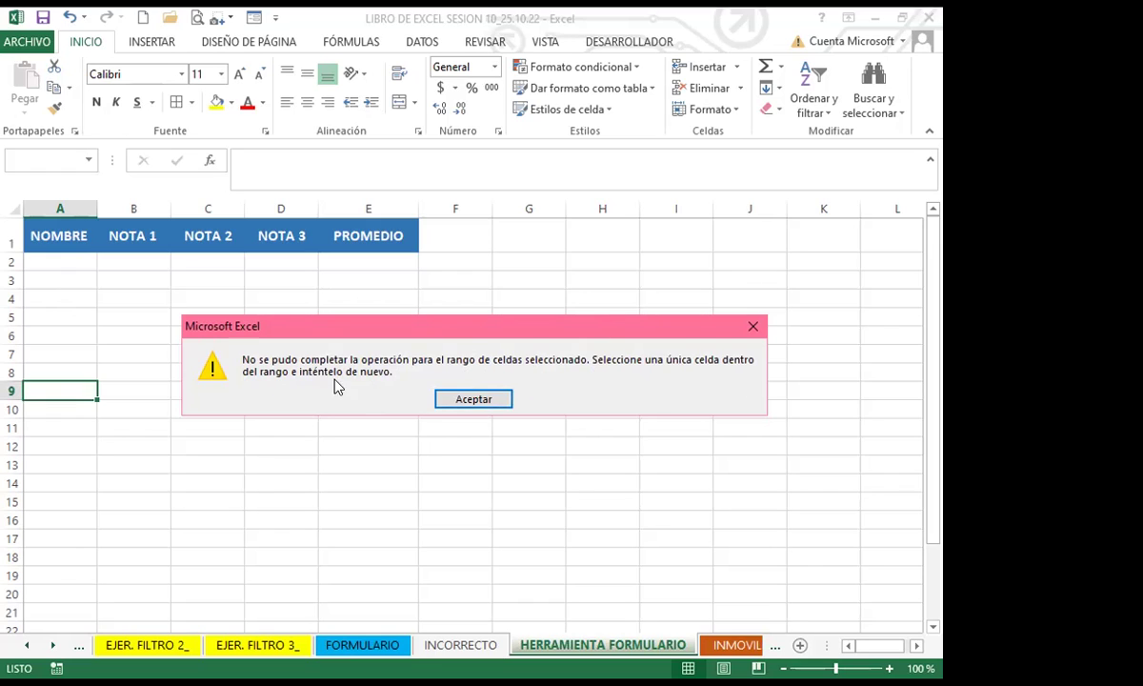
left_click(474, 399)
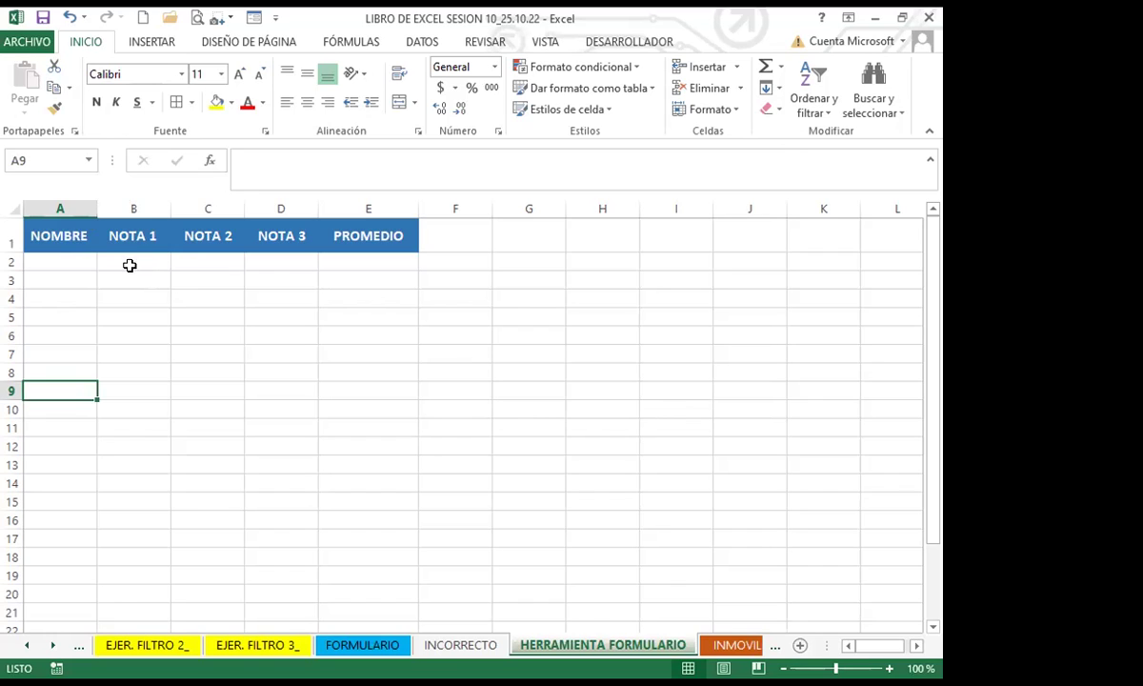
Step: Select the NOMBRE–PROMEDIO header row, then cell A2, and run Formulario on the grade table
left_click(72, 264)
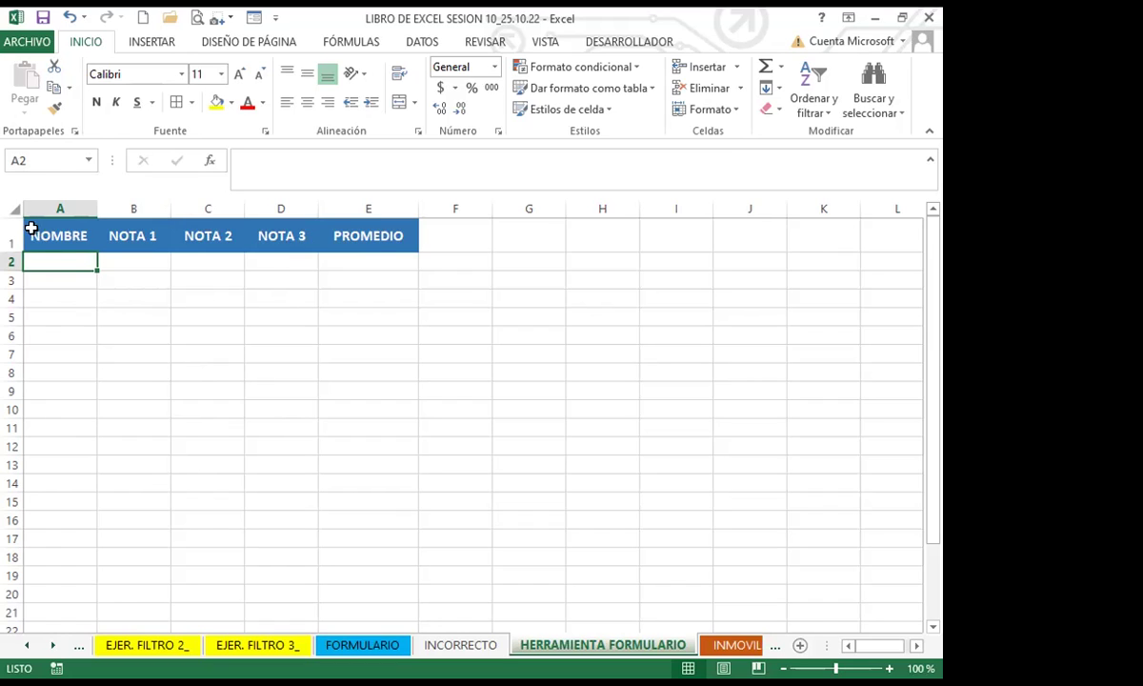
left_click_drag(26, 237, 393, 233)
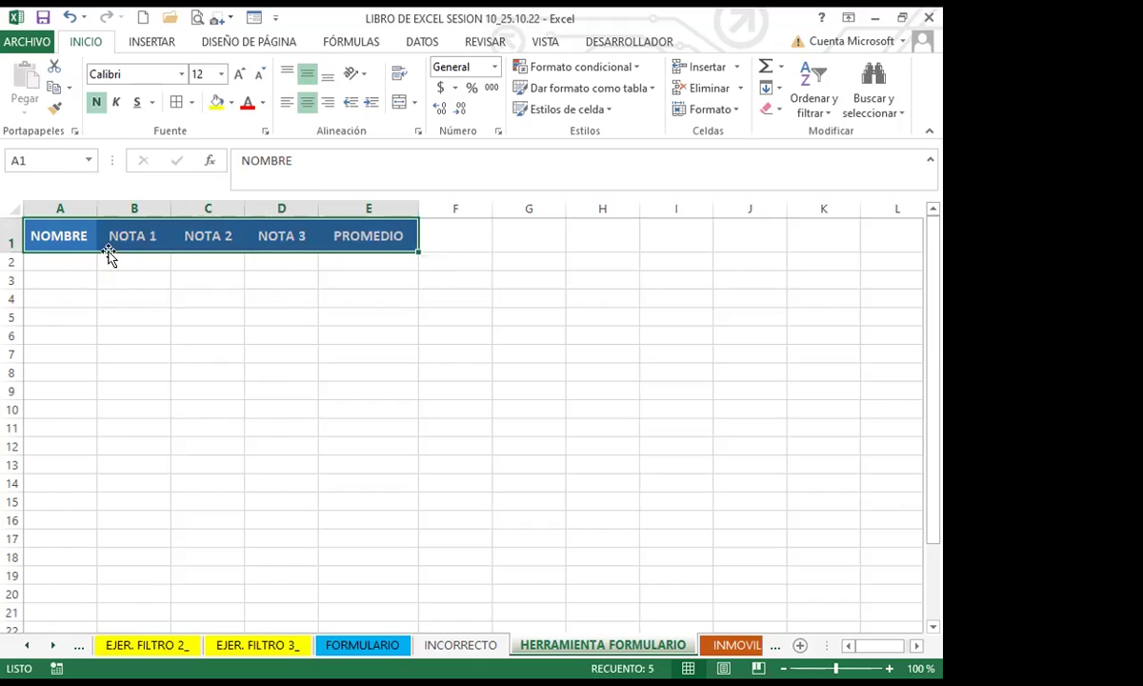
left_click(67, 260)
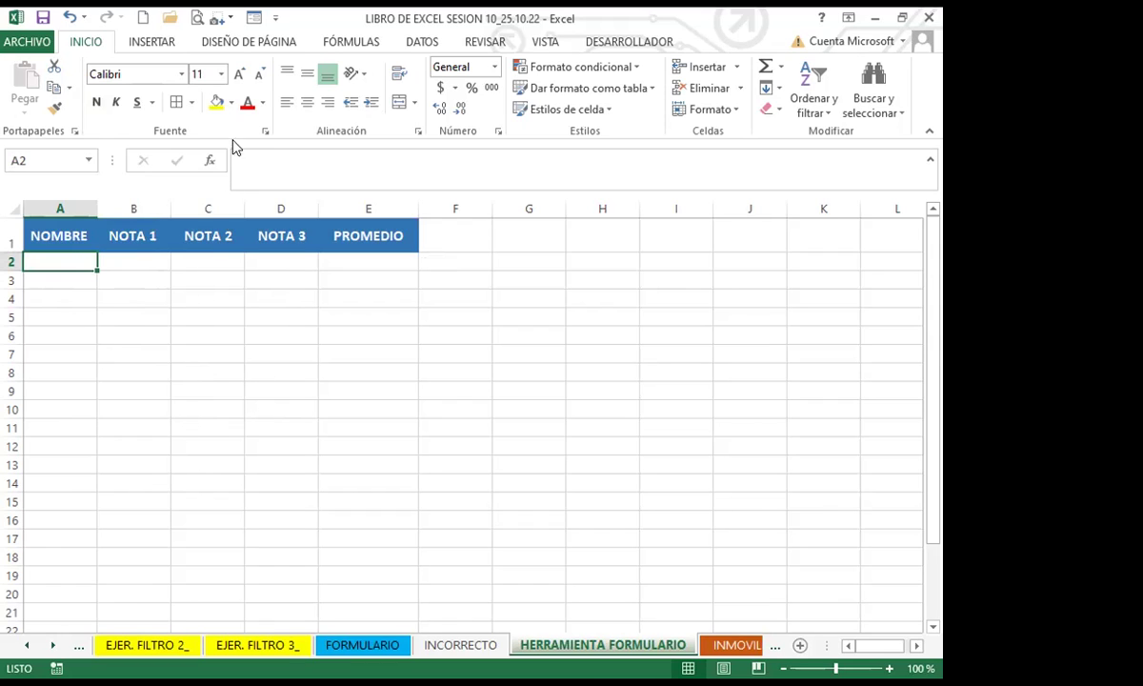
left_click(254, 19)
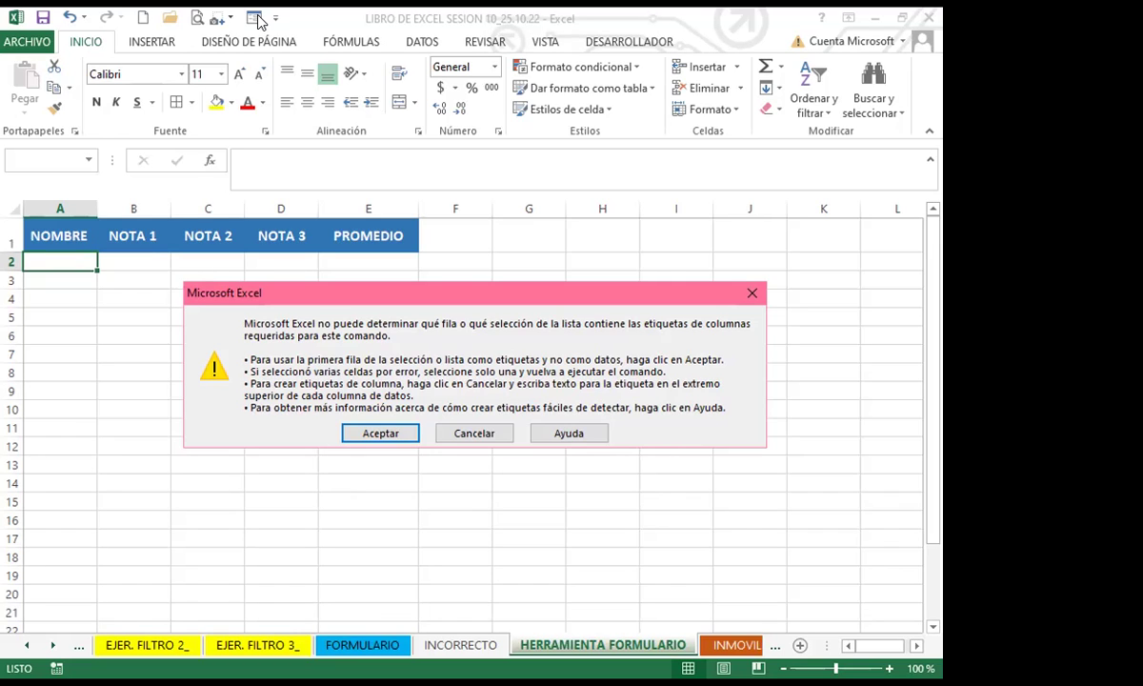
Step: Accept the warning so row 1's NOMBRE, NOTA 1–3 and PROMEDIO headings become the form's labels
left_click(380, 433)
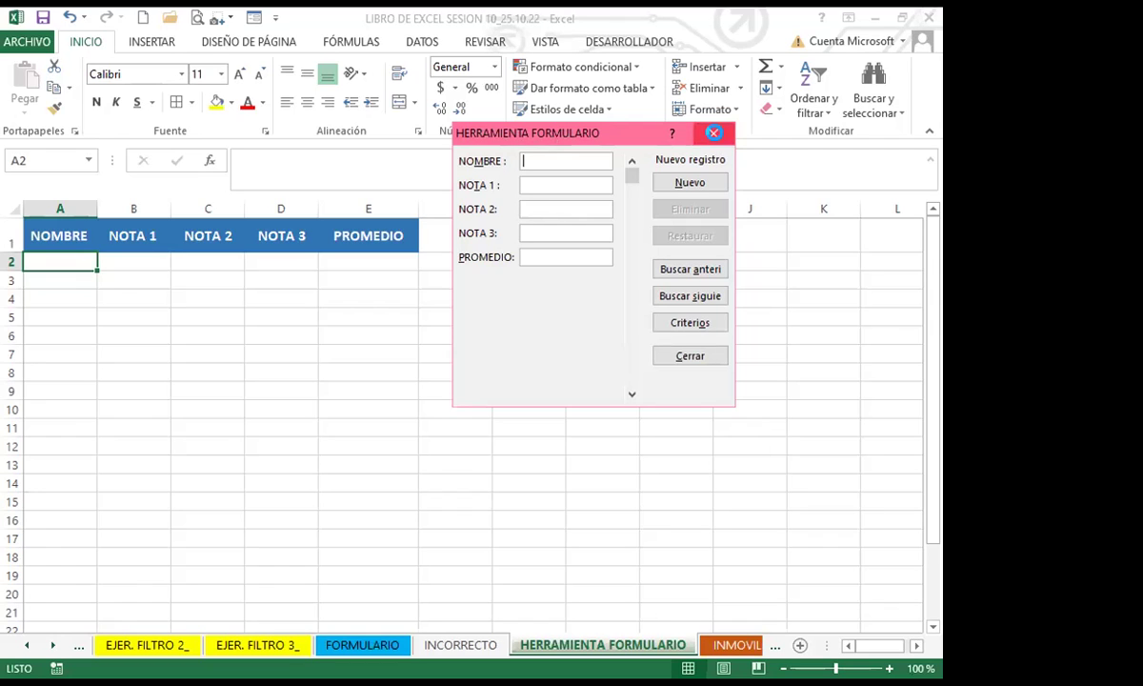
Step: Dismiss the data form with Esc and select cell H5
key("Escape")
left_click(583, 315)
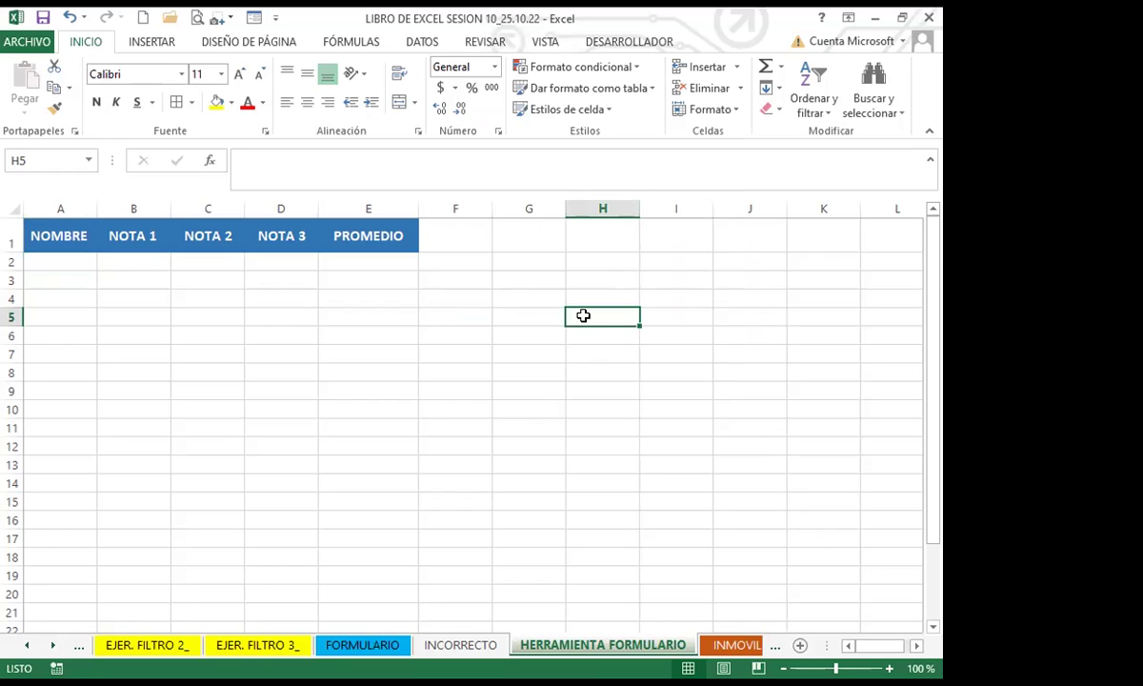
type("1")
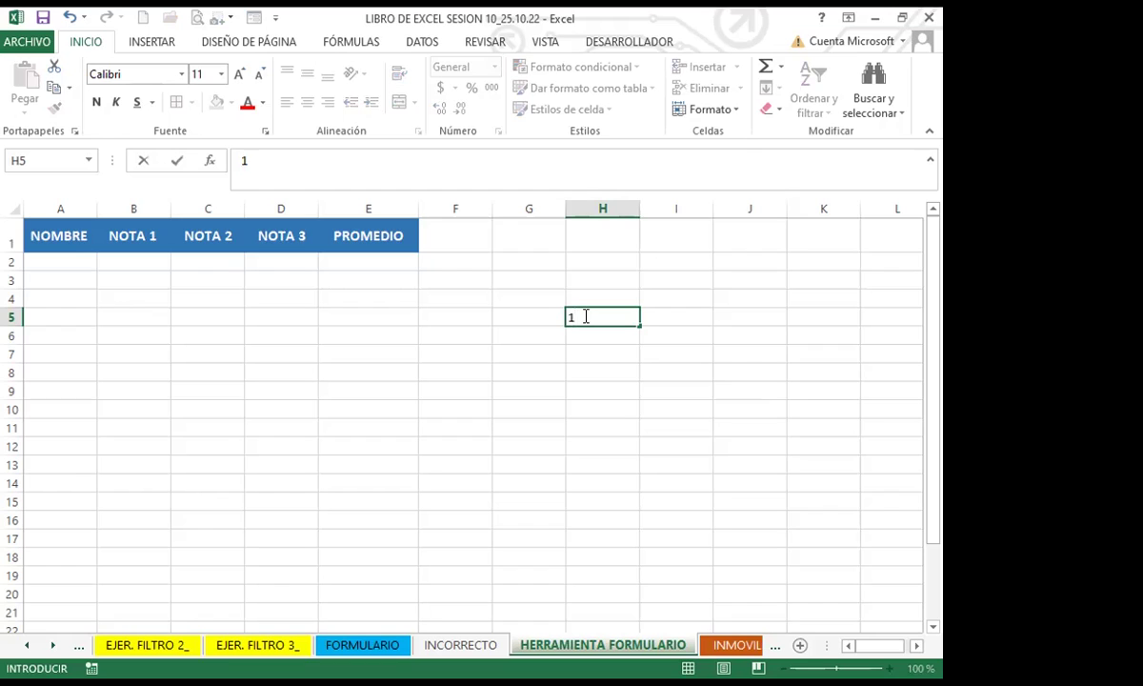
key("Return")
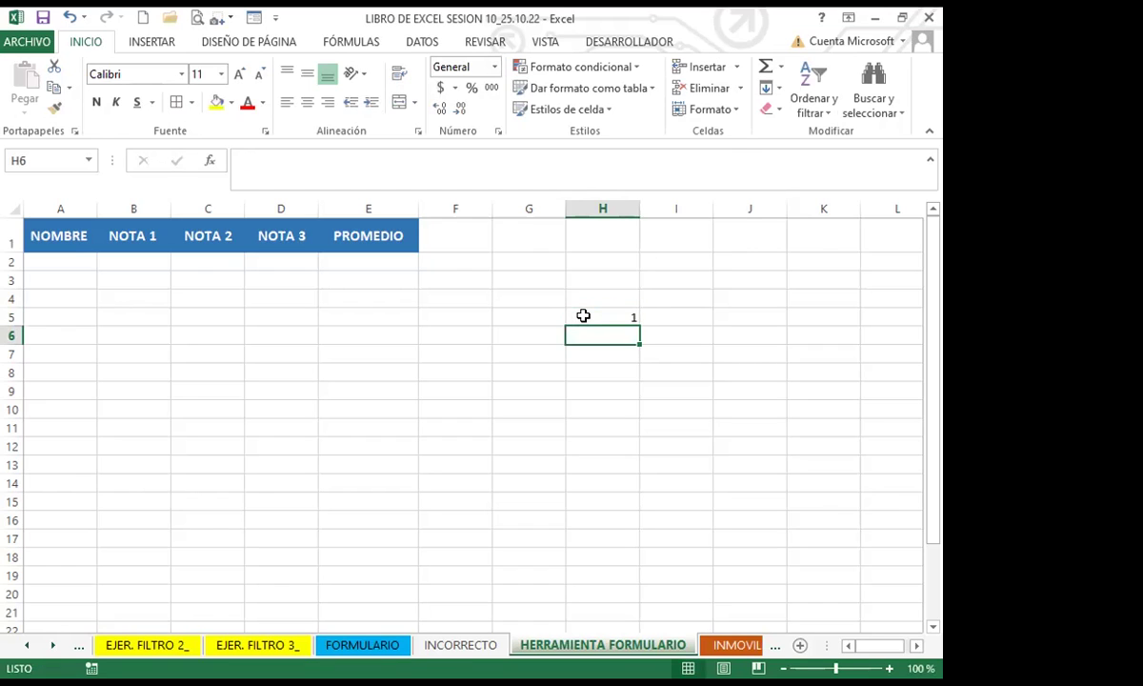
key("ctrl+Up")
key("ctrl+Up")
left_click(602, 319)
double_click(605, 323)
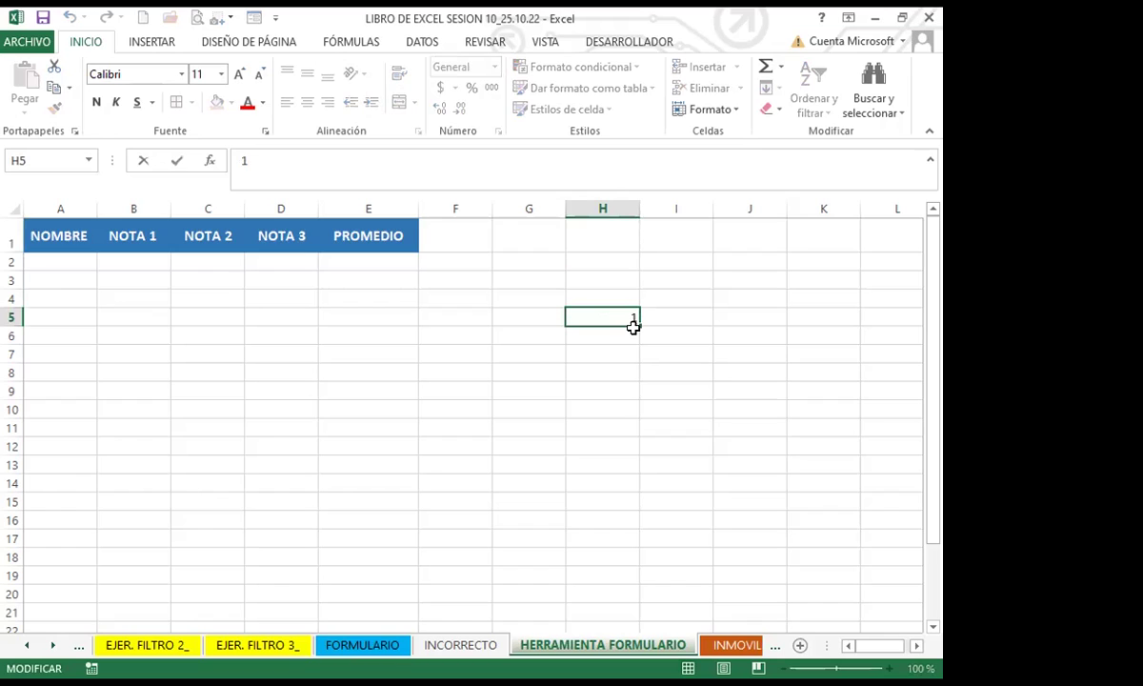
key("Return")
key("Return")
left_click(608, 312)
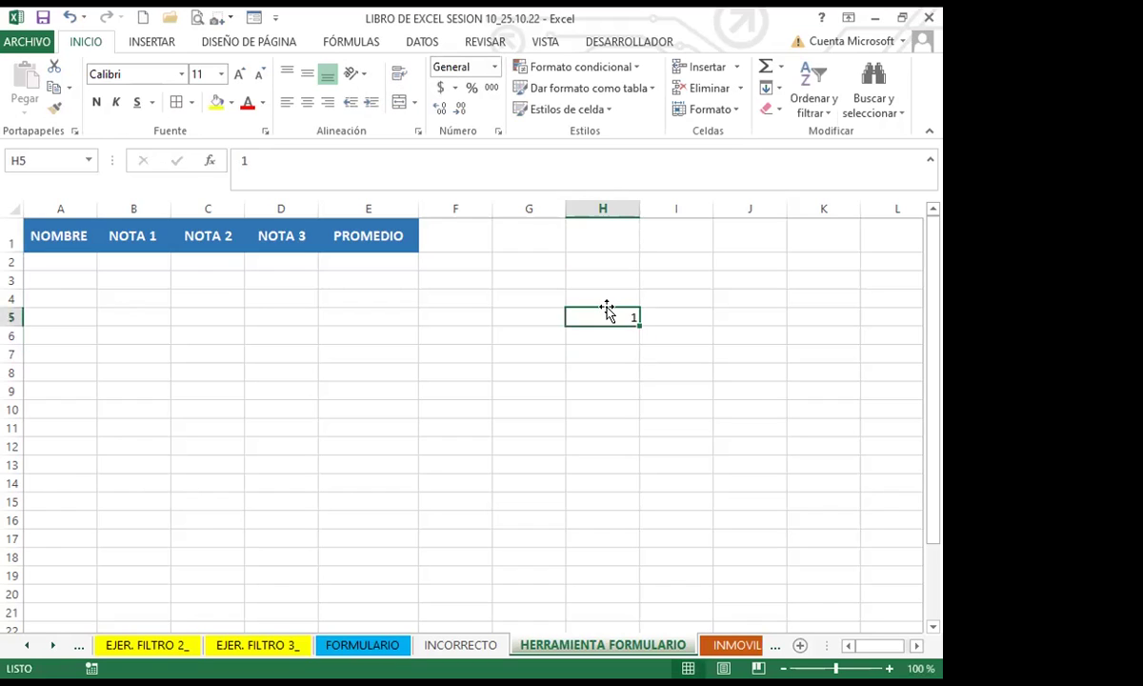
key("Delete")
left_click(594, 373)
left_click(589, 315)
type("1")
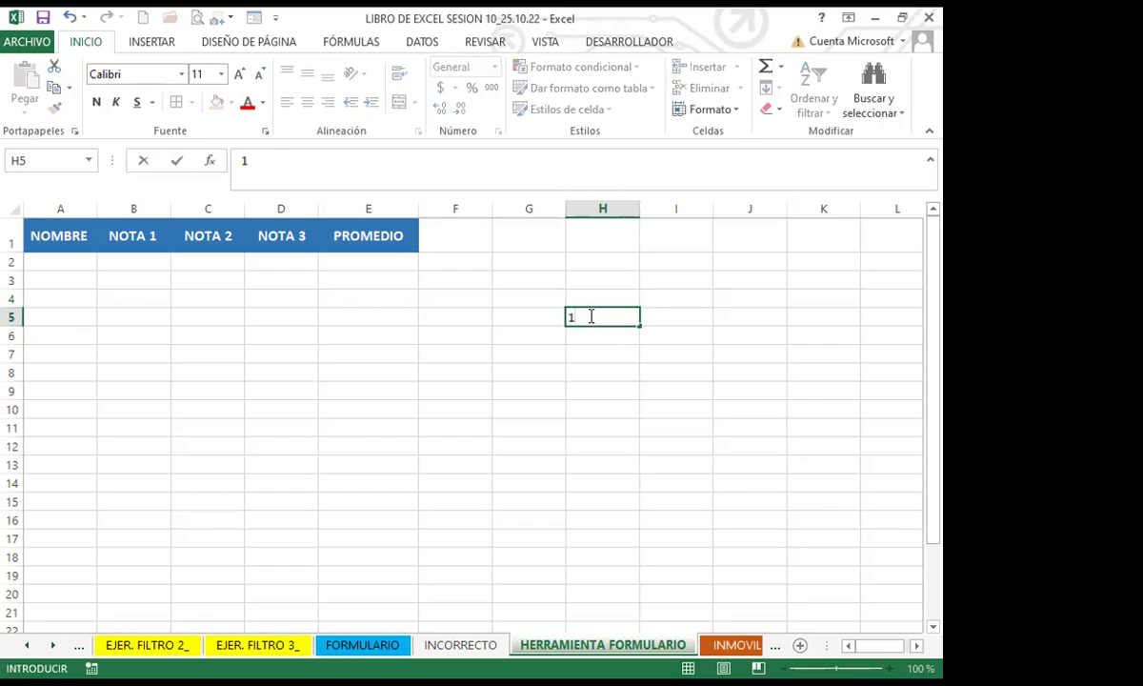
key("alt+Return")
type("2")
key("alt+Return")
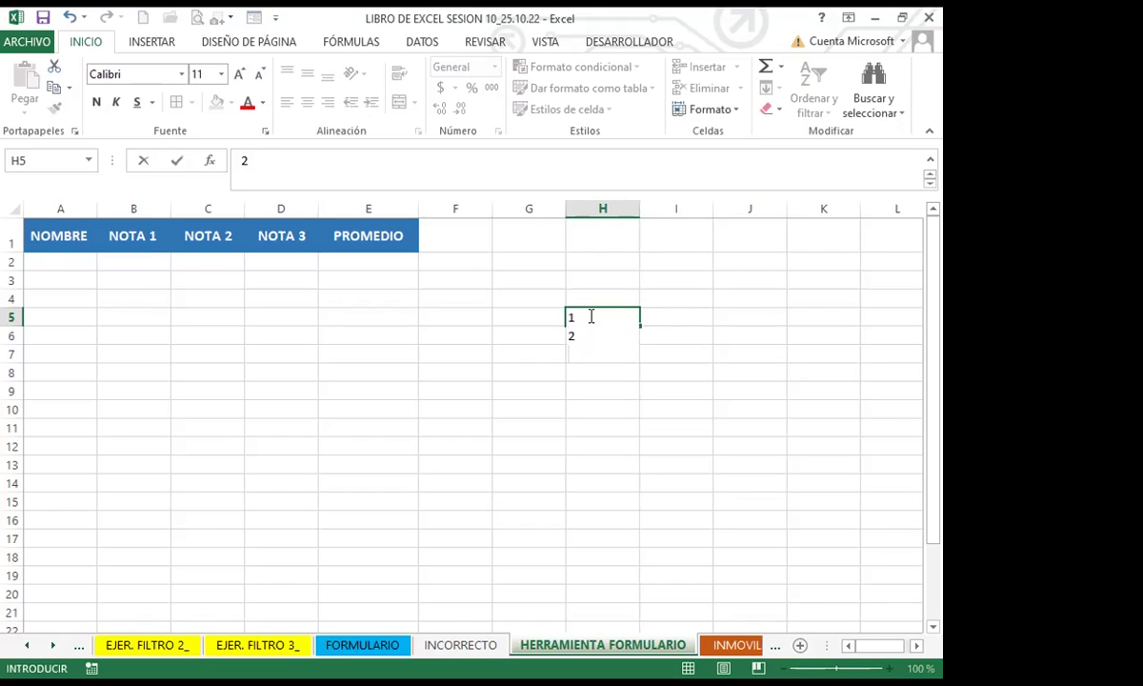
type("3")
key("alt+Return")
type("4")
key("Return")
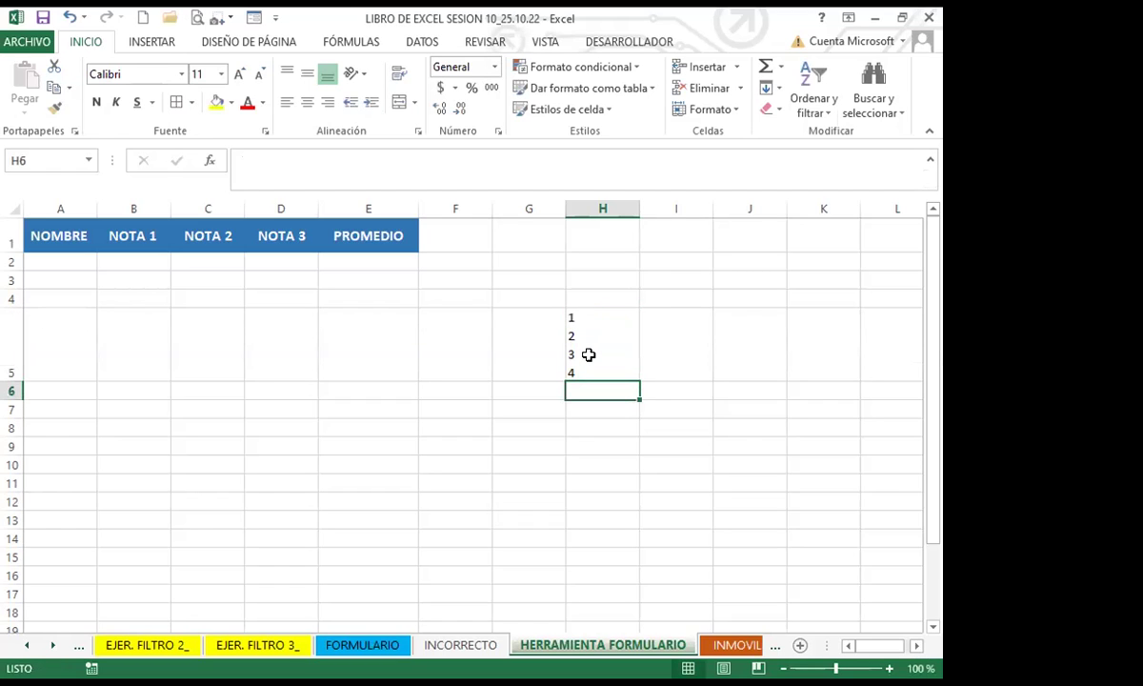
left_click(589, 354)
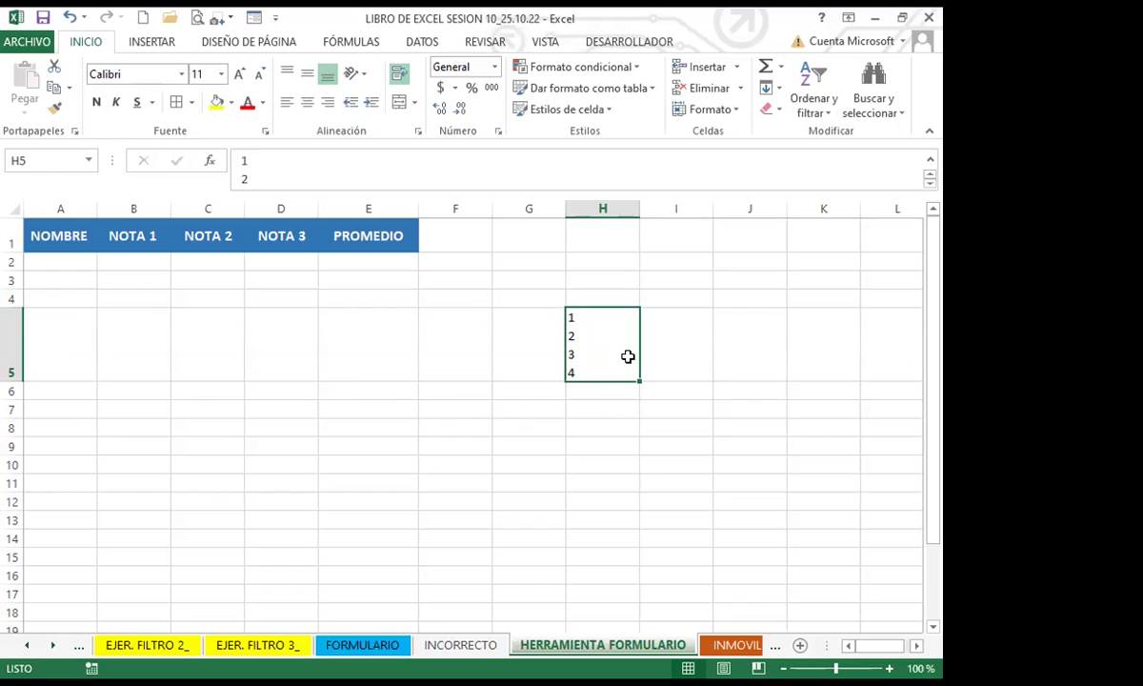
key("ctrl+z")
left_click(306, 410)
left_click(66, 263)
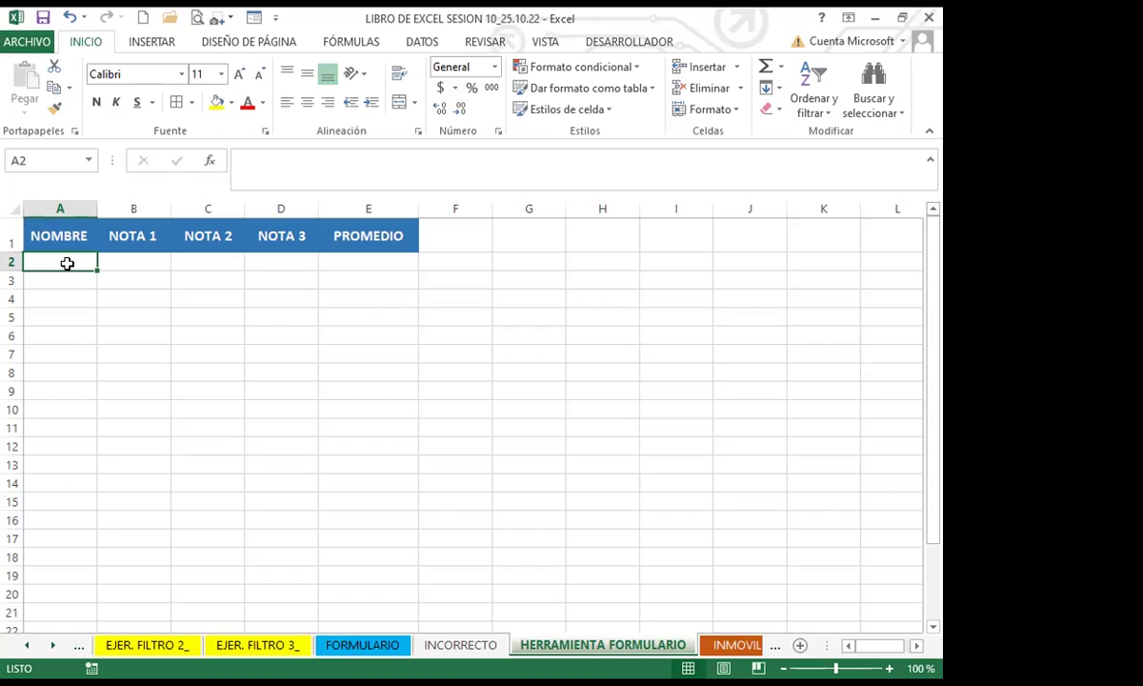
Step: Enter the throwaway text 'bdsdjfjdshfkjds jfkldjlfk fhdjhfkjd' in cell G1
left_click(495, 234)
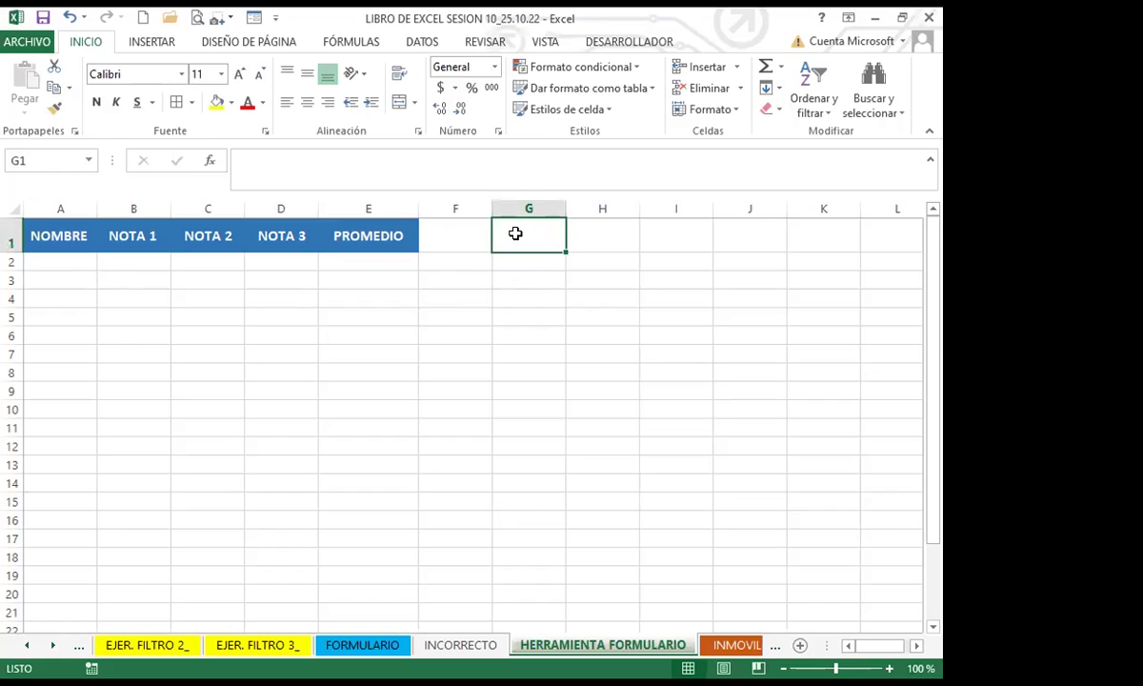
type("bdsfjkdbf")
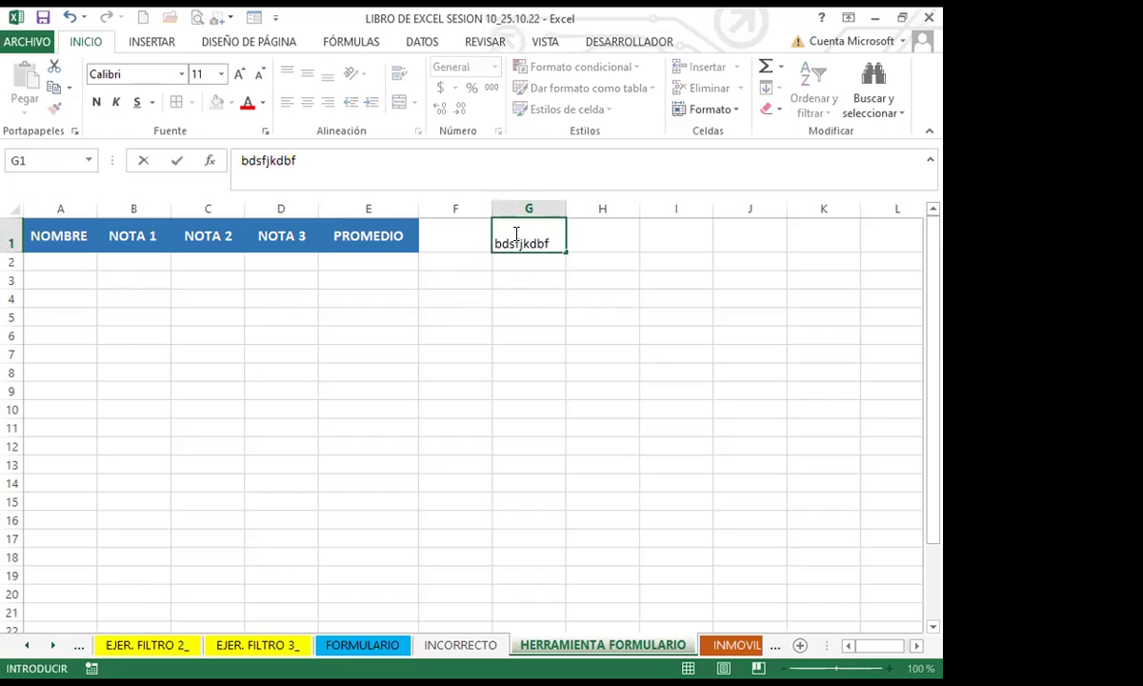
type("djfjdshfkjds ")
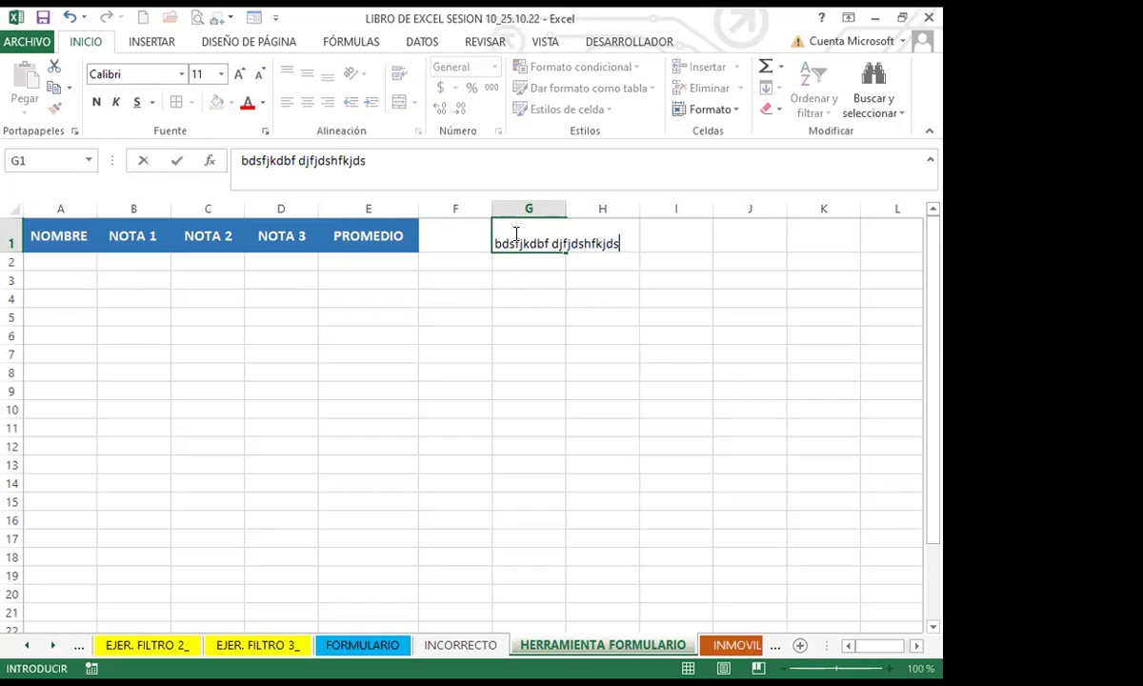
type("jfkldjlfk")
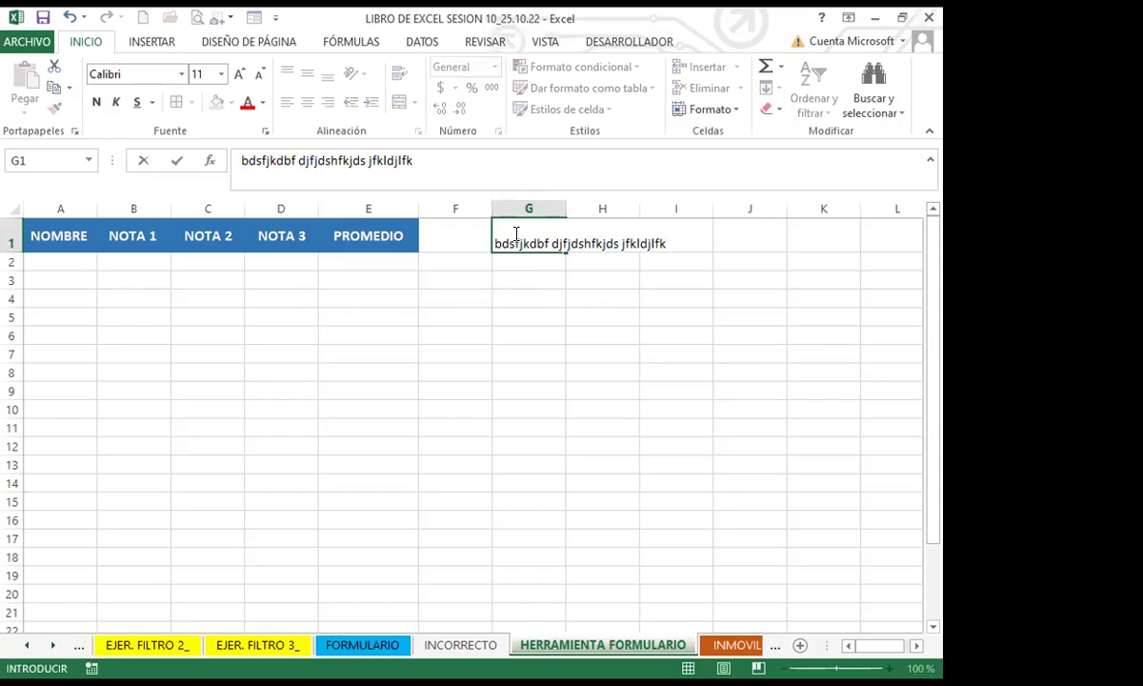
type(" fhdjhfkjd")
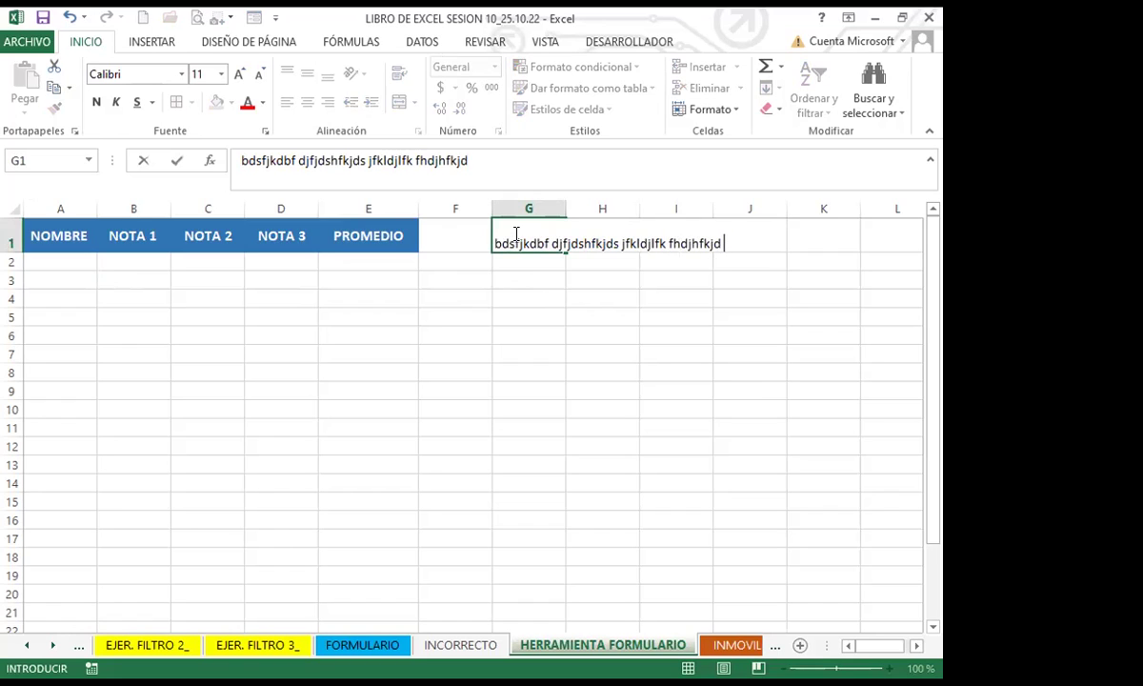
left_click(526, 313)
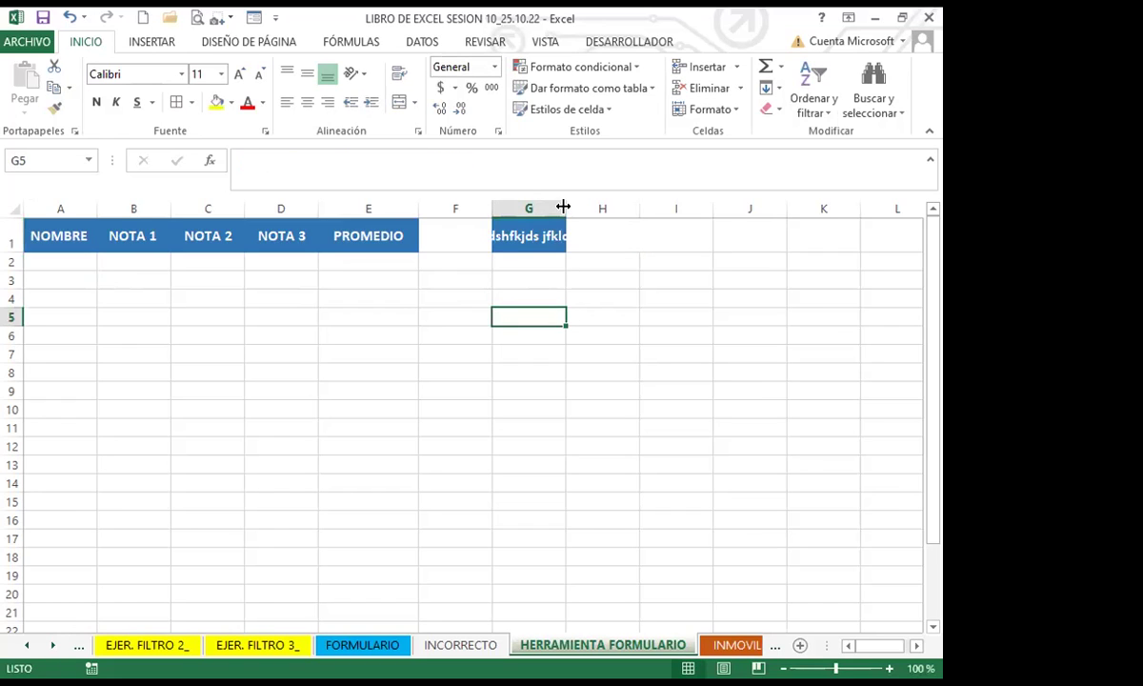
Step: Autofit column G to the G1 text, then undo to clear G1 and restore H5's four-line entry
double_click(565, 207)
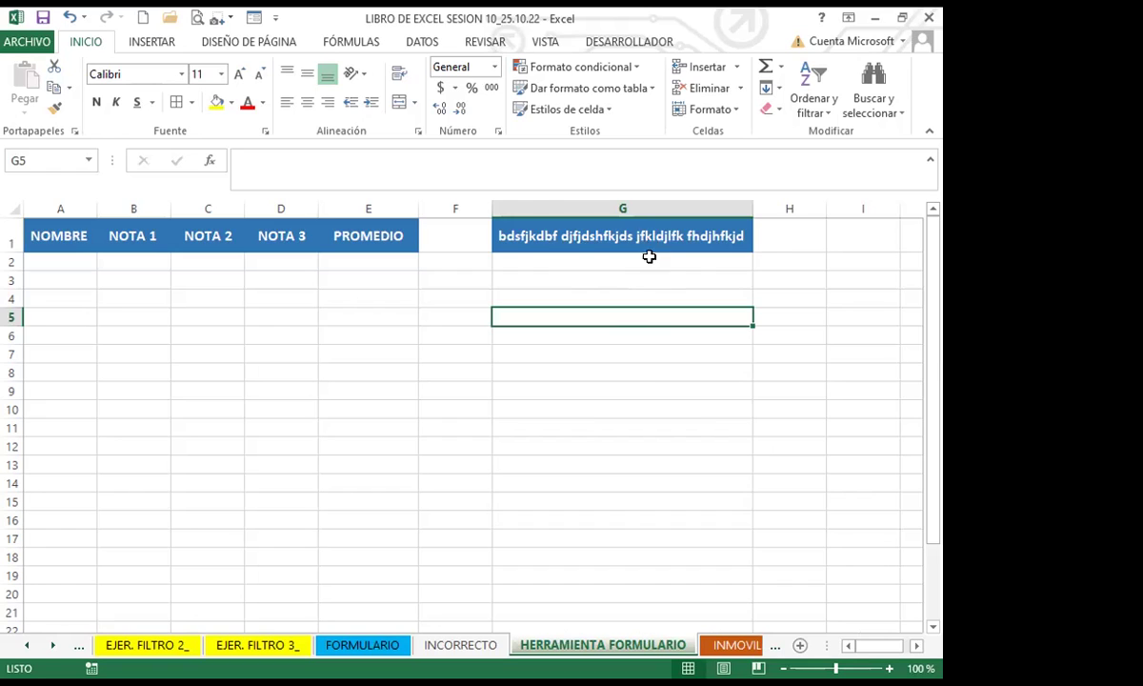
key("ctrl+z")
key("ctrl+z")
key("ctrl+z")
key("ctrl+z")
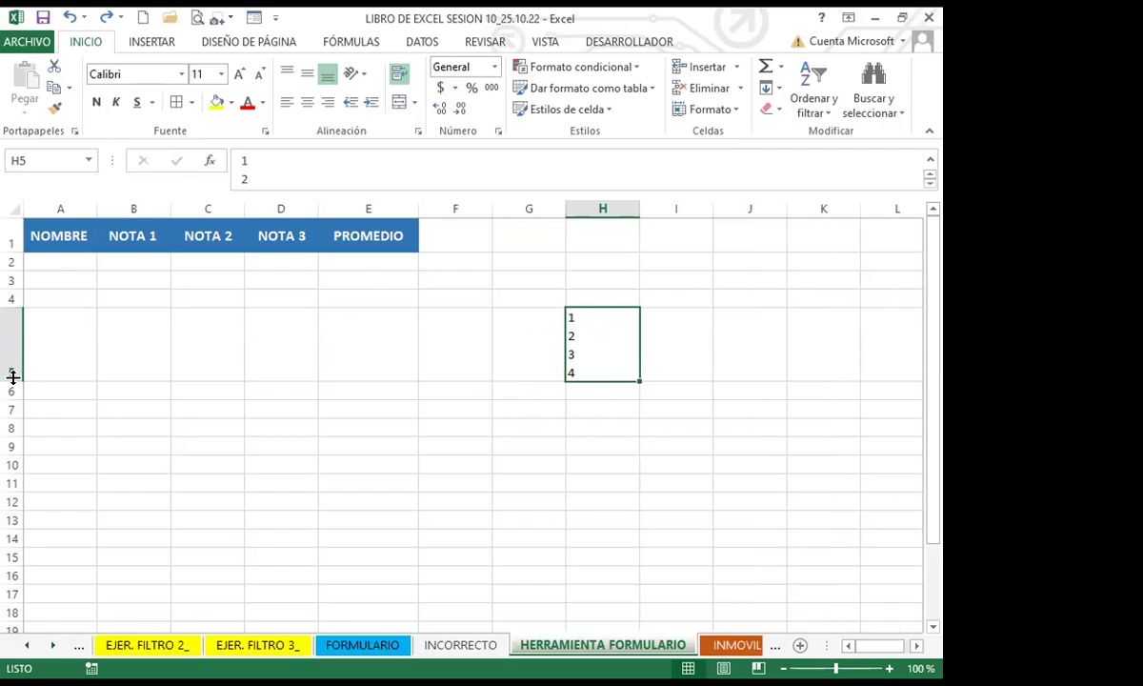
Step: Resize and autofit row 5, then edit H5 so it keeps only a single 1
left_click_drag(13, 376, 21, 330)
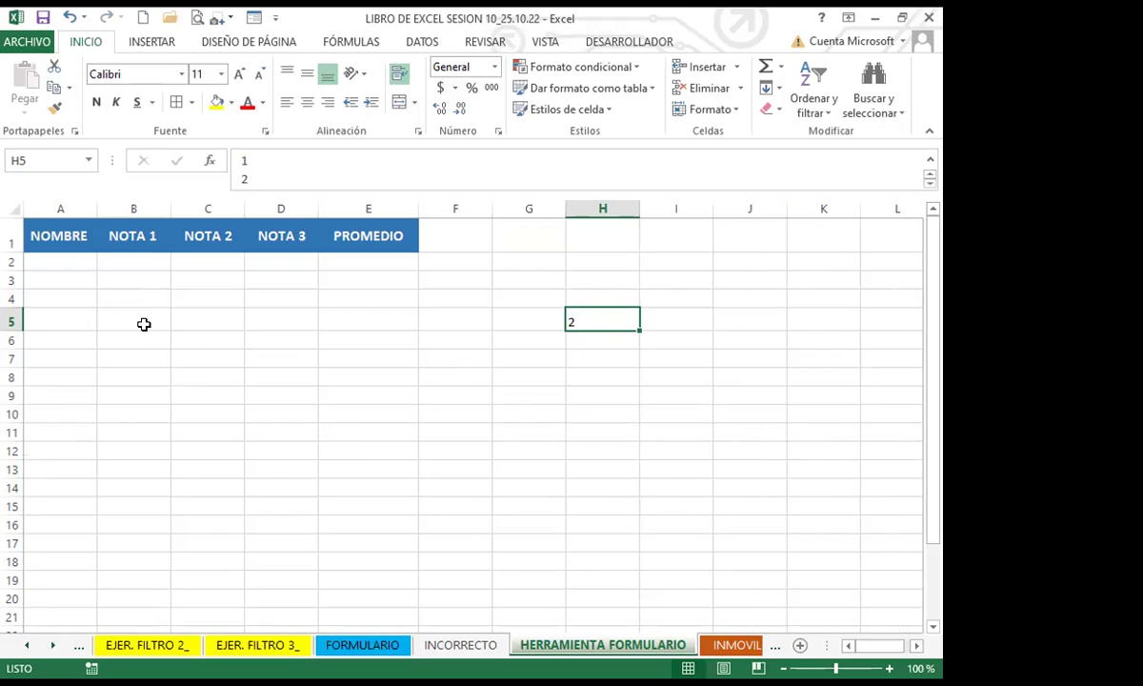
double_click(11, 326)
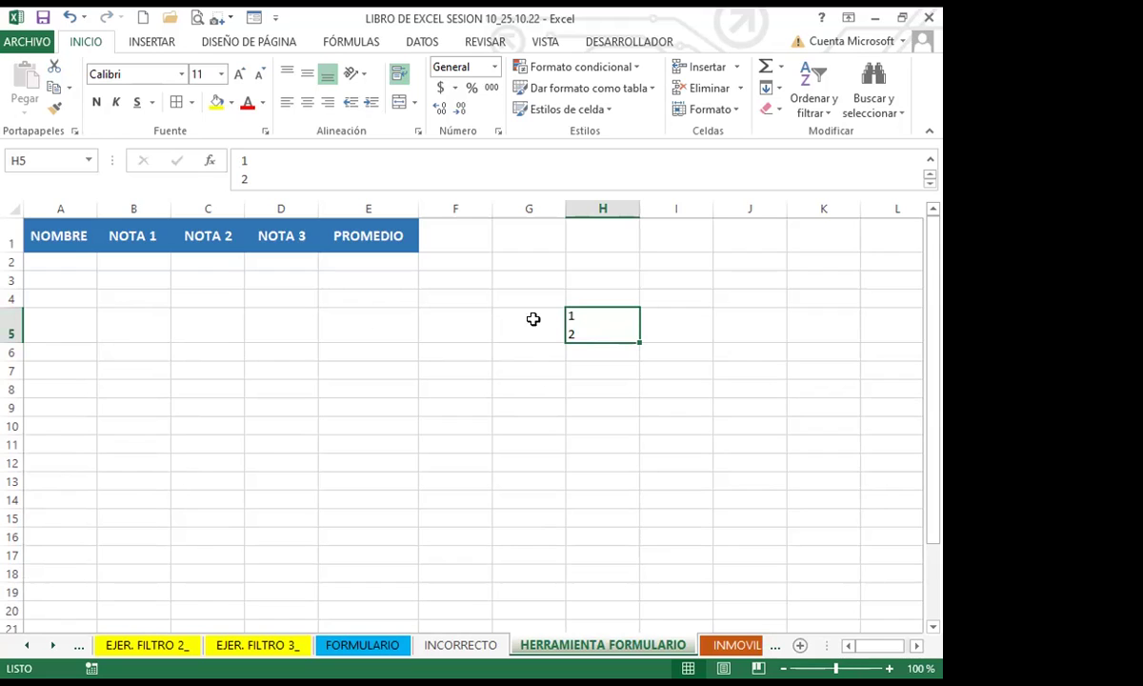
left_click_drag(565, 314, 571, 314)
double_click(582, 307)
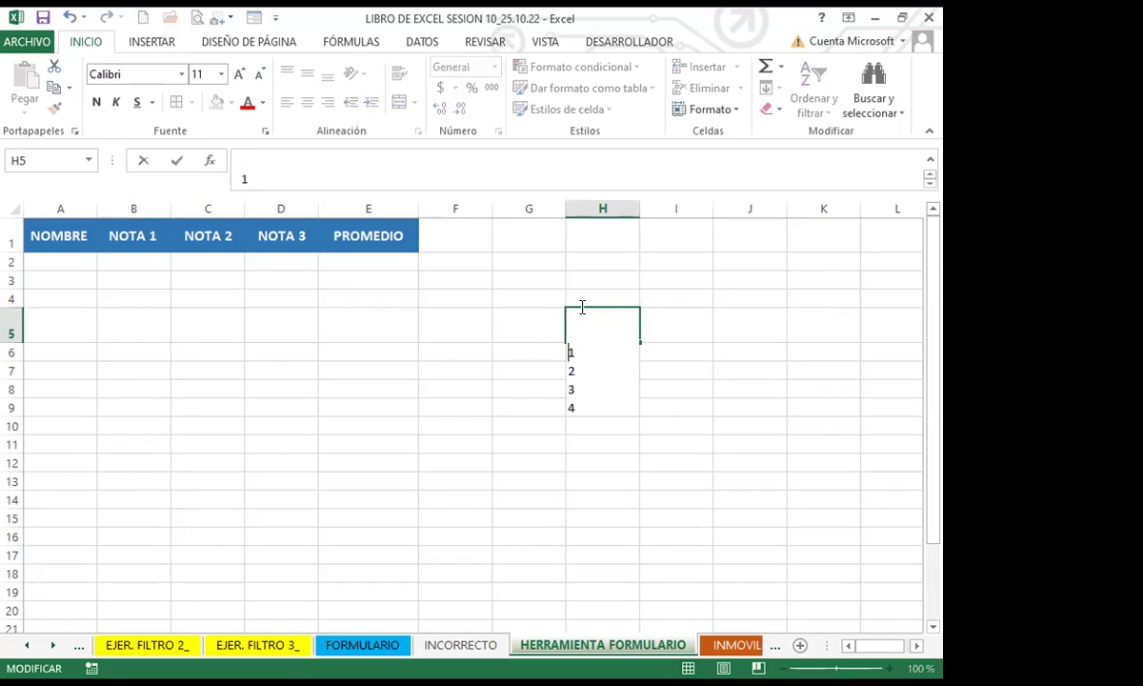
left_click(12, 389)
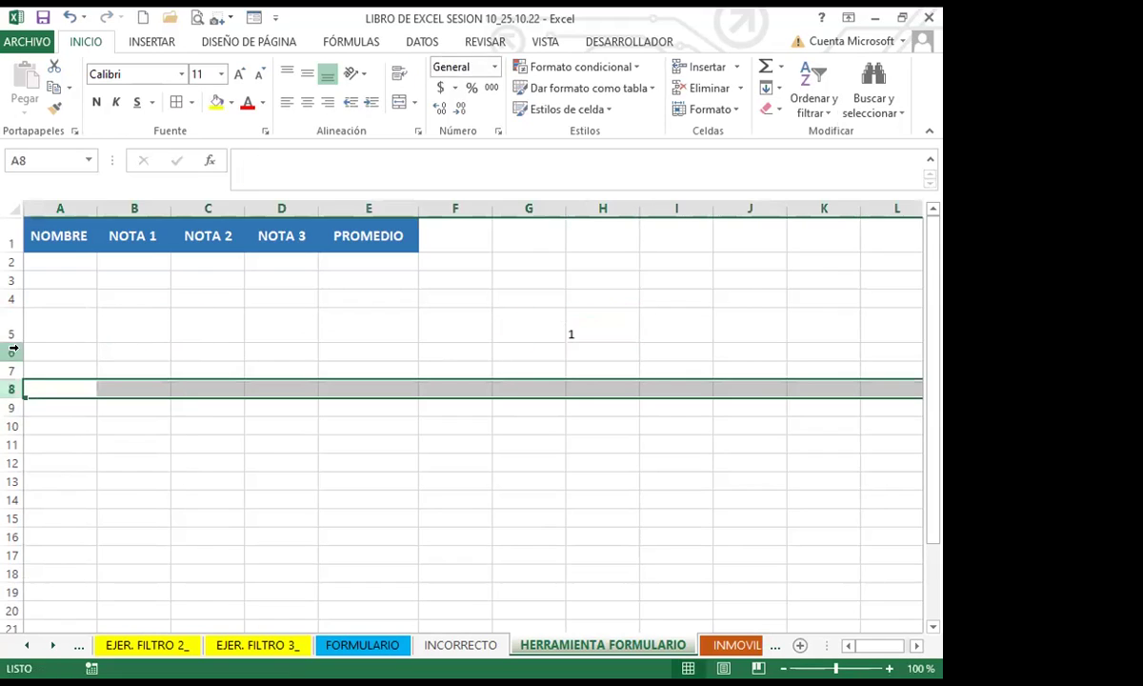
left_click(592, 327)
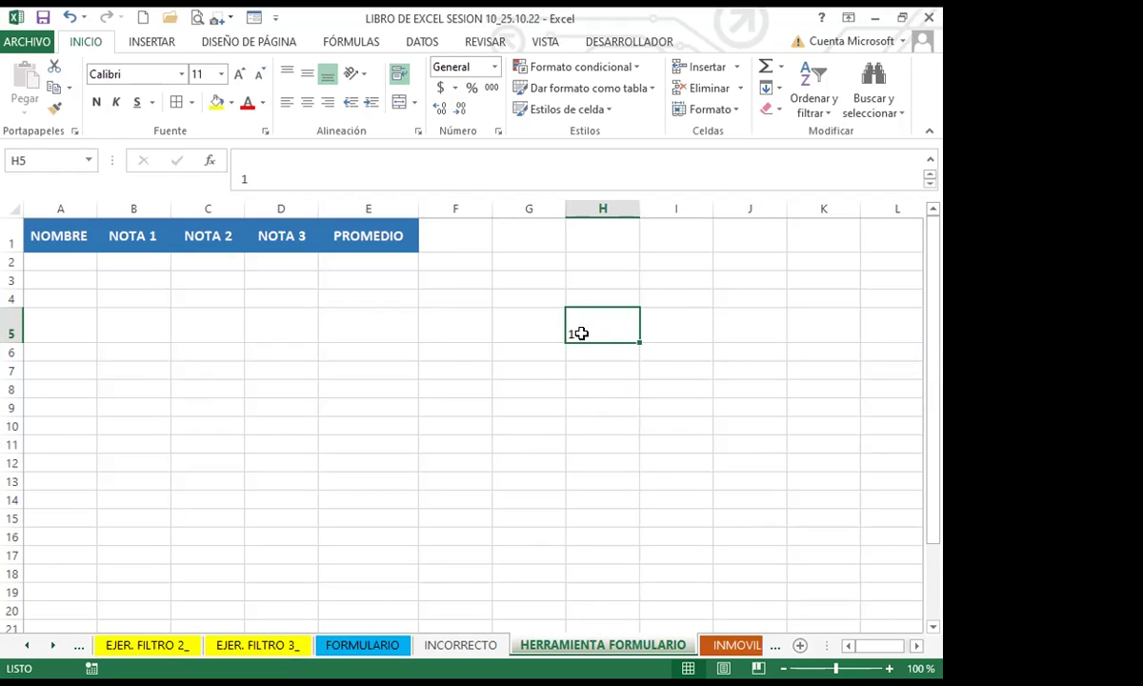
Step: Shorten row 5 and enlarge the formula bar to show all four lines of H5
left_click(578, 367)
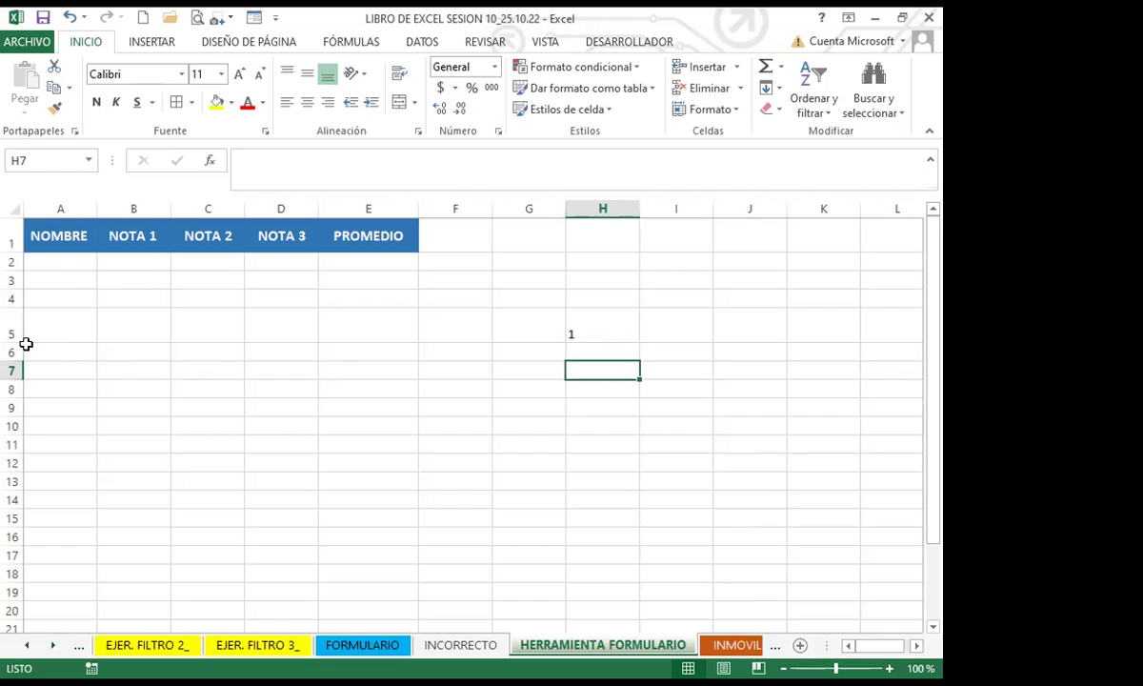
left_click_drag(18, 337, 19, 329)
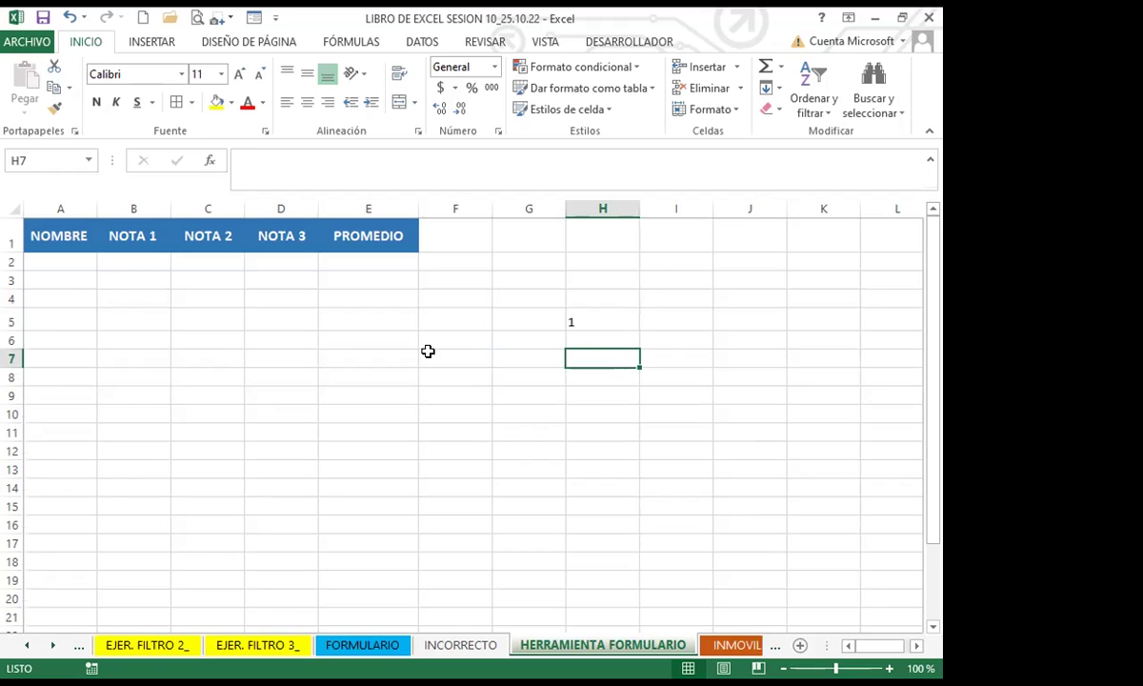
left_click(601, 315)
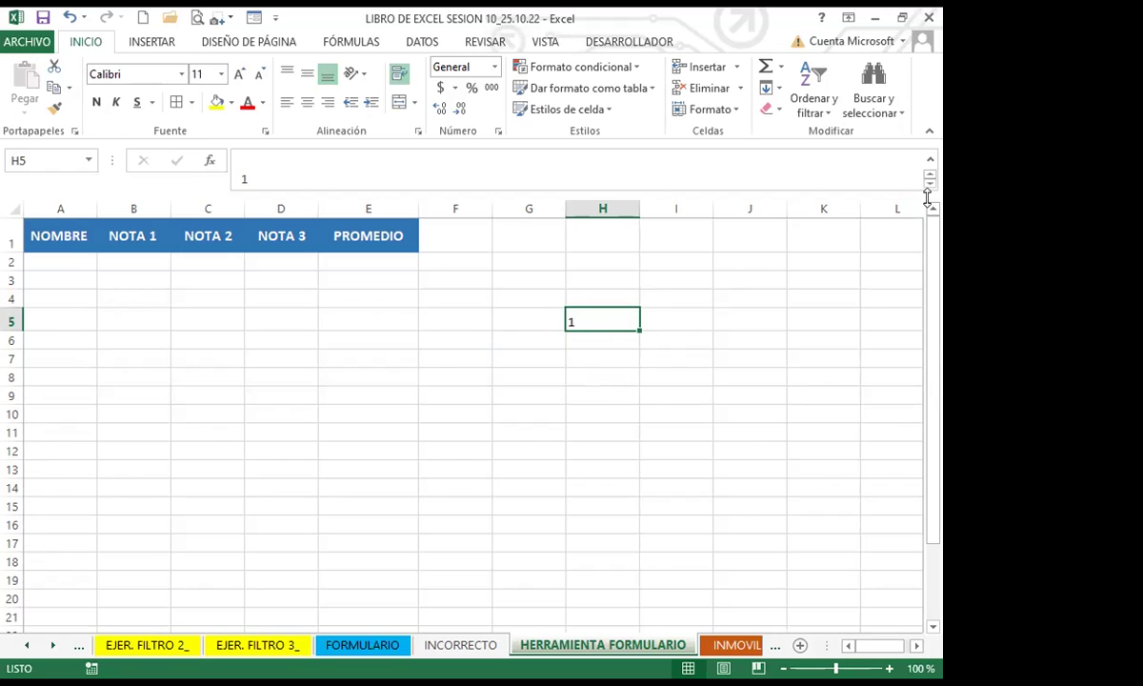
left_click(930, 169)
left_click(930, 162)
left_click(930, 183)
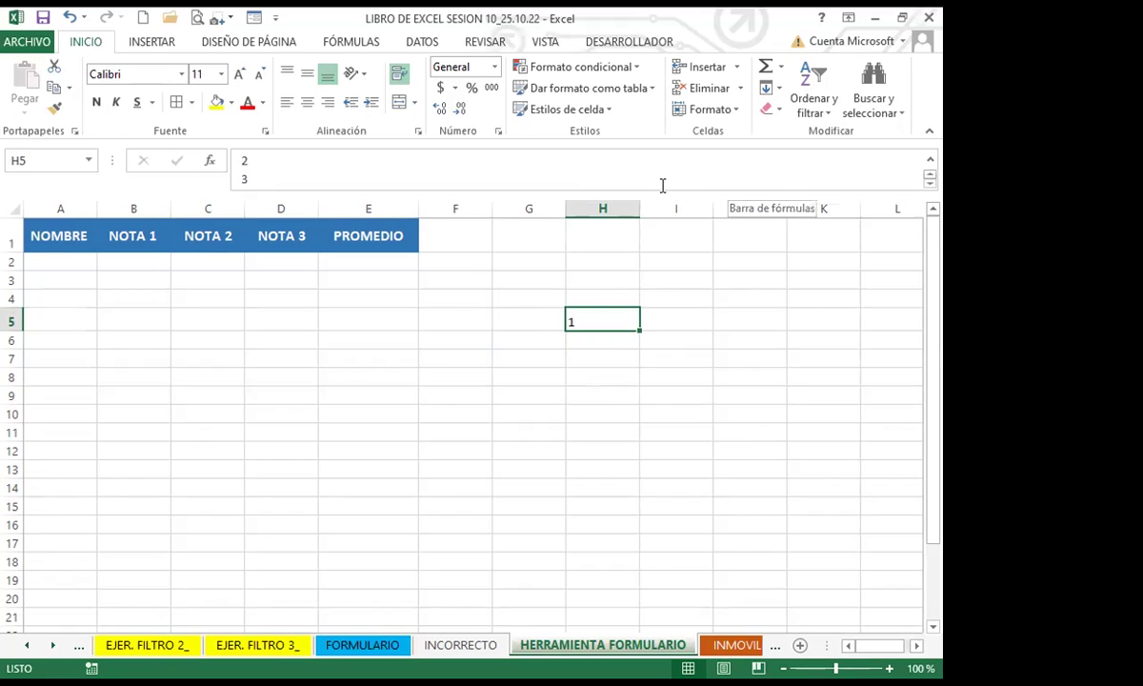
left_click_drag(654, 193, 648, 287)
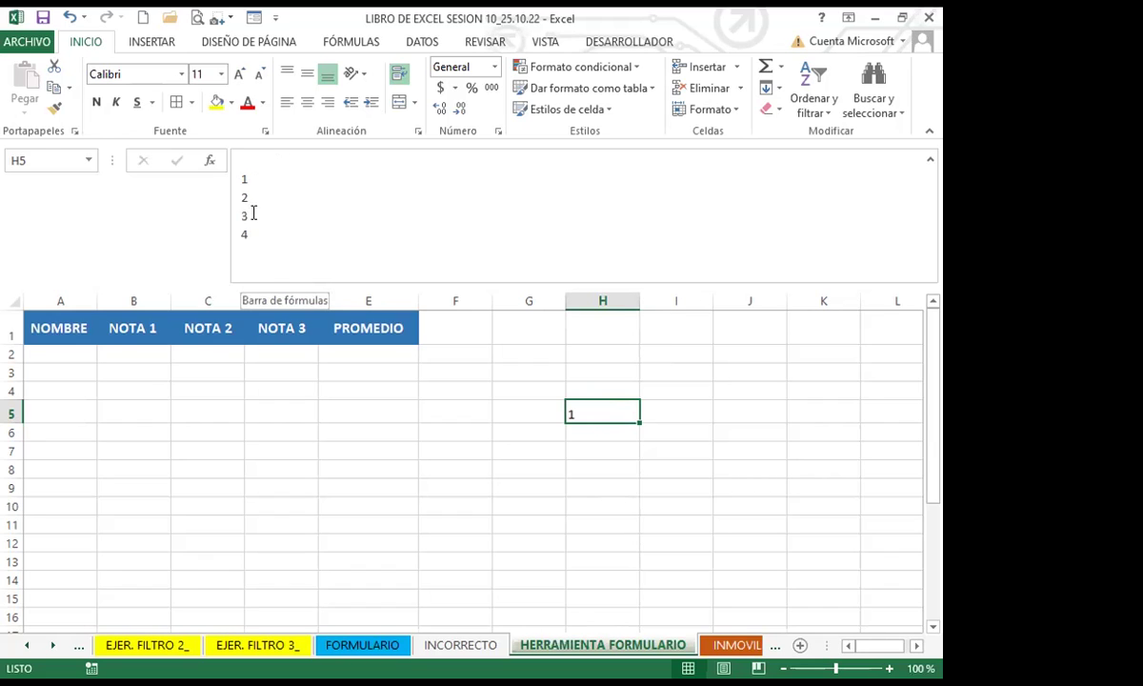
Step: Delete the stray 1 from H5 so it is empty, ending on H7
left_click(545, 481)
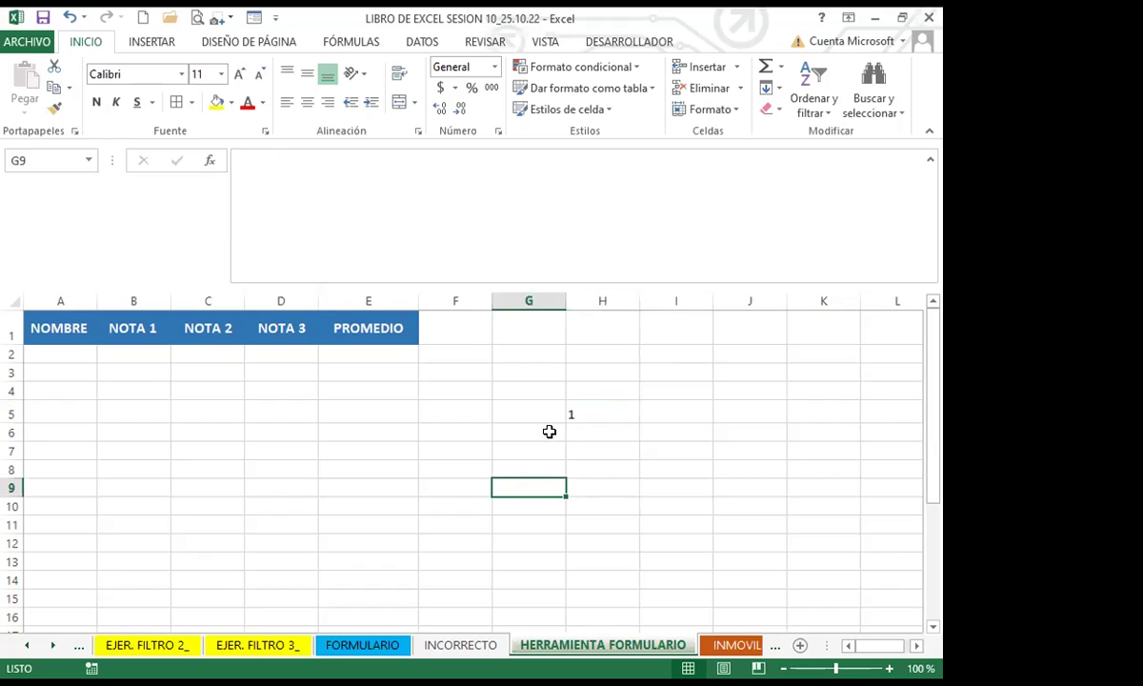
left_click(932, 164)
left_click(602, 301)
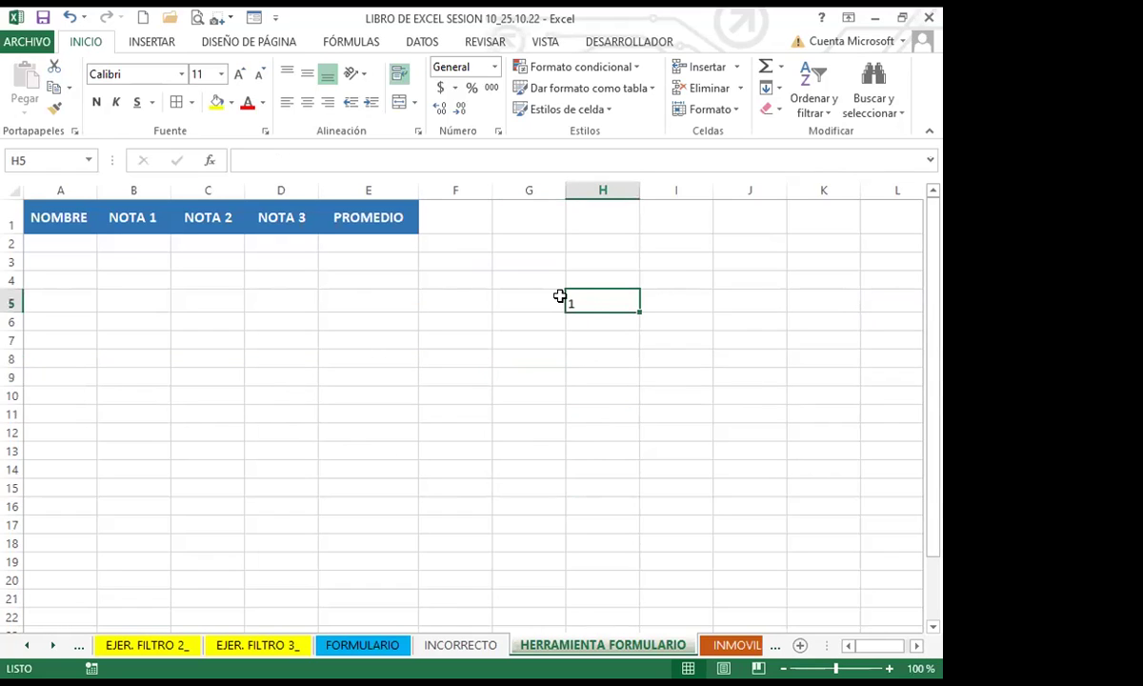
key("Delete")
type("1")
left_click(576, 371)
left_click(602, 303)
key("Delete")
left_click(581, 344)
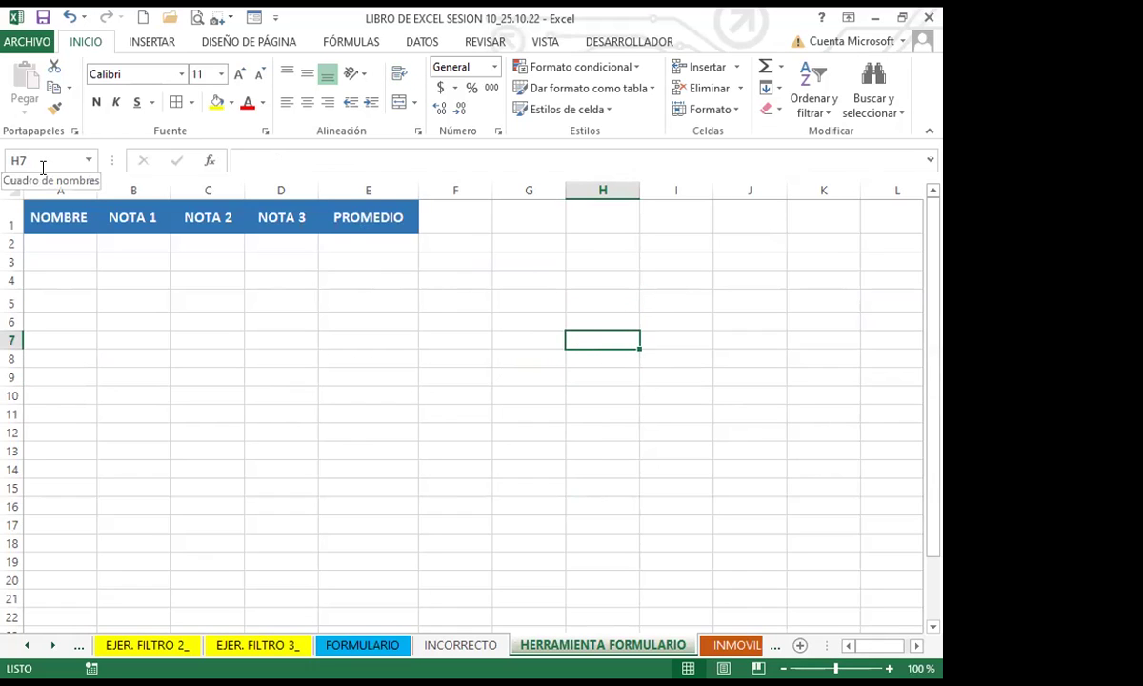
Step: From A2, launch the Formulario data form, accepting the first row as field labels
left_click(74, 240)
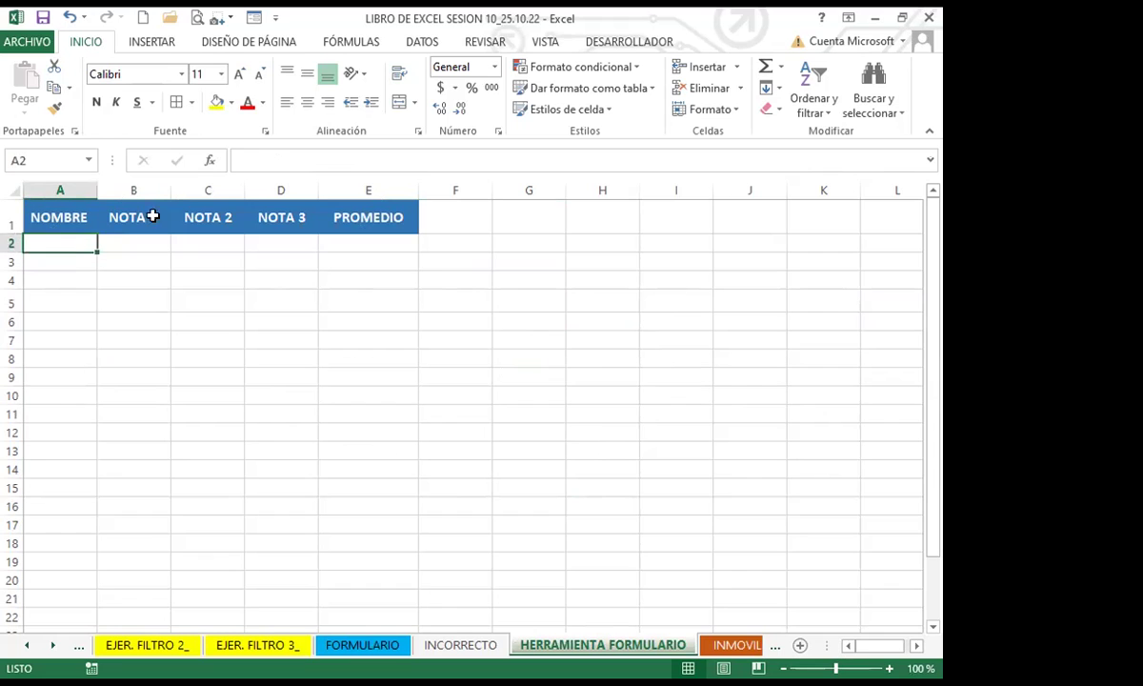
left_click(253, 18)
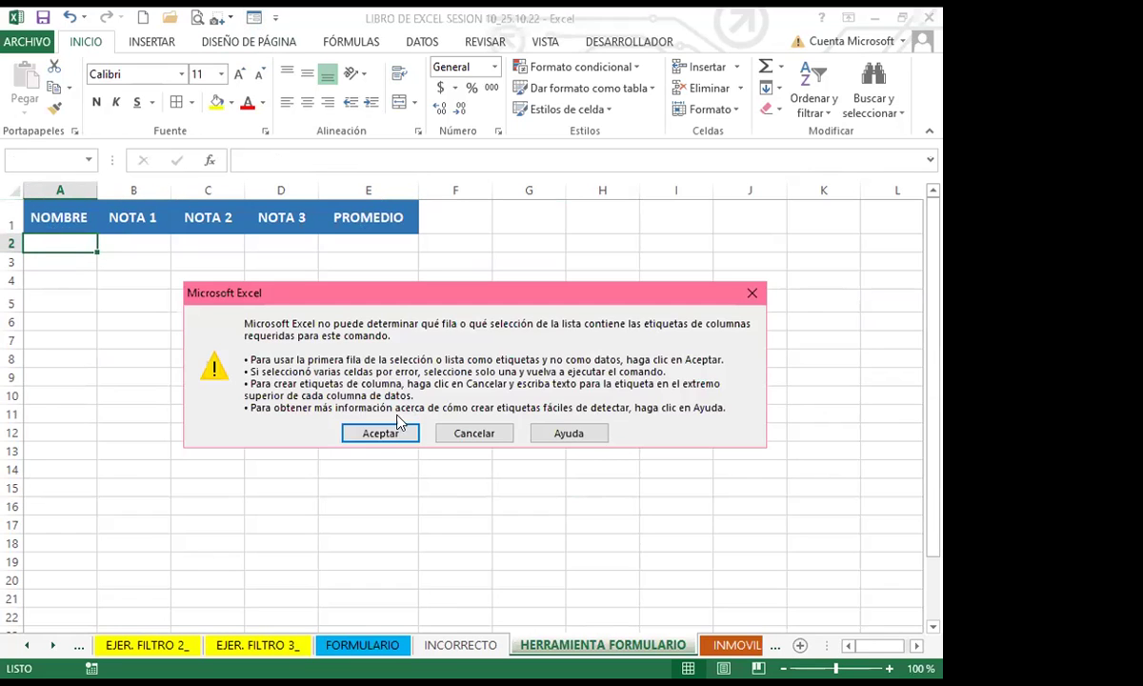
left_click(379, 433)
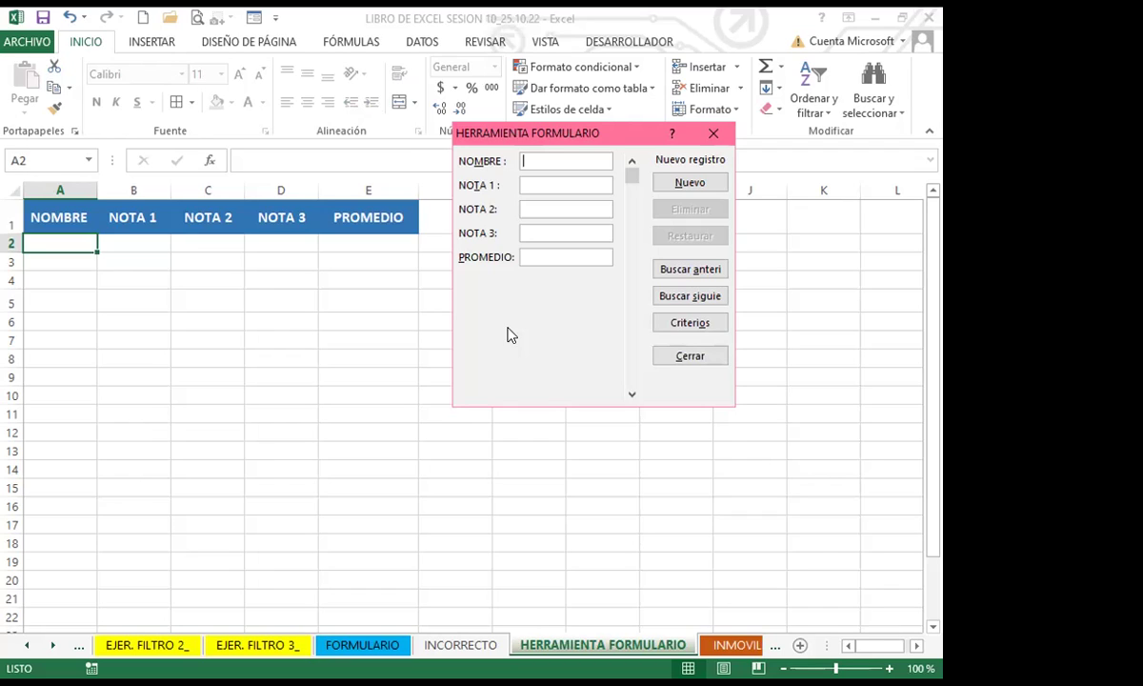
Step: Add the first student's record with grades 8, 7 and 8 as row 2
type("ra")
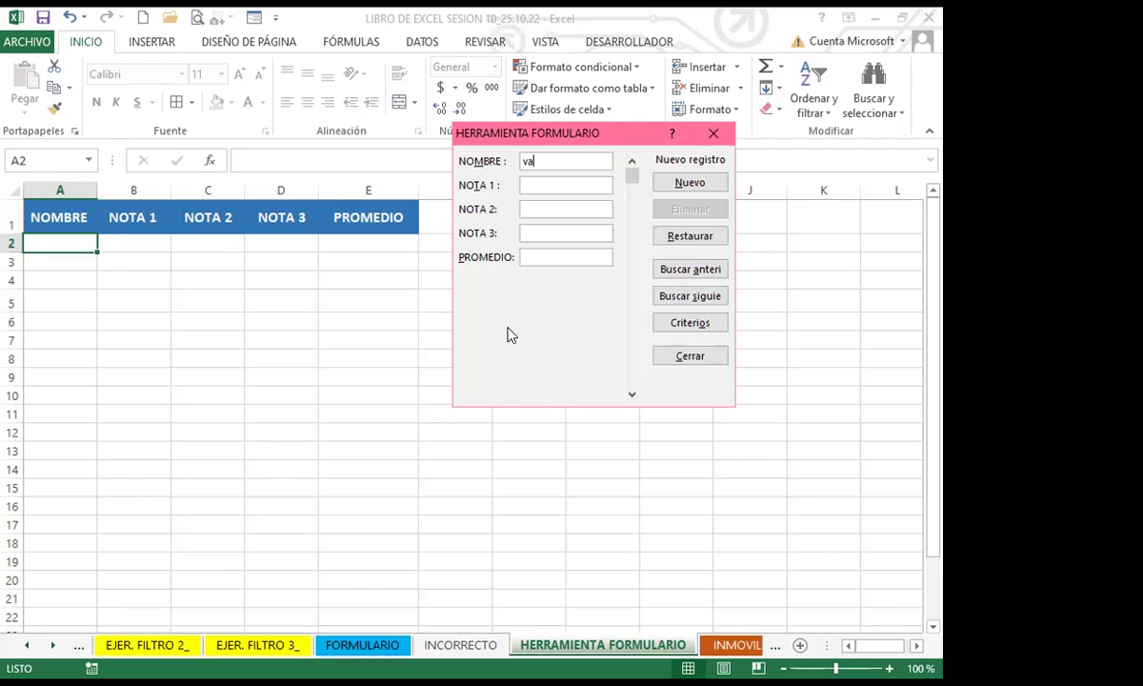
key("BackSpace")
key("BackSpace")
type("VANESSA")
key("Tab")
type("8")
key("Tab")
type("78")
key("Tab")
left_click(689, 182)
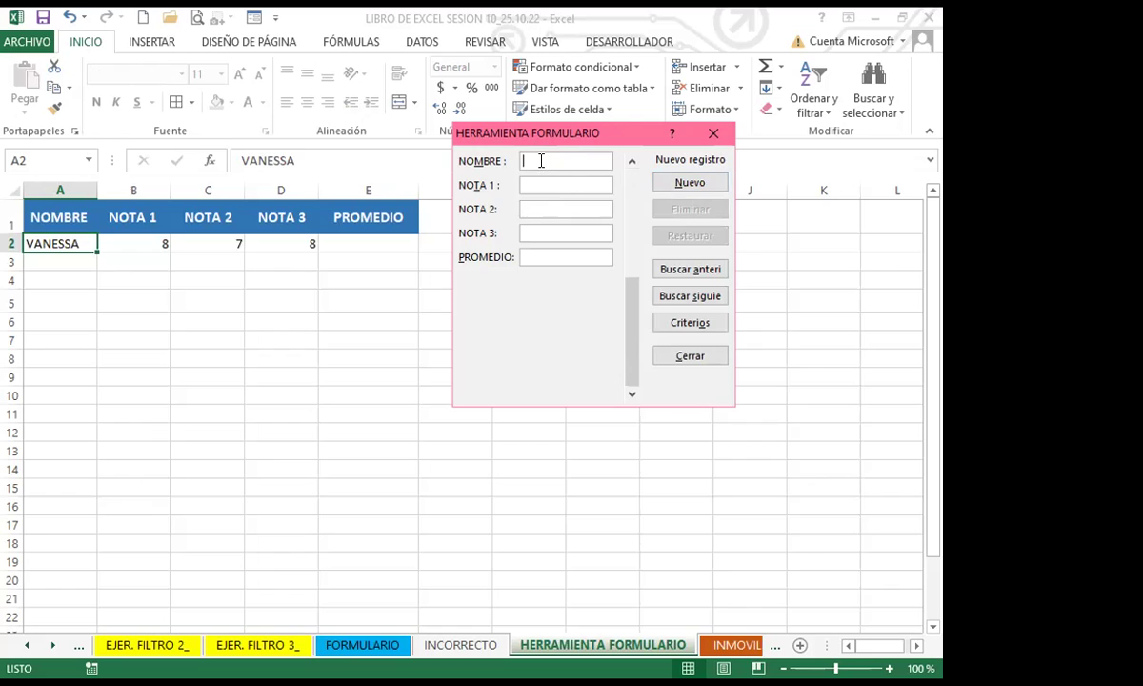
Step: Add the second student's record with grades 10, 8 and 7 as row 3
type("LUIS")
type("A")
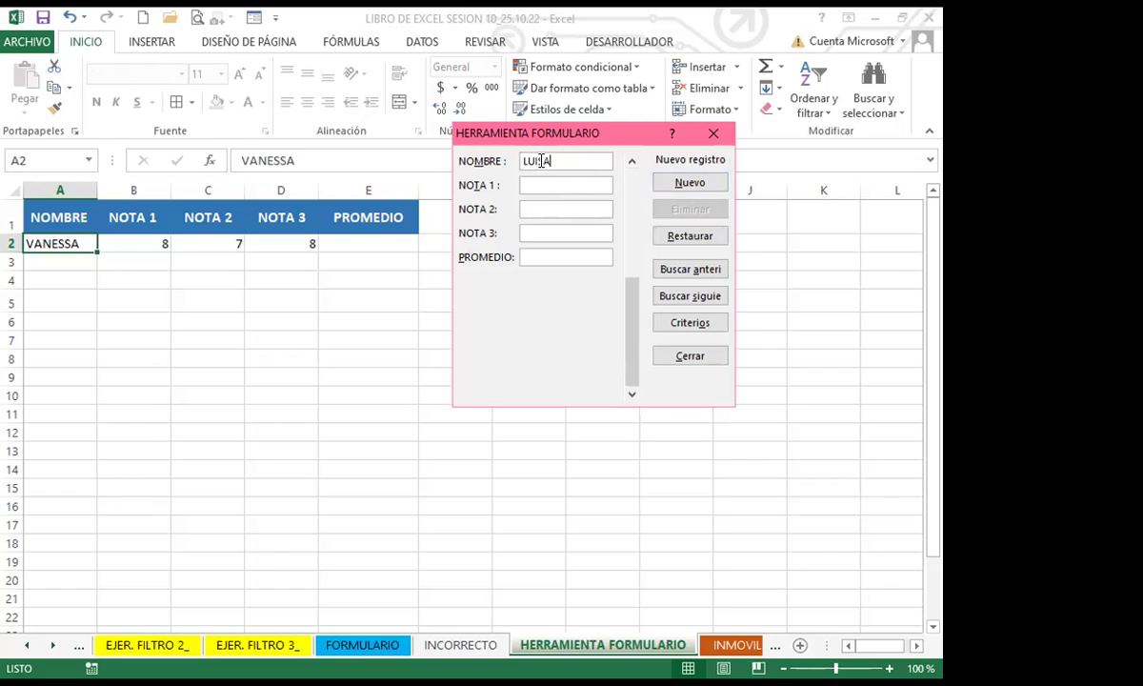
key("Tab")
type("10")
key("Tab")
type("8")
type("7")
key("Tab")
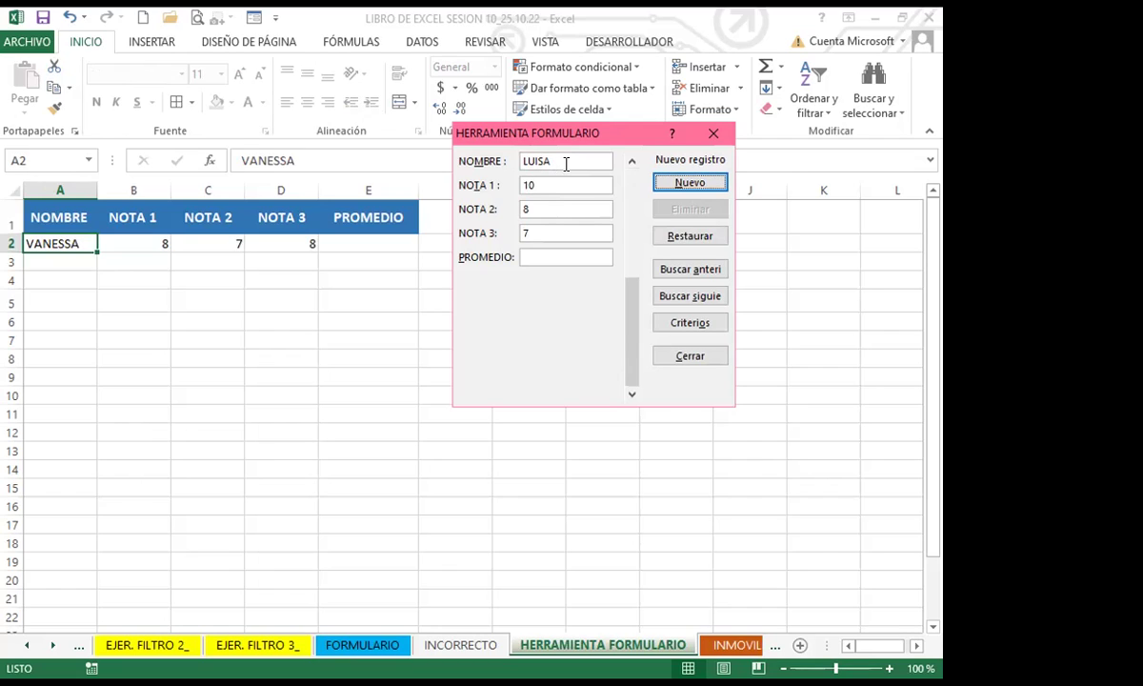
key("Return")
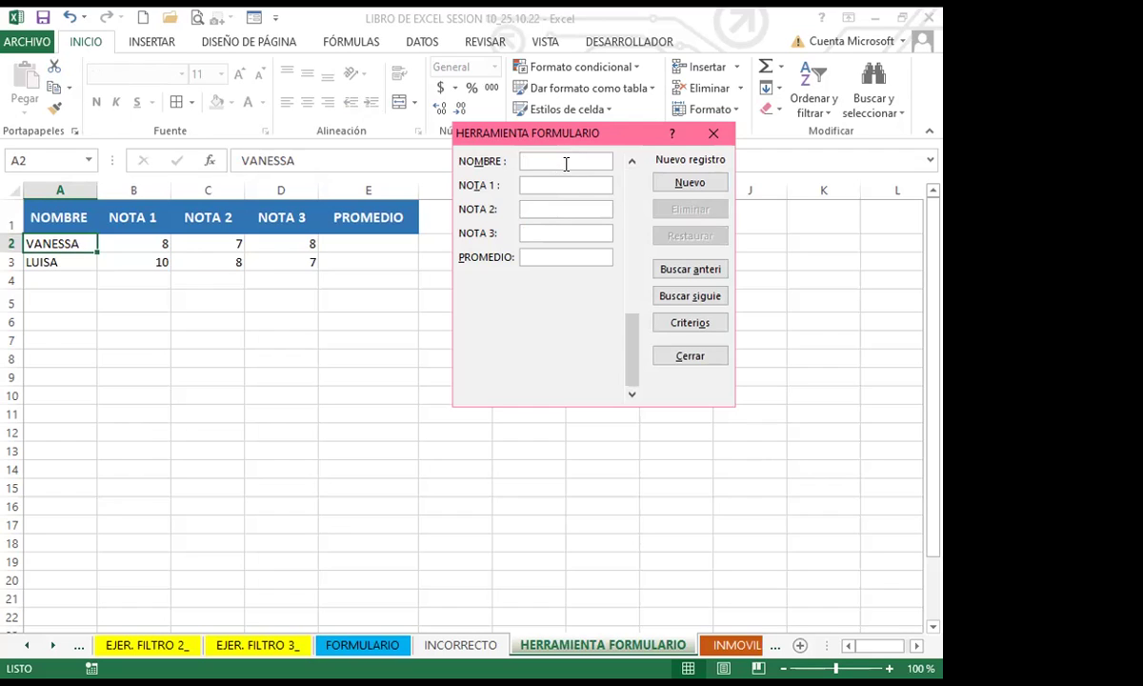
Step: Add the third student's record with grades 10, 8 and 7, then close the form
type("CARLOS")
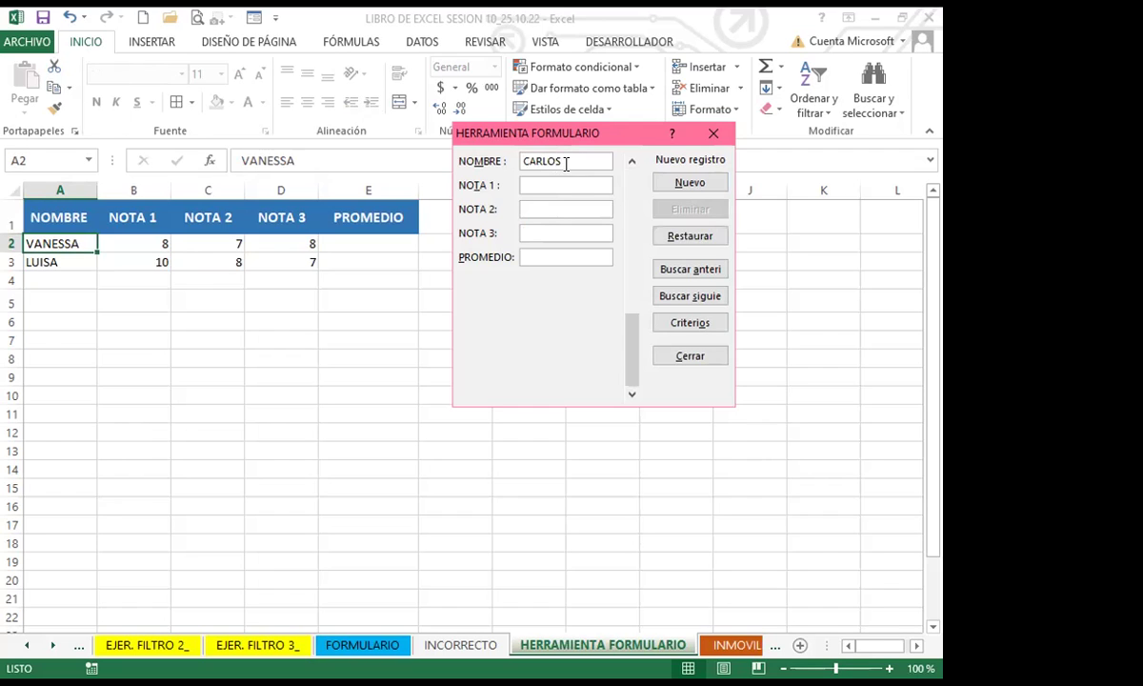
key("Tab")
type("10")
key("Tab")
type("8")
type("7")
key("Tab")
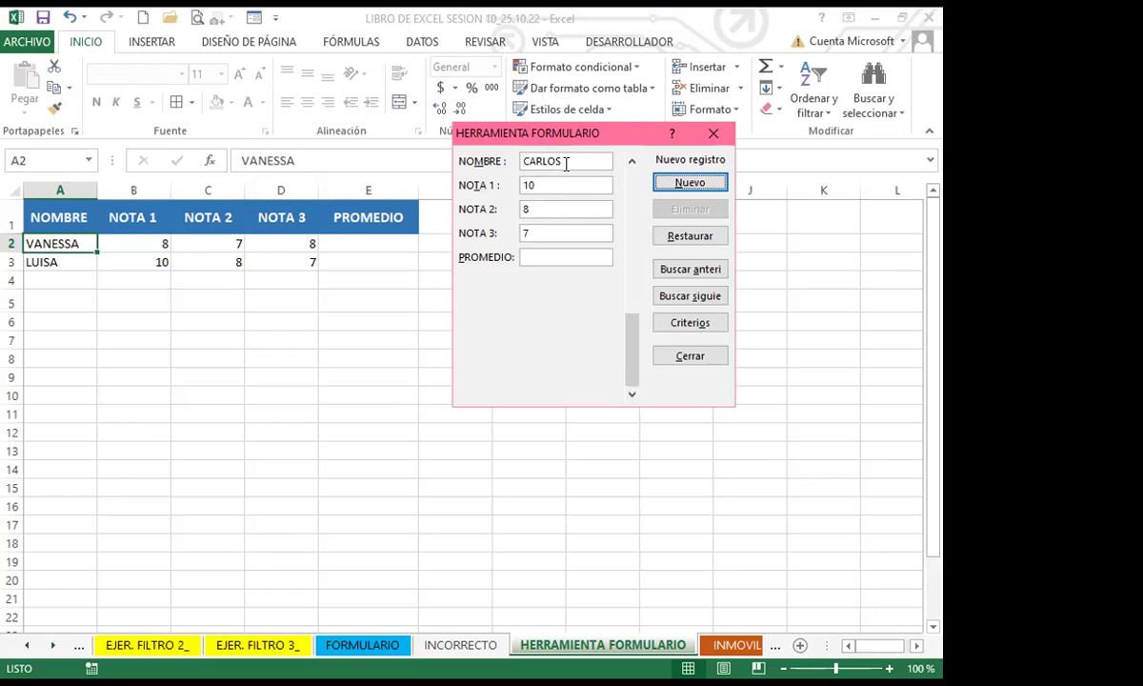
key("Return")
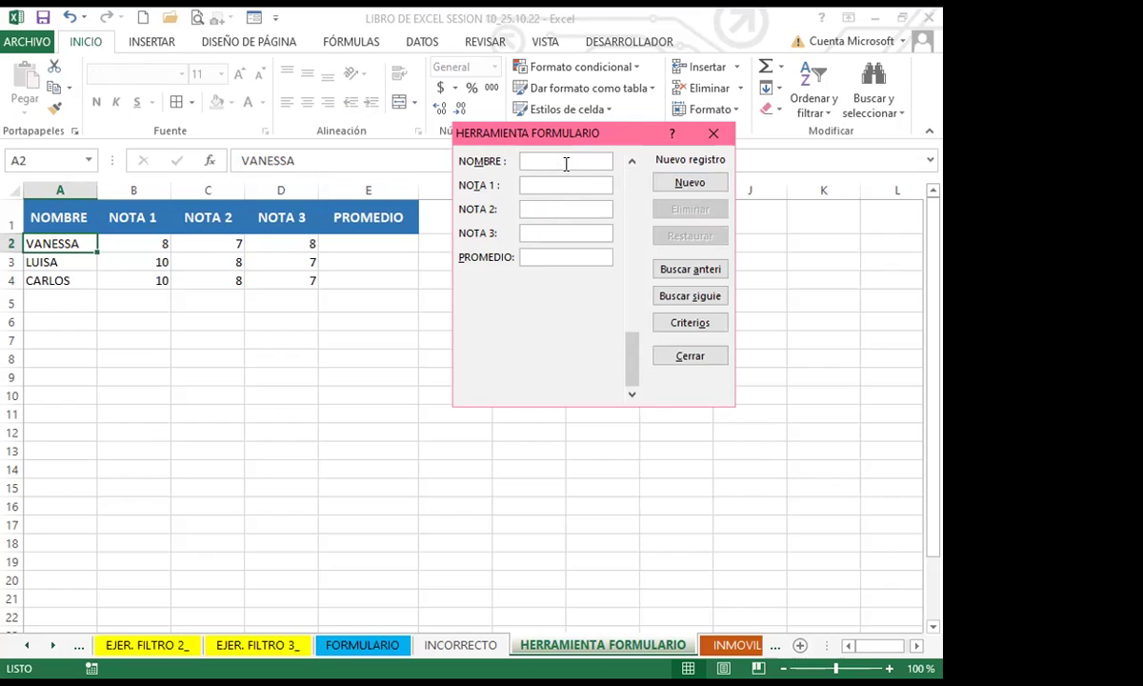
left_click(690, 356)
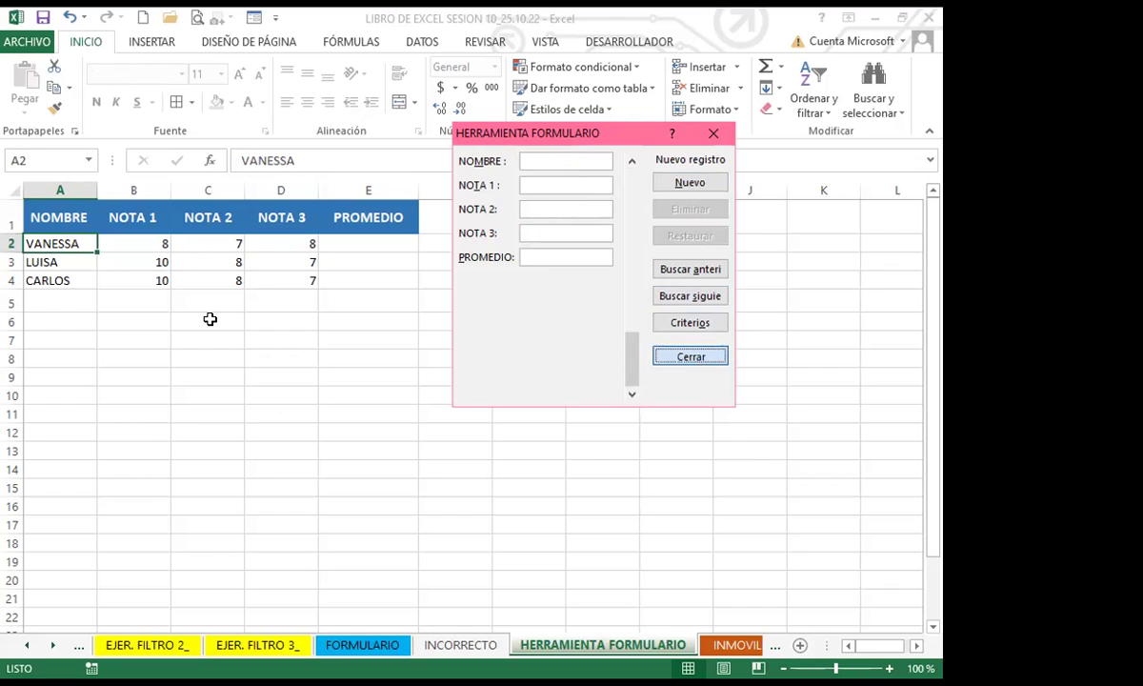
key("Return")
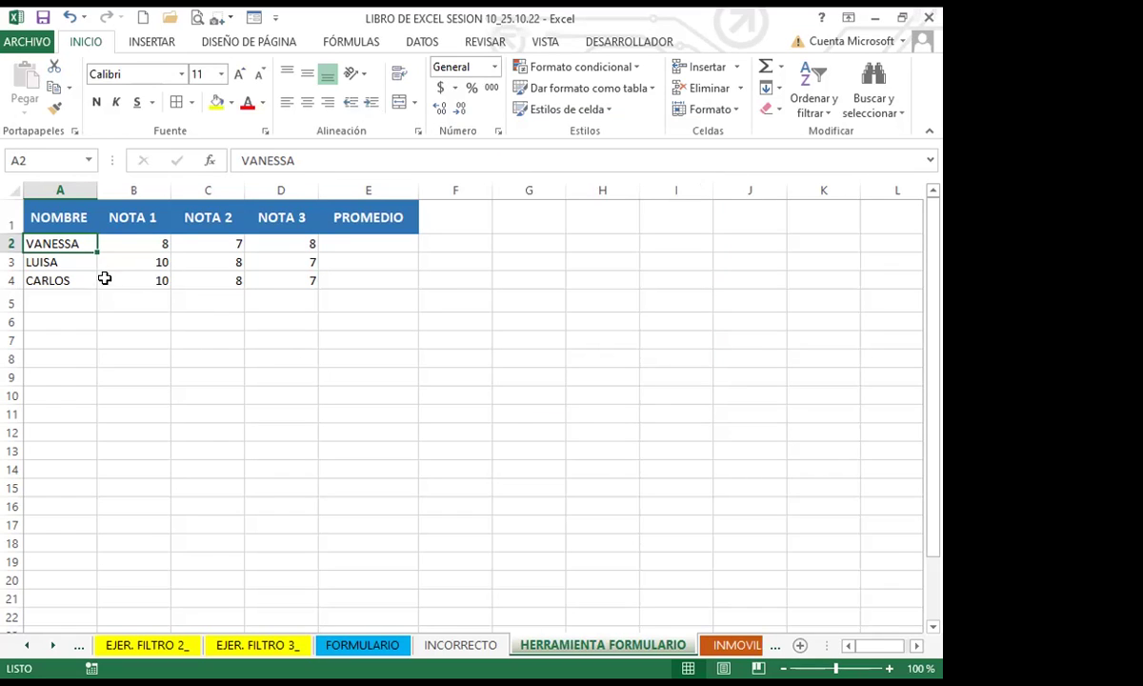
left_click_drag(125, 239, 303, 279)
left_click(65, 242)
left_click(73, 279)
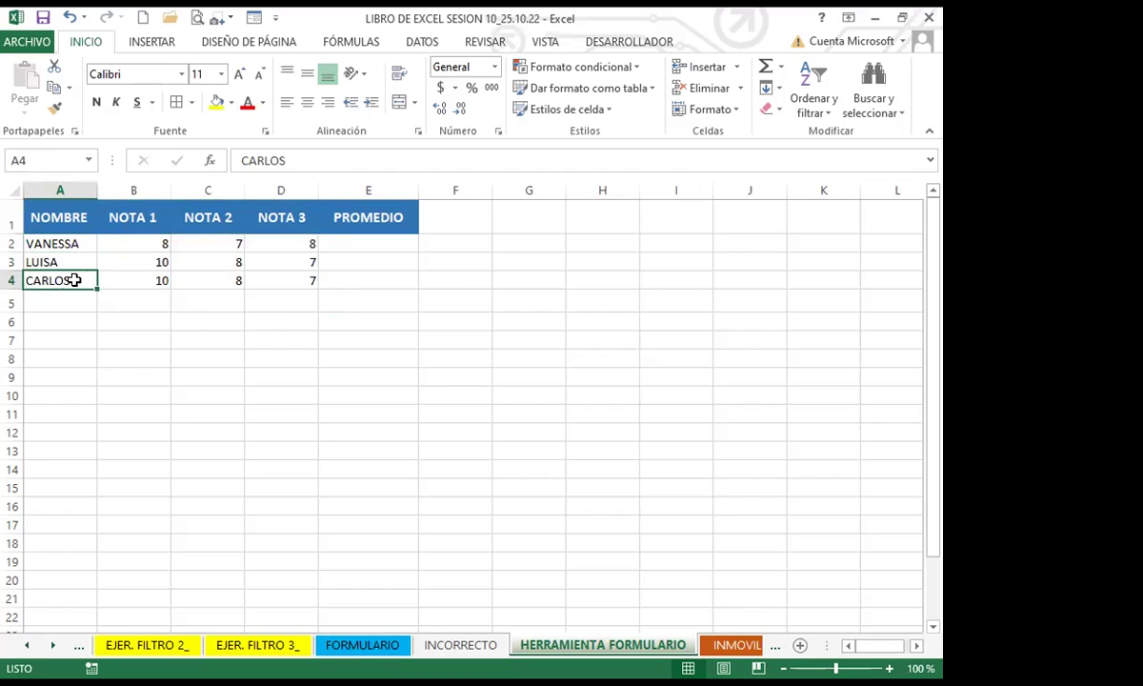
left_click(371, 244)
type("=")
key("BackSpace")
left_click(89, 260)
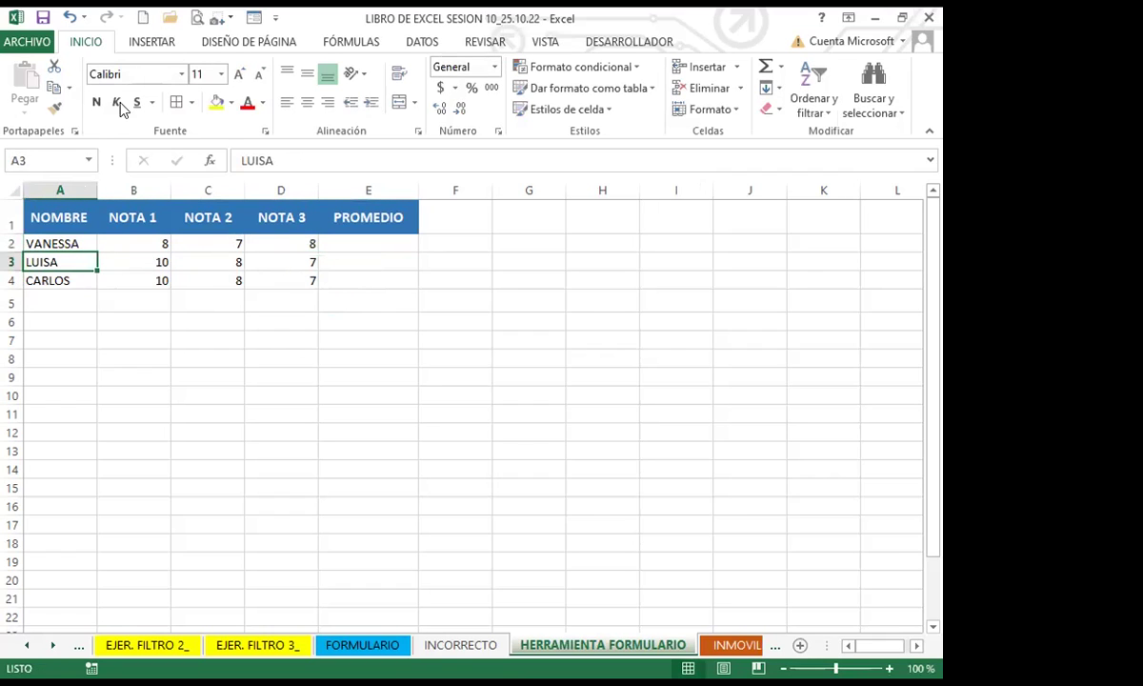
left_click(252, 20)
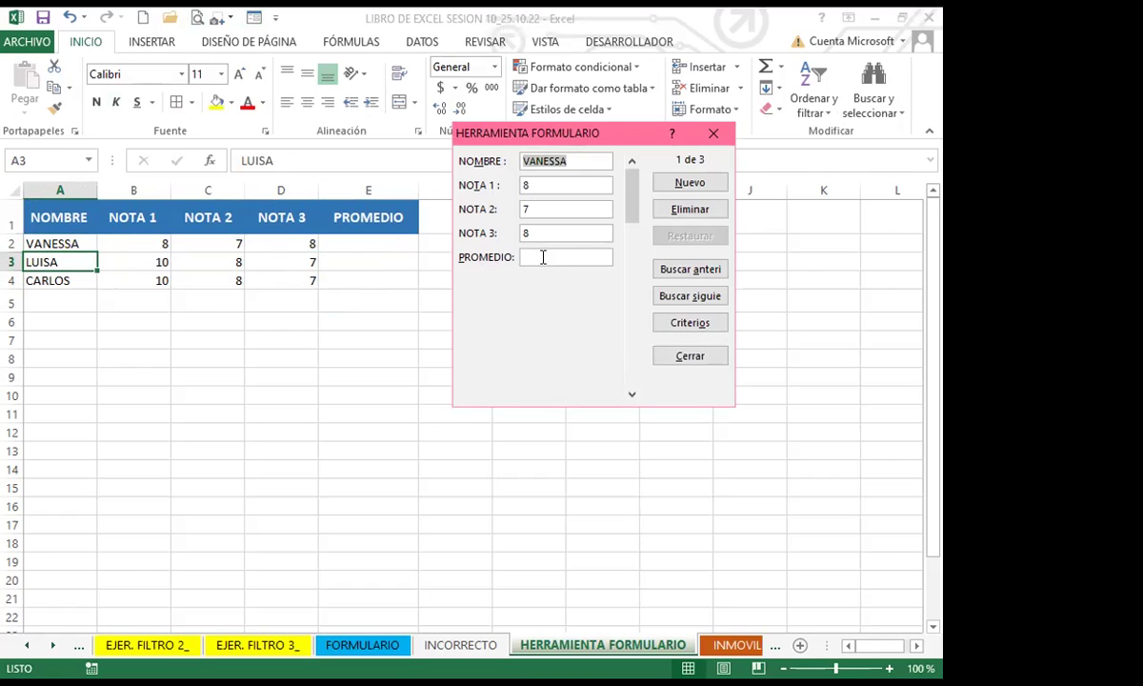
left_click(545, 257)
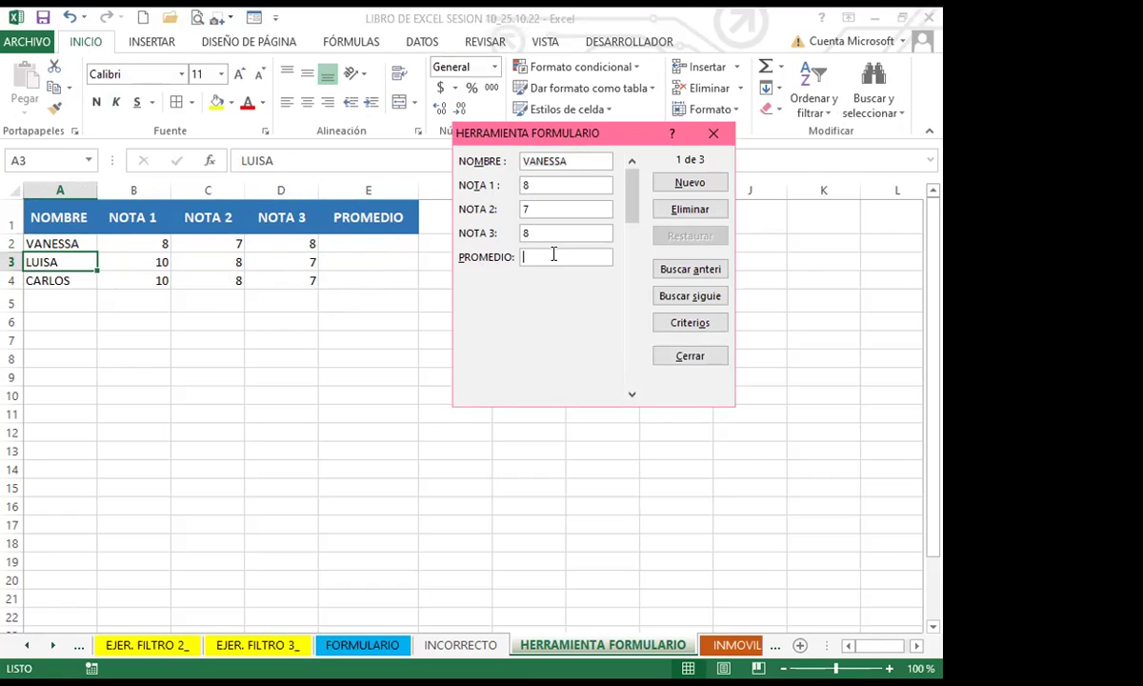
left_click(715, 138)
left_click(347, 243)
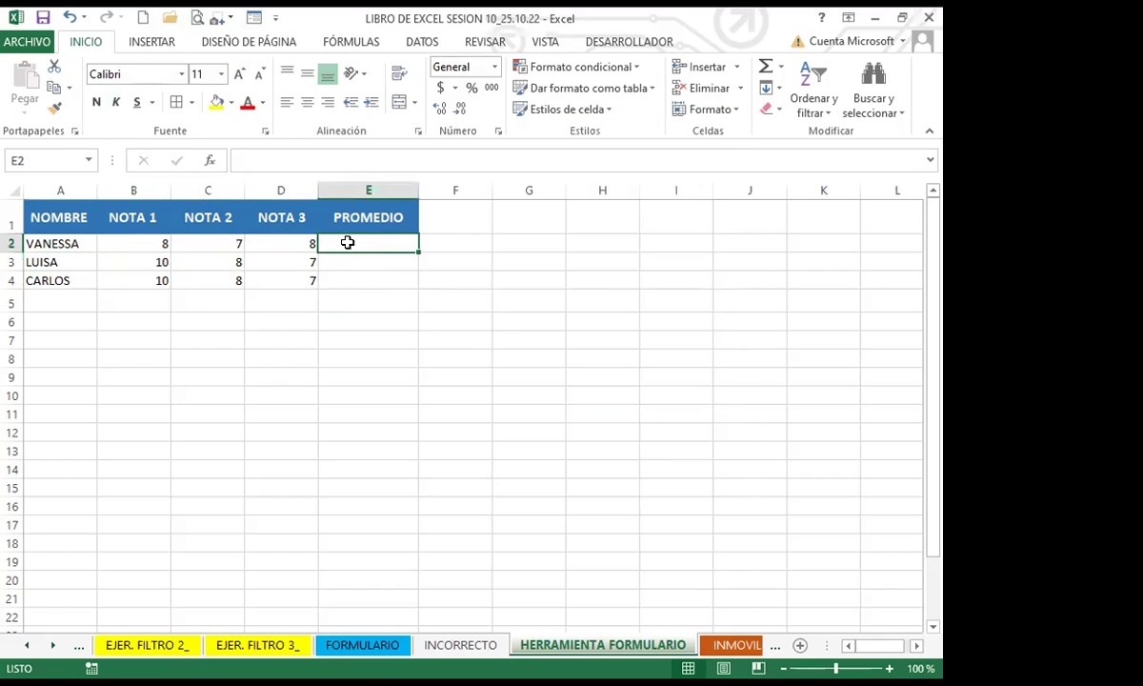
Step: Enter =PROMEDIO(B2:D2) in E2 and fill it down to E4
type("=P")
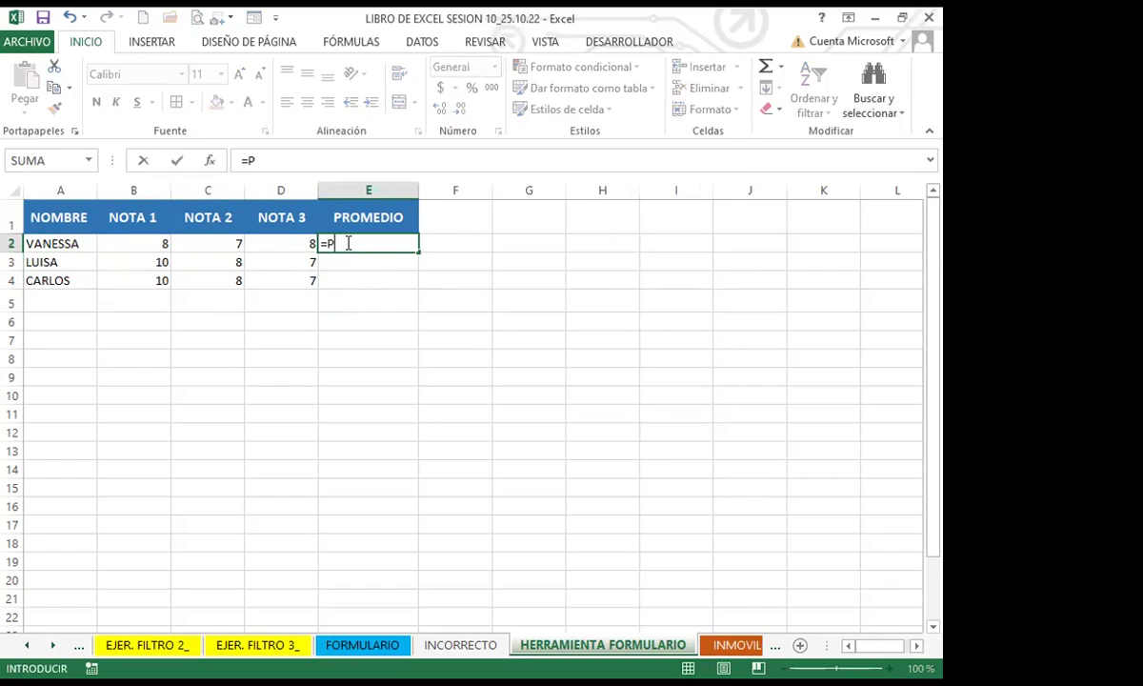
type("RO")
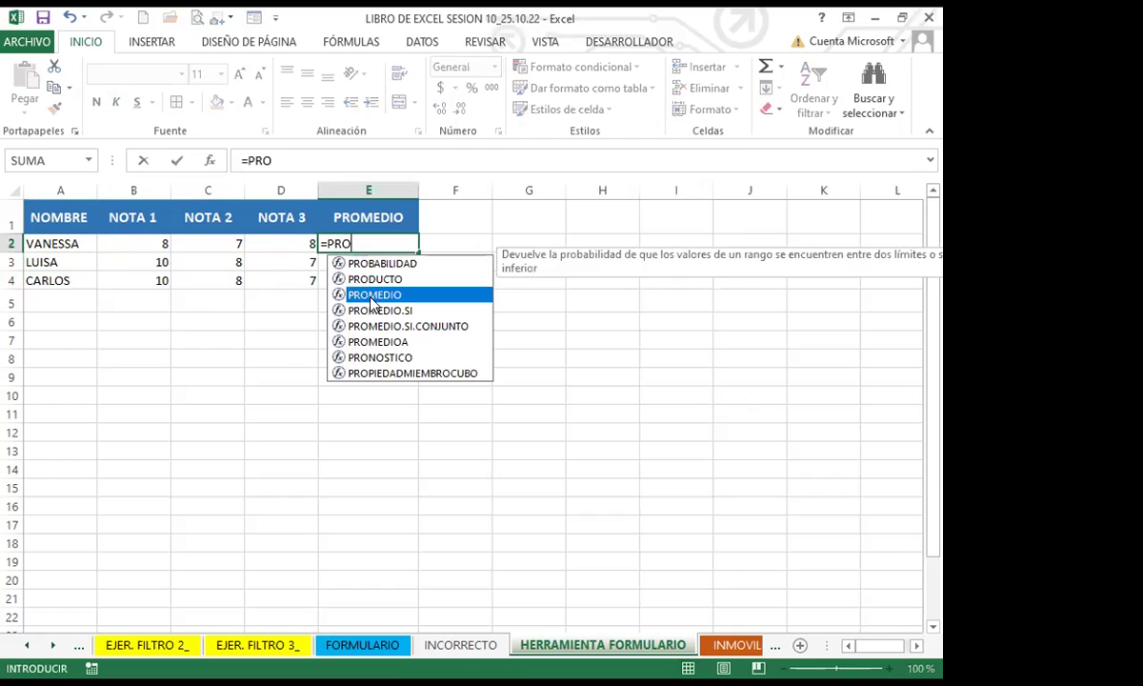
key("Tab")
left_click_drag(142, 244, 263, 238)
key("Return")
left_click(332, 234)
left_click_drag(416, 251, 416, 285)
Step: Reduce the averages to one decimal place: 7.7, 8.3 and 8.3
left_click(460, 109)
triple_click(460, 110)
double_click(460, 109)
left_click(460, 109)
left_click(461, 110)
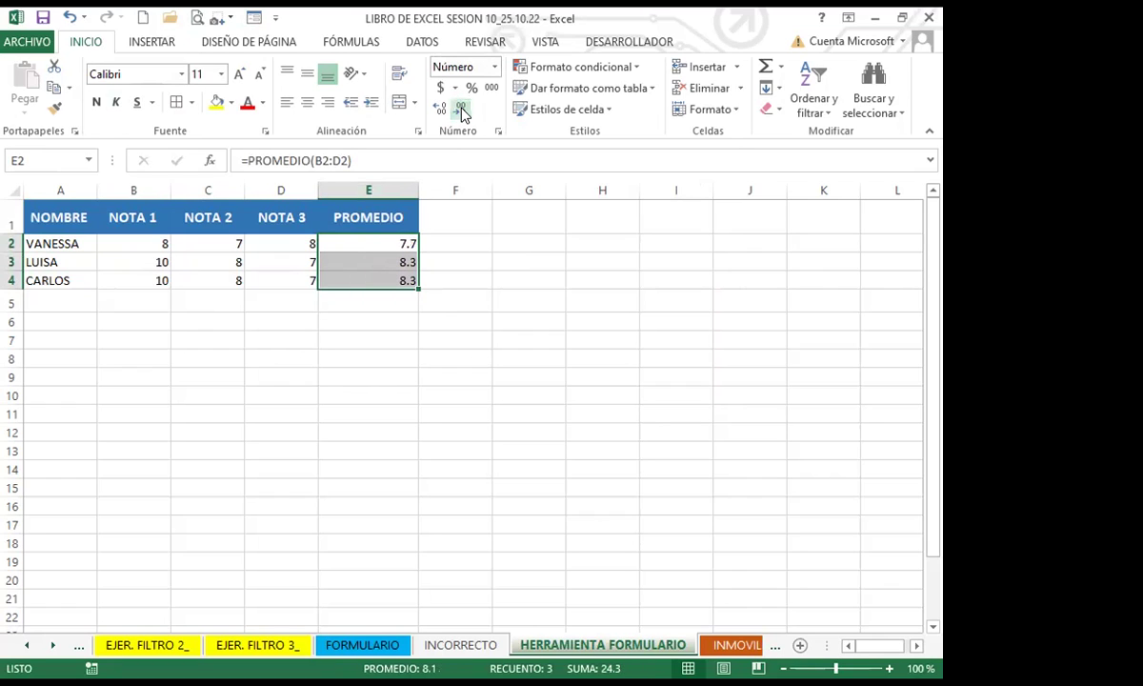
left_click(369, 319)
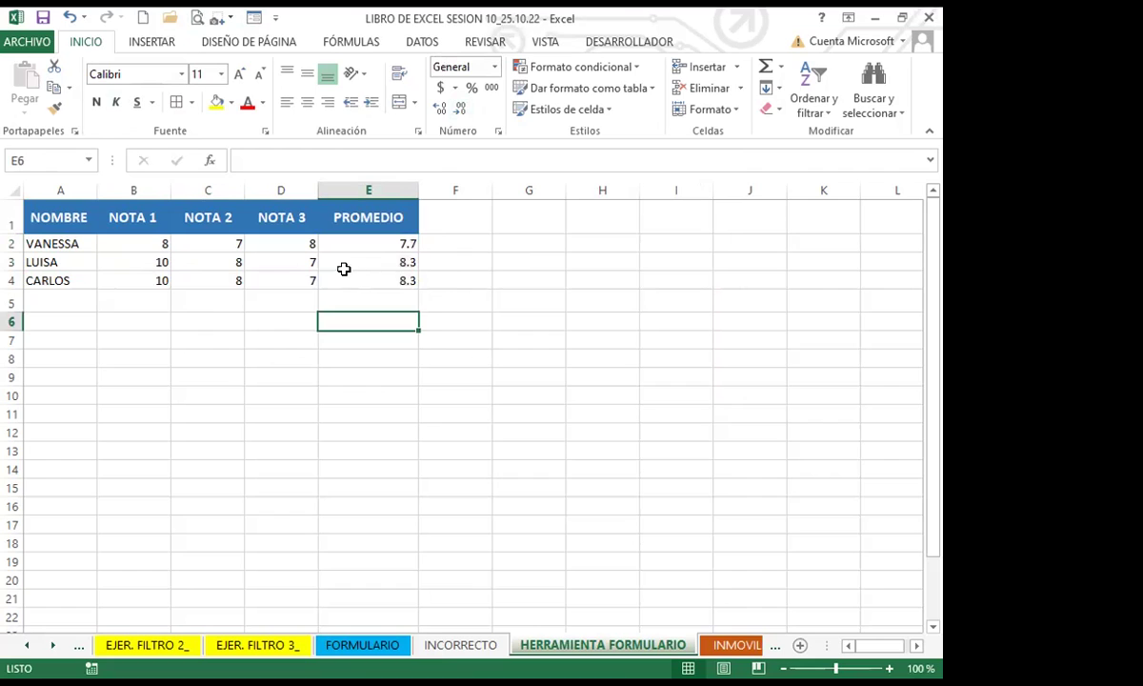
Step: Reopen the data form from the table to show record 1 of 3
left_click(341, 279)
left_click(65, 280)
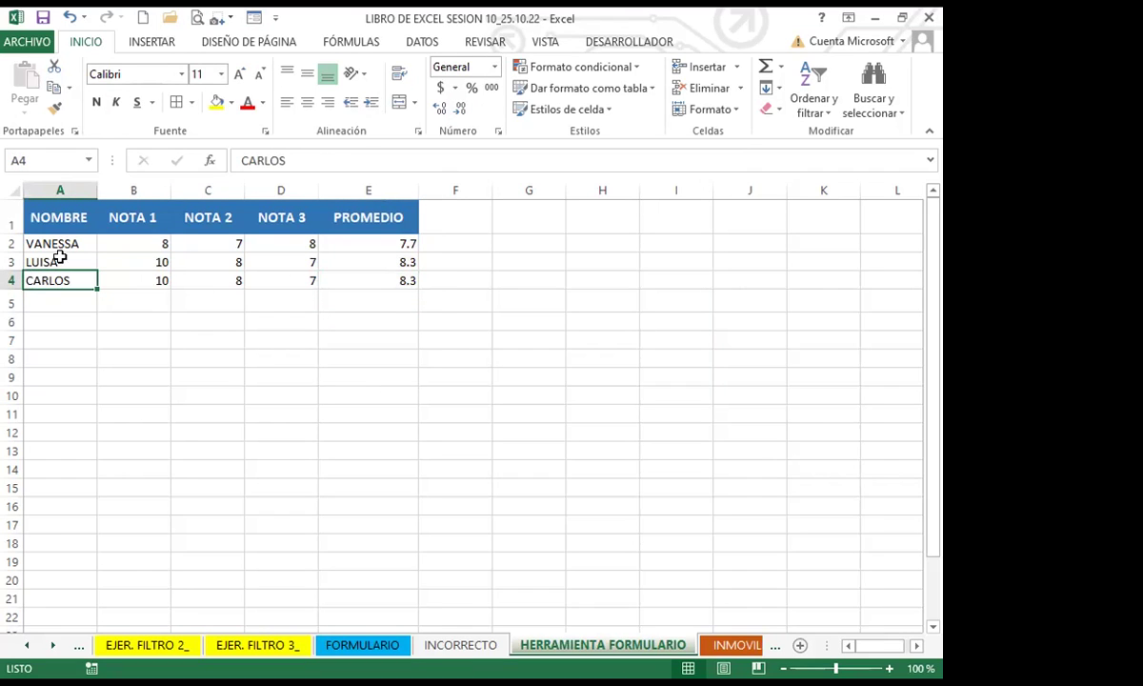
left_click(255, 19)
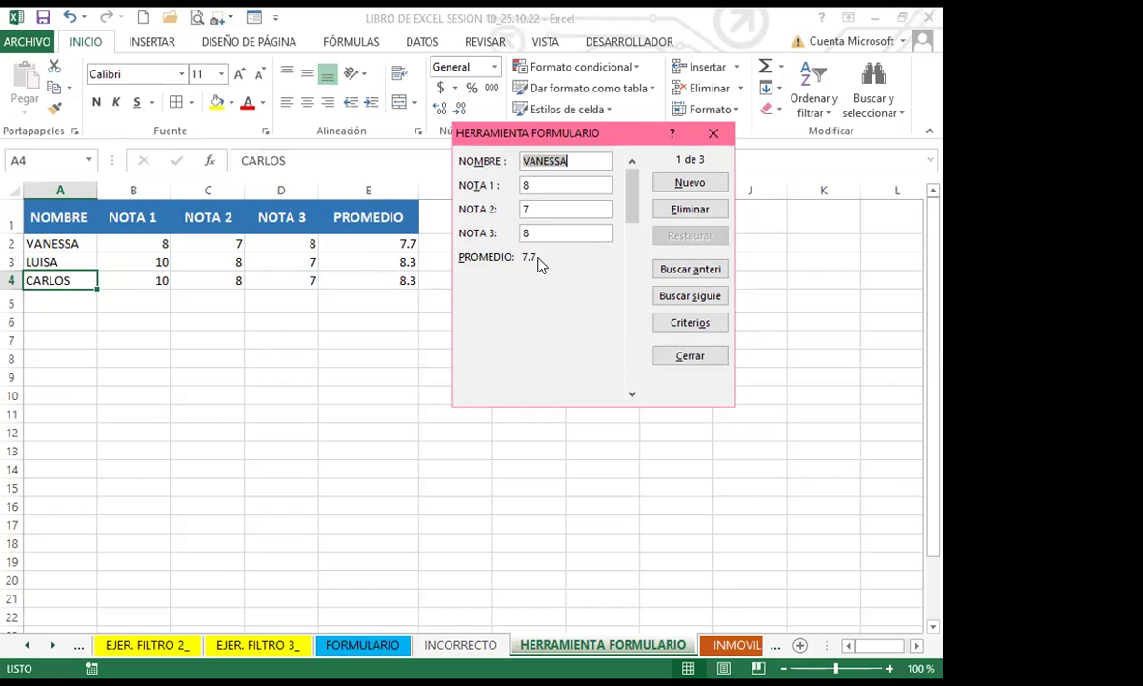
Step: Add a new student record with grades 5, 7 and 8 through the data form
left_click(693, 182)
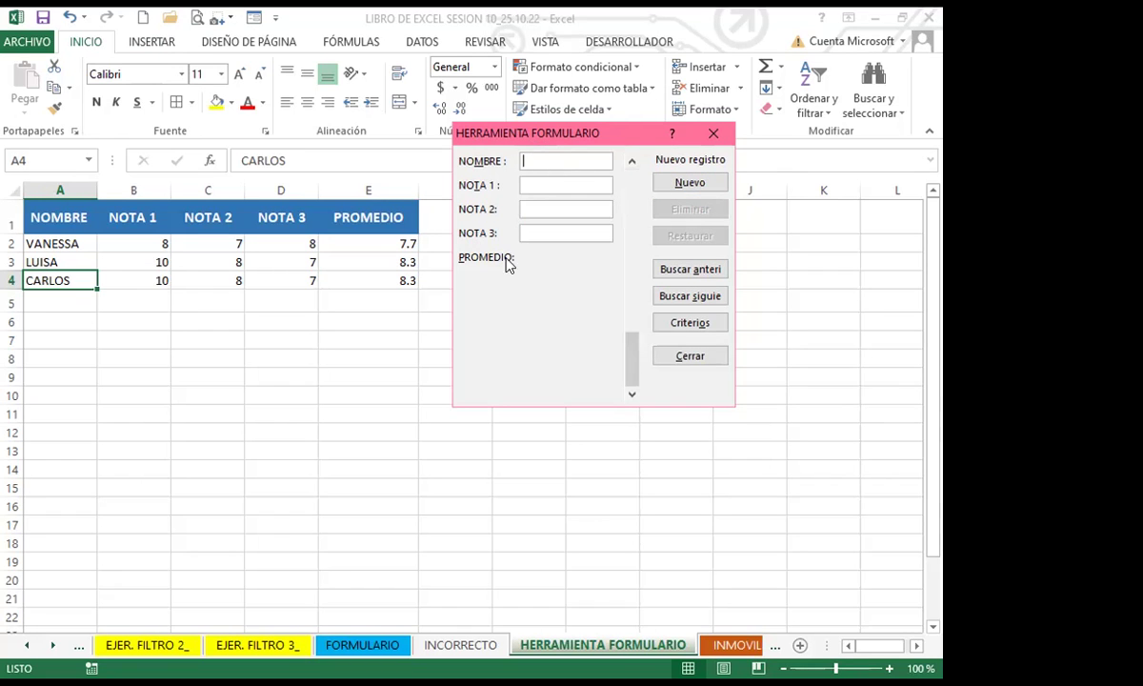
left_click(549, 162)
type("JUAN")
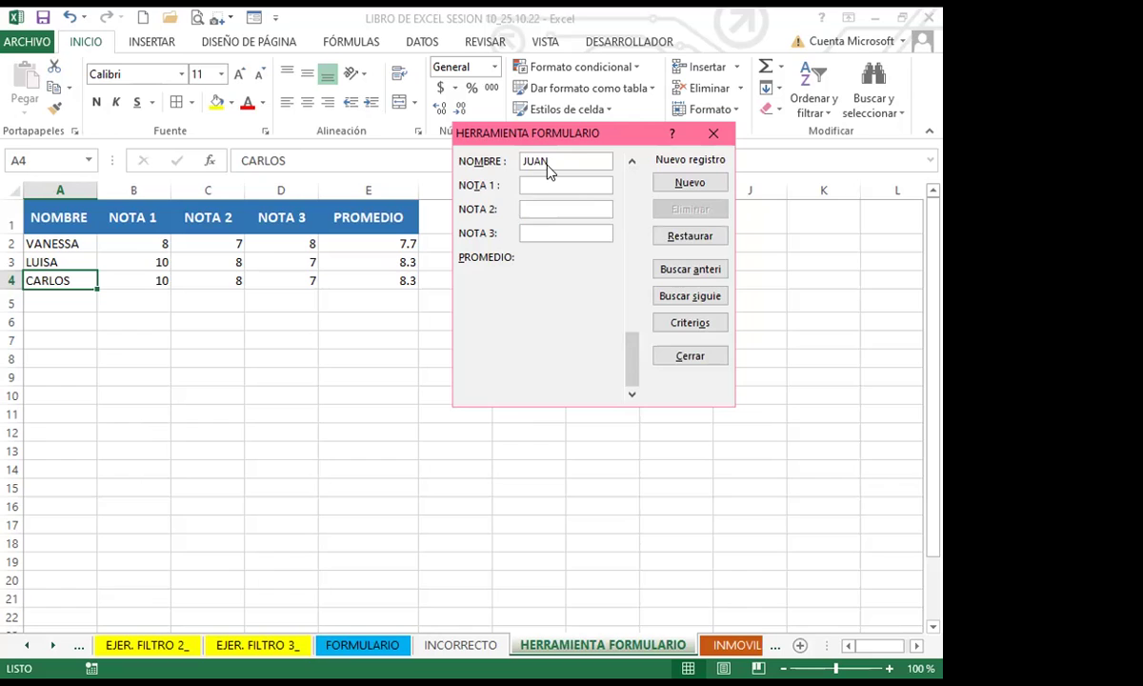
key("Tab")
type("5")
key("Tab")
type("7")
key("Tab")
type("8")
left_click(672, 183)
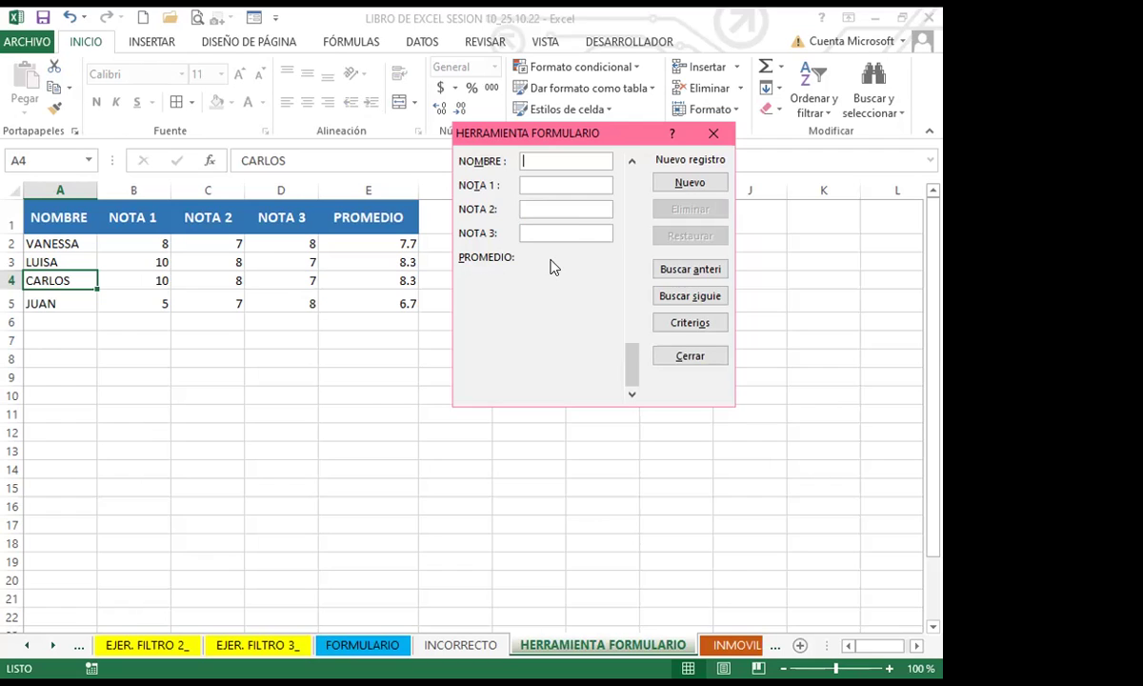
Step: Close the data form and insert a blank row above the last student at row 5
left_click(715, 136)
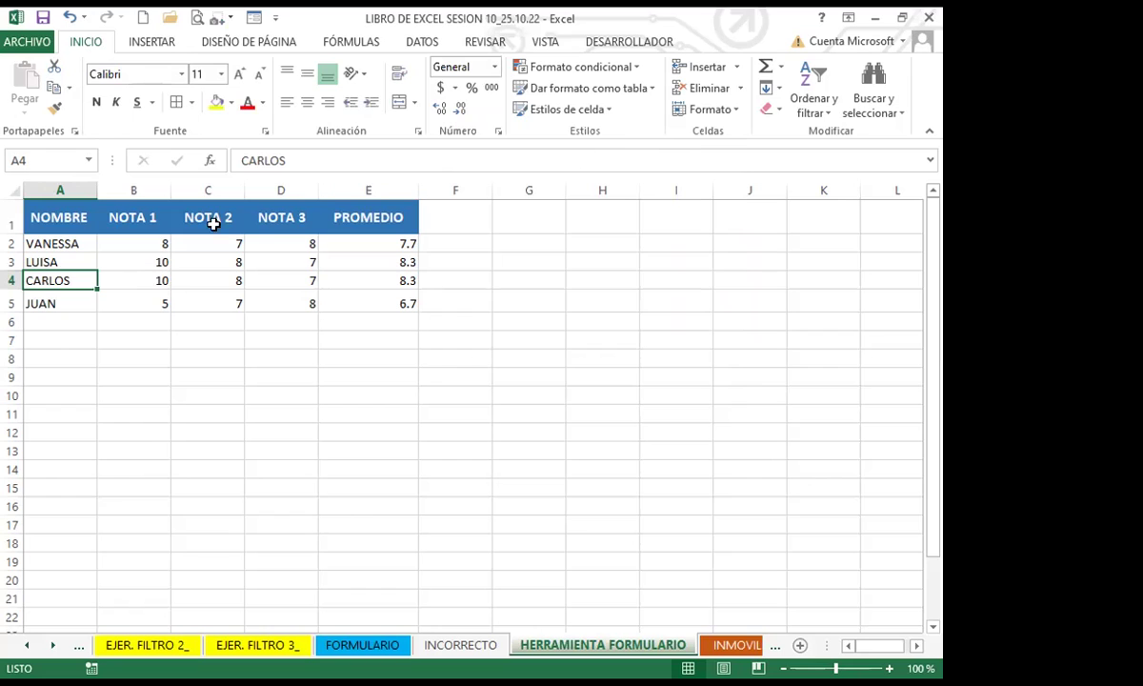
left_click(14, 302)
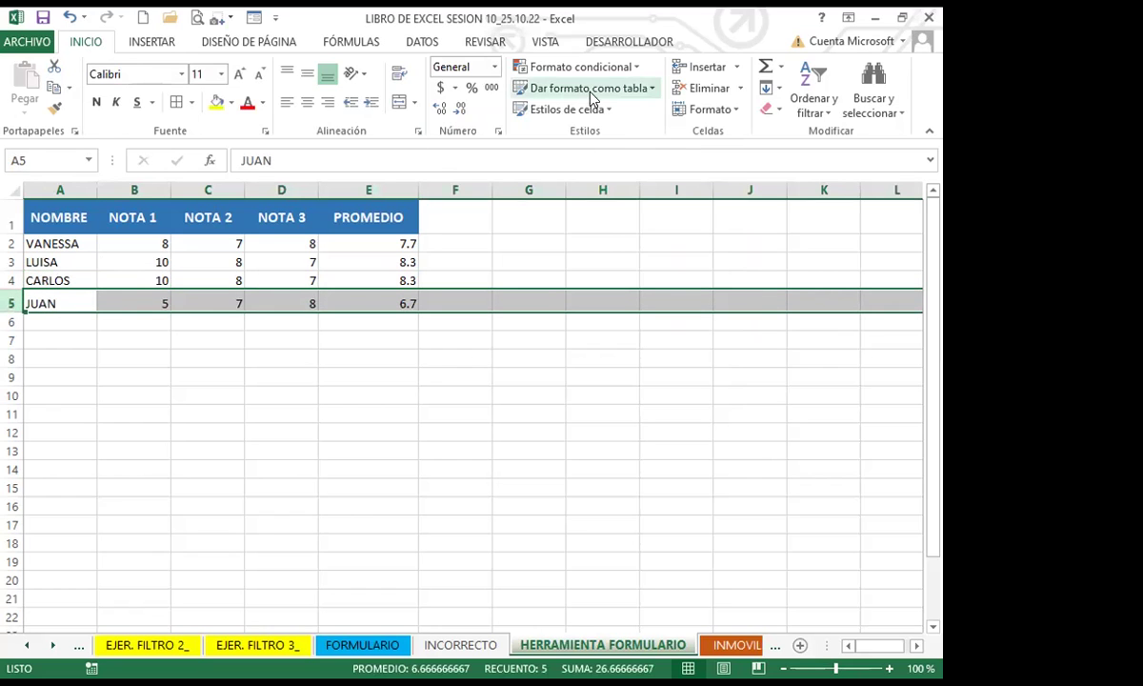
left_click(686, 69)
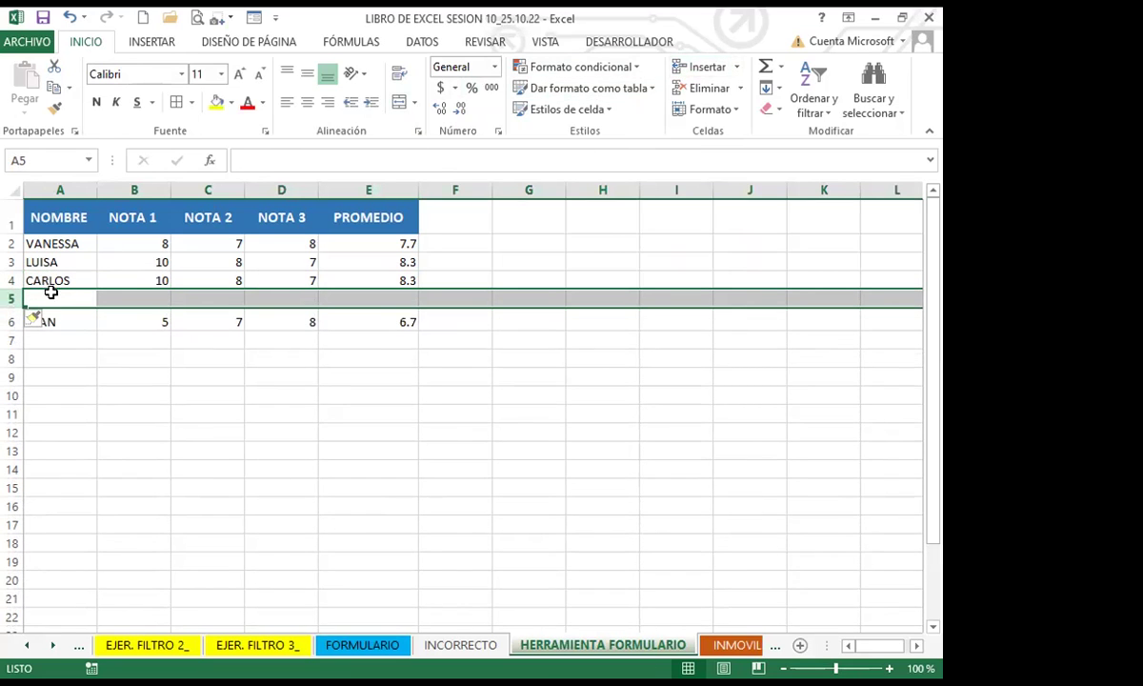
left_click(52, 295)
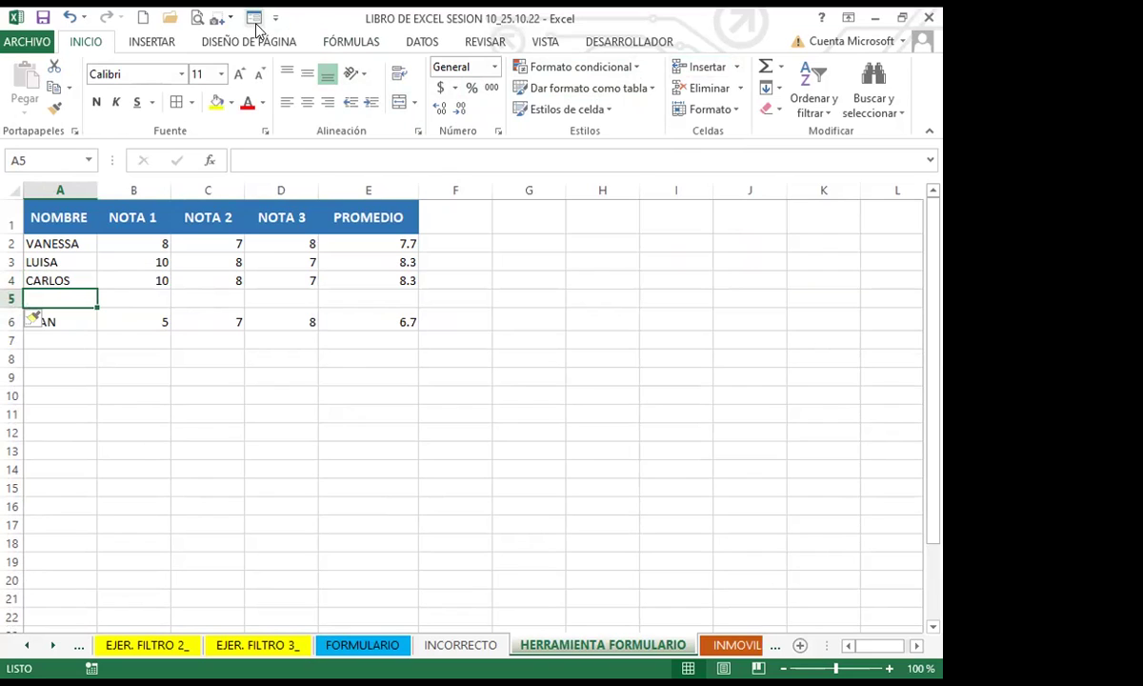
Step: Reopen the data form and move to the empty fourth record
left_click(254, 17)
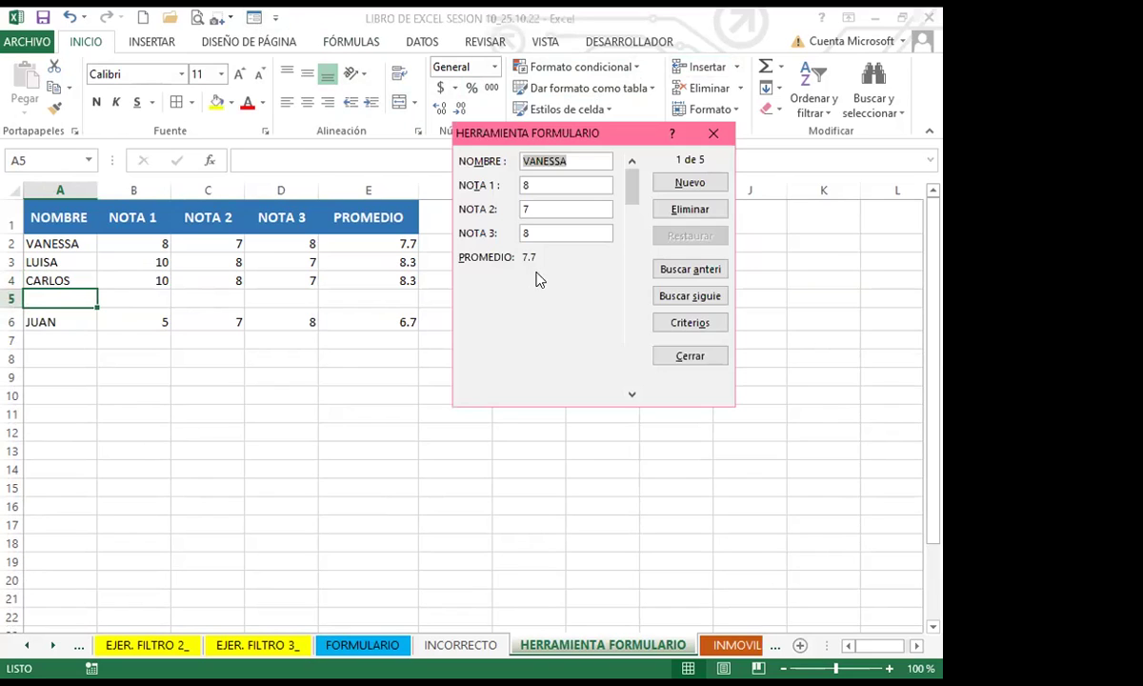
left_click(631, 397)
left_click(630, 396)
left_click(631, 397)
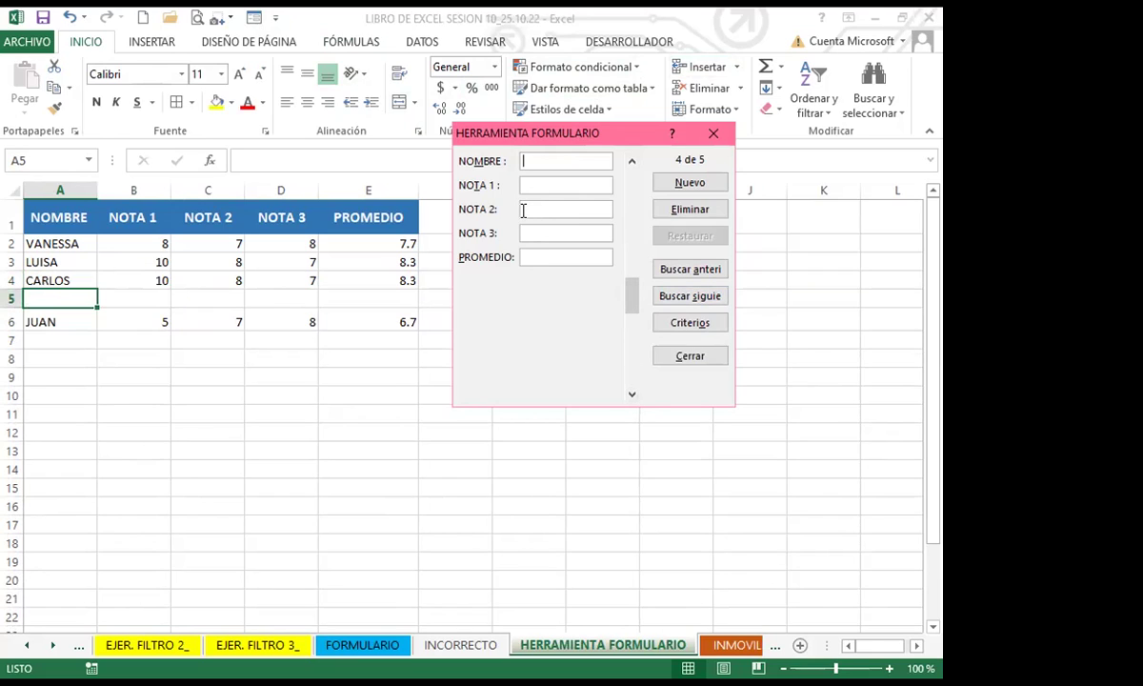
Step: Enter a new student's name with grades 10, 10 and 10, save it, and close the form
type("rafael")
key("BackSpace")
key("BackSpace")
key("BackSpace")
key("BackSpace")
key("BackSpace")
key("BackSpace")
type("RAFAEL")
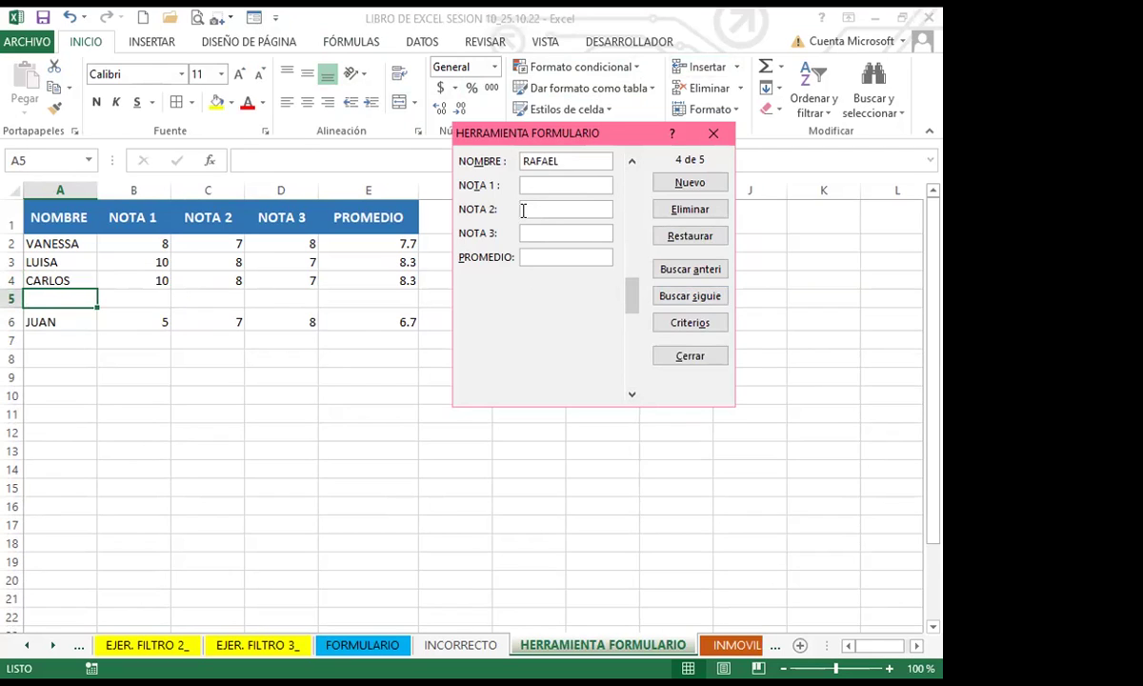
key("Tab")
type("10")
key("Tab")
type("10")
key("Tab")
type("10")
left_click(665, 185)
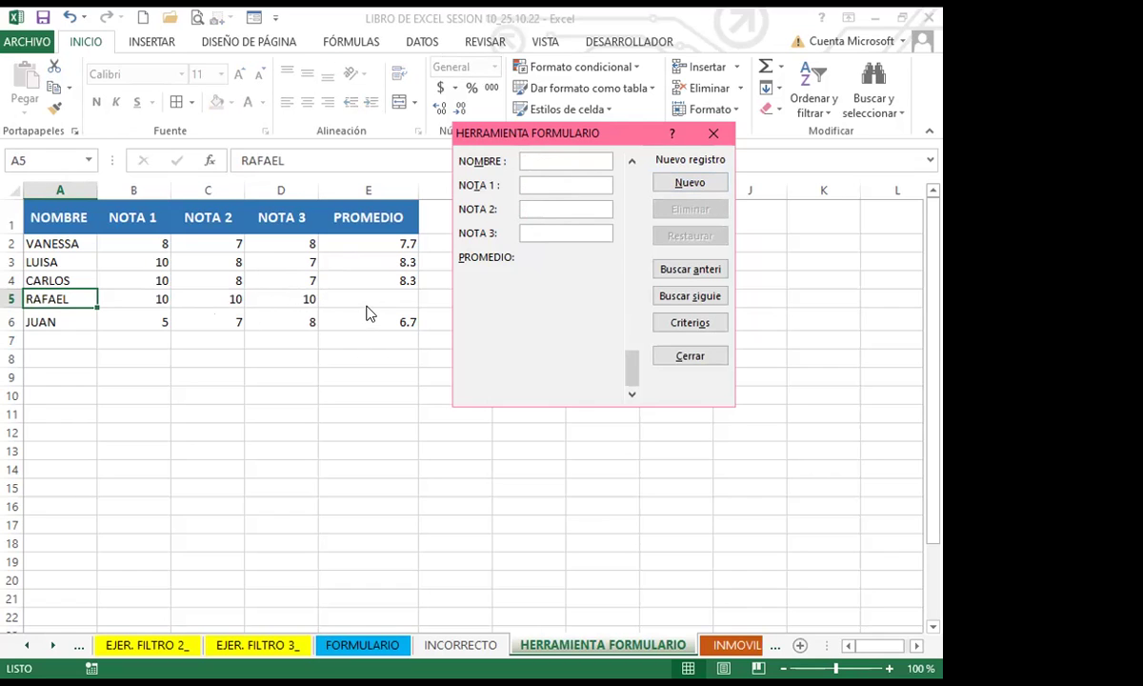
left_click(713, 134)
Step: Clear all names, grades and averages from rows 2 to 6 of the table
left_click(276, 299)
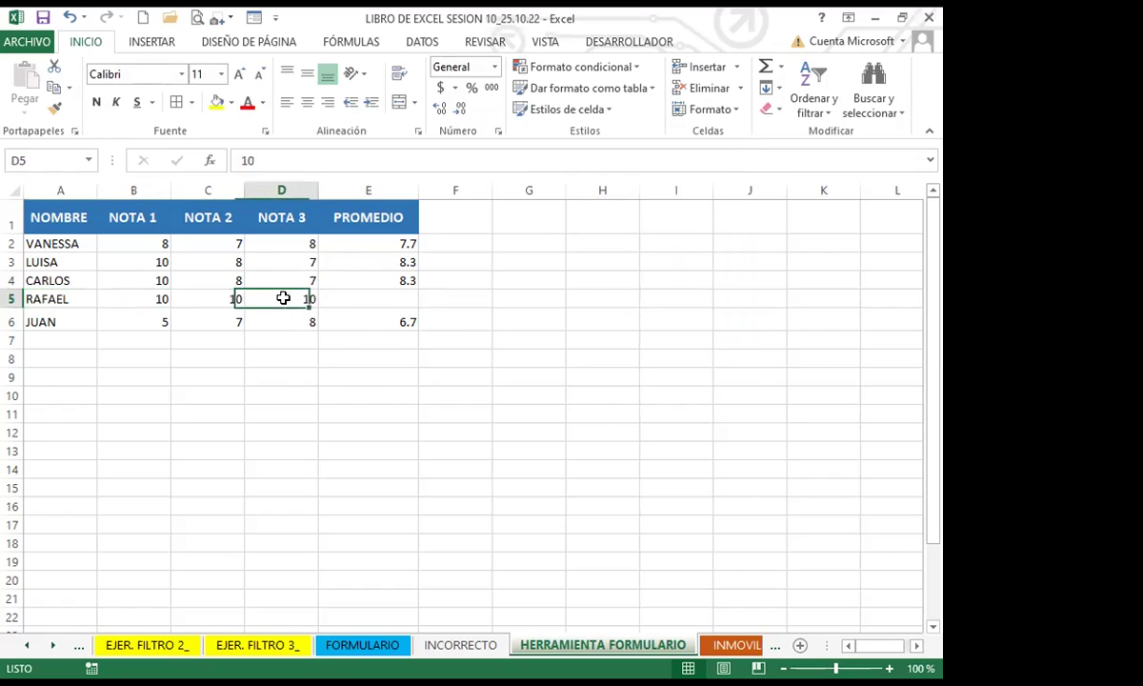
left_click(13, 298)
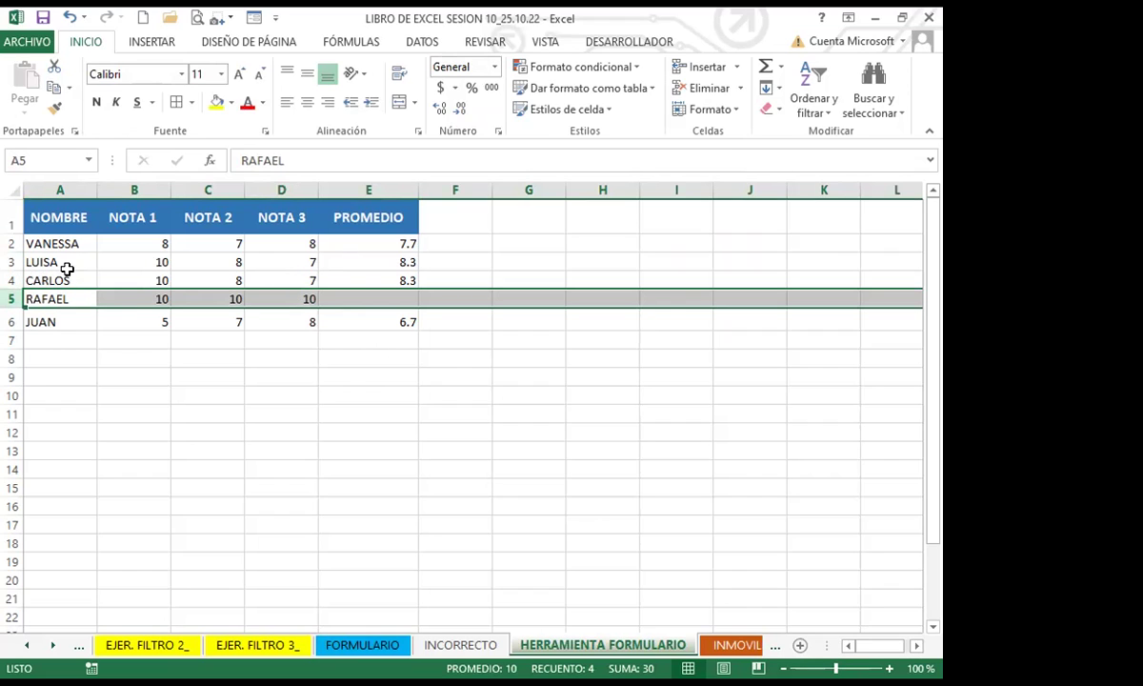
left_click(12, 262)
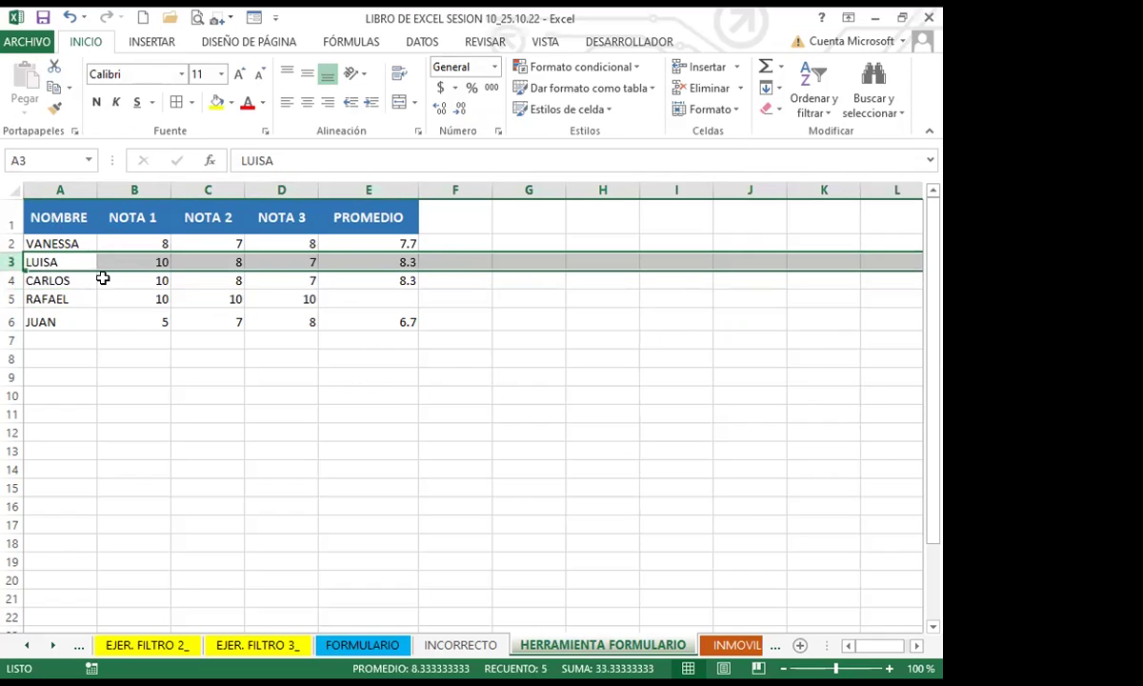
left_click(296, 296)
left_click(354, 299)
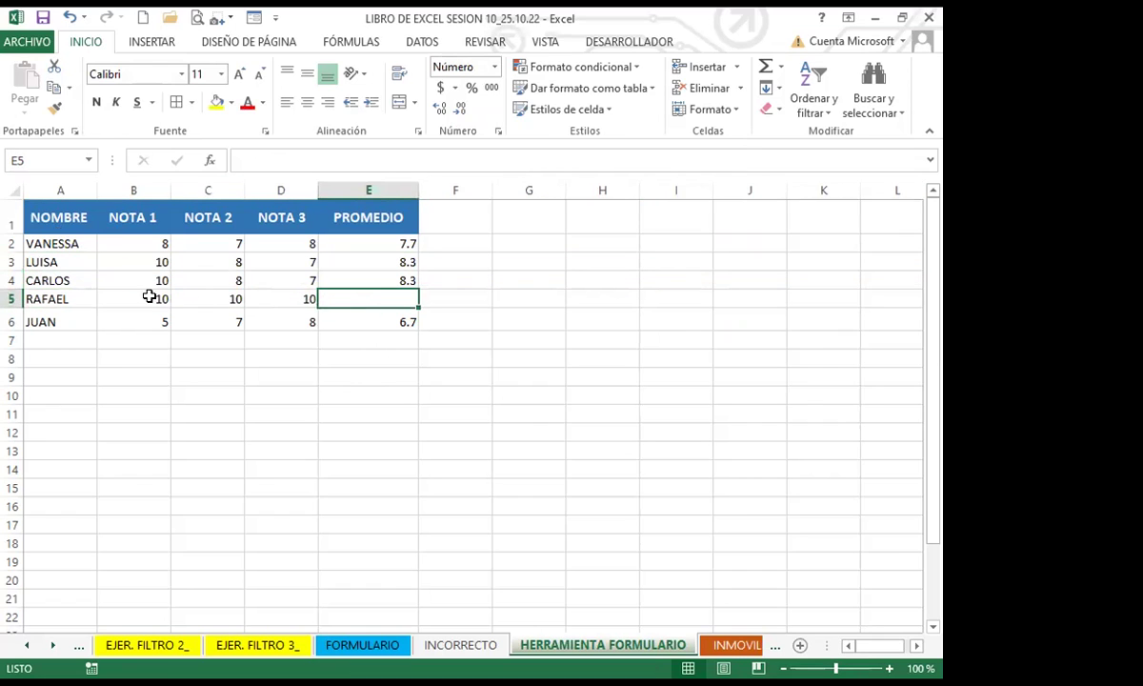
left_click(87, 295)
left_click(376, 298)
left_click_drag(382, 240, 379, 321)
key("Delete")
left_click_drag(88, 246, 292, 320)
key("Delete")
Step: Enter the formula =PROMEDIO(B2:D2) in cell E2
left_click(373, 239)
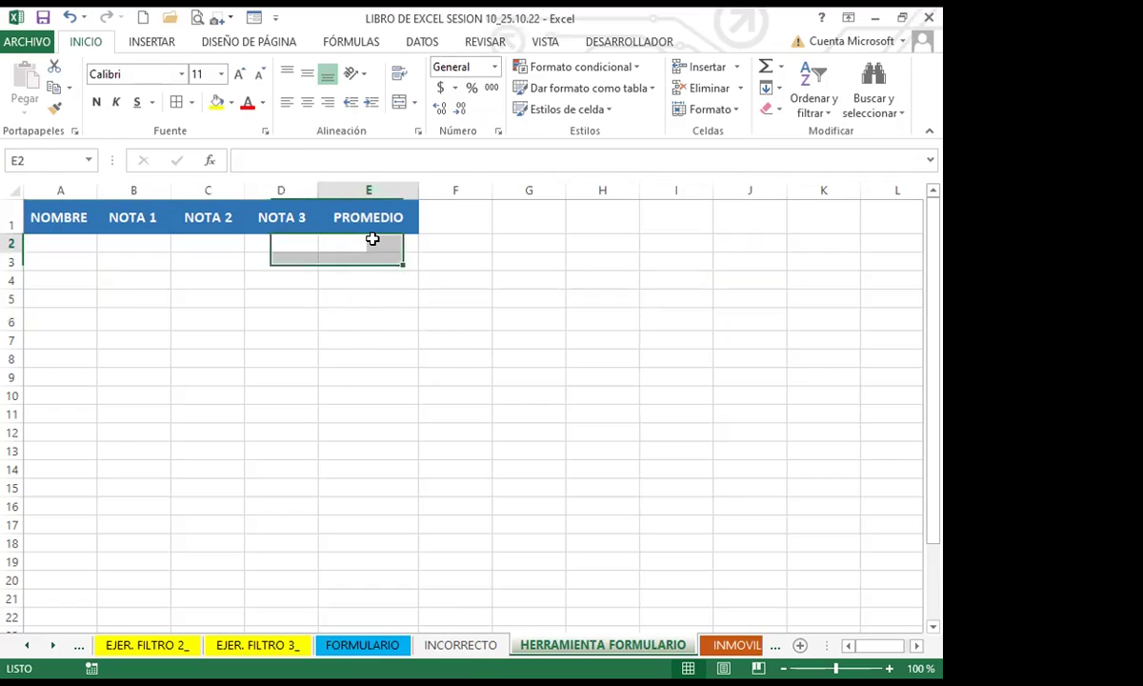
type("=")
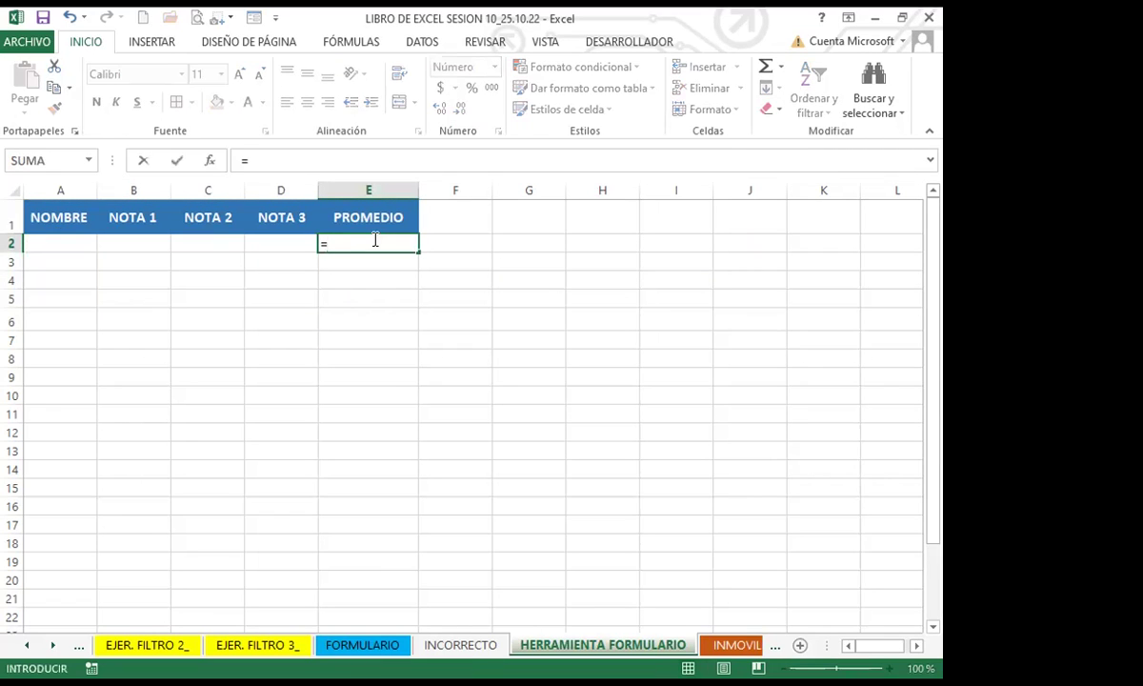
type("pro")
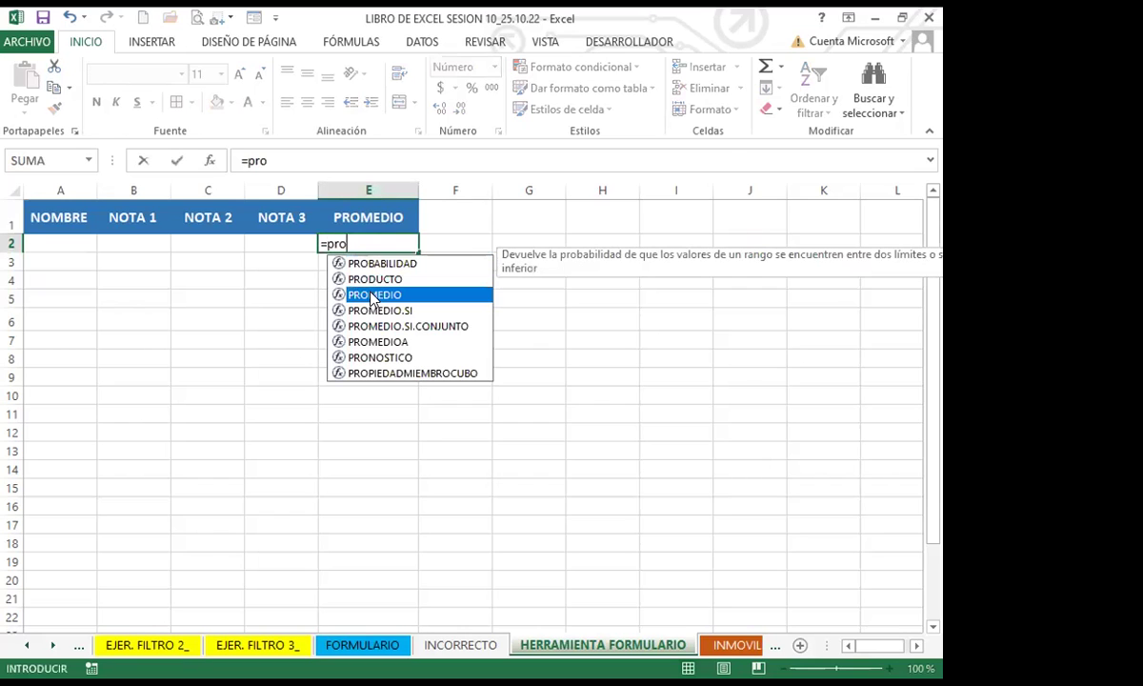
key("Tab")
left_click_drag(129, 243, 286, 245)
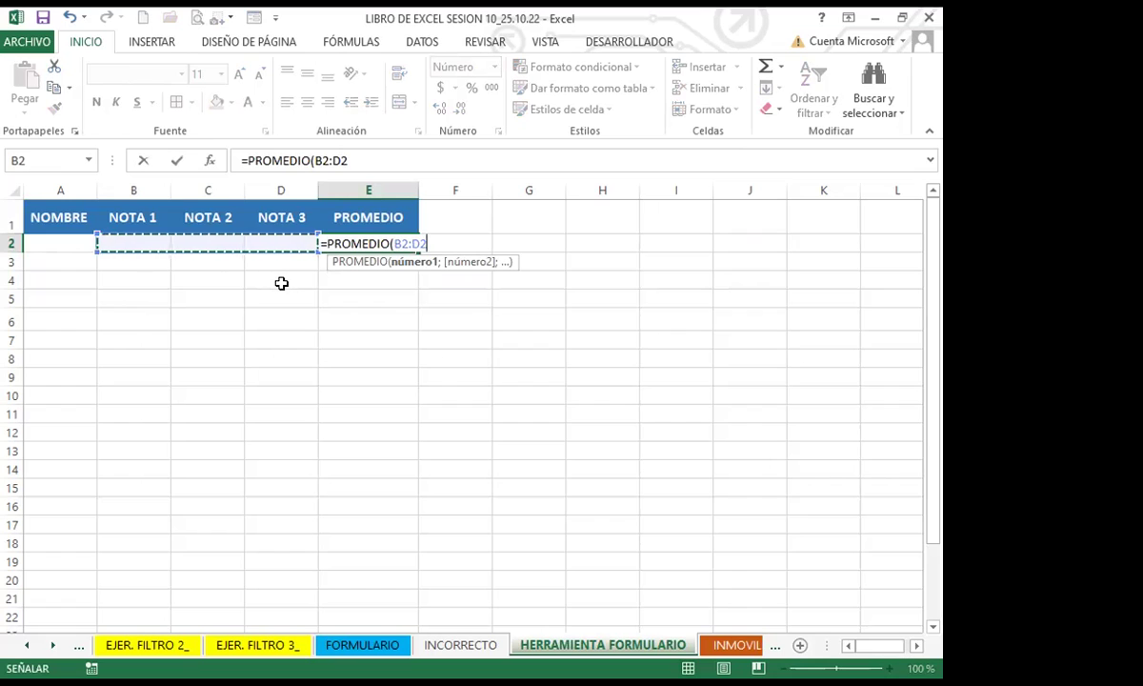
key("Return")
Step: Fill the average formula down to E6, then delete the copies in E3:E6
left_click(389, 242)
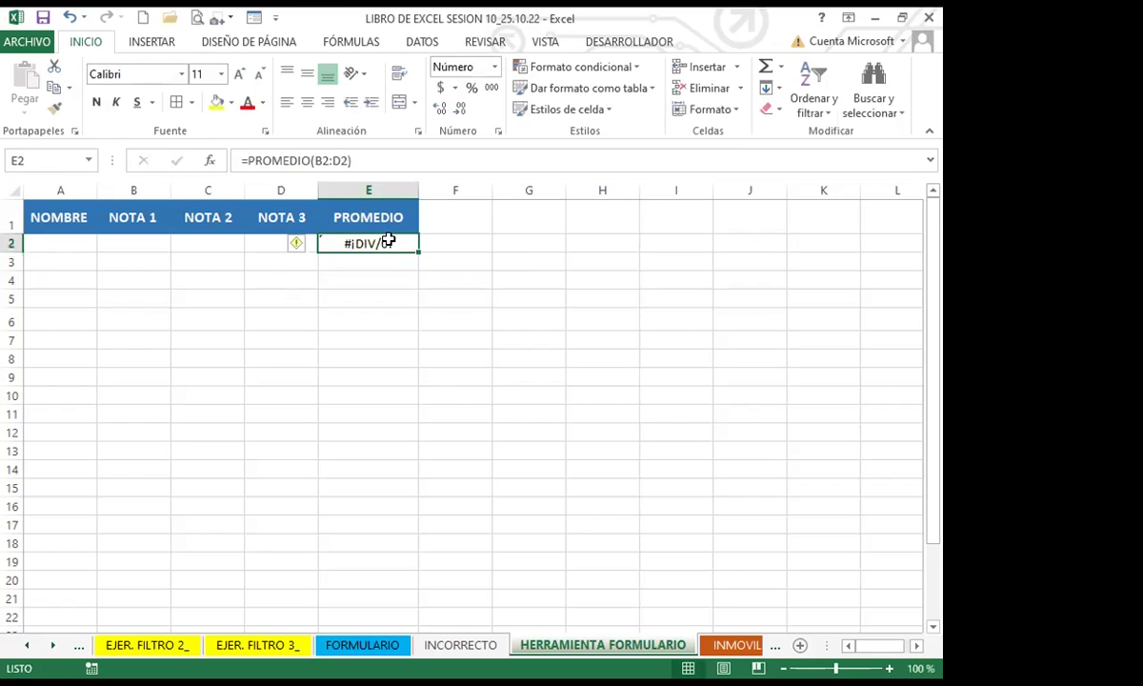
left_click_drag(416, 251, 401, 328)
left_click_drag(376, 260, 357, 321)
key("Delete")
left_click(370, 242)
left_click(72, 241)
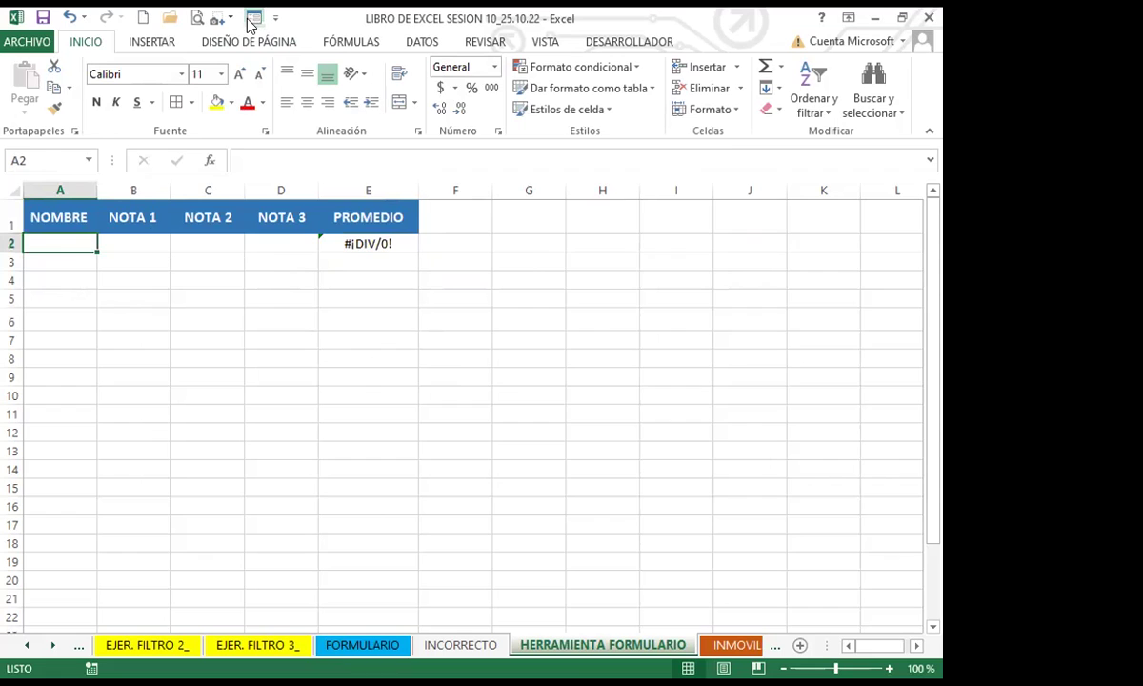
Step: Open the data form and add a first student with grades 8, 7 and 9
left_click(251, 19)
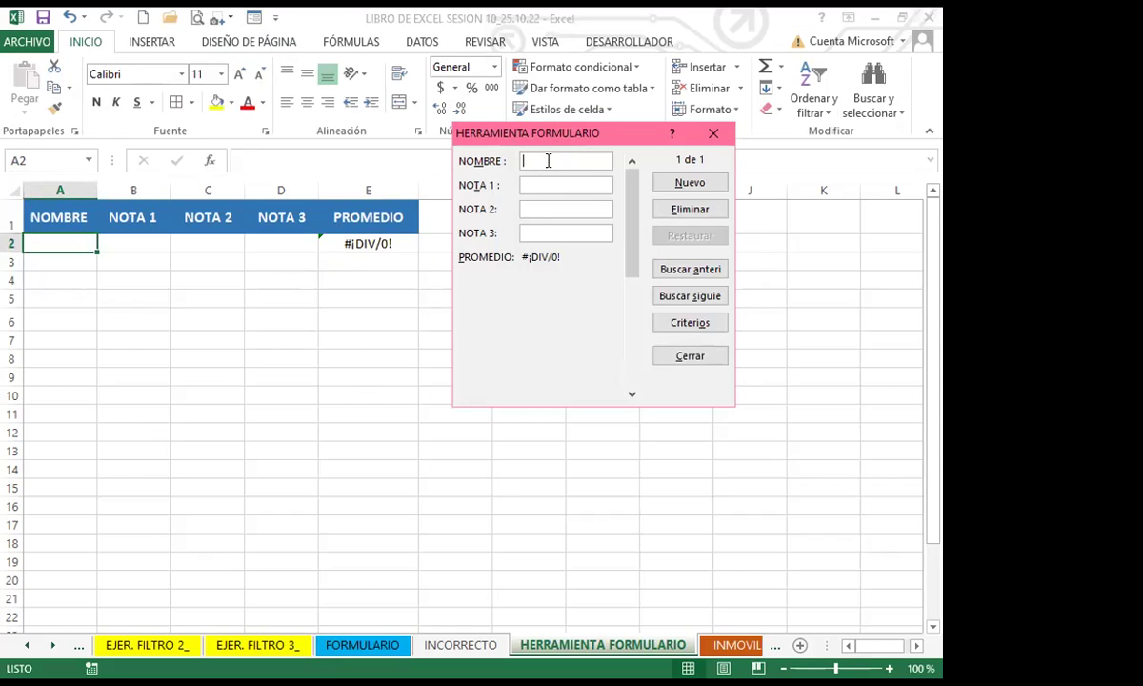
type("ana")
key("BackSpace")
key("BackSpace")
key("BackSpace")
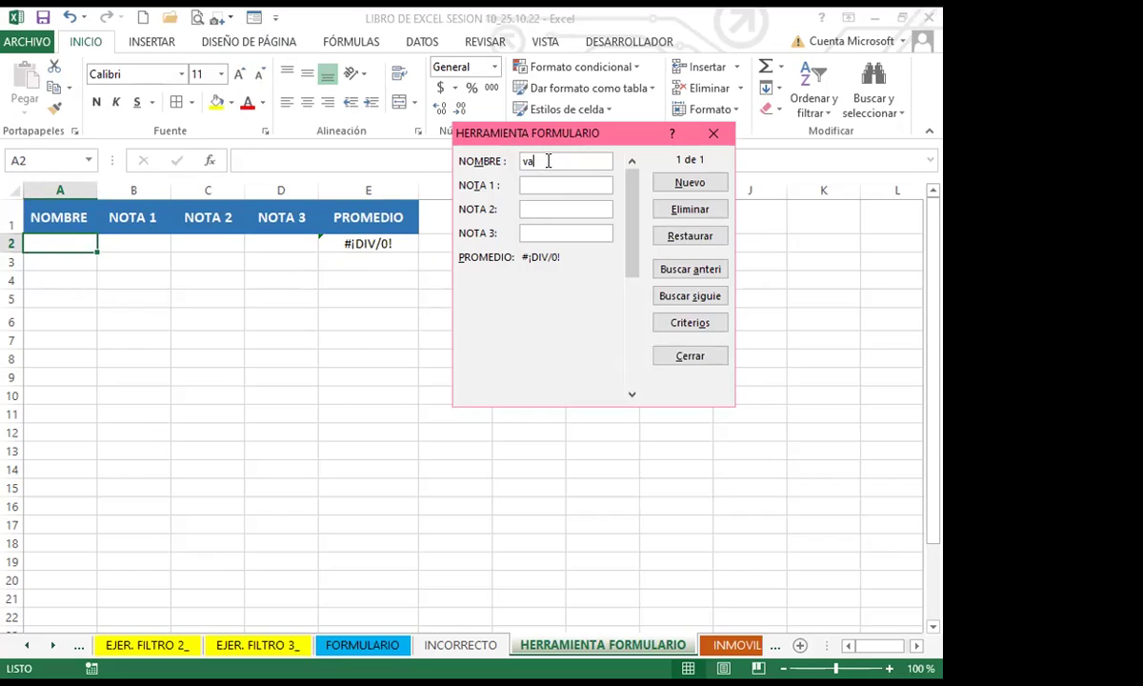
type("ASTRID")
key("Tab")
type("8")
key("Tab")
type("7")
key("Tab")
type("9")
key("Tab")
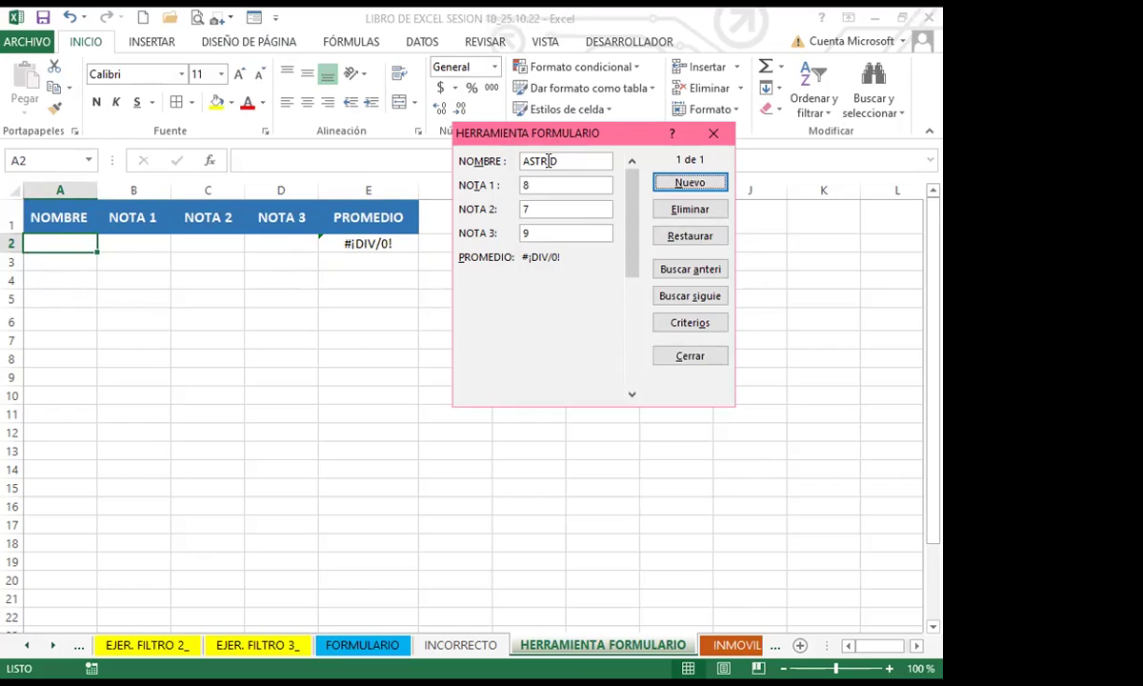
key("Return")
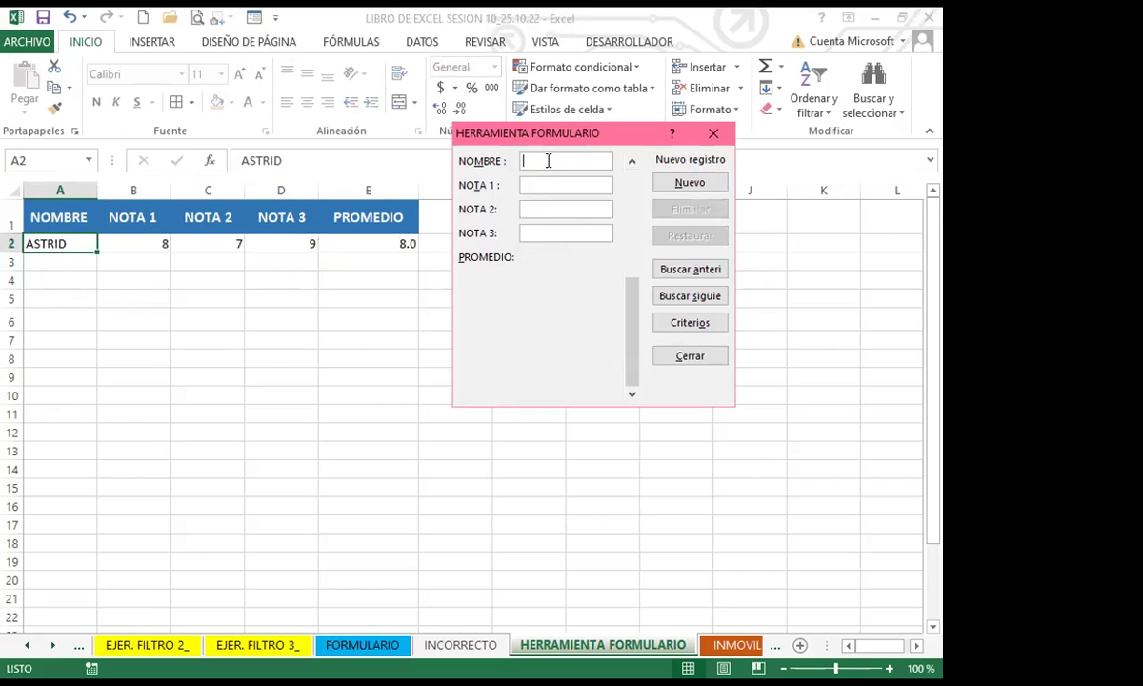
Step: Add a second student with grades 10, 5 and 8
type("CARLOS")
key("Tab")
type("10")
key("Tab")
type("5")
key("Tab")
type("8")
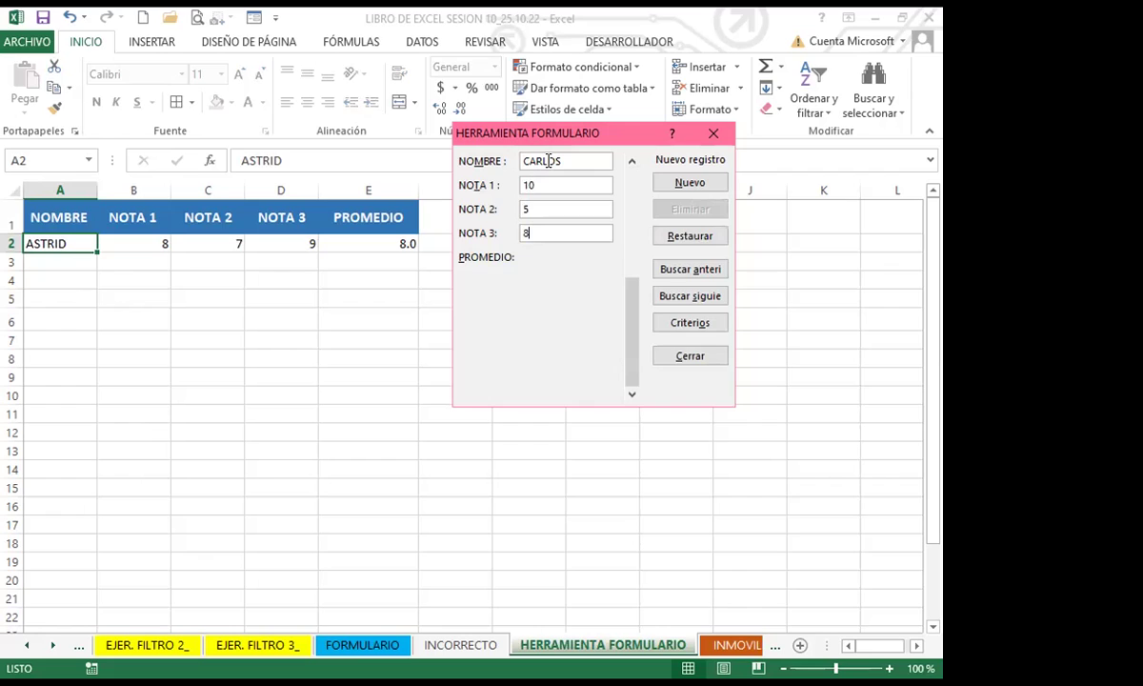
key("Return")
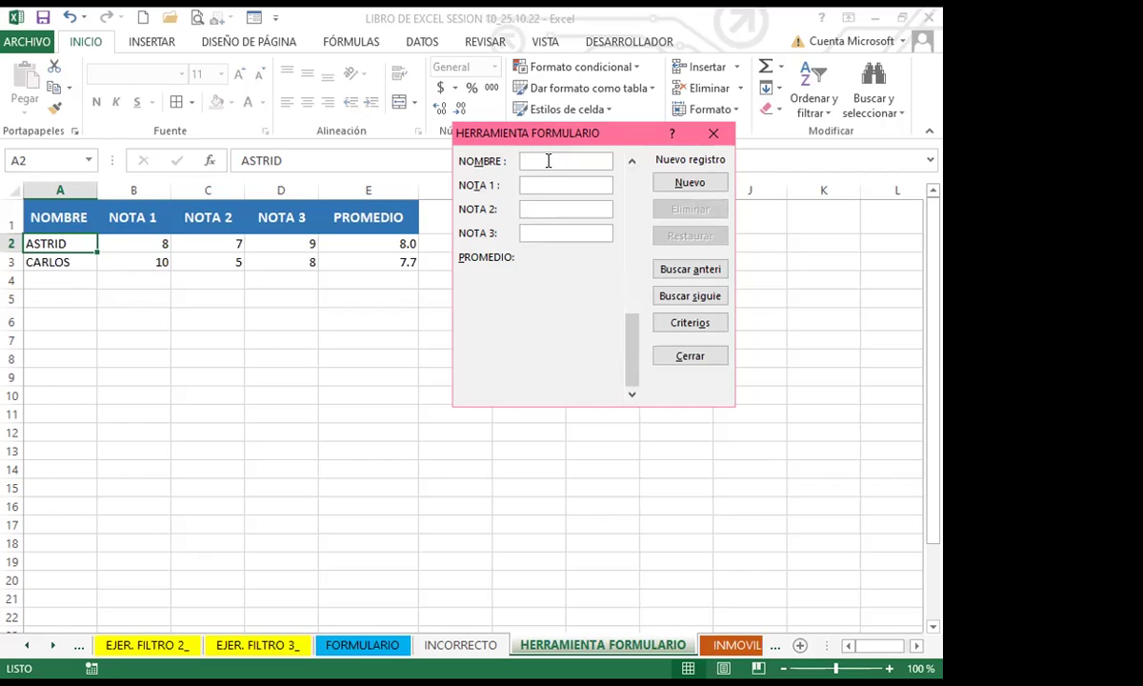
Step: Add a third student with grades 10, 6 and 7, then close the form
type("KUIS")
key("BackSpace")
key("BackSpace")
key("BackSpace")
key("BackSpace")
type("LUIS")
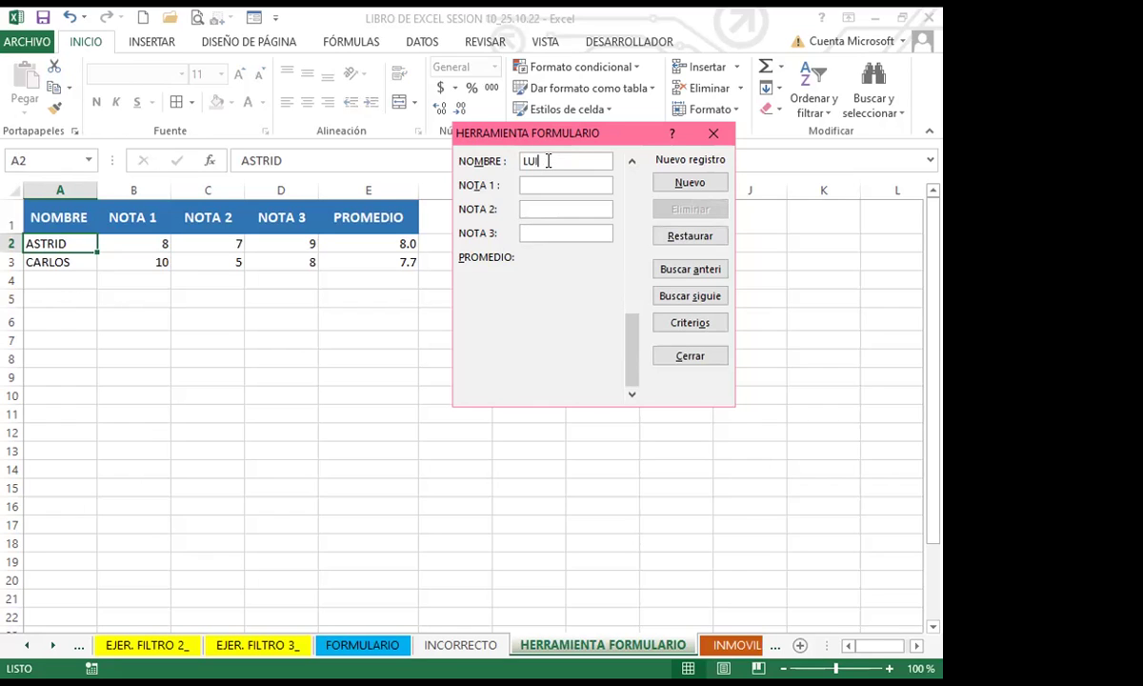
key("Tab")
type("10")
key("Tab")
type("6")
key("Tab")
type("7")
key("Return")
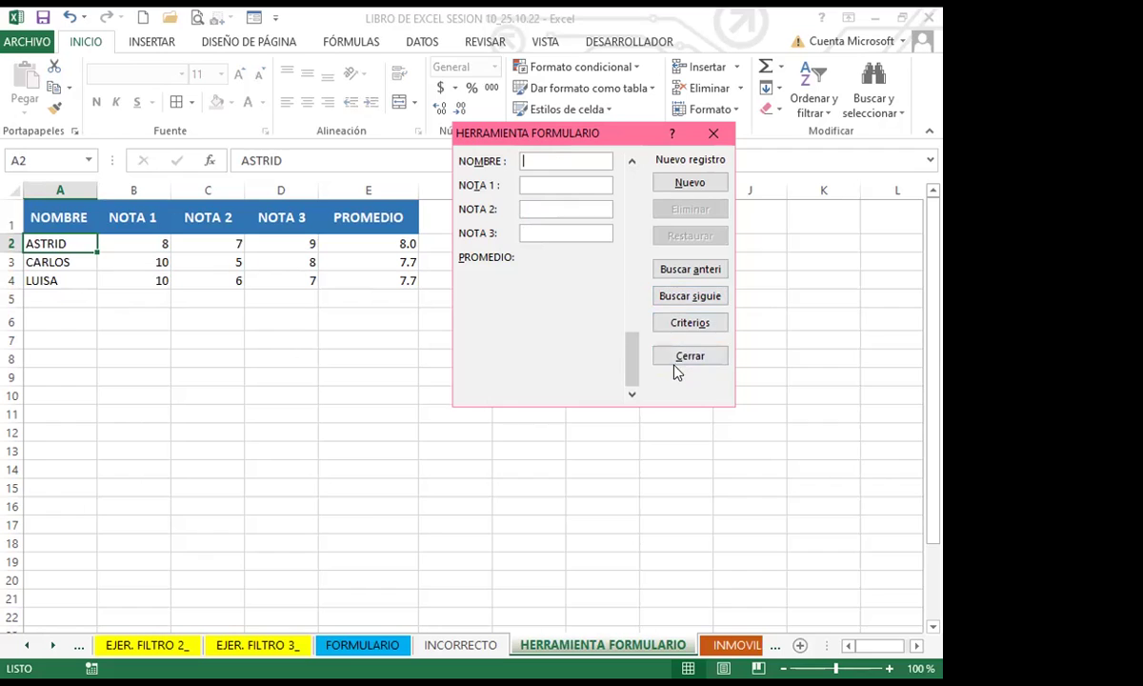
left_click(703, 135)
Step: Insert a blank row at row 3 of the grades table
left_click(10, 262)
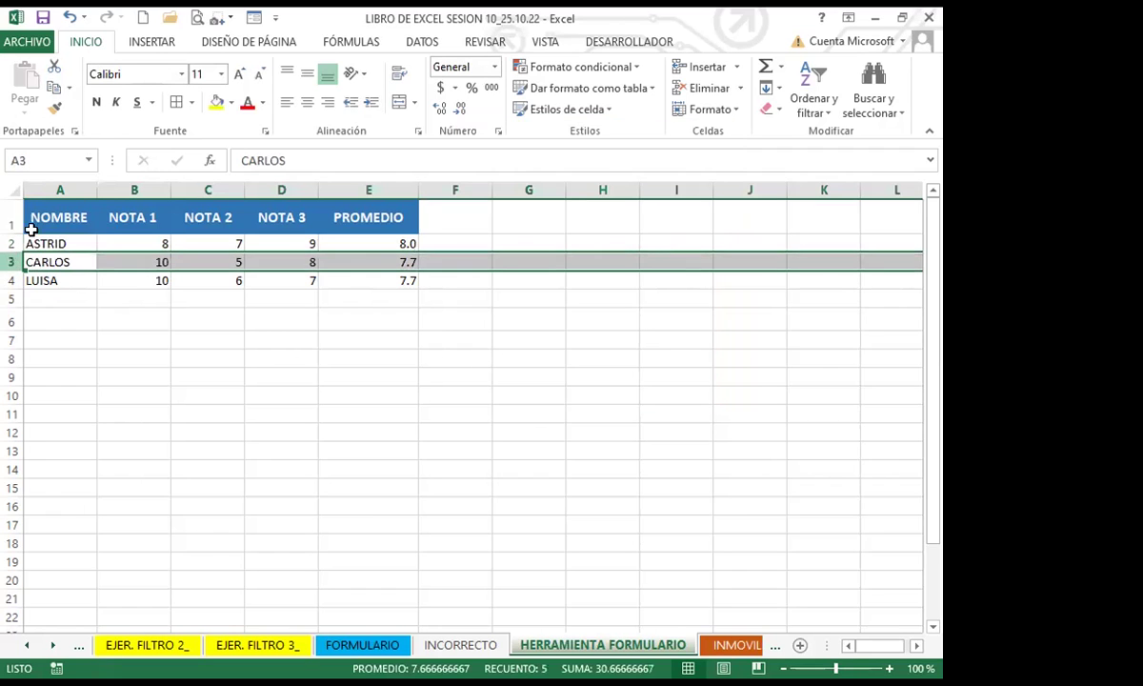
left_click(693, 66)
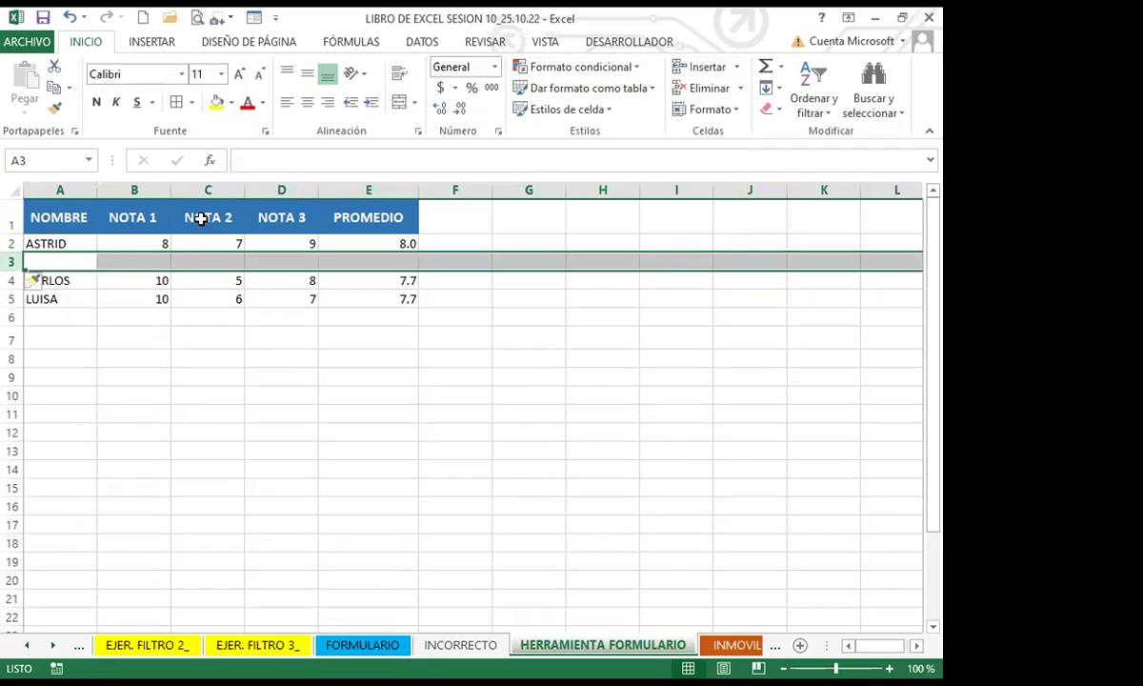
left_click(54, 260)
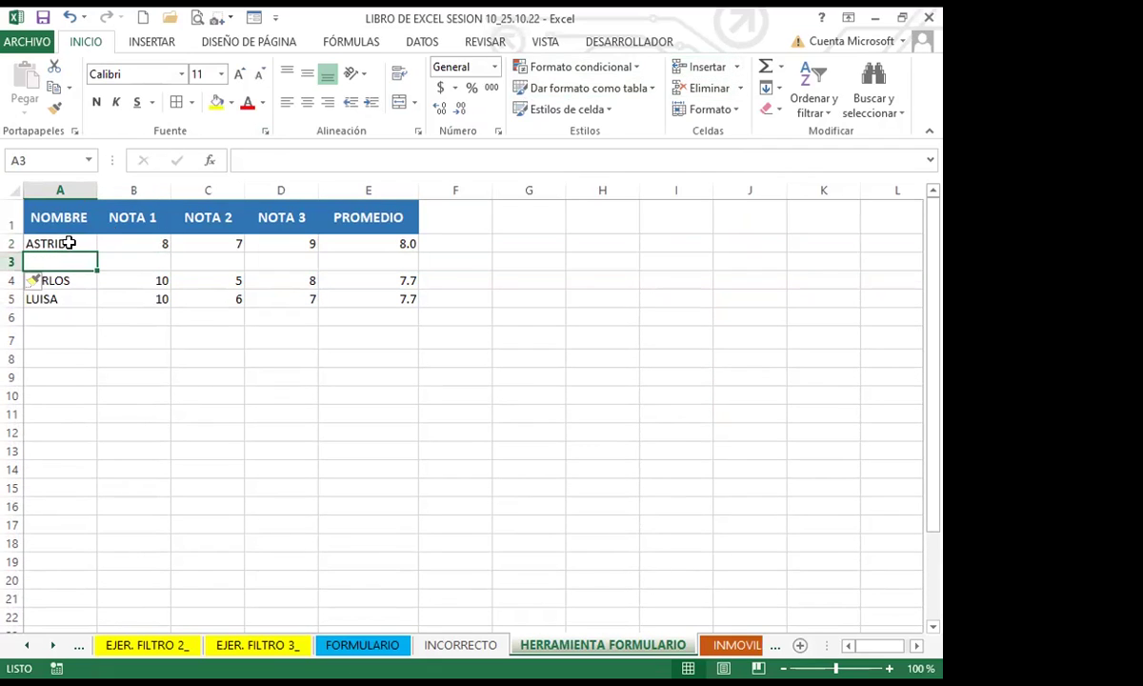
left_click(69, 243)
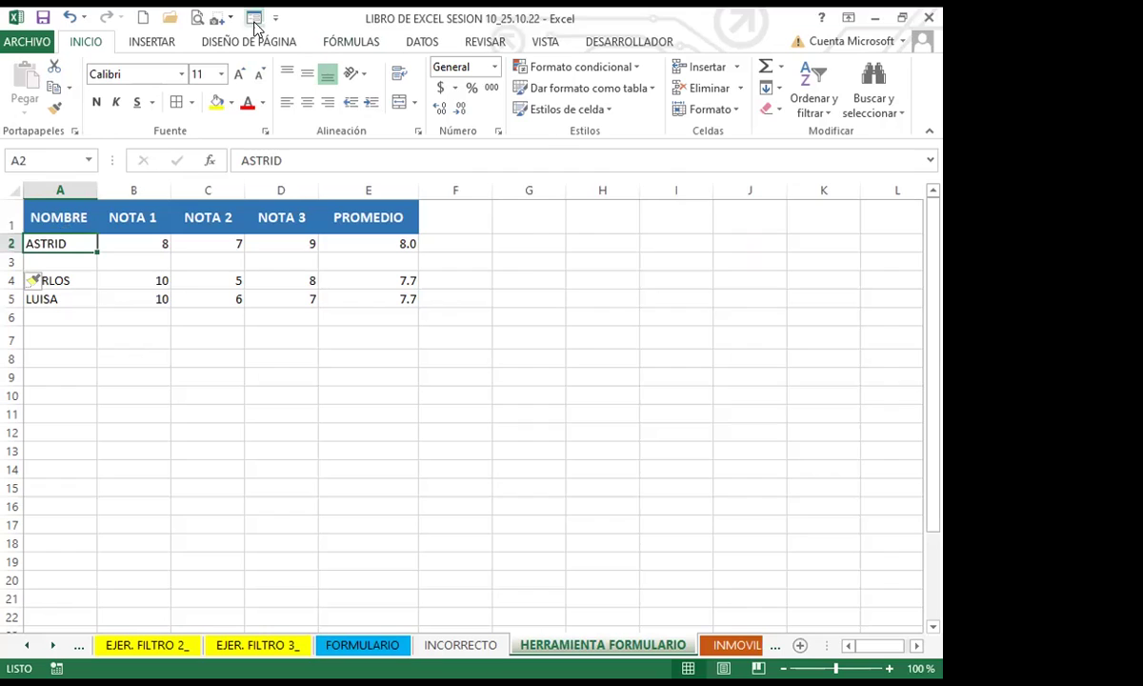
Step: Open the data form on a new record and enter the student's name and NOTA 1 of 10
left_click(253, 18)
left_click(632, 393)
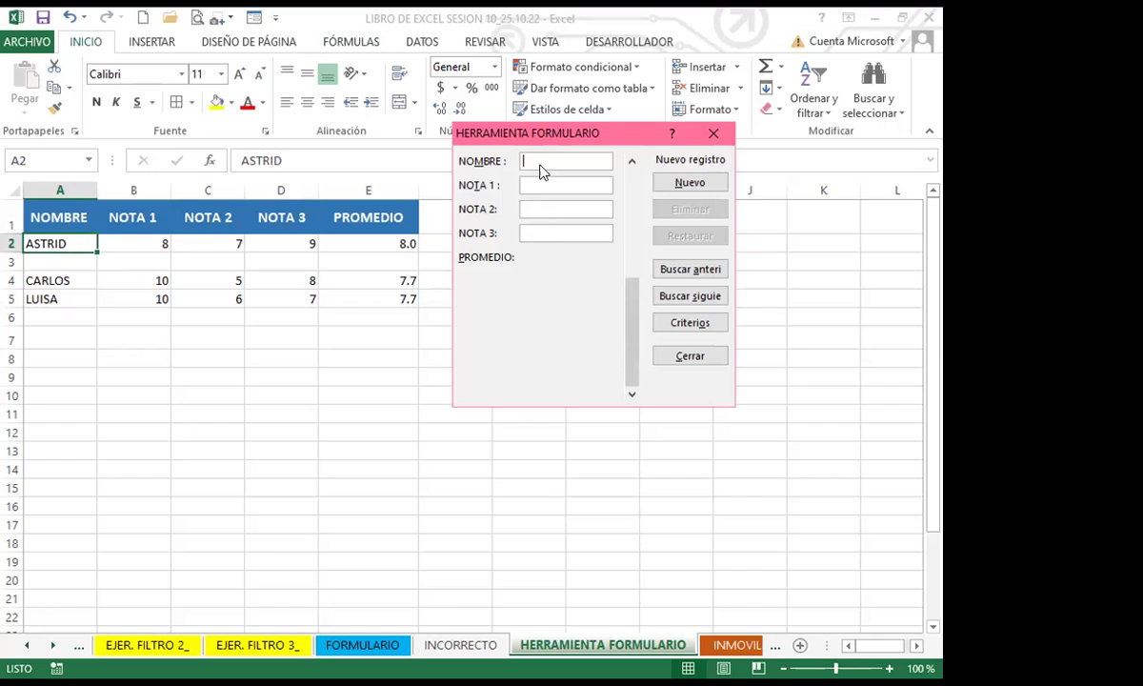
type("MARIO")
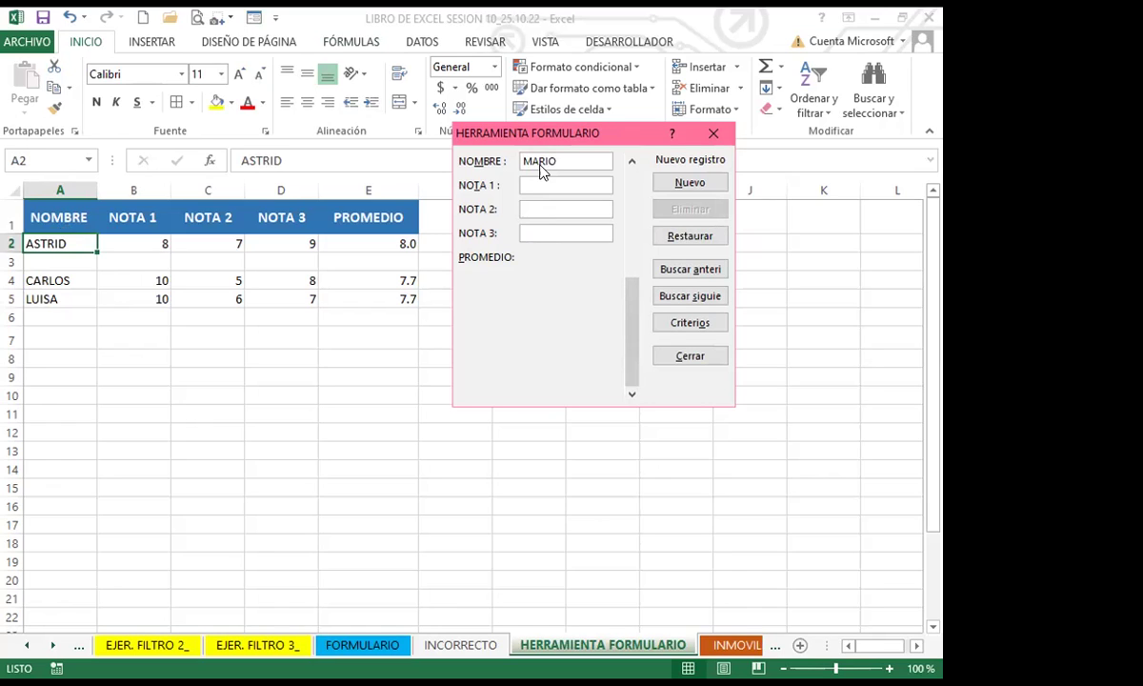
key("Tab")
type("10")
key("Tab")
Step: Enter 10 for NOTA 2 and NOTA 3, submit the record, and close the form
type("1")
key("Tab")
type("0")
key("Tab")
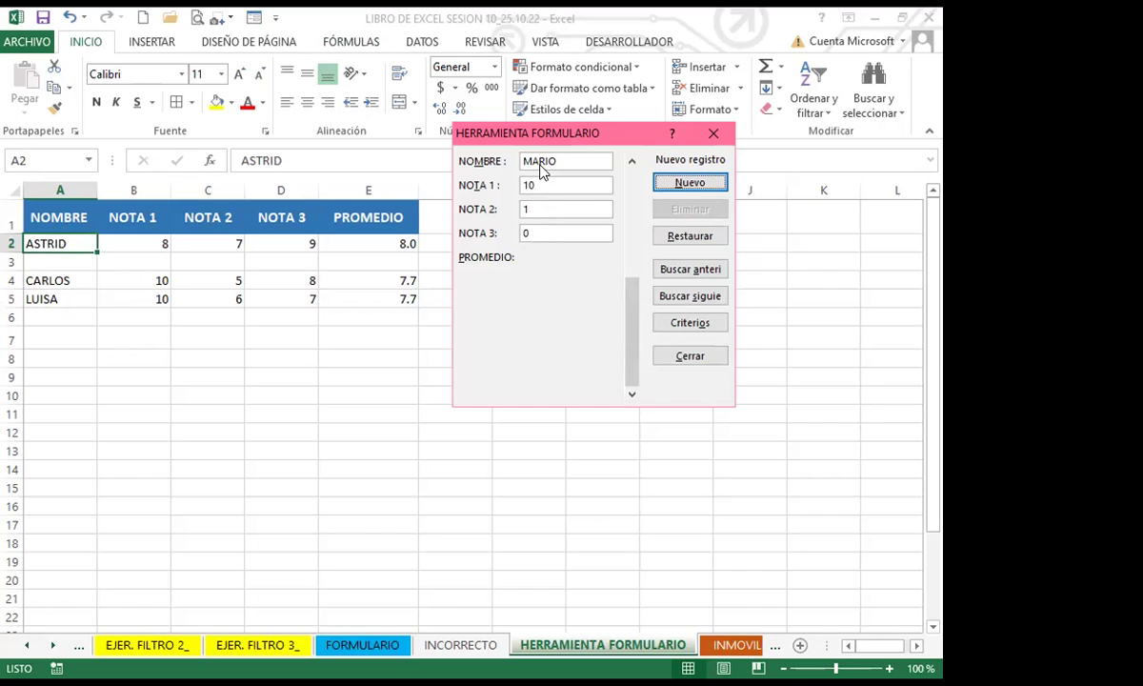
left_click(540, 208)
type("0")
key("Tab")
type("1")
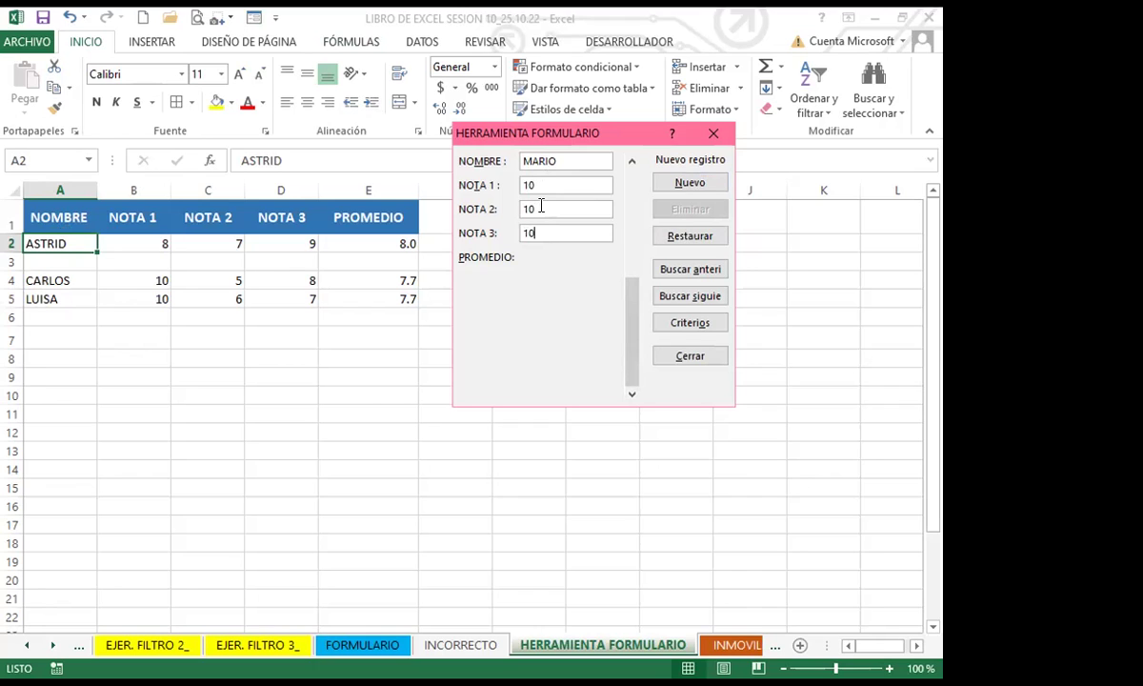
key("Return")
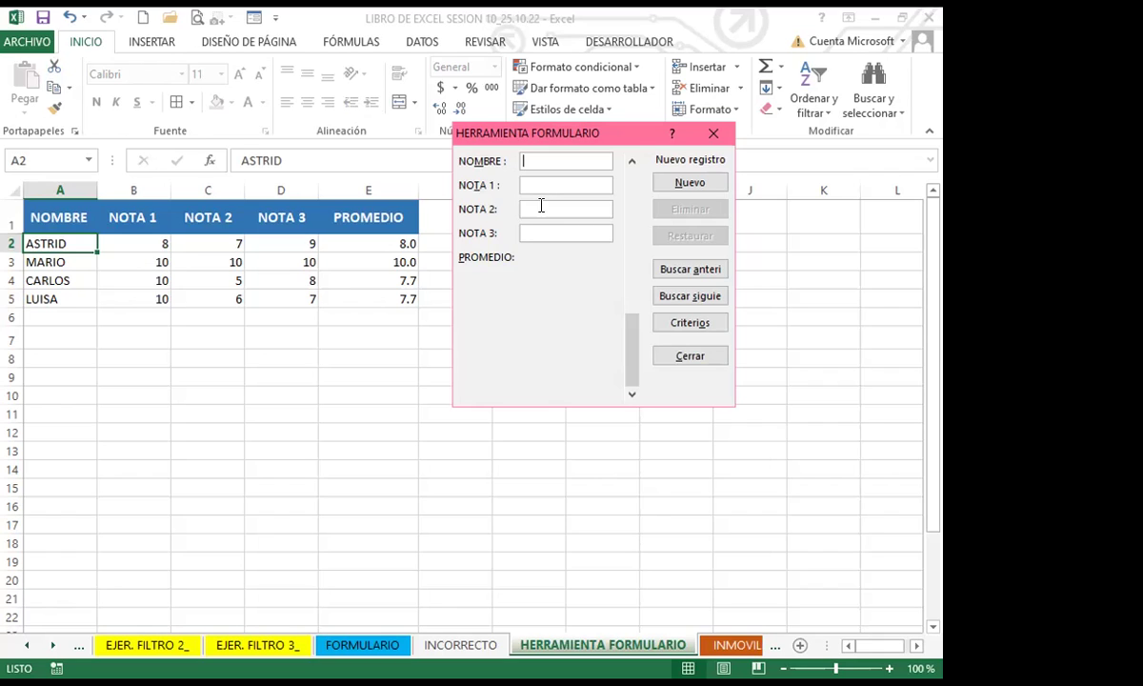
left_click(690, 355)
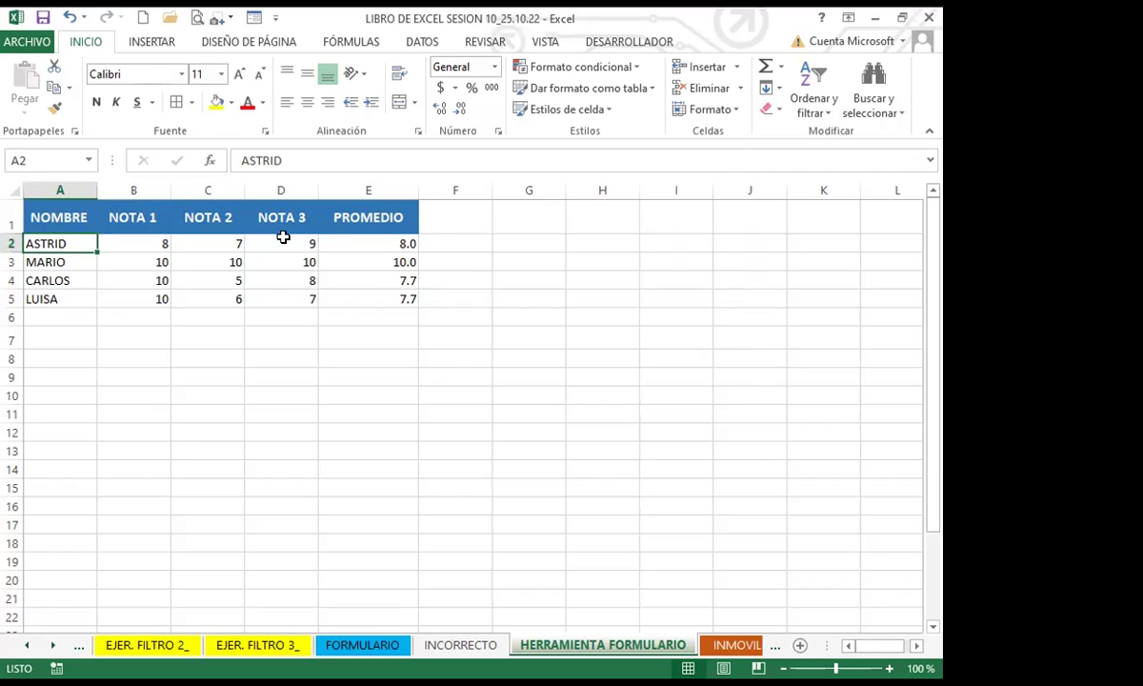
left_click(336, 264)
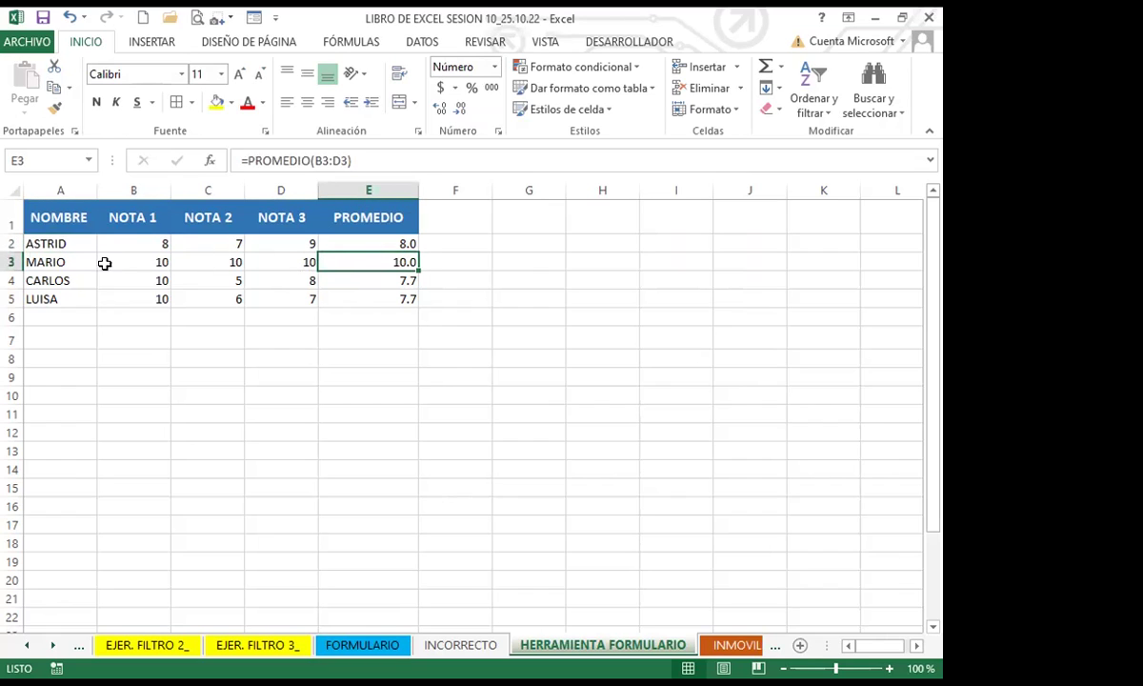
left_click(369, 244)
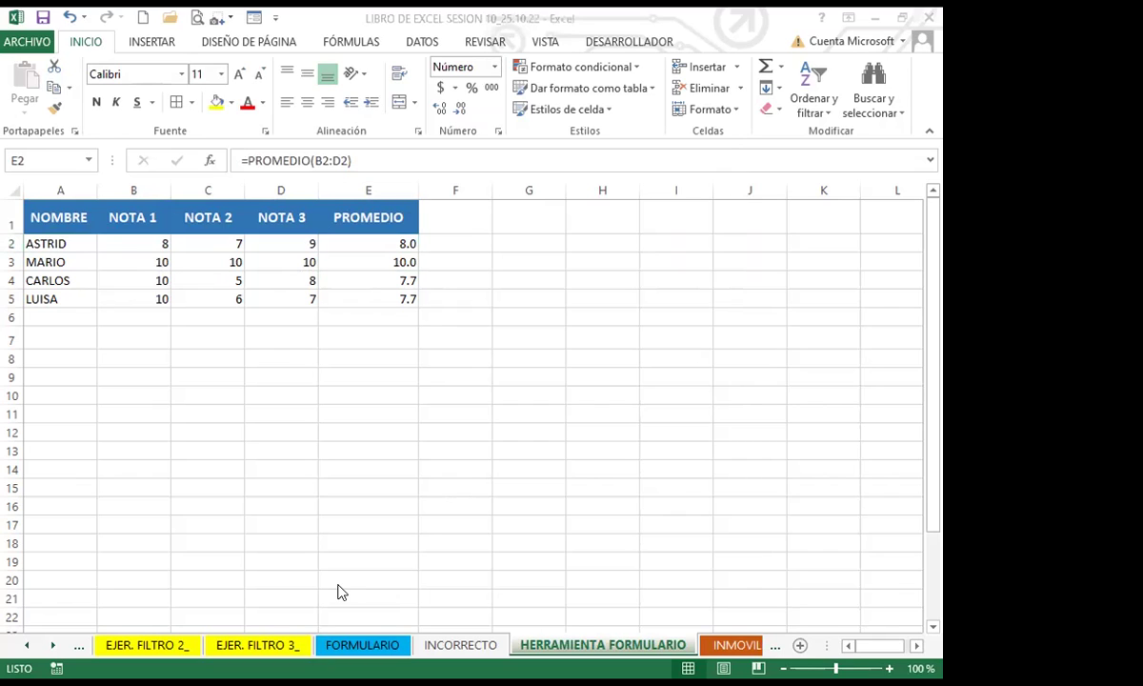
left_click(354, 245)
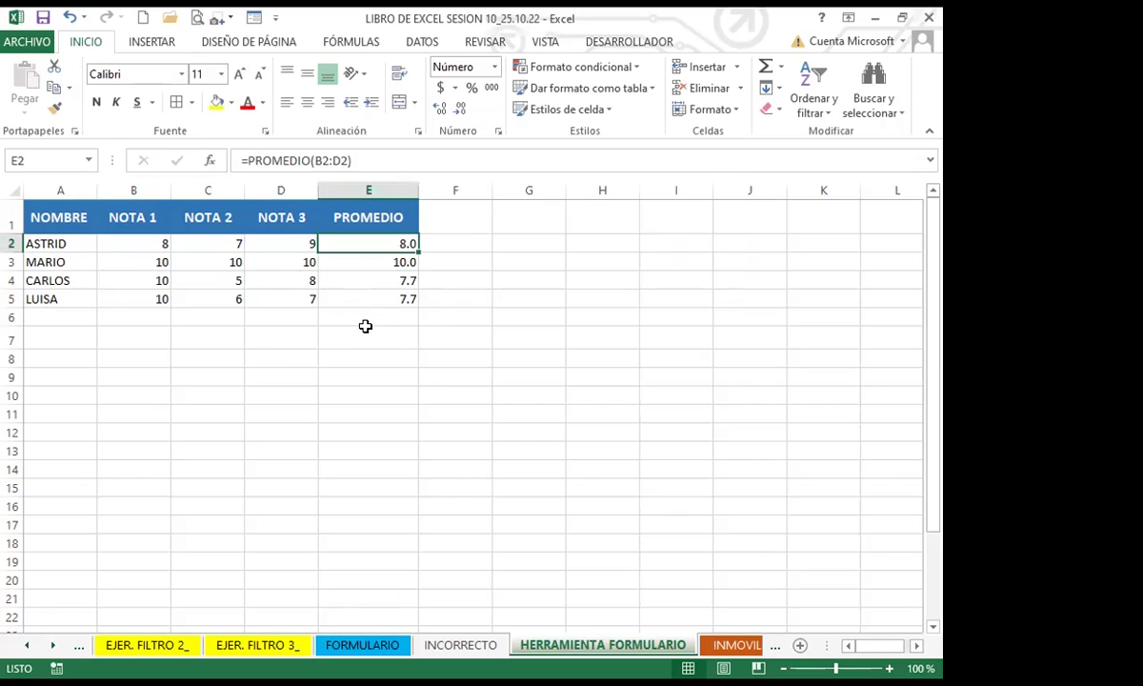
left_click(378, 261)
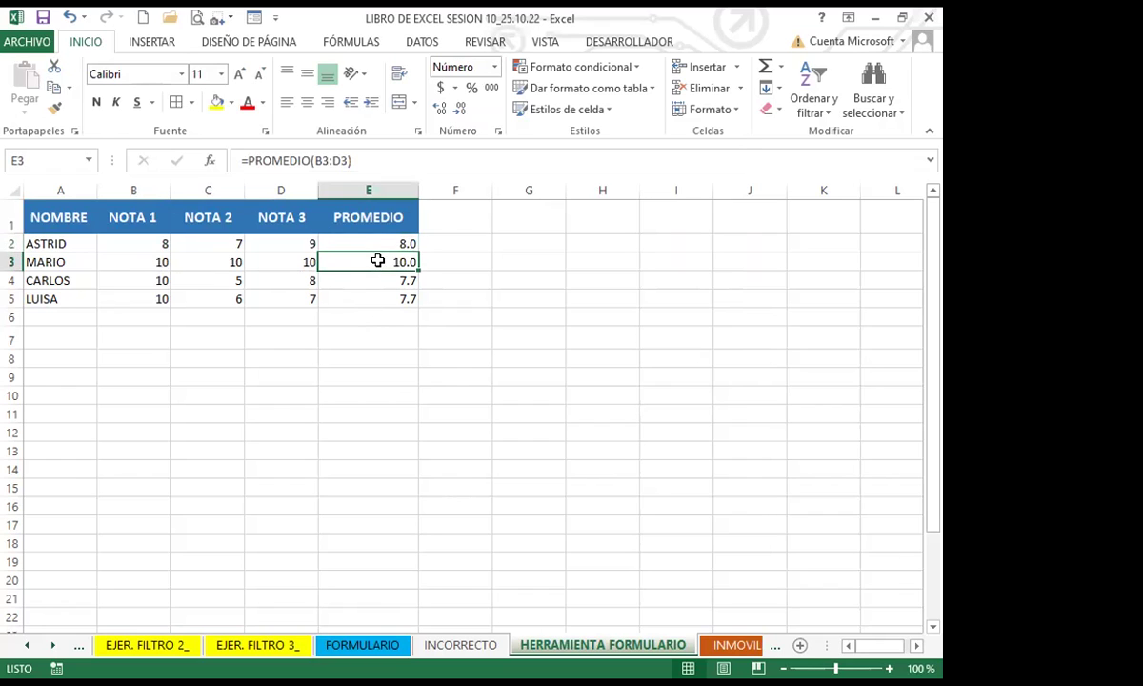
left_click(378, 244)
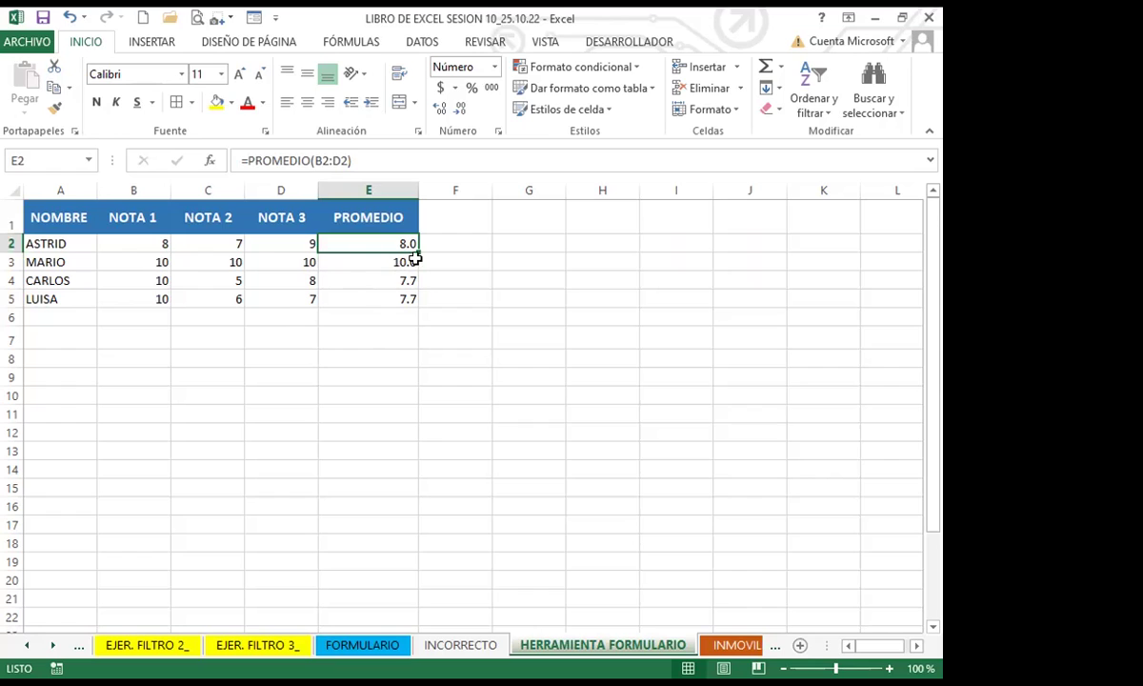
left_click(354, 262)
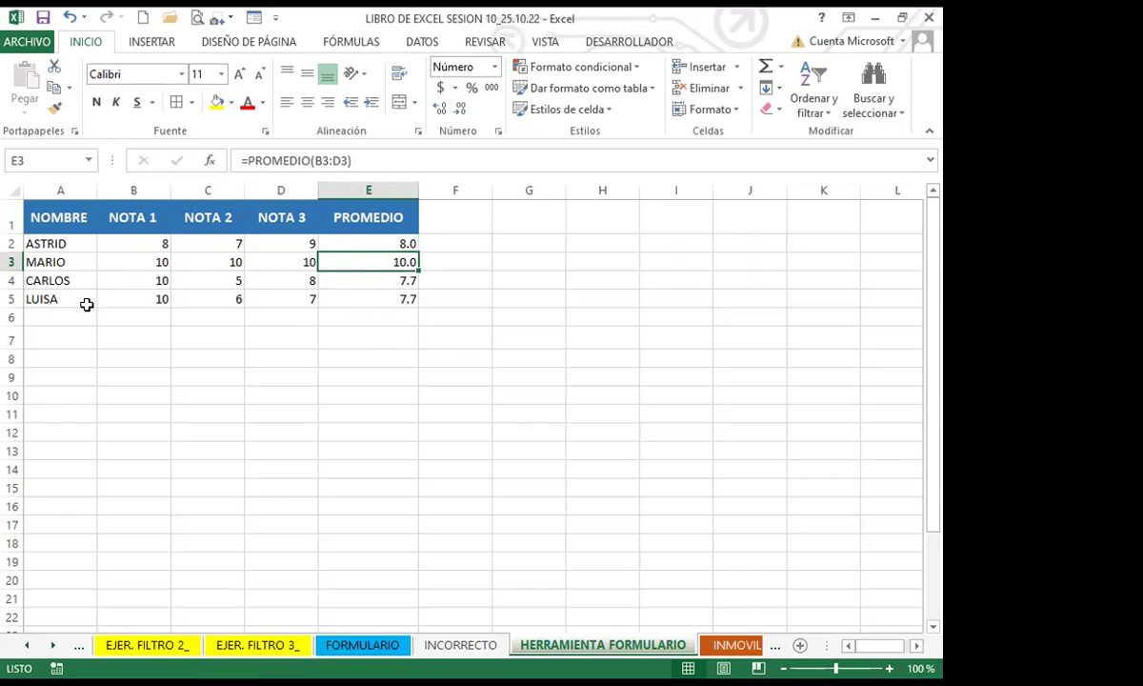
left_click(379, 243)
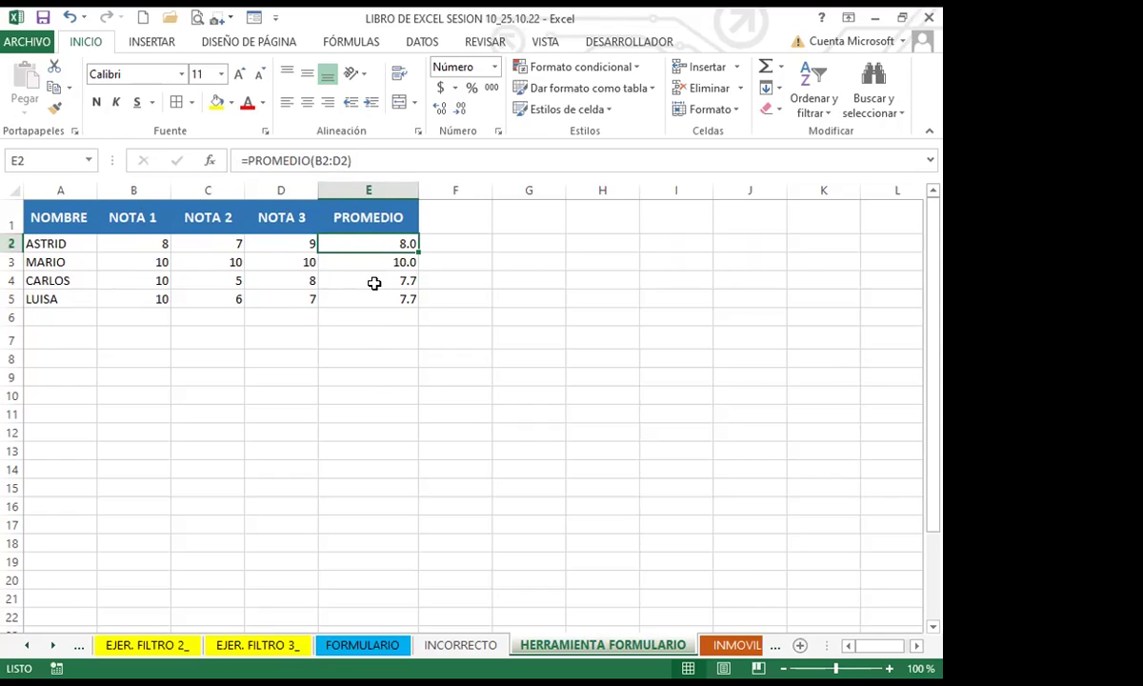
Step: Add a fifth student record with grades 10, 8 and 9 through the data form
left_click(255, 18)
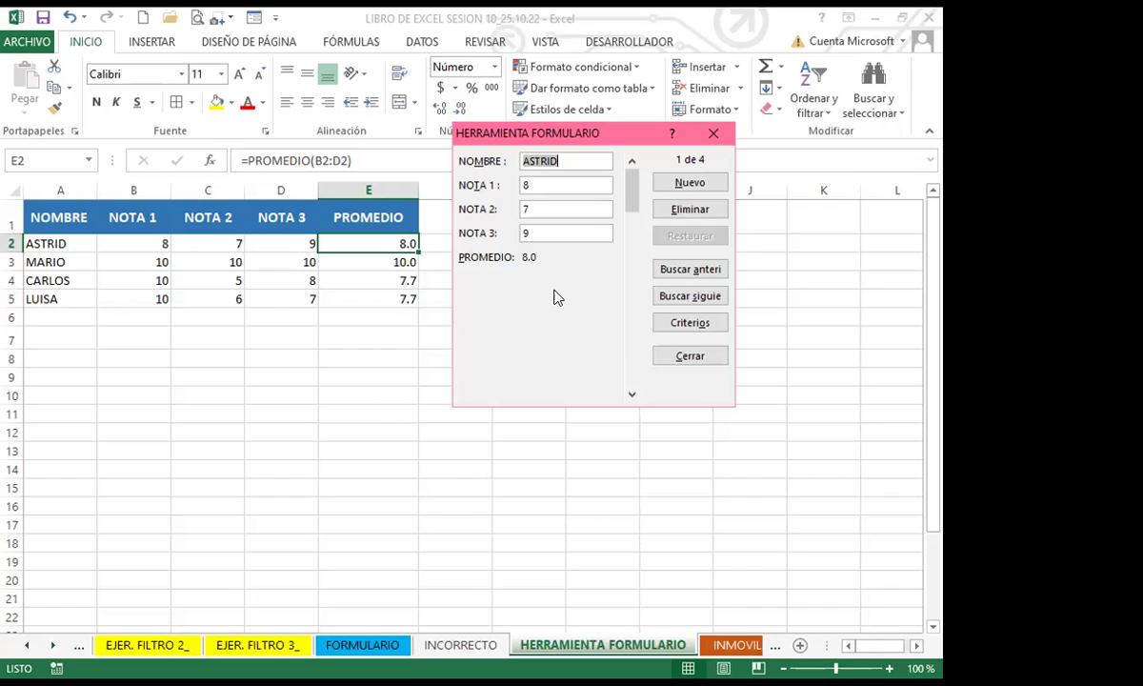
left_click(692, 184)
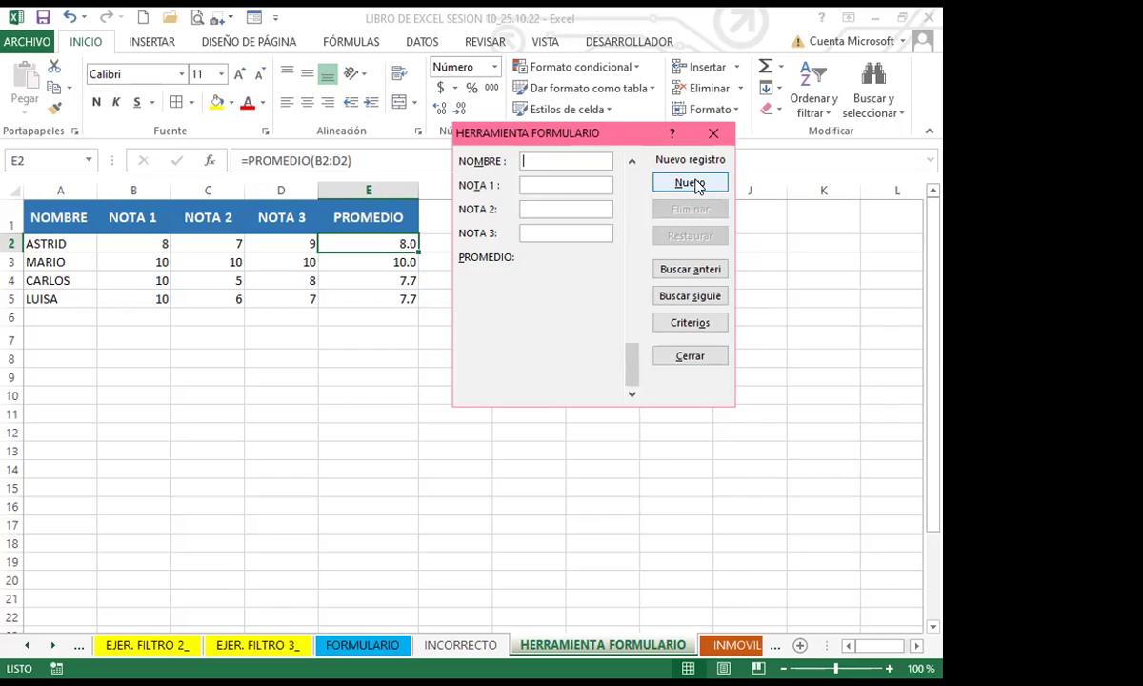
type("RAFAEL")
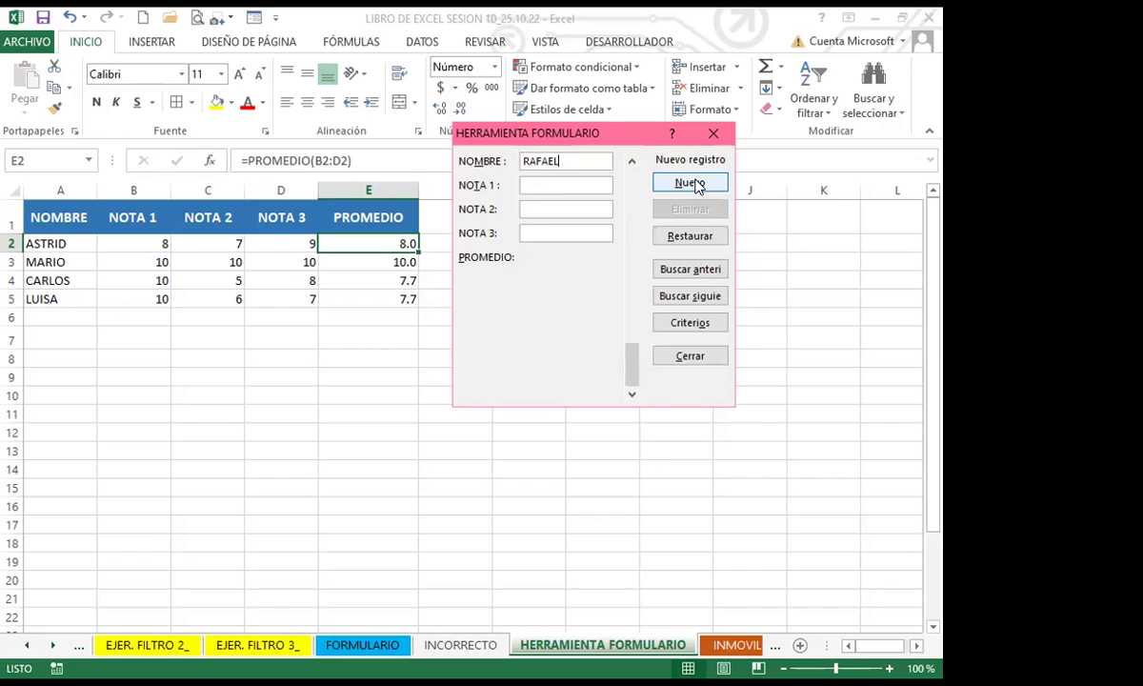
key("Tab")
type("10")
key("Tab")
type("8")
key("Tab")
type("98")
key("BackSpace")
left_click(692, 182)
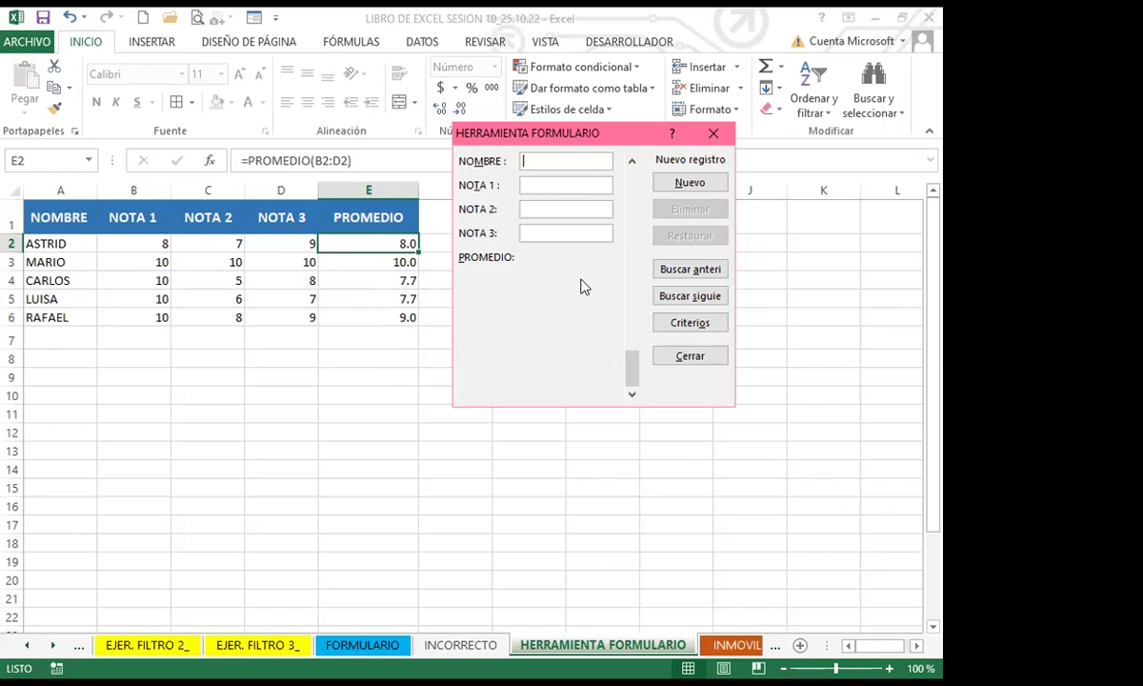
Step: Close the form and insert a new column B headed APELLIDO before NOTA 1
left_click(714, 133)
left_click(342, 393)
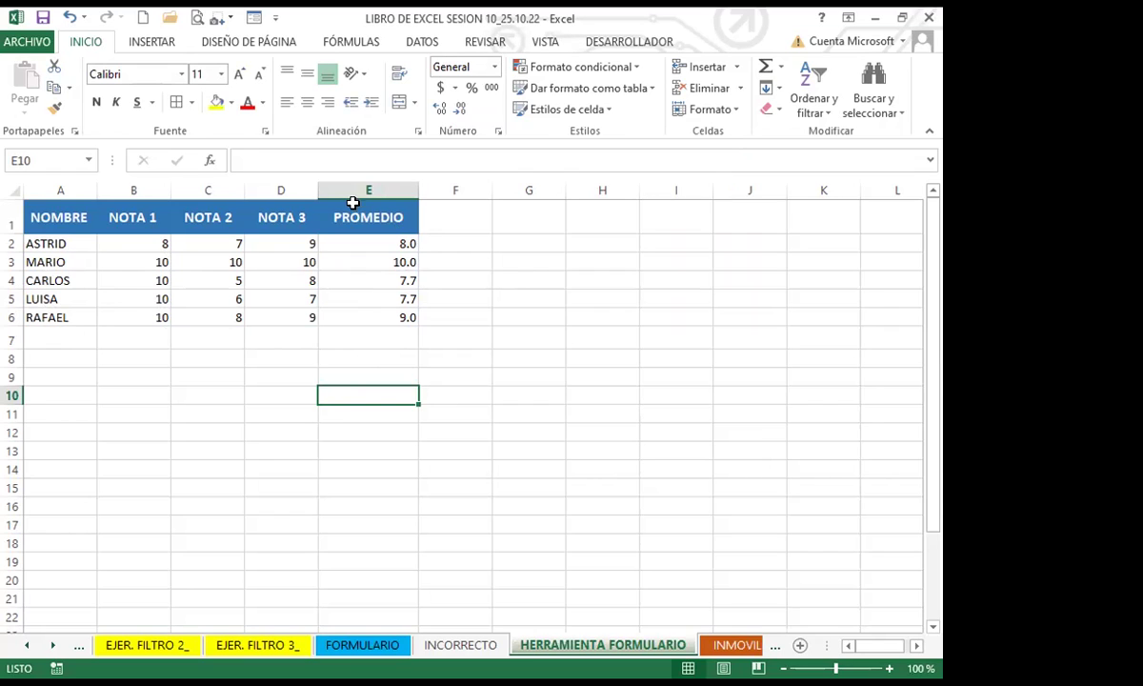
left_click(134, 190)
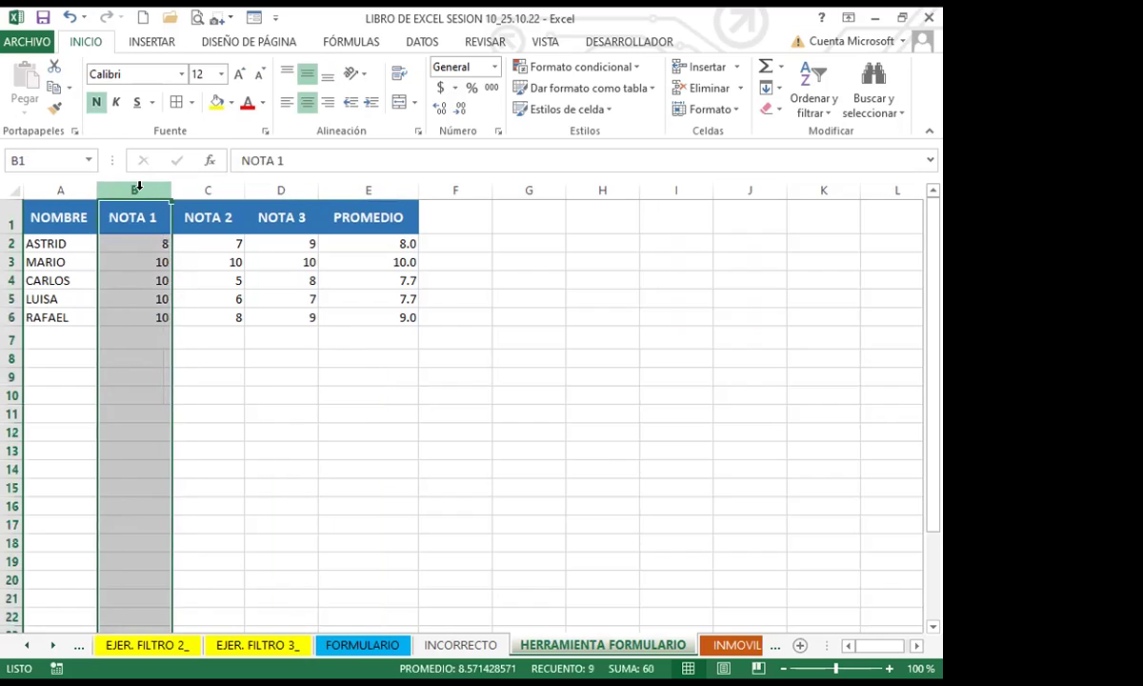
left_click(702, 67)
left_click(143, 219)
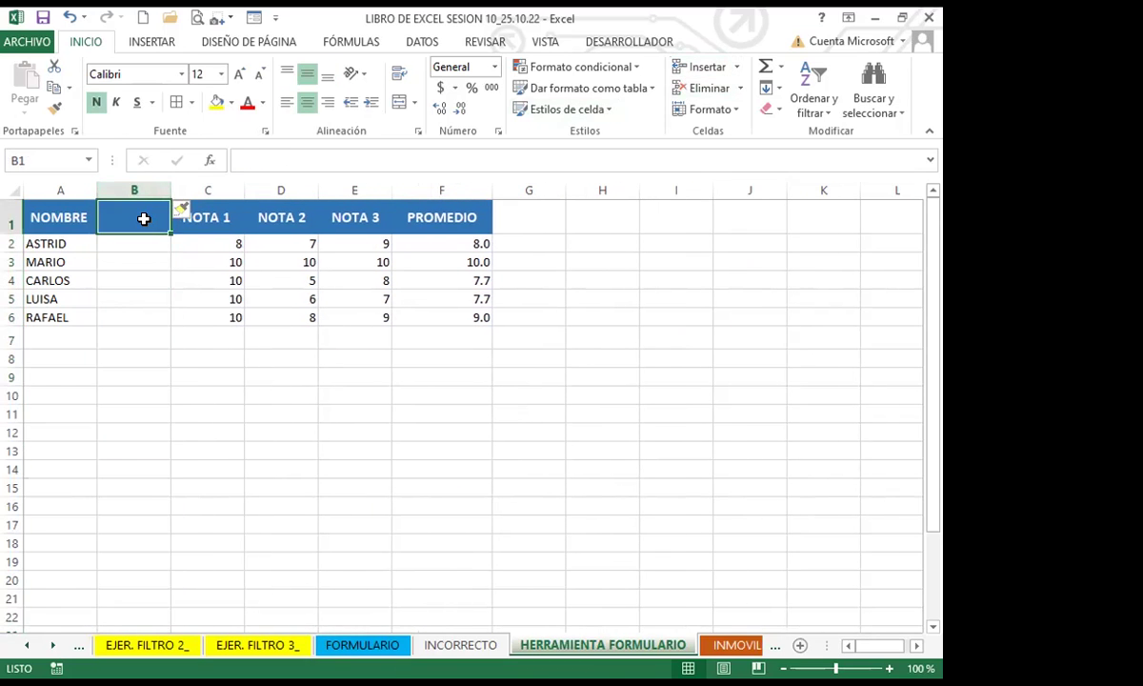
type("APELLIDO")
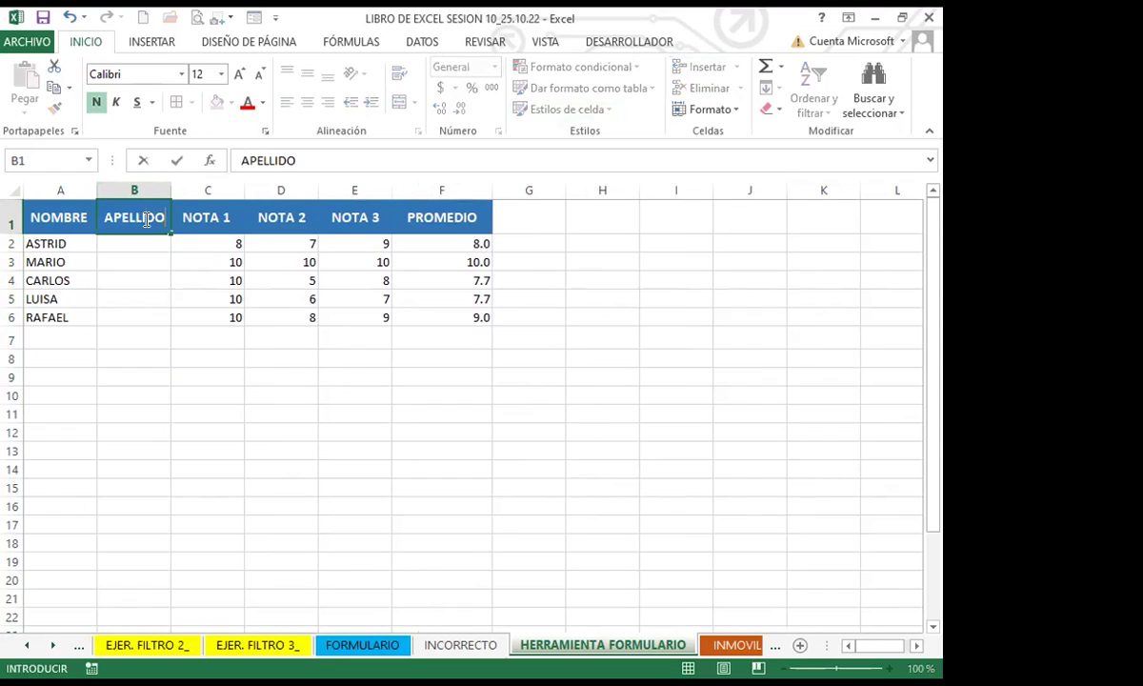
left_click(176, 264)
Step: Reopen the data form from cell A2, ready to fill the APELLIDO field
left_click(43, 245)
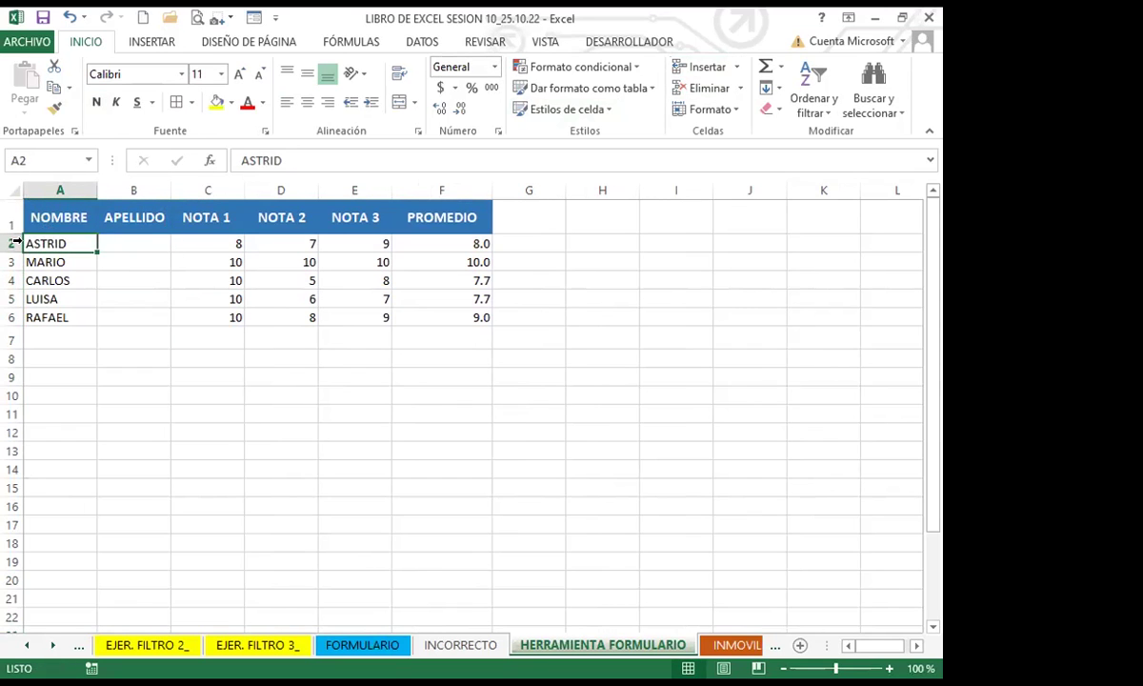
left_click(128, 240)
left_click(28, 242)
left_click(119, 245)
left_click(45, 239)
left_click(246, 17)
left_click(550, 183)
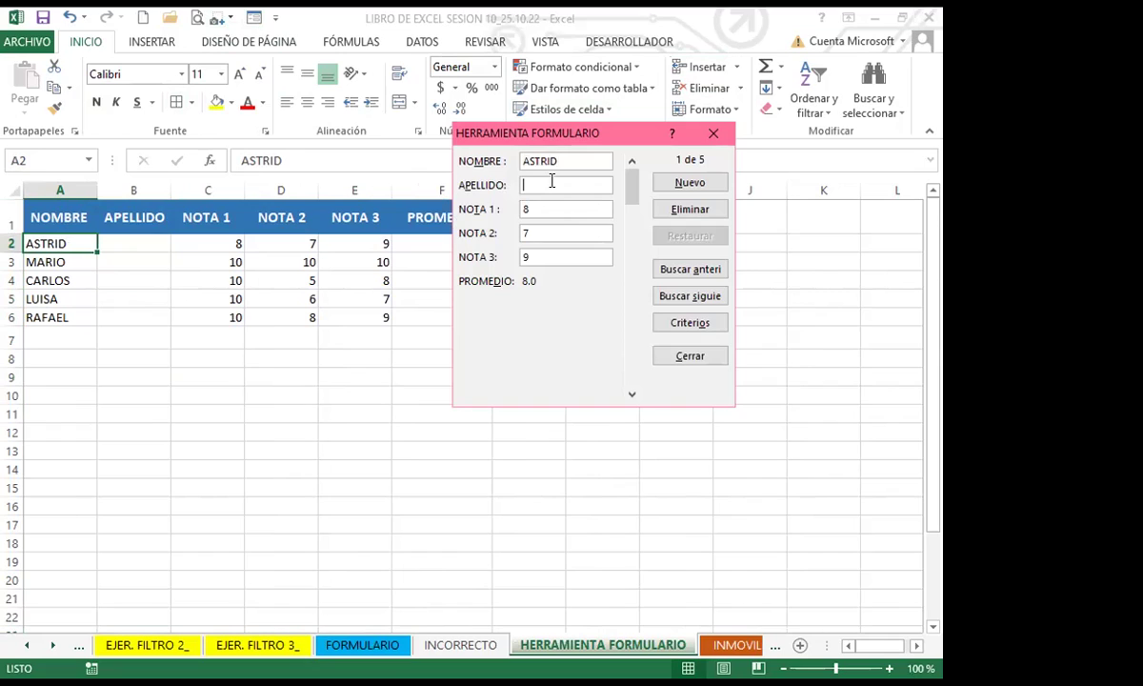
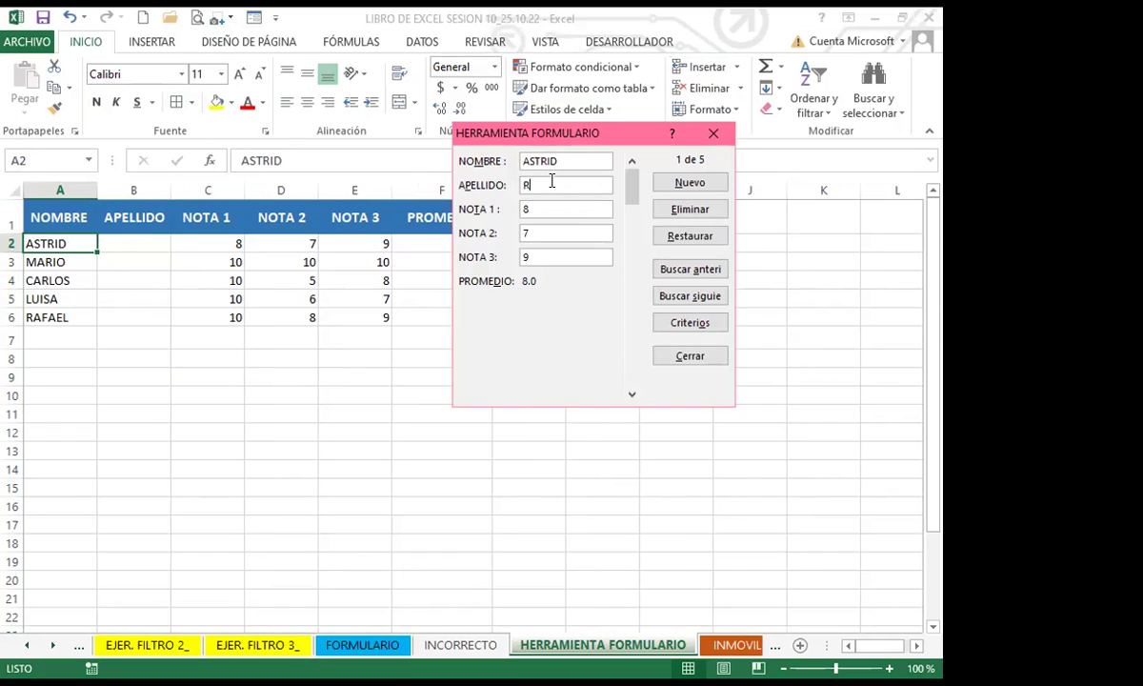
Step: Enter surnames for the first three students in the APELLIDO field, record by record
key("Return")
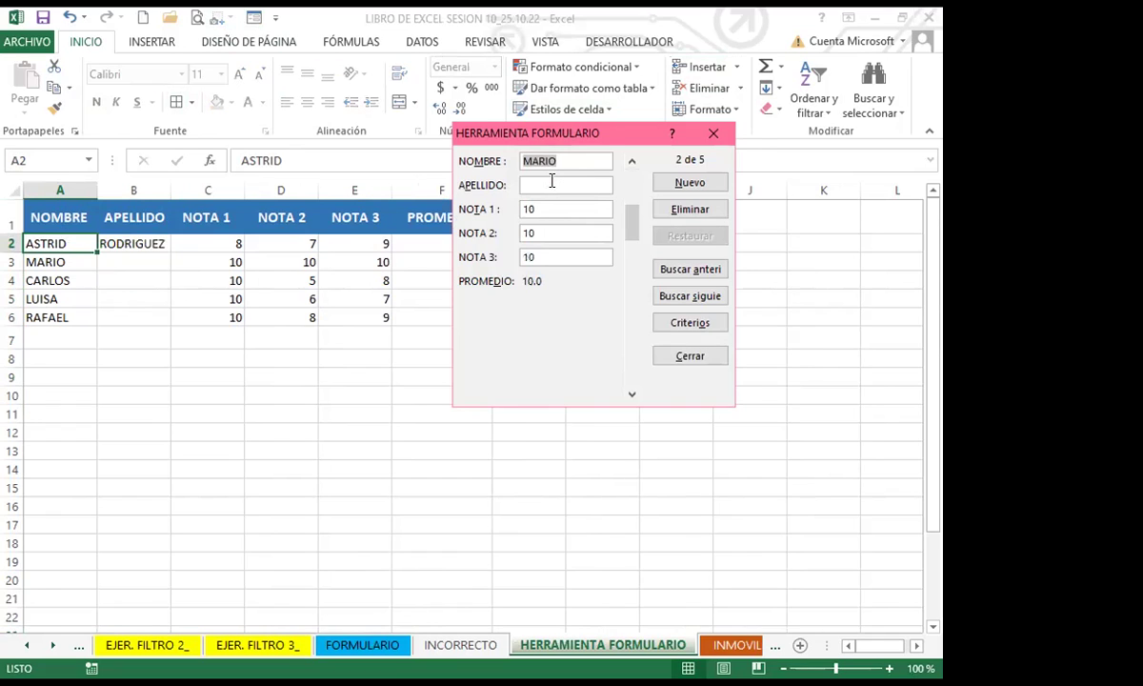
left_click(551, 183)
type("SALAZAR")
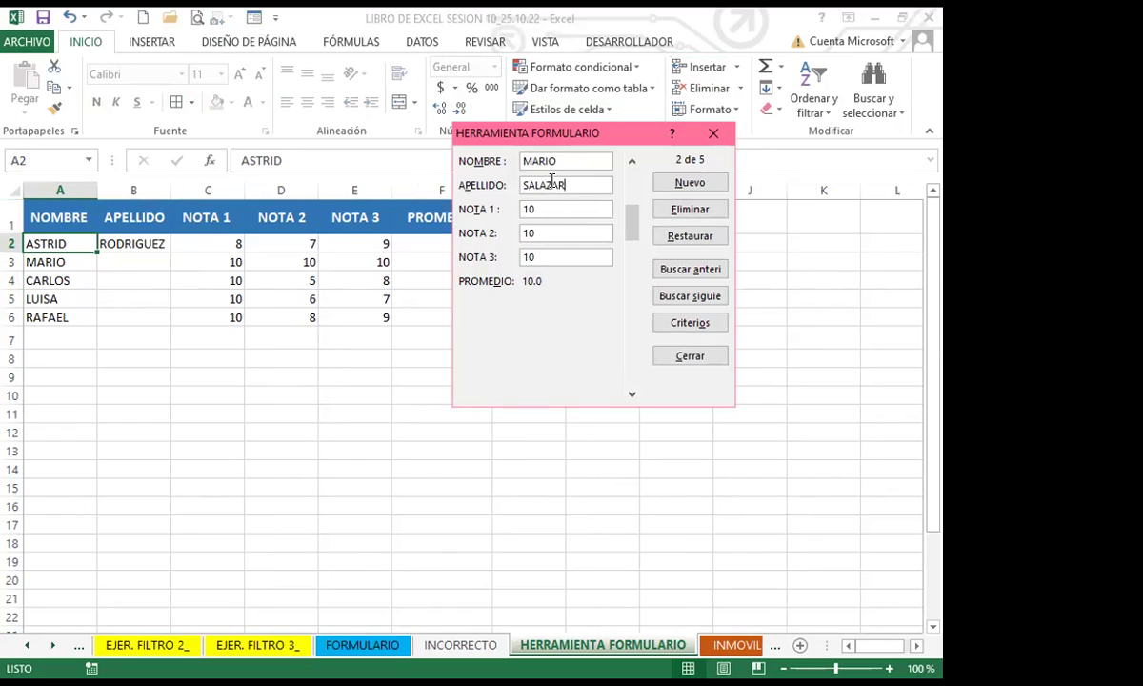
key("Return")
left_click(551, 181)
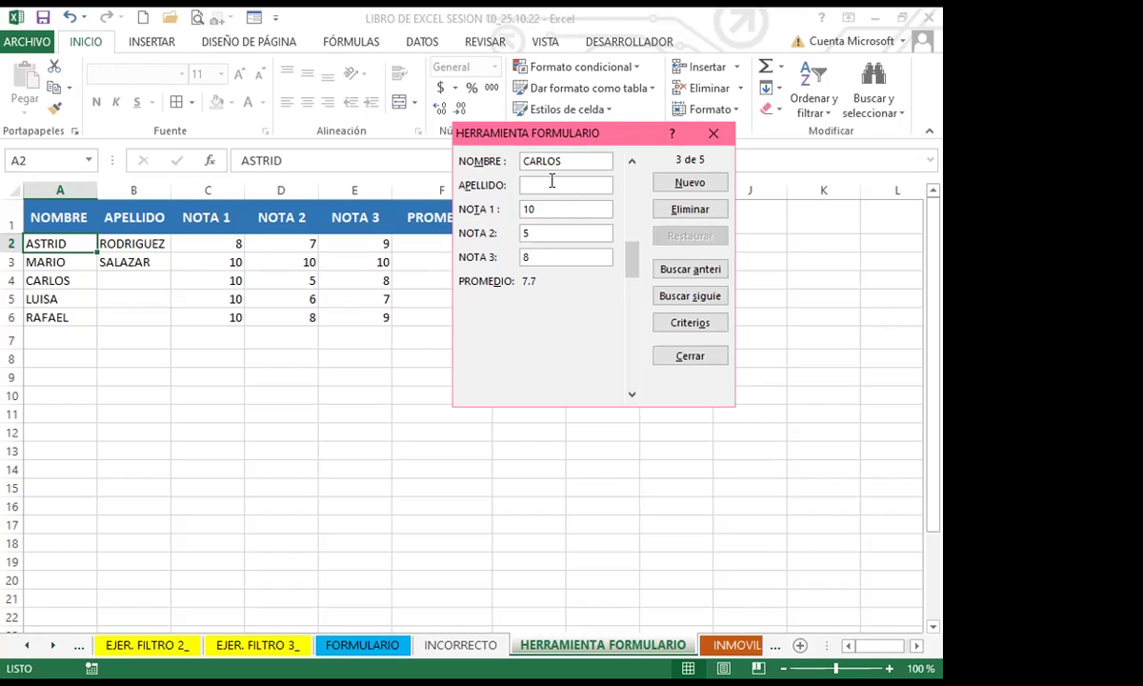
type("paredes")
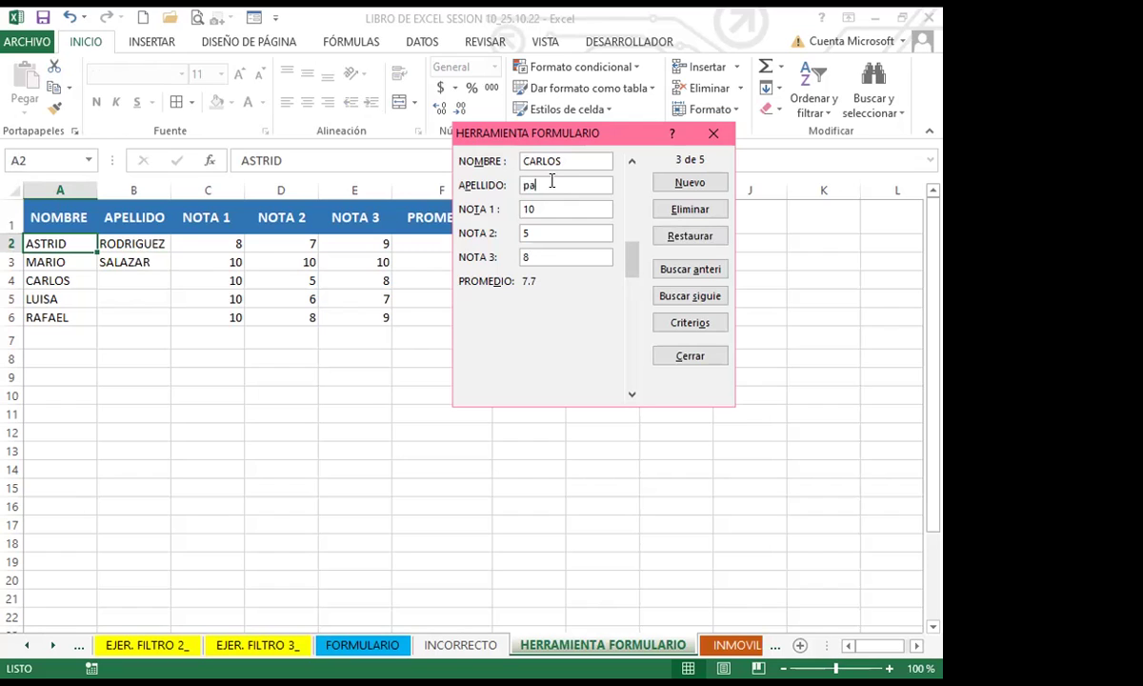
key("BackSpace")
key("BackSpace")
key("BackSpace")
key("BackSpace")
key("BackSpace")
key("BackSpace")
key("BackSpace")
type("PAREDES")
key("Return")
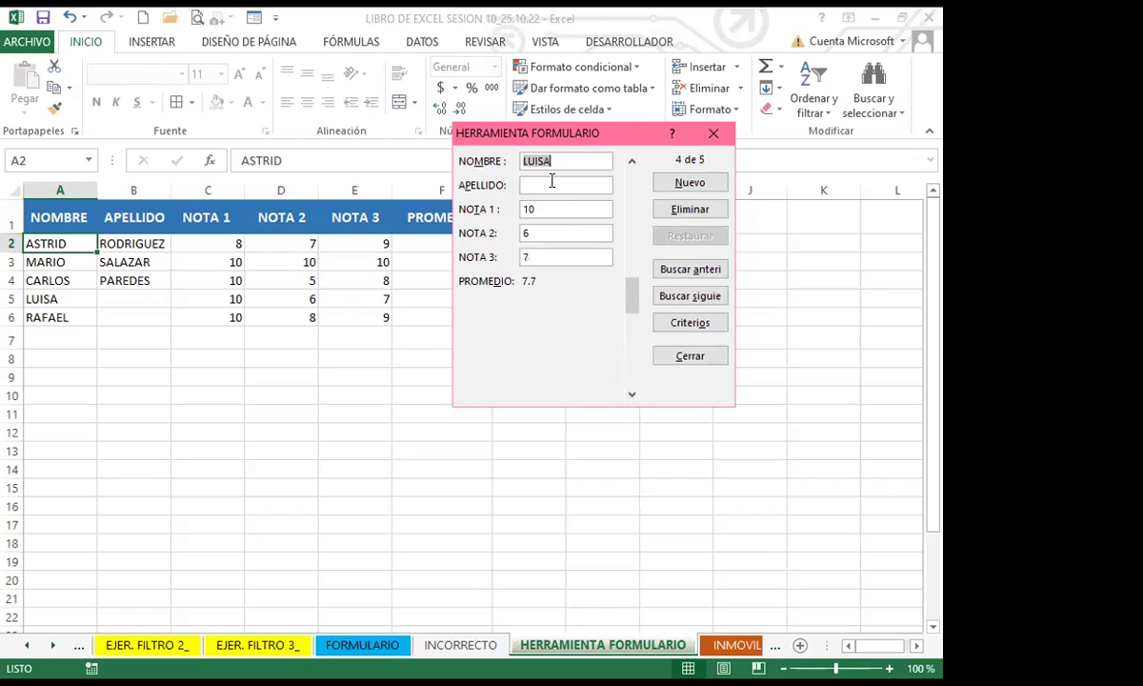
Step: Type surnames for the fourth and fifth students, then close the data form
left_click(551, 183)
type("ALAVARADO")
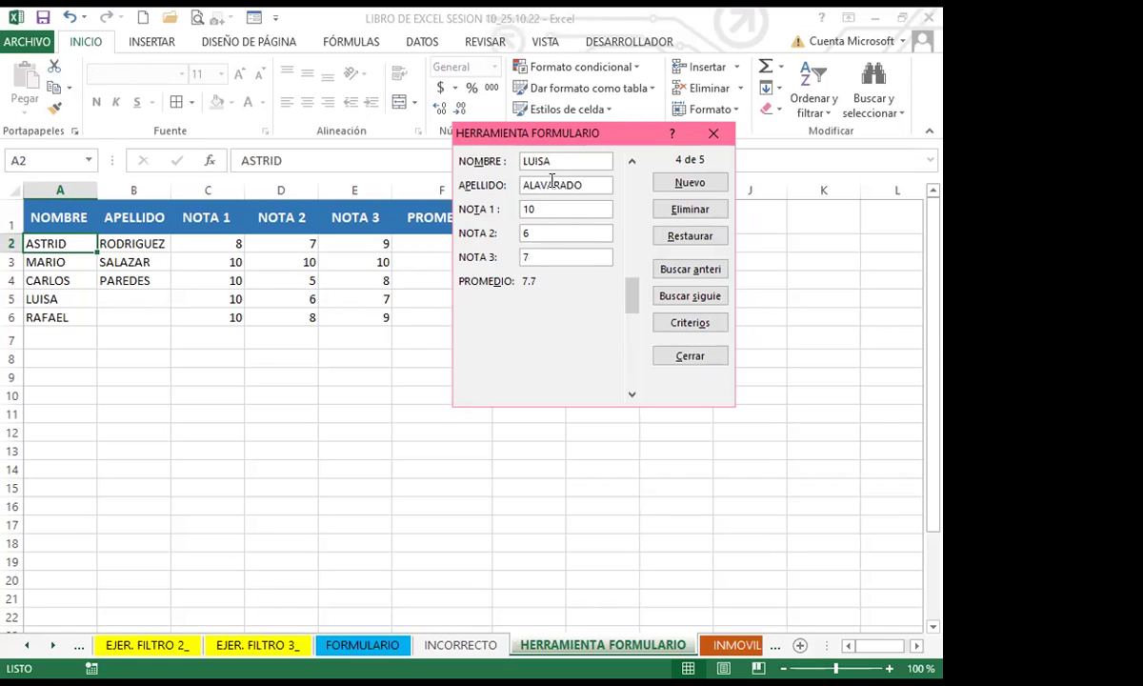
key("Return")
left_click(551, 185)
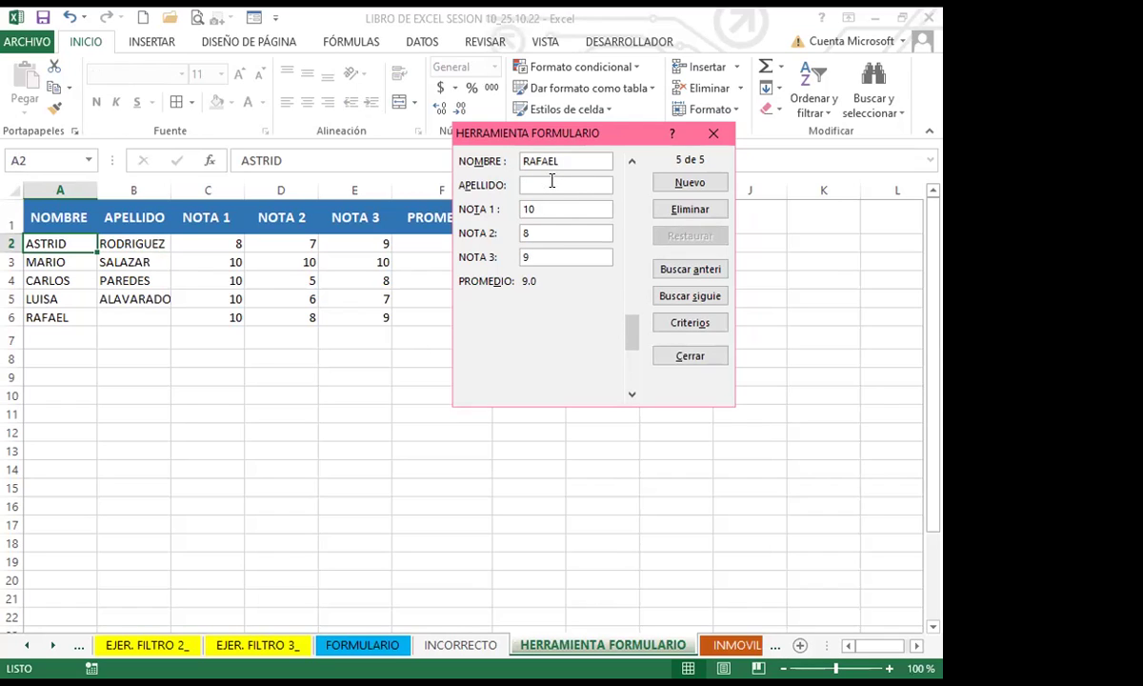
type("AGUILAR")
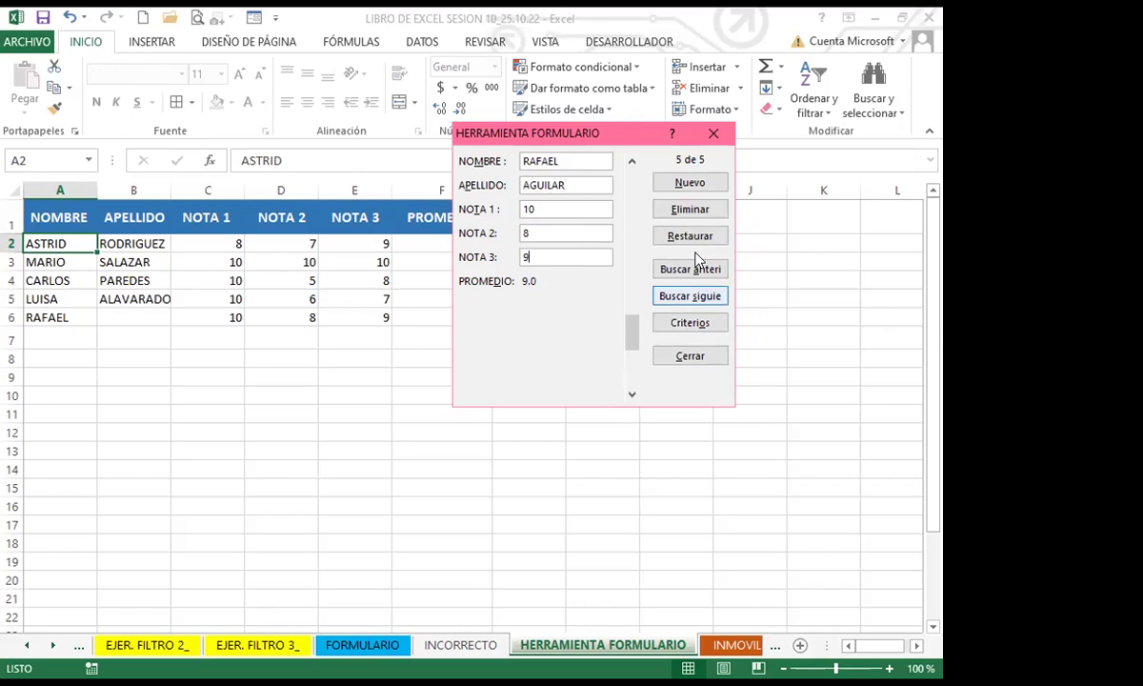
left_click(710, 133)
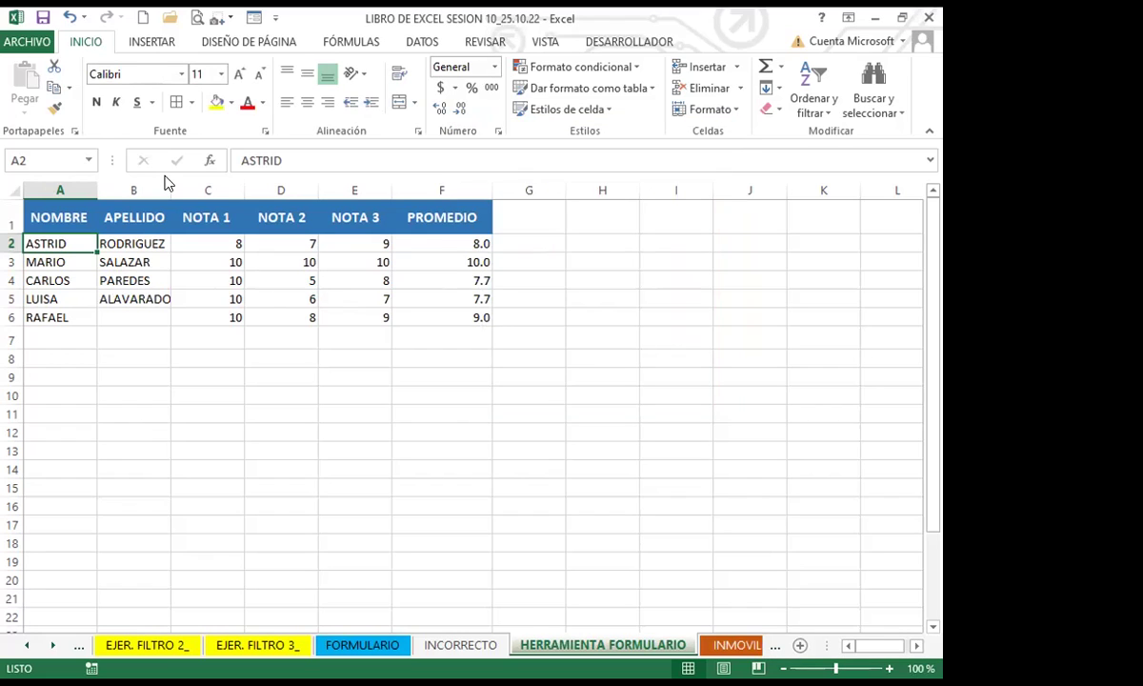
left_click(233, 19)
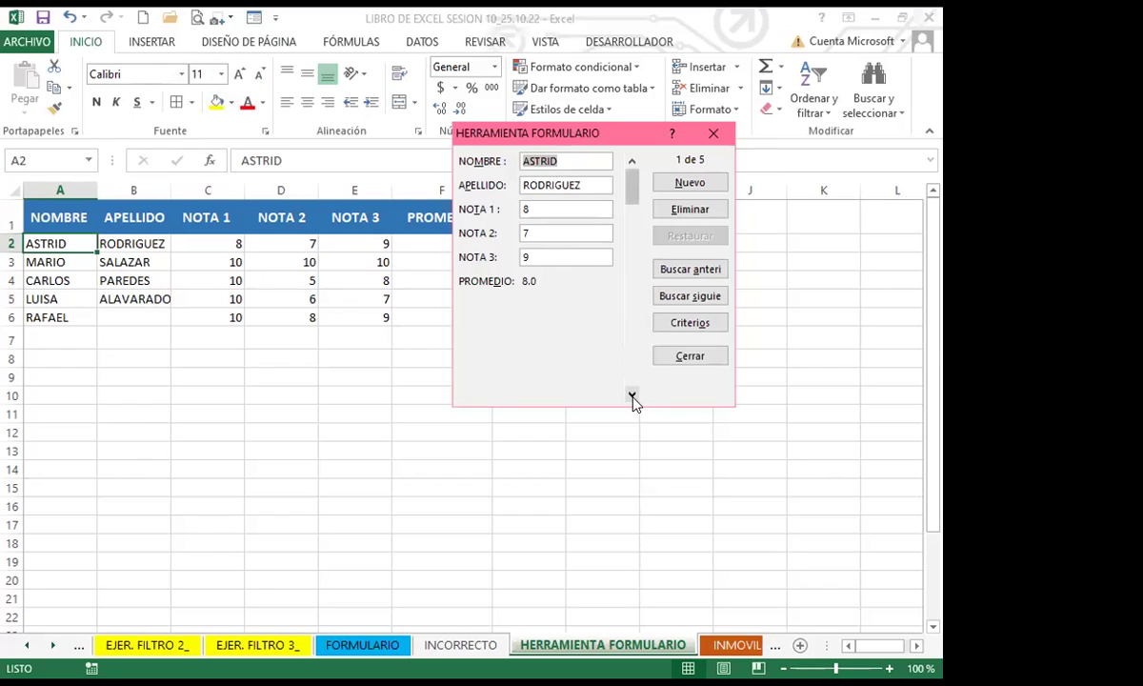
left_click(631, 395)
left_click(631, 394)
left_click(632, 395)
left_click(632, 394)
left_click(549, 183)
type("AGUILAR")
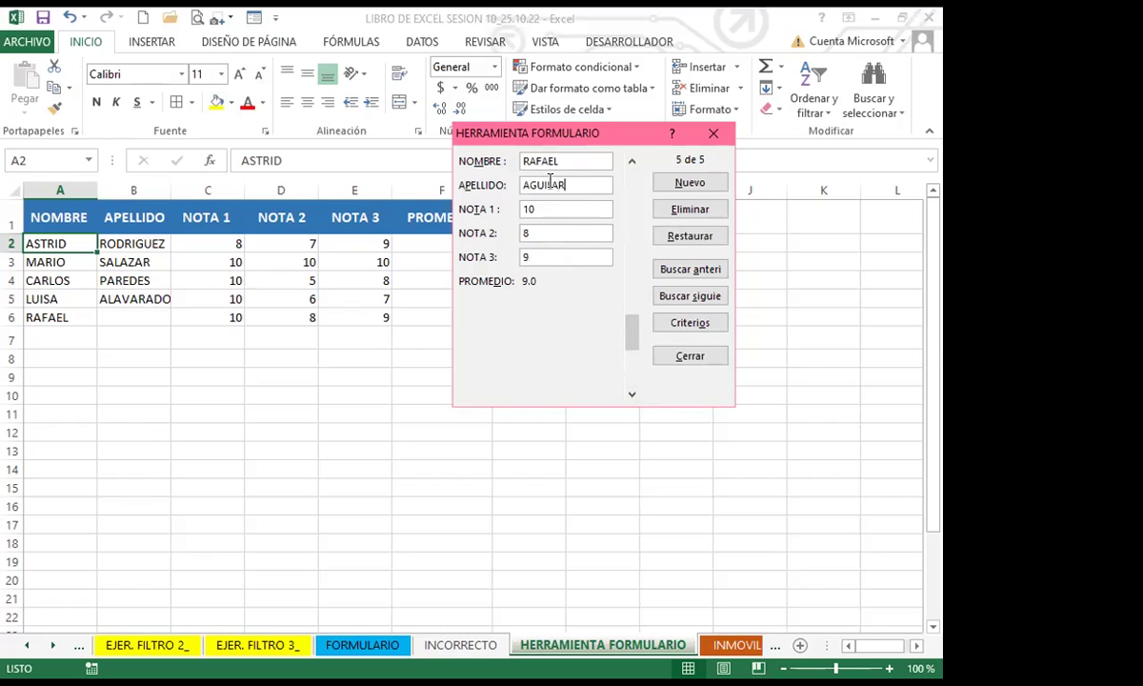
key("Return")
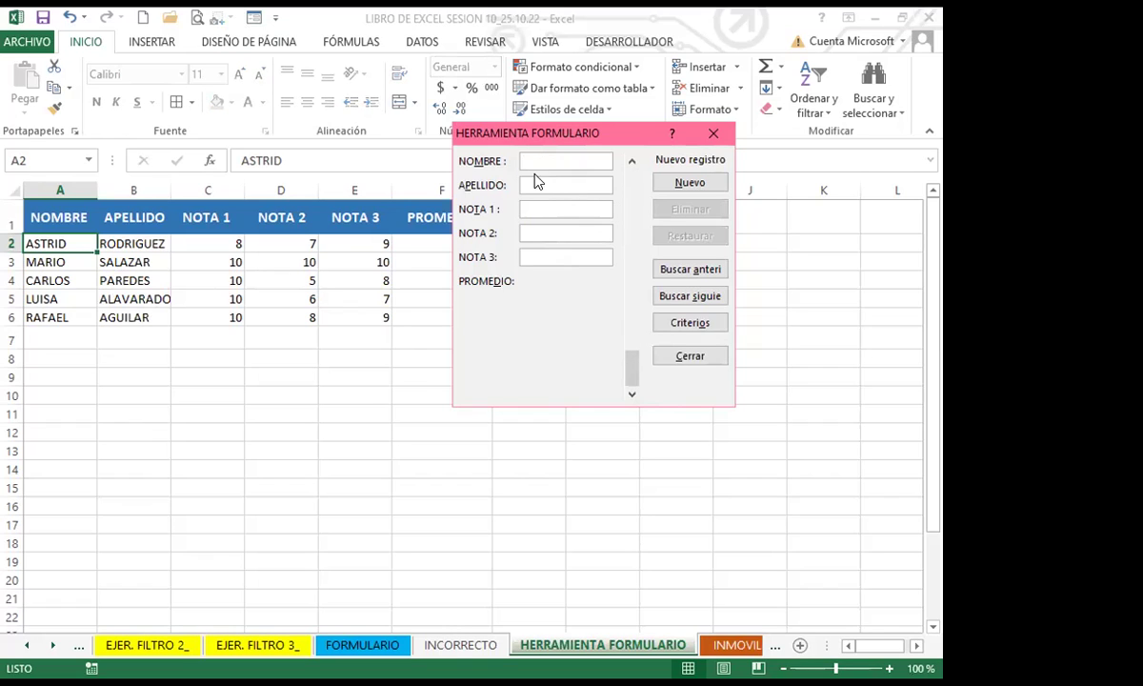
left_click(713, 135)
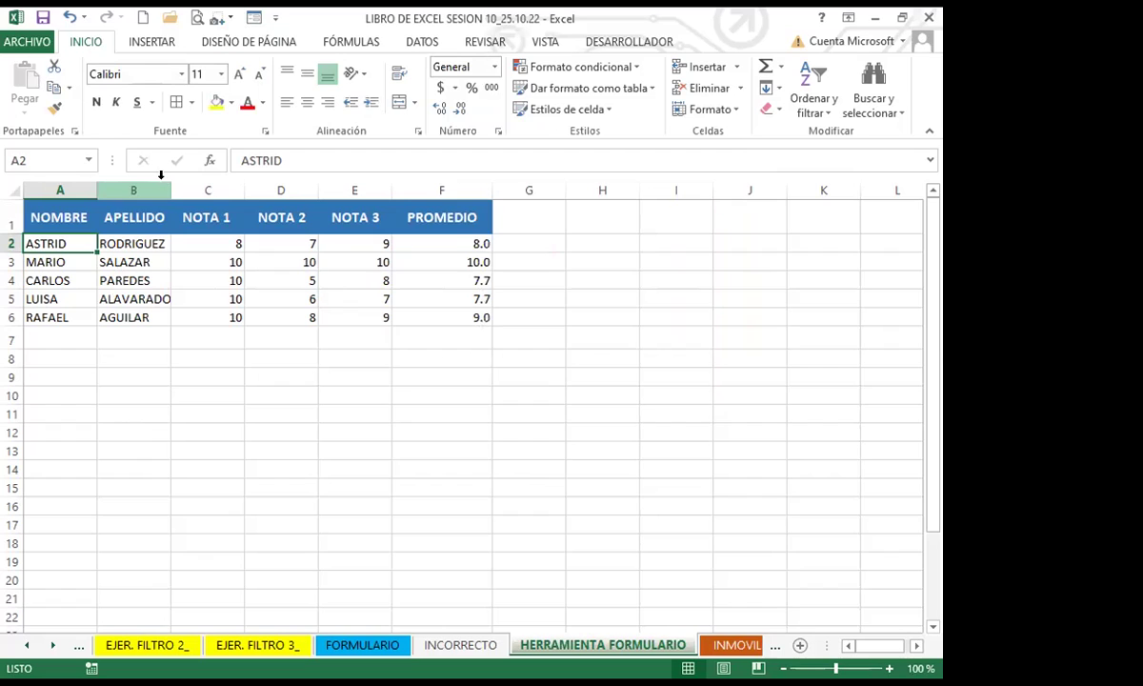
Step: Autofit the NOMBRE and APELLIDO columns and correct B5 from ALAVARADO to ALVARADO
double_click(96, 184)
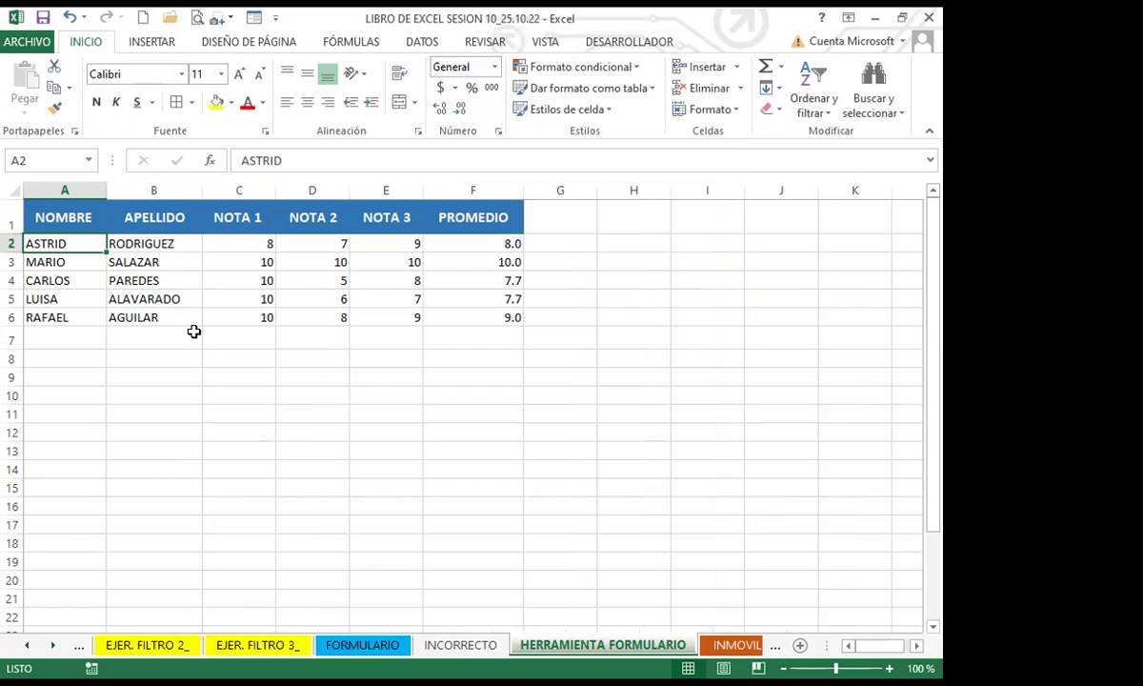
left_click(170, 295)
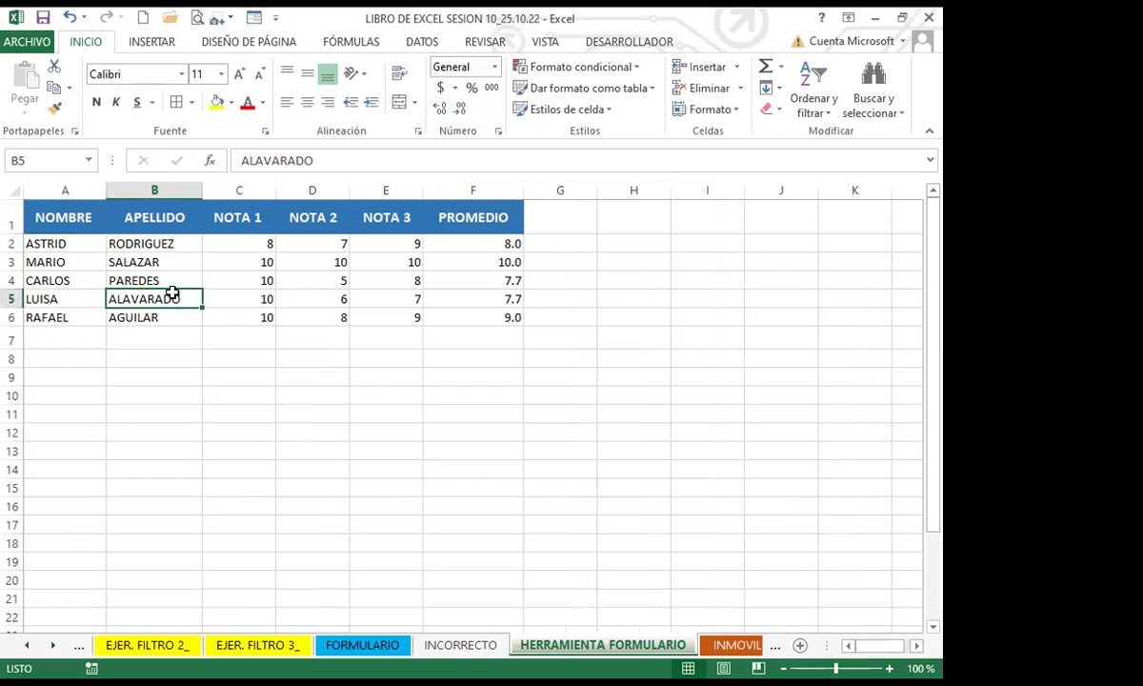
left_click(258, 159)
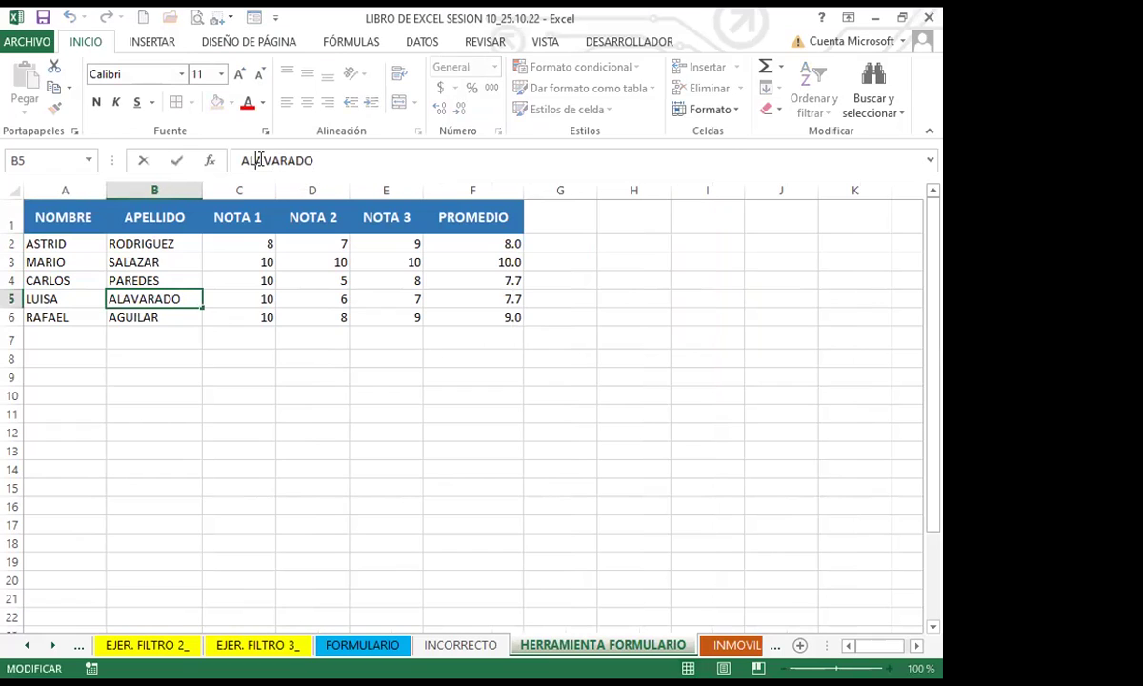
key("BackSpace")
left_click(153, 370)
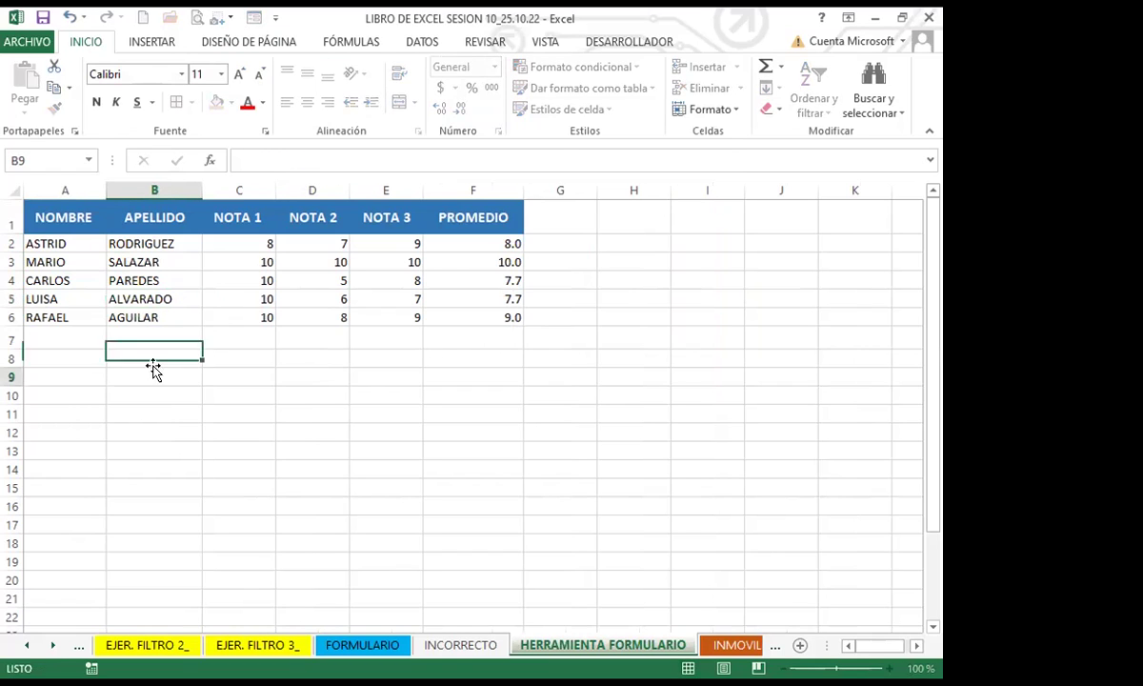
left_click(170, 294)
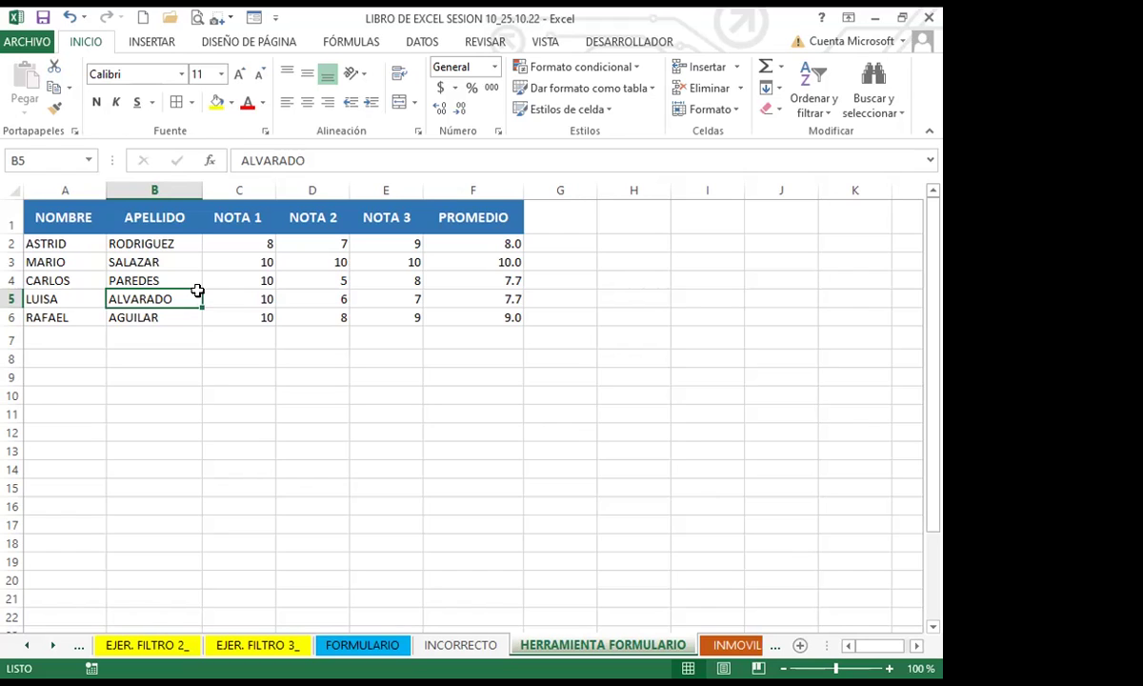
Step: Check LUISA's NOTA 1 and RAFAEL's NOTA 2 and NOTA 3 cells, then go to the FORMULARIO sheet
left_click(251, 296)
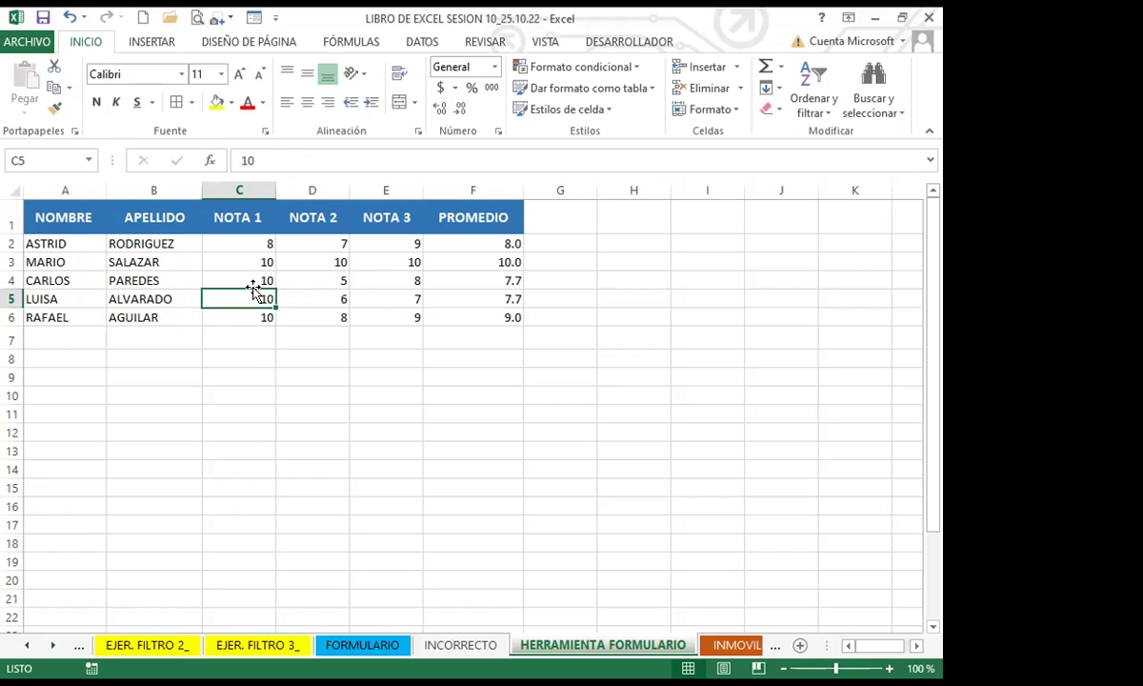
left_click(345, 377)
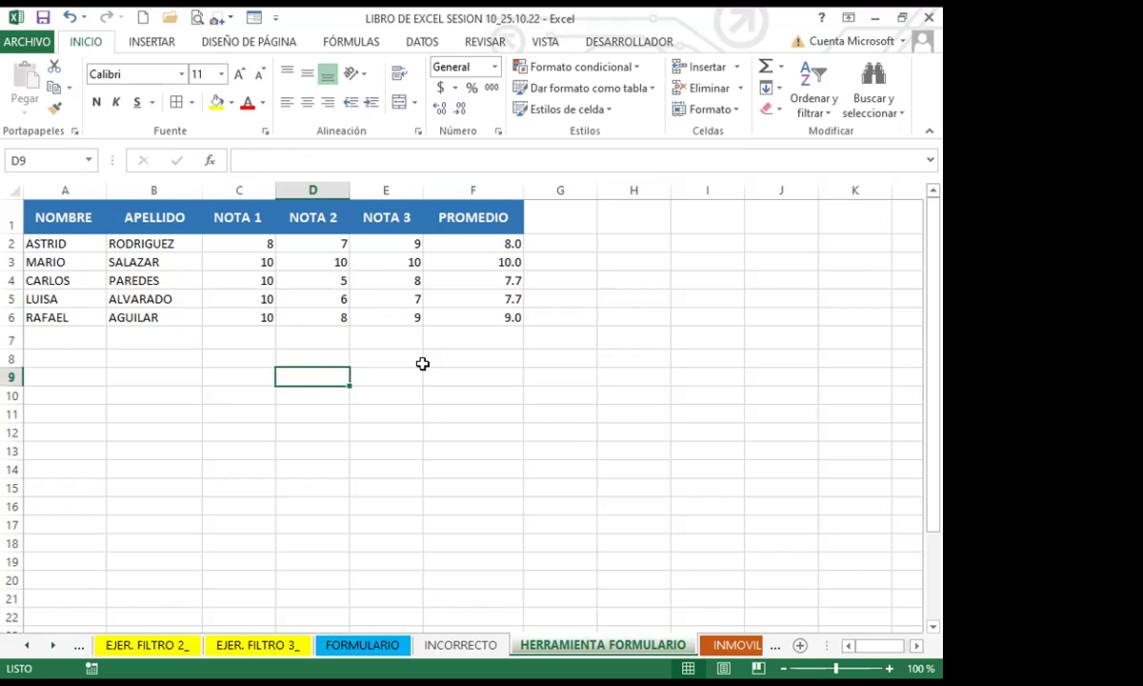
key("Up")
key("Up")
key("Up")
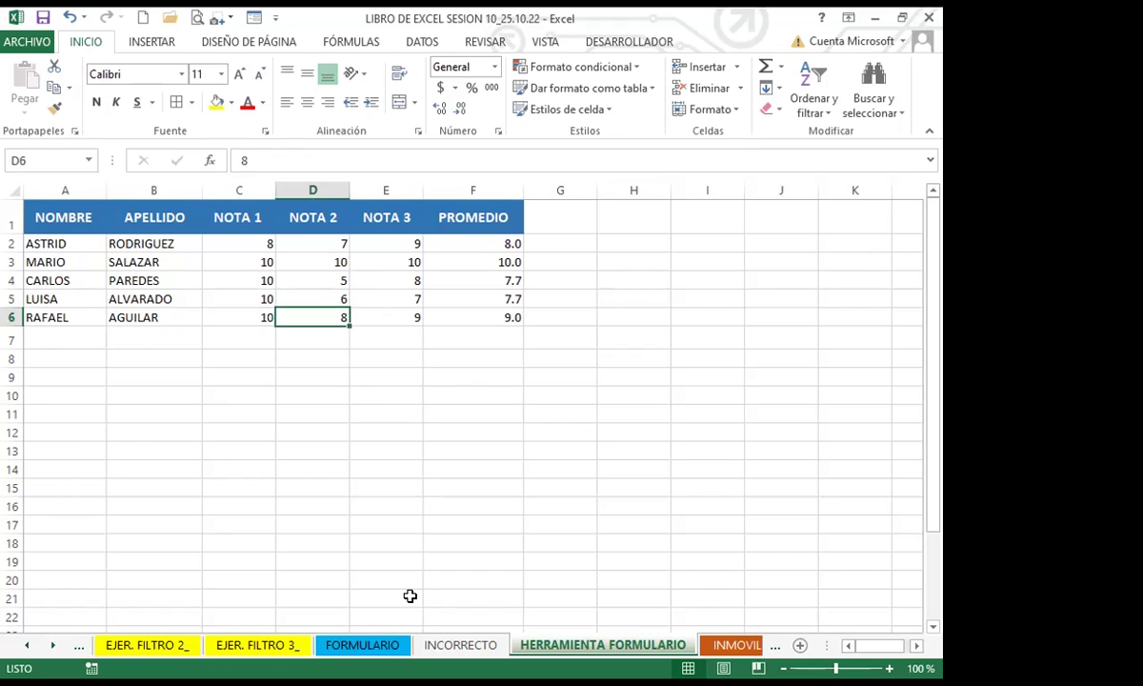
left_click(378, 314)
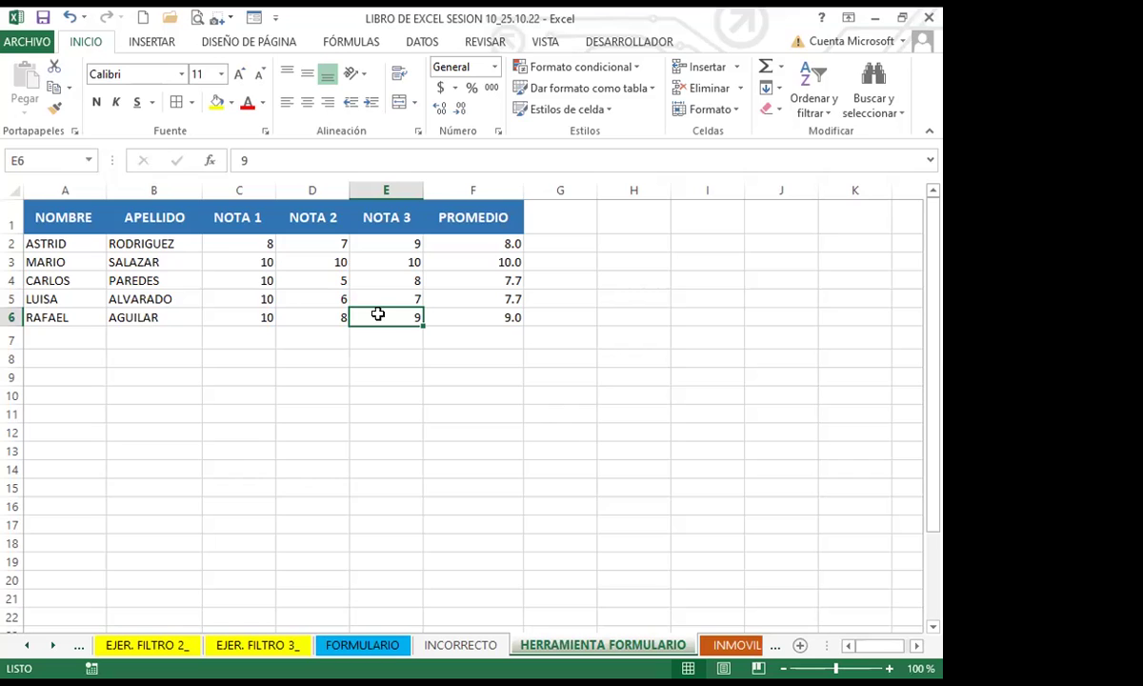
left_click(363, 645)
Step: Select rows and cells, including seller A8, in the FORMULARIO sheet's sales table
left_click(412, 488)
left_click(107, 486)
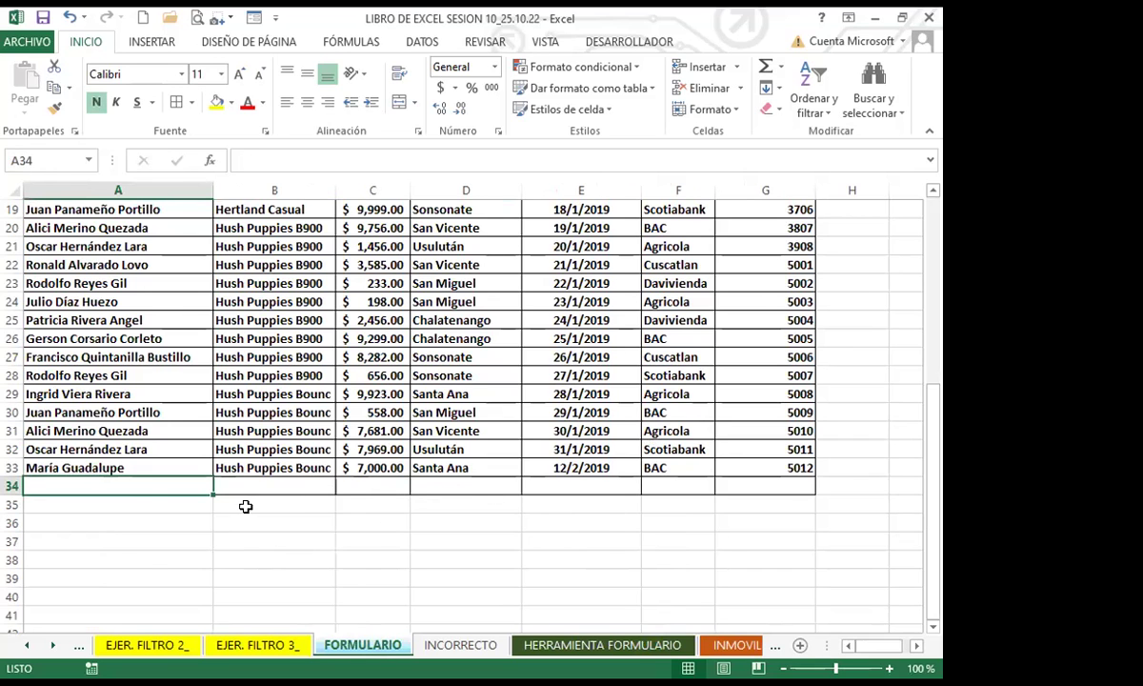
scroll(233, 477, "up", 6)
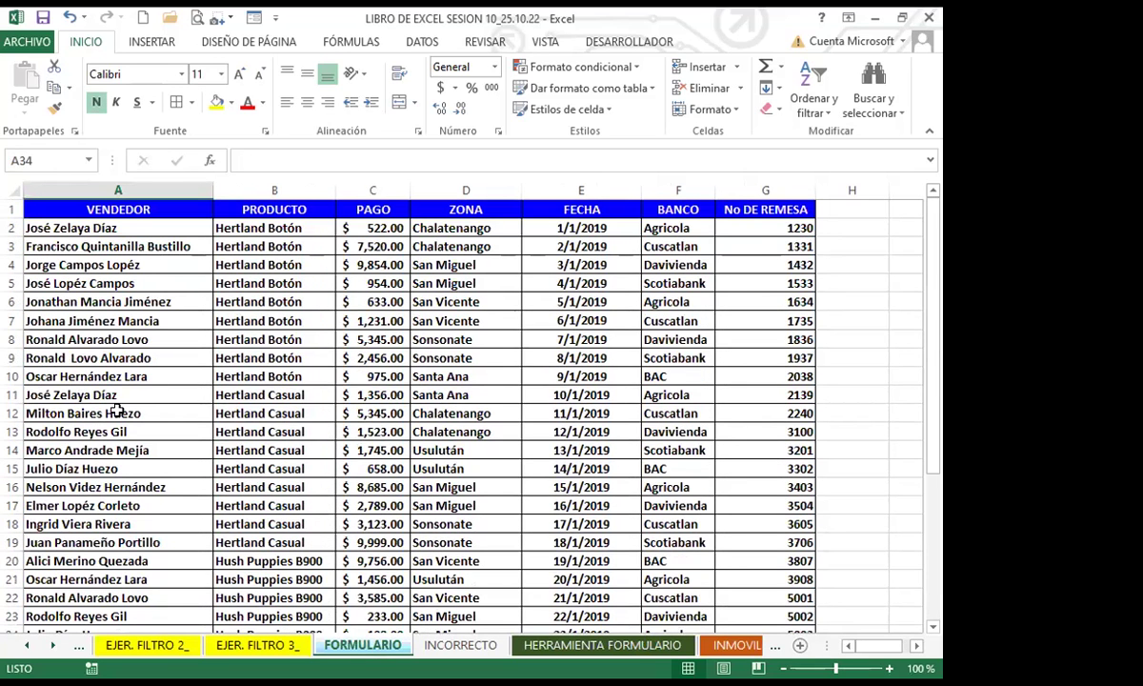
left_click(14, 339)
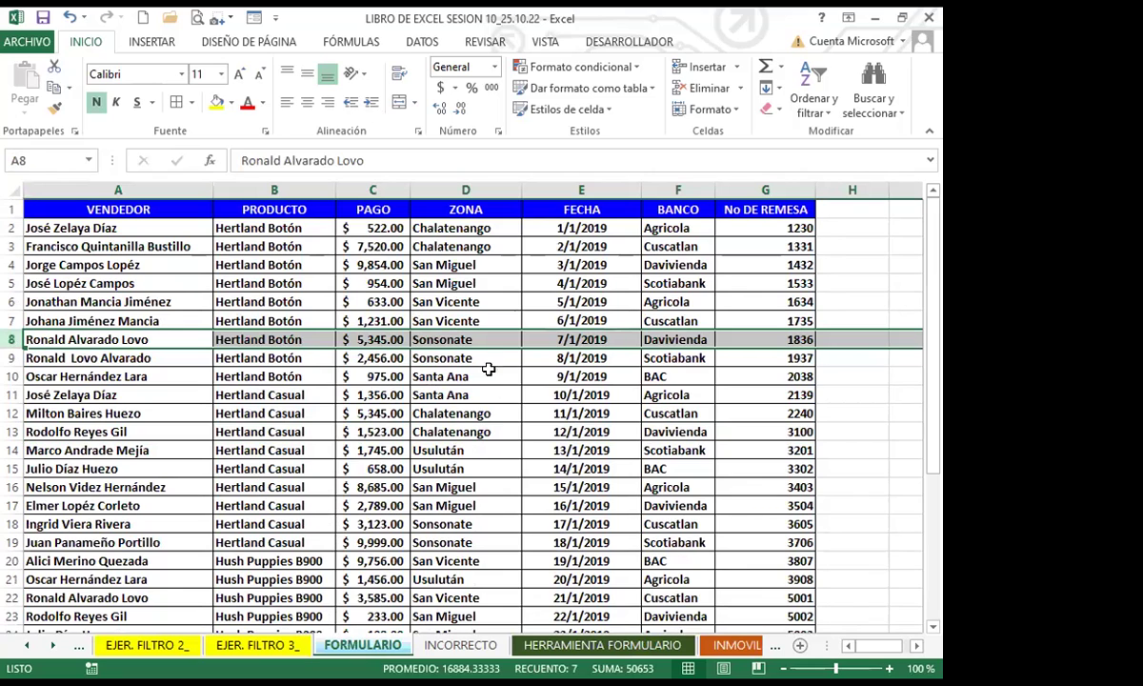
left_click(373, 395)
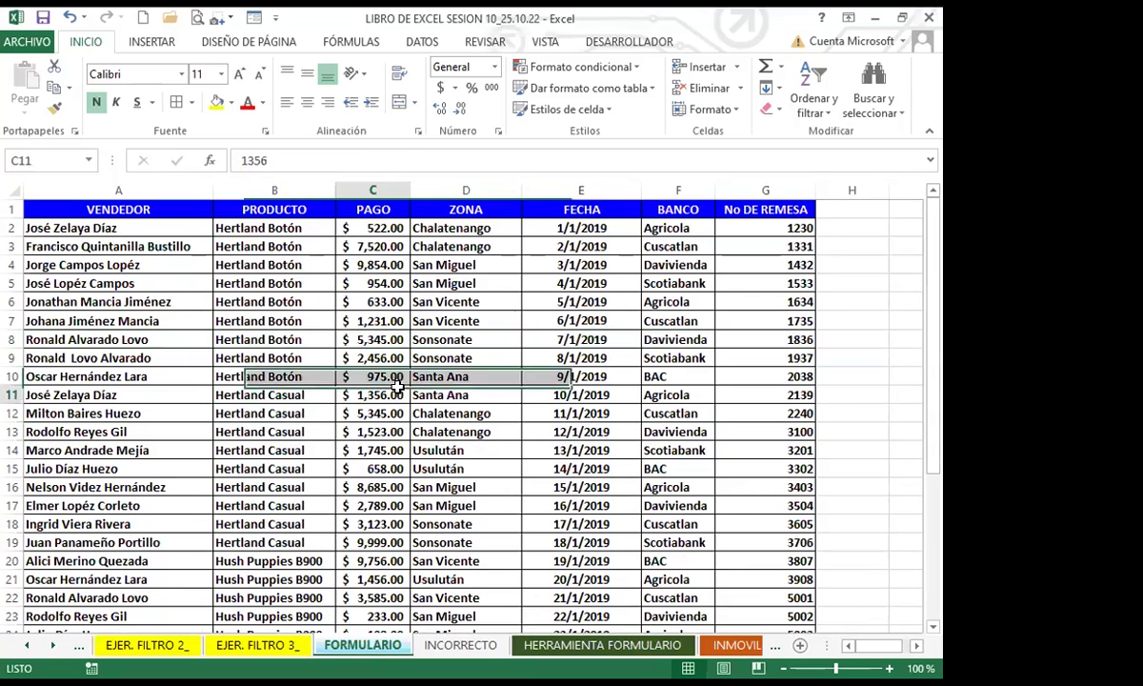
left_click(119, 333)
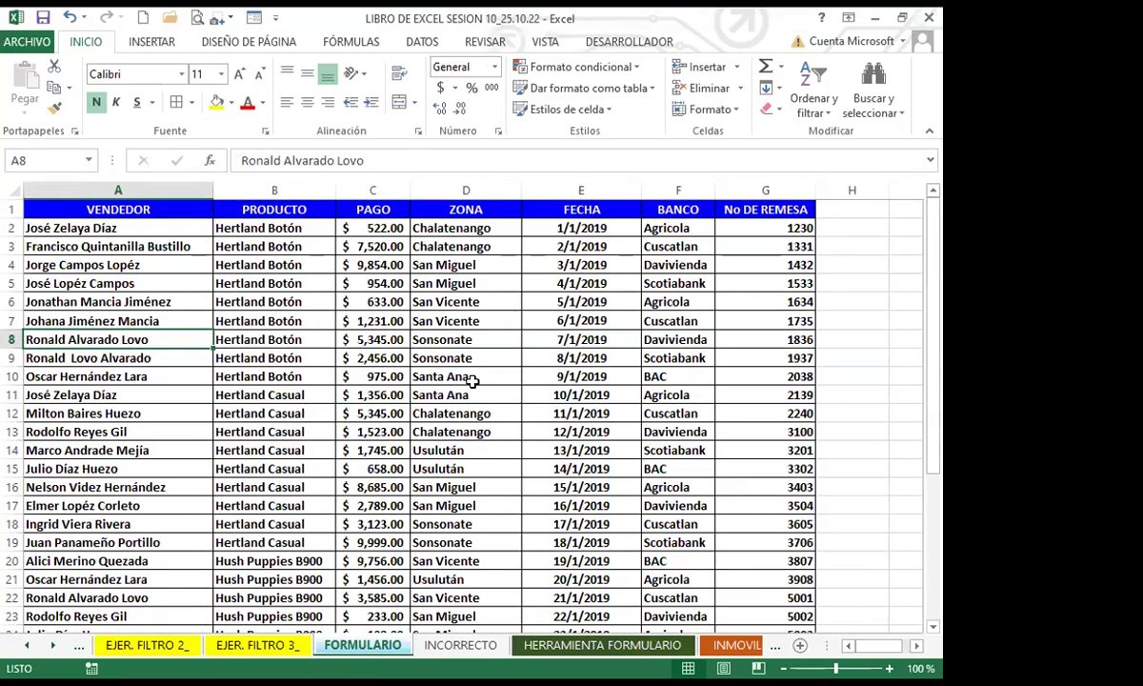
left_click(302, 385)
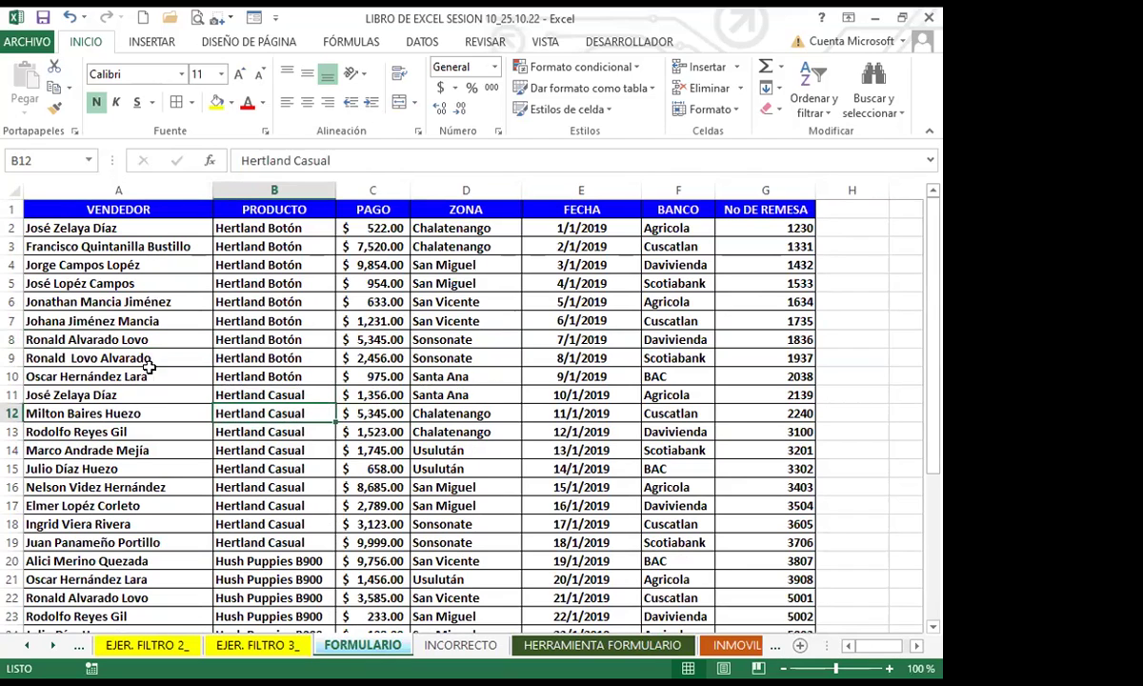
left_click(15, 301)
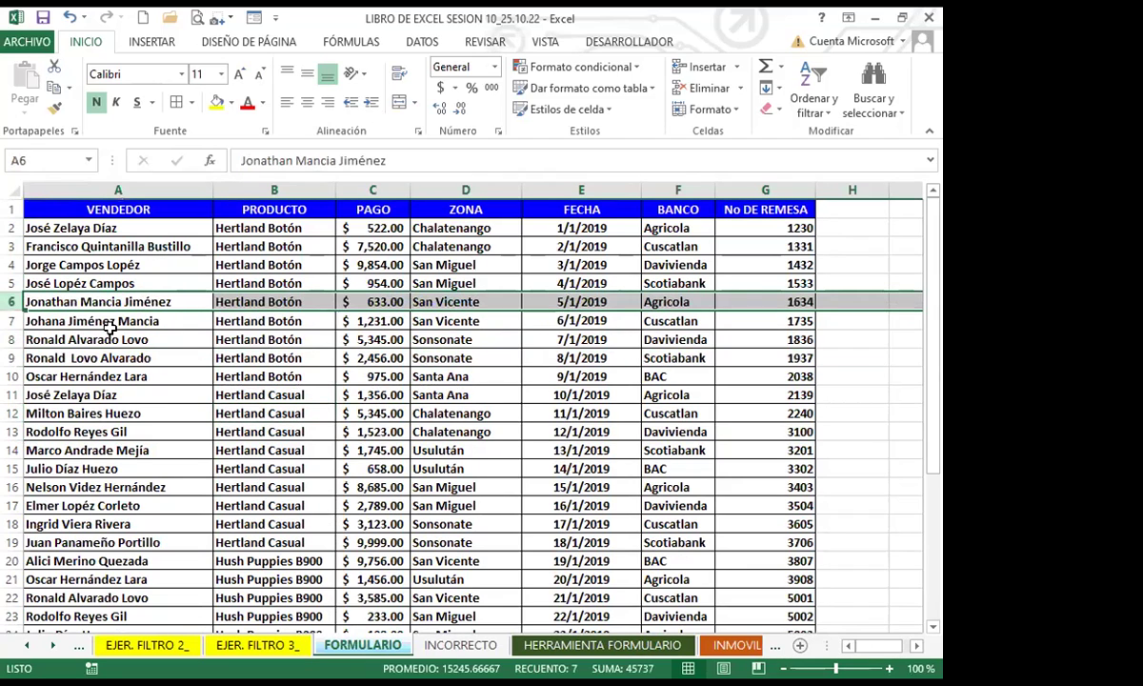
Step: Open the sales table's data form past the header and too-many-fields prompts, start a new record, close unsaved
left_click(253, 17)
left_click(392, 436)
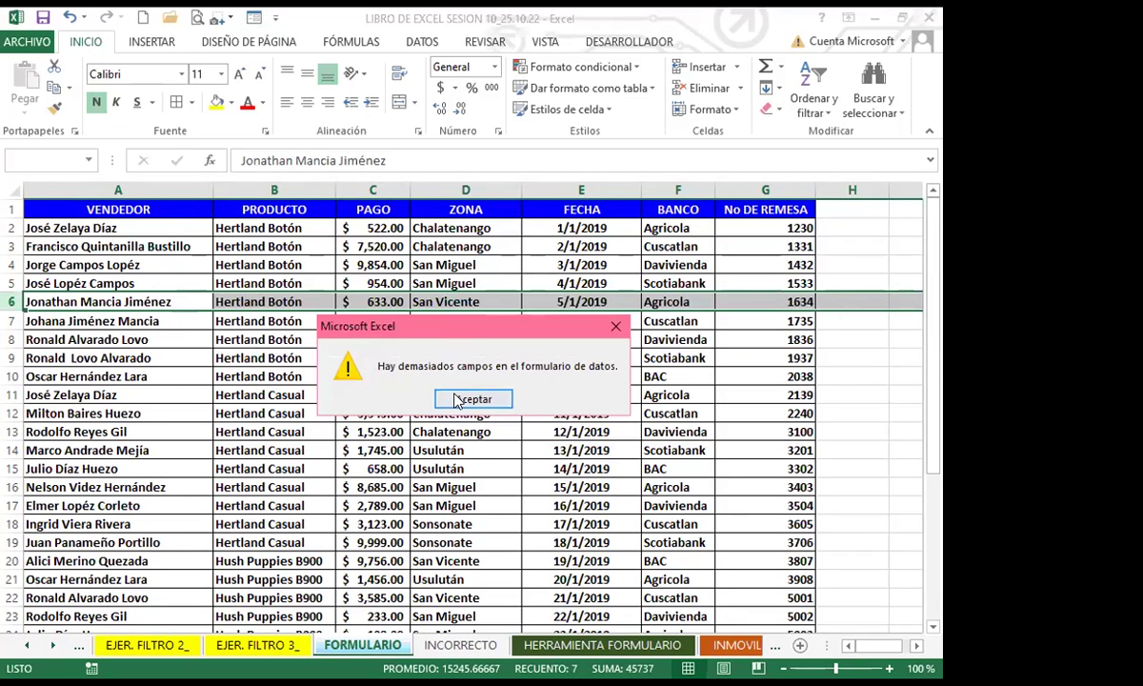
left_click(473, 399)
left_click(253, 19)
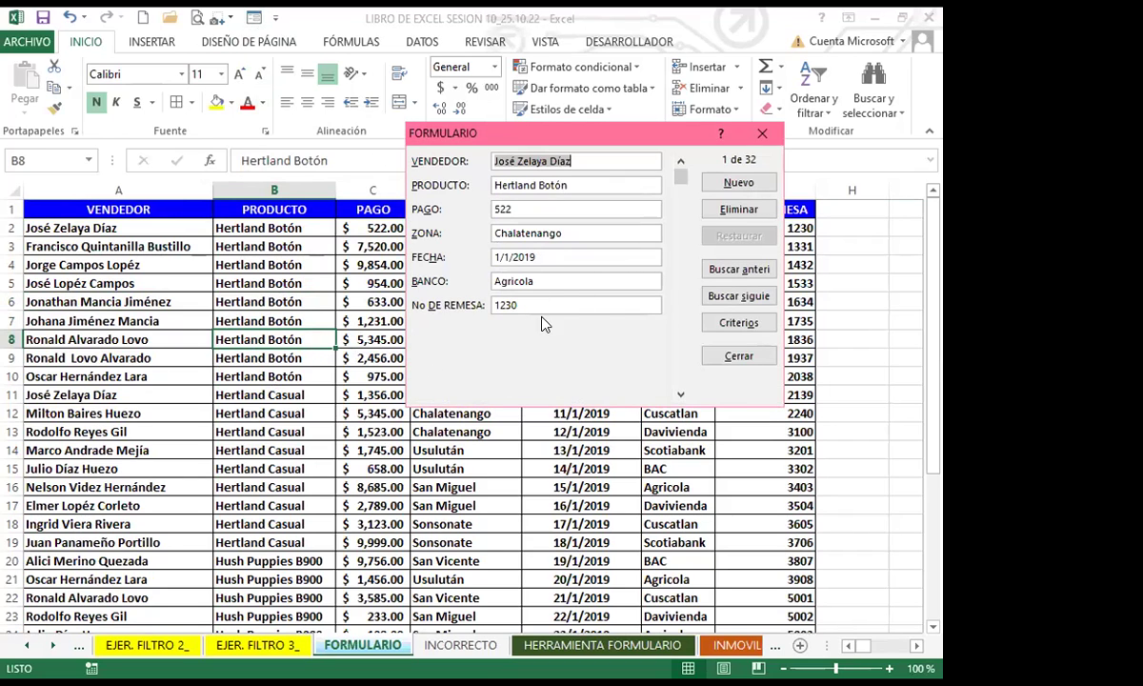
left_click(738, 182)
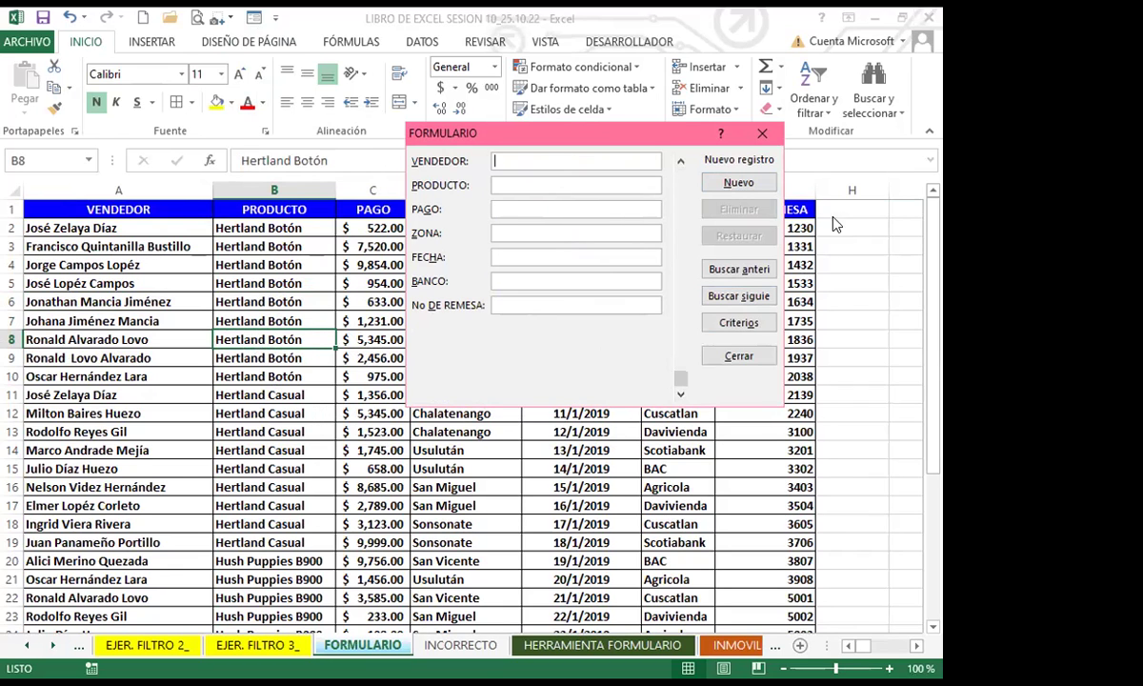
left_click(768, 139)
scroll(301, 448, "down", 6)
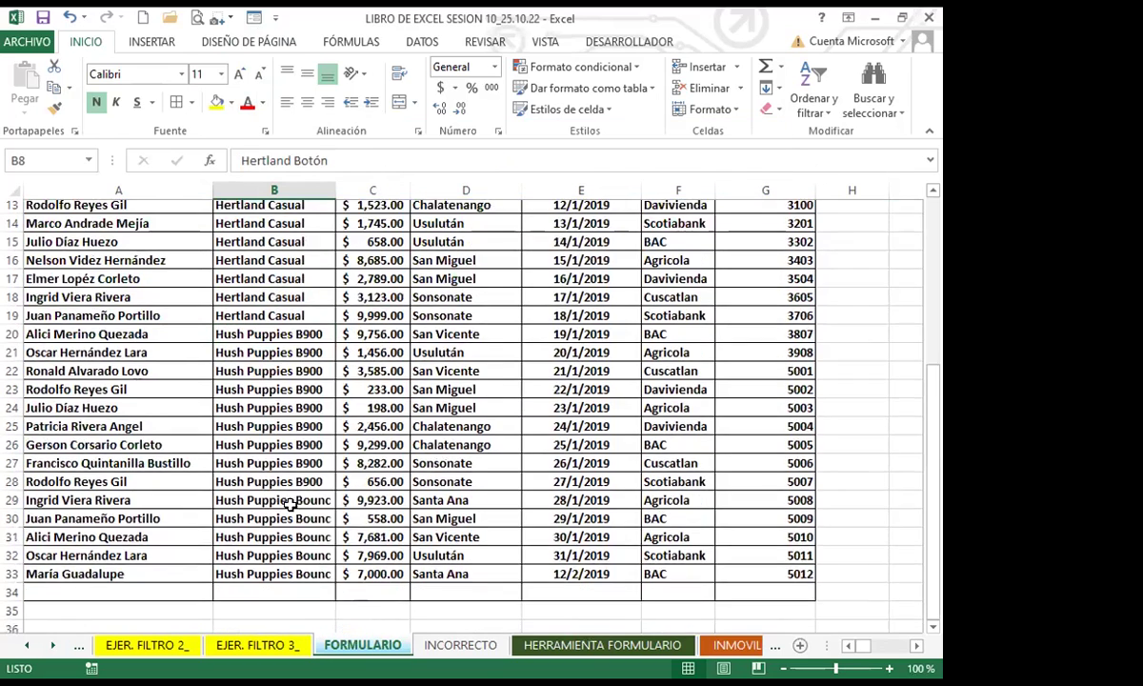
left_click(687, 391)
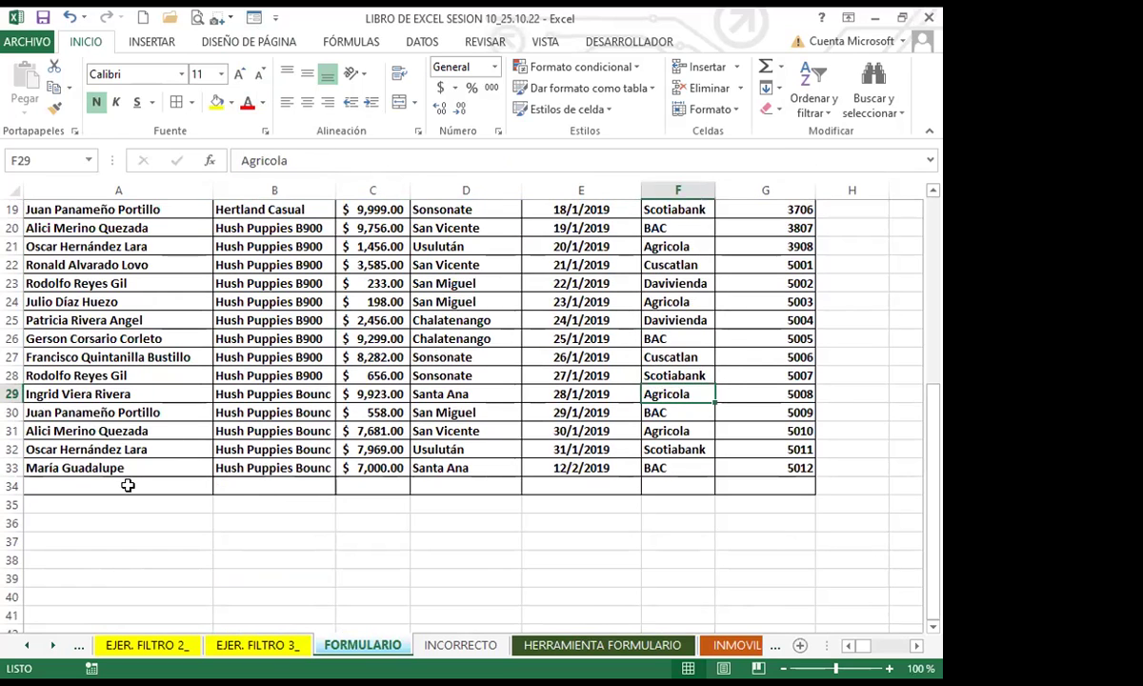
left_click(126, 484)
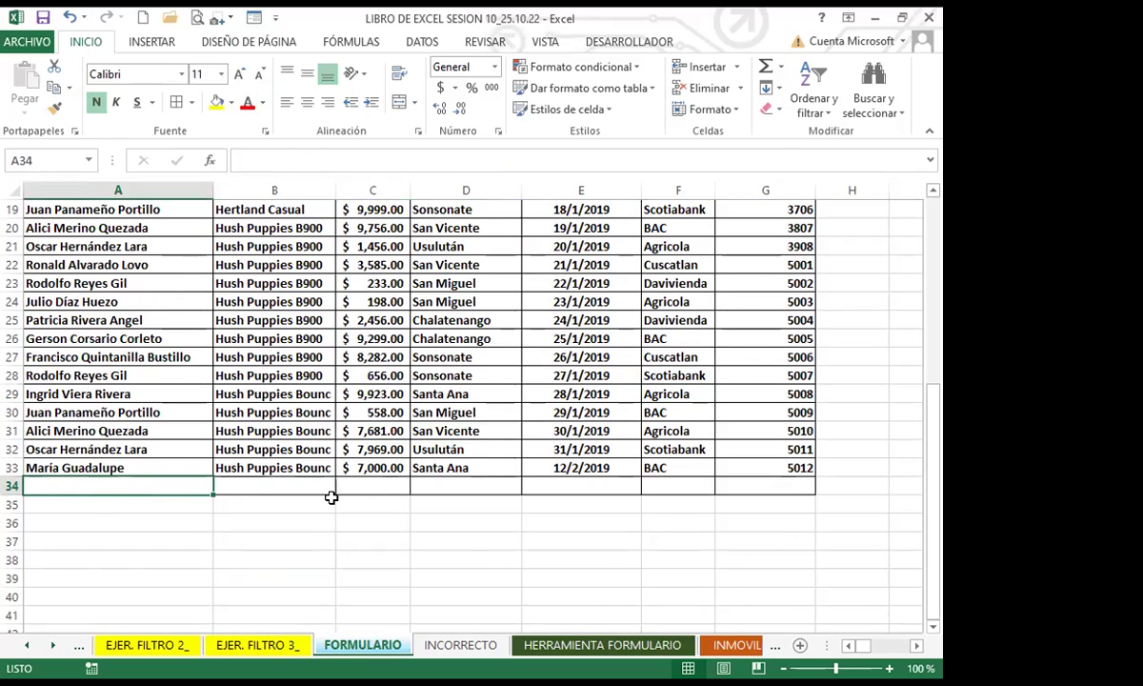
scroll(330, 490, "up", 6)
scroll(238, 476, "down", 7)
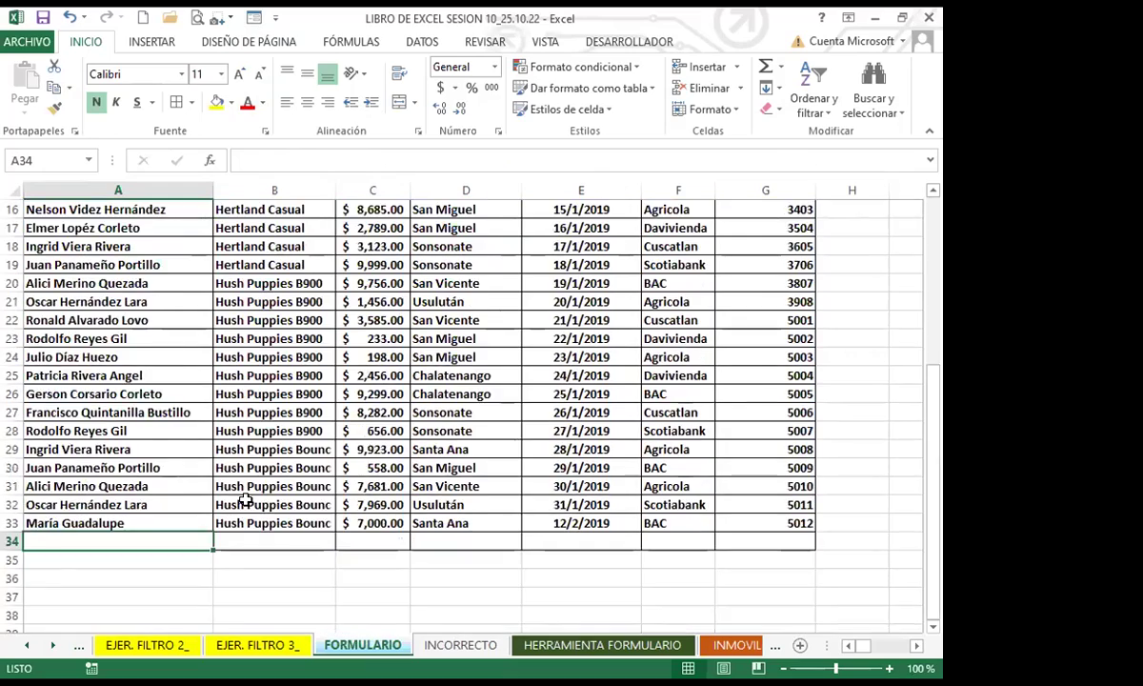
scroll(235, 499, "up", 7)
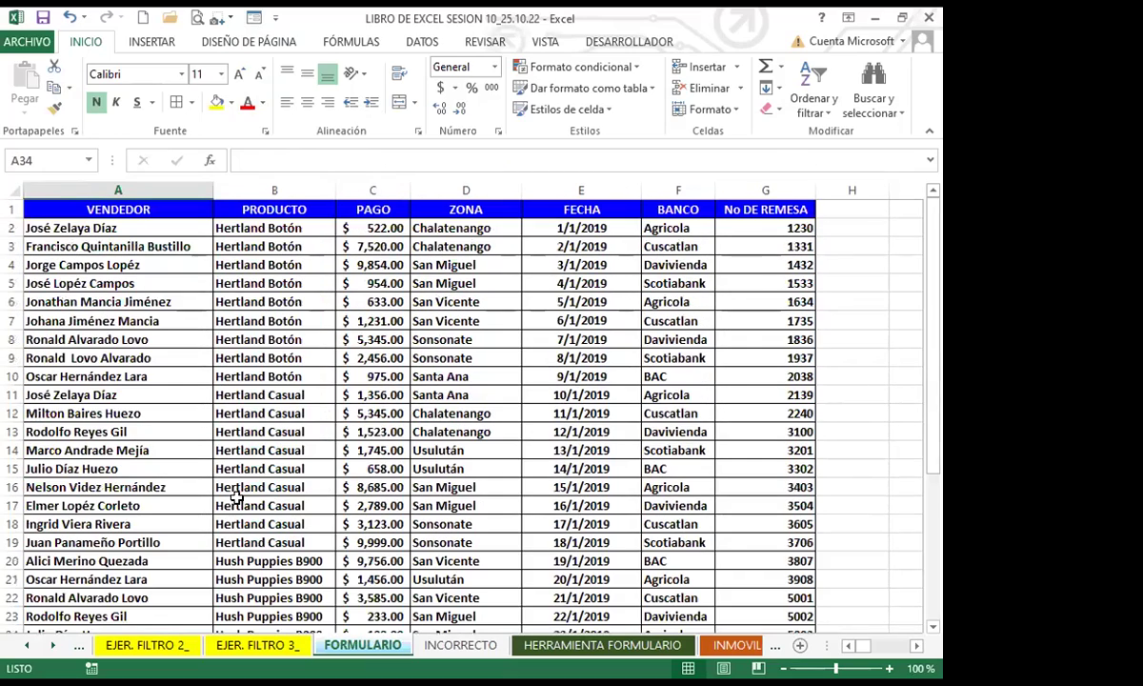
left_click(12, 394)
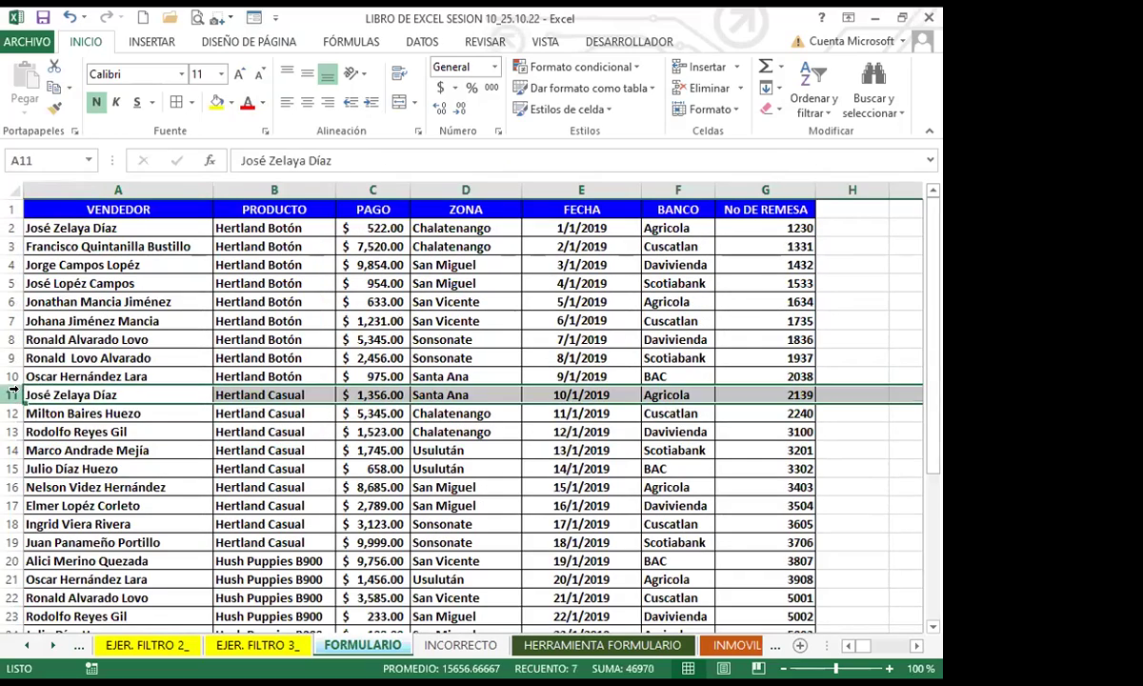
left_click(145, 431)
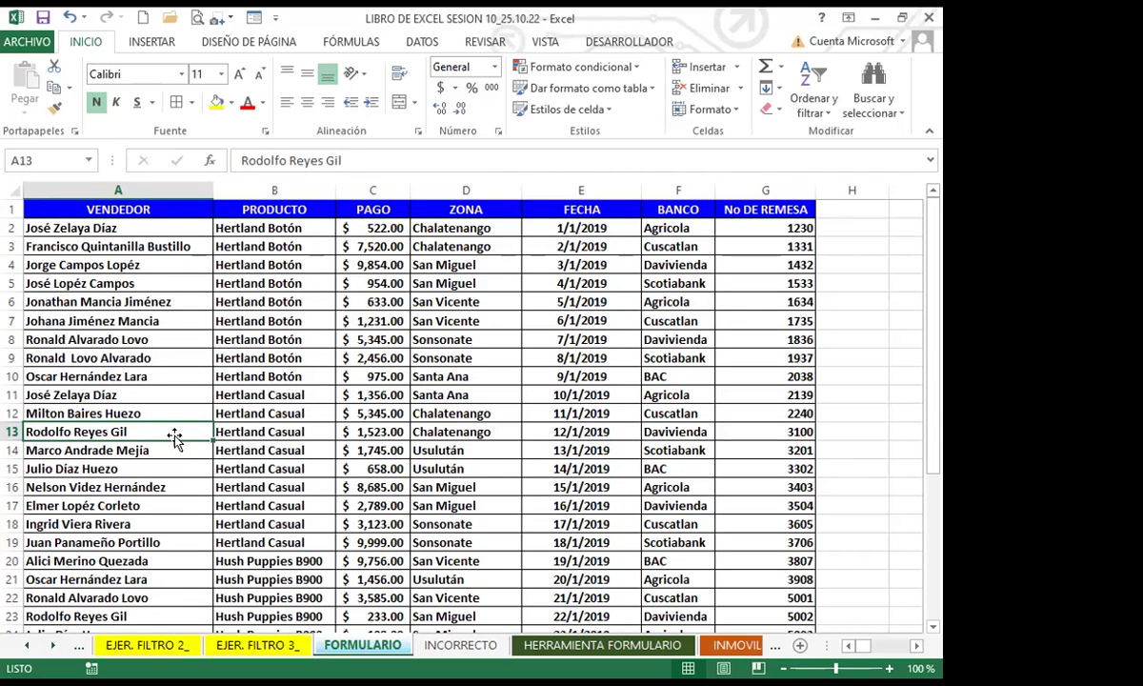
scroll(176, 436, "down", 7)
left_click(105, 428)
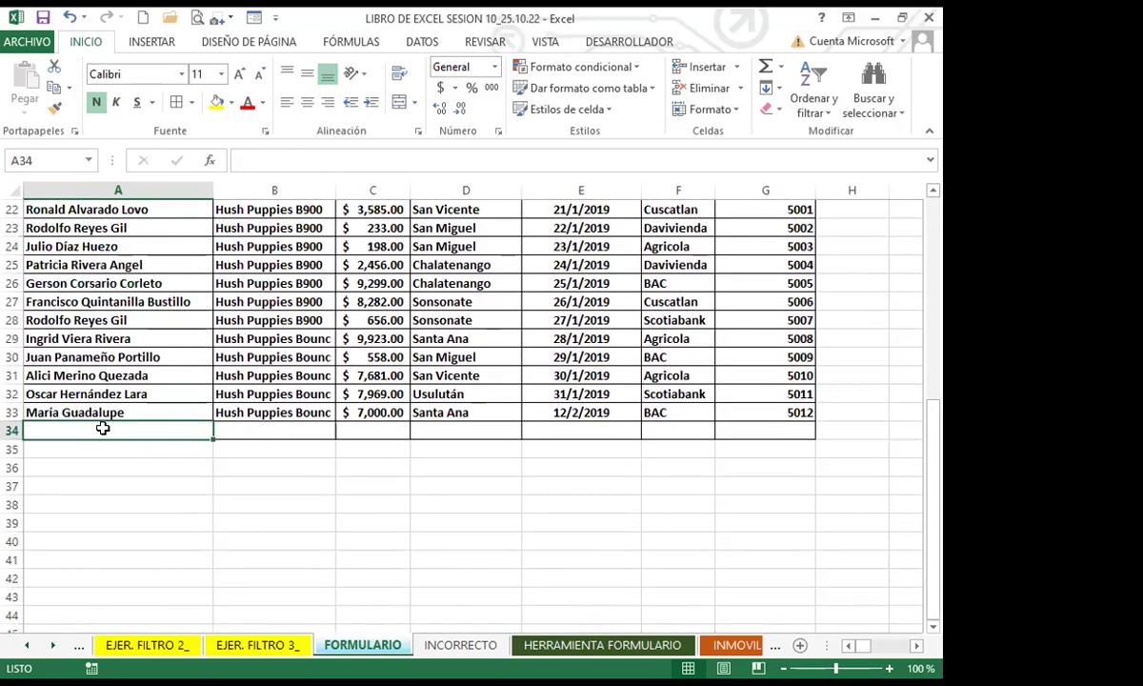
scroll(107, 468, "up", 2)
scroll(108, 467, "up", 5)
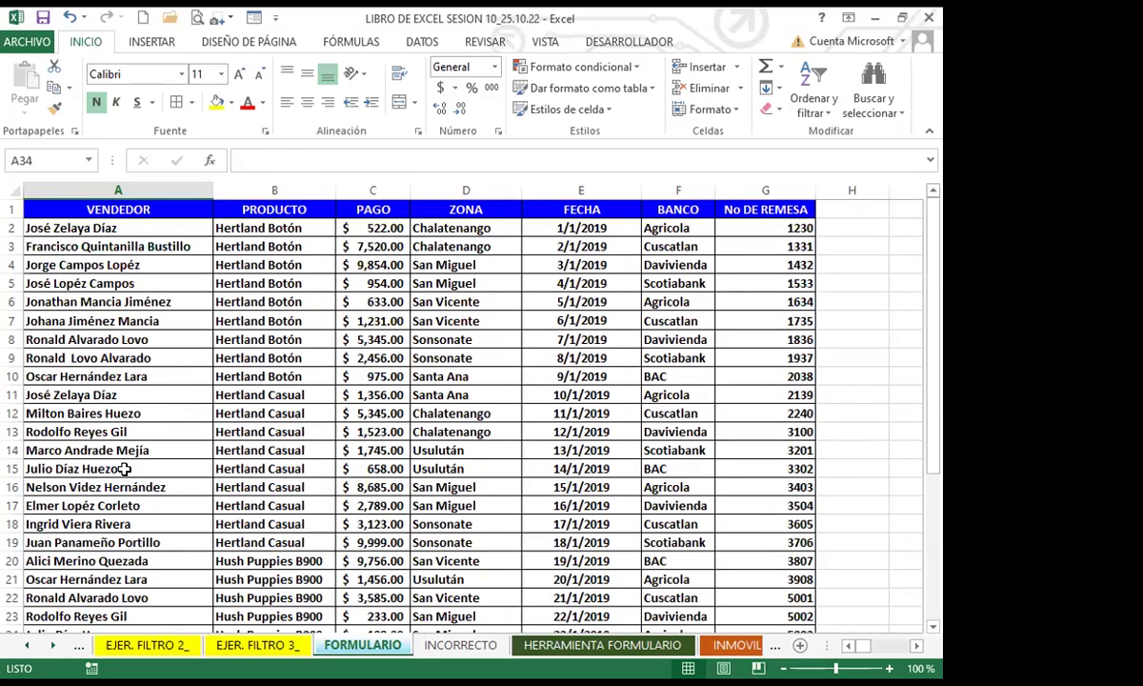
left_click(133, 445)
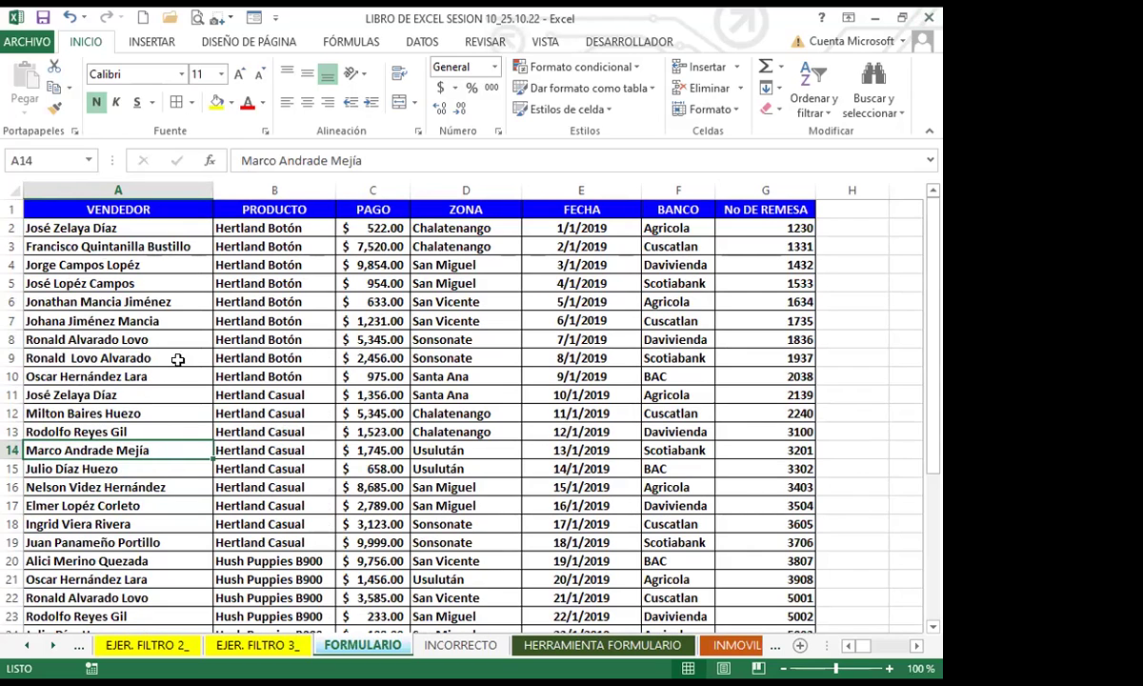
key("Up")
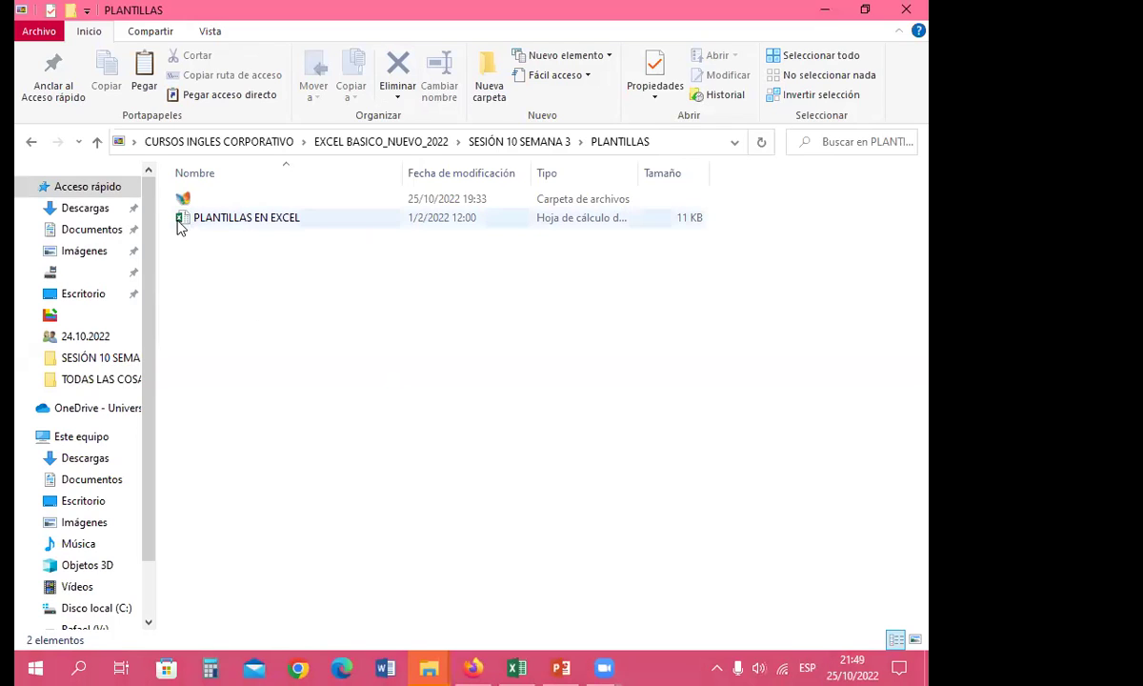
Step: Select the PLANTILLAS EN EXCEL workbook and show its context menu
left_click(229, 224)
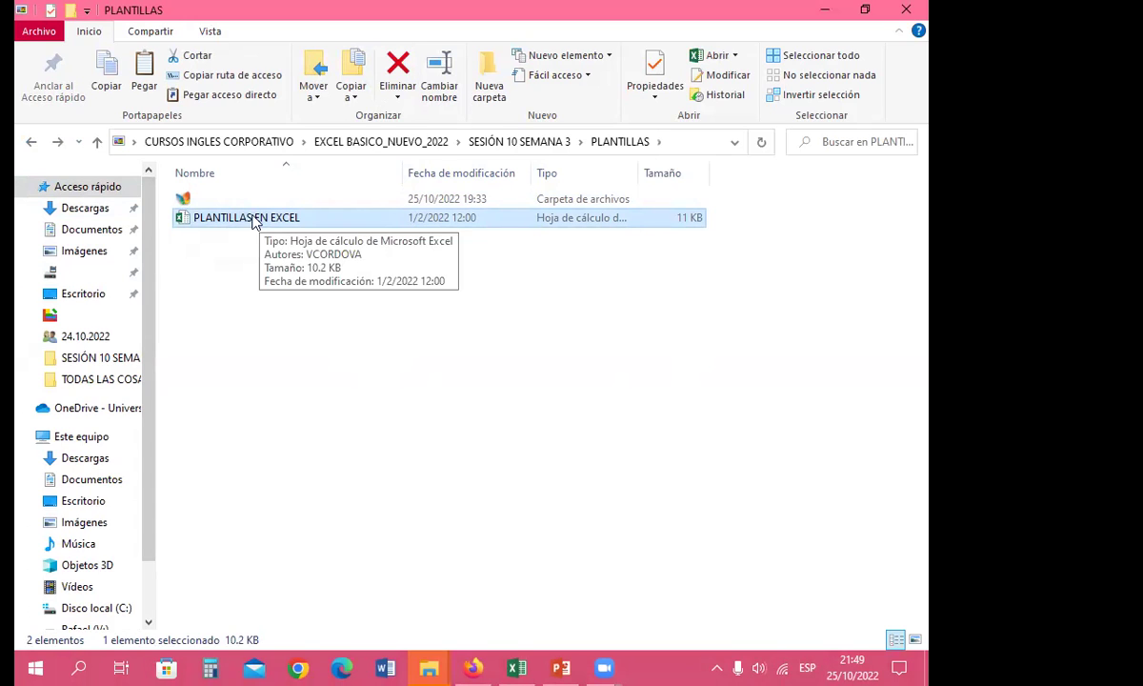
right_click(243, 222)
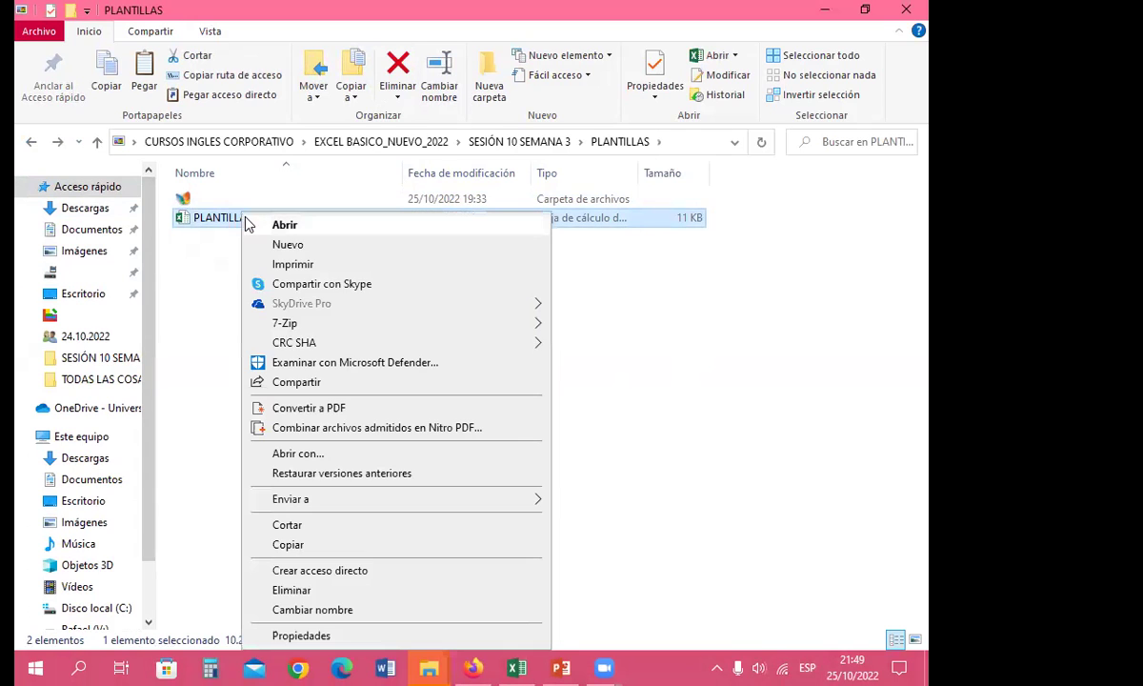
Step: Review the PLANTILLAS EN EXCEL properties (.xlsx, 10.2 KB), close them, and reselect the file
left_click(301, 634)
left_click_drag(473, 203, 591, 115)
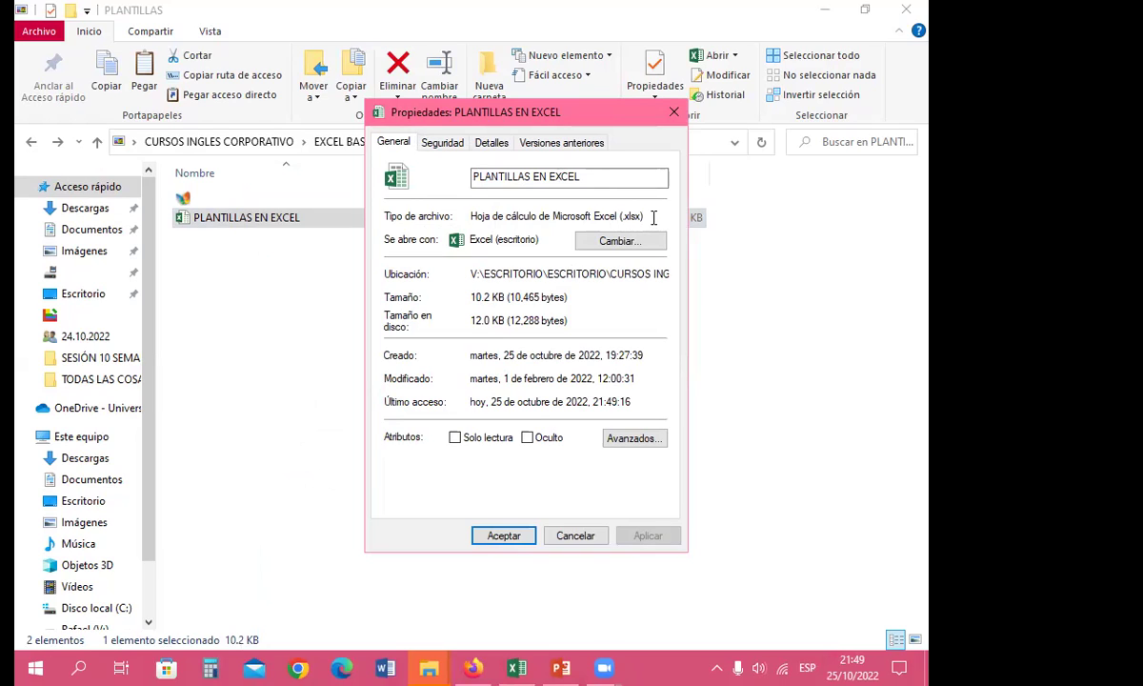
left_click(674, 111)
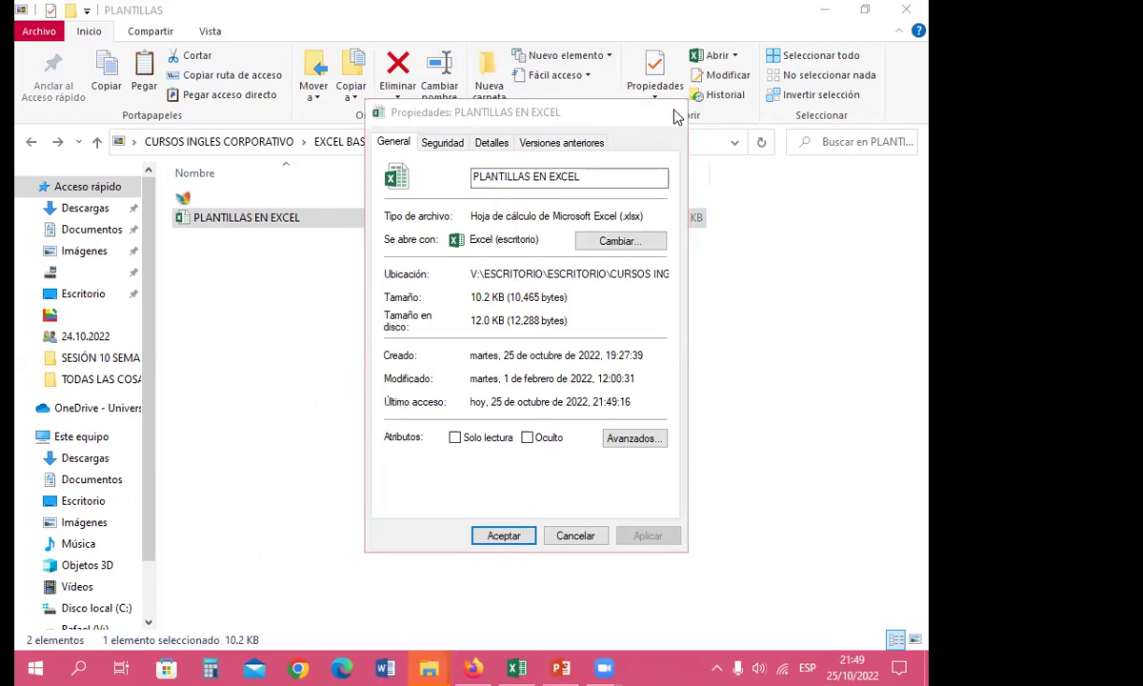
left_click(244, 315)
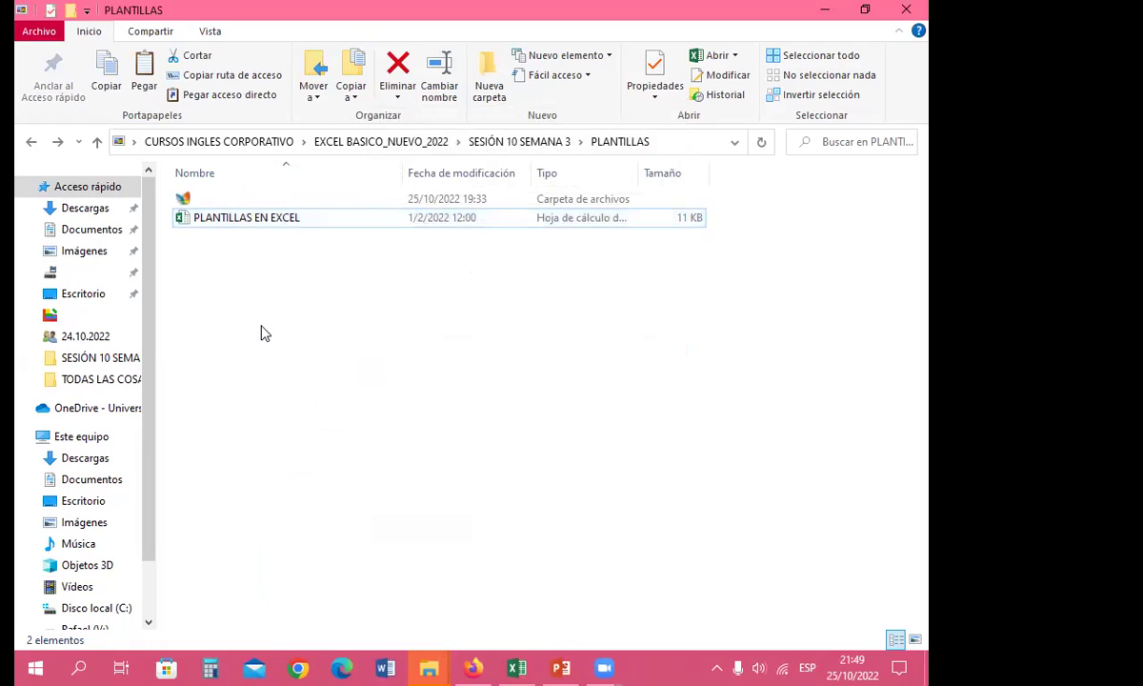
left_click(247, 231)
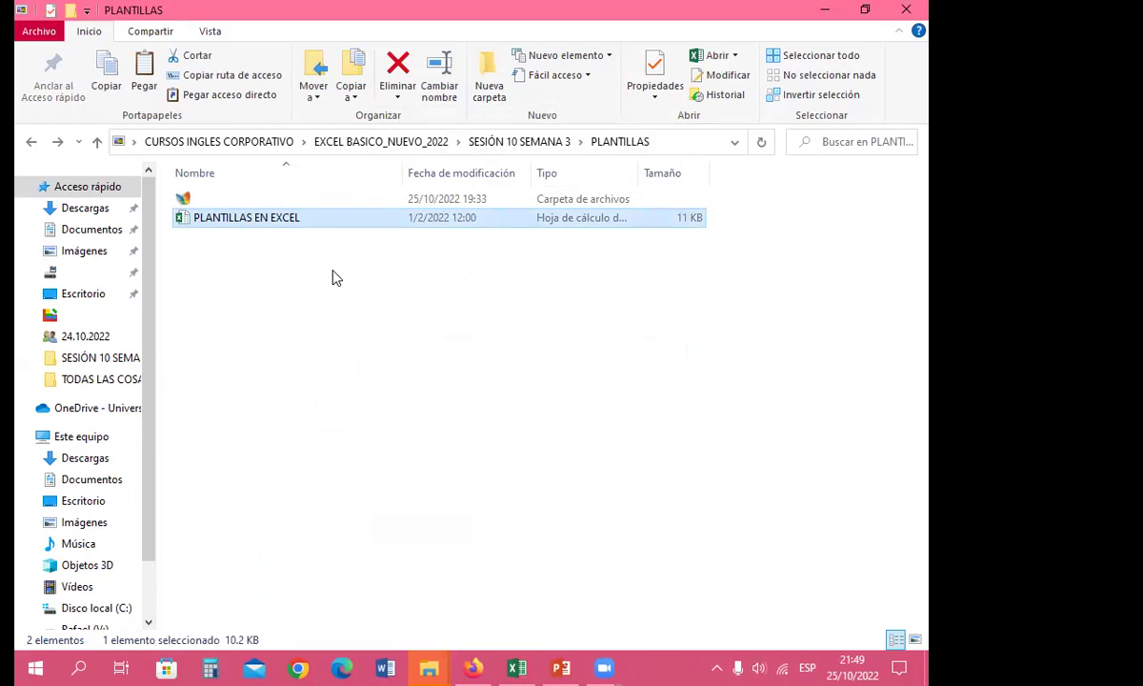
Step: Select the PLANTILLAS EN EXCEL file and open it in Excel
left_click(333, 279)
left_click(274, 221)
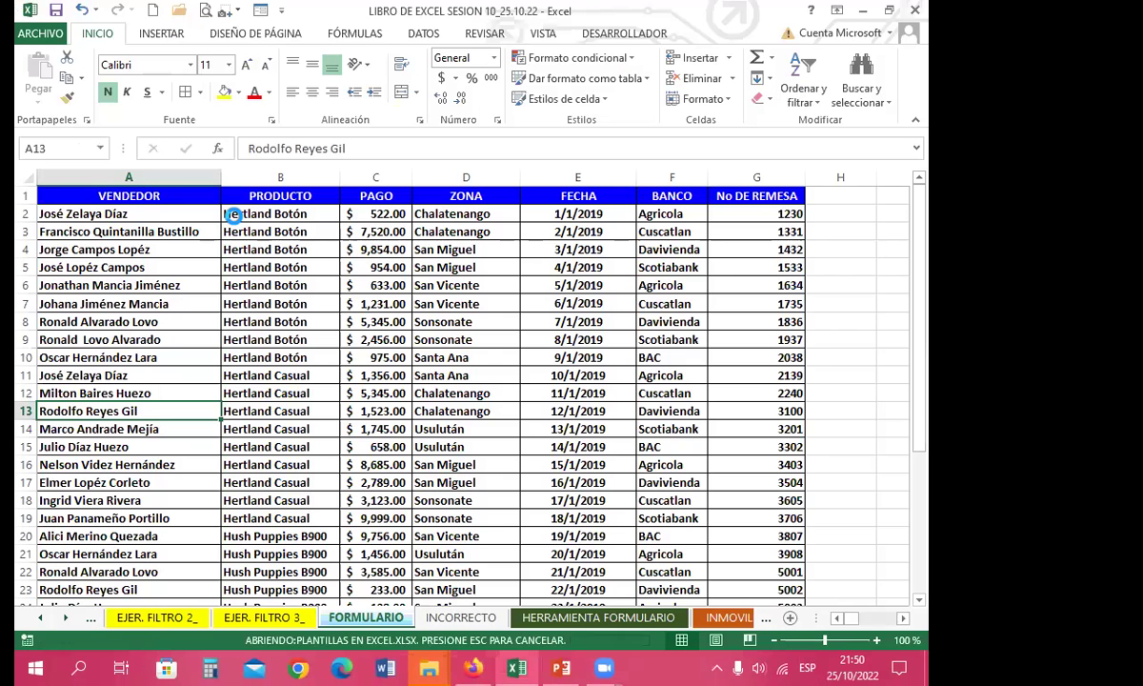
Step: Look over PRODUCTO cells B7, B13, B10 and B8, then open the ARCHIVO information page
left_click(268, 305)
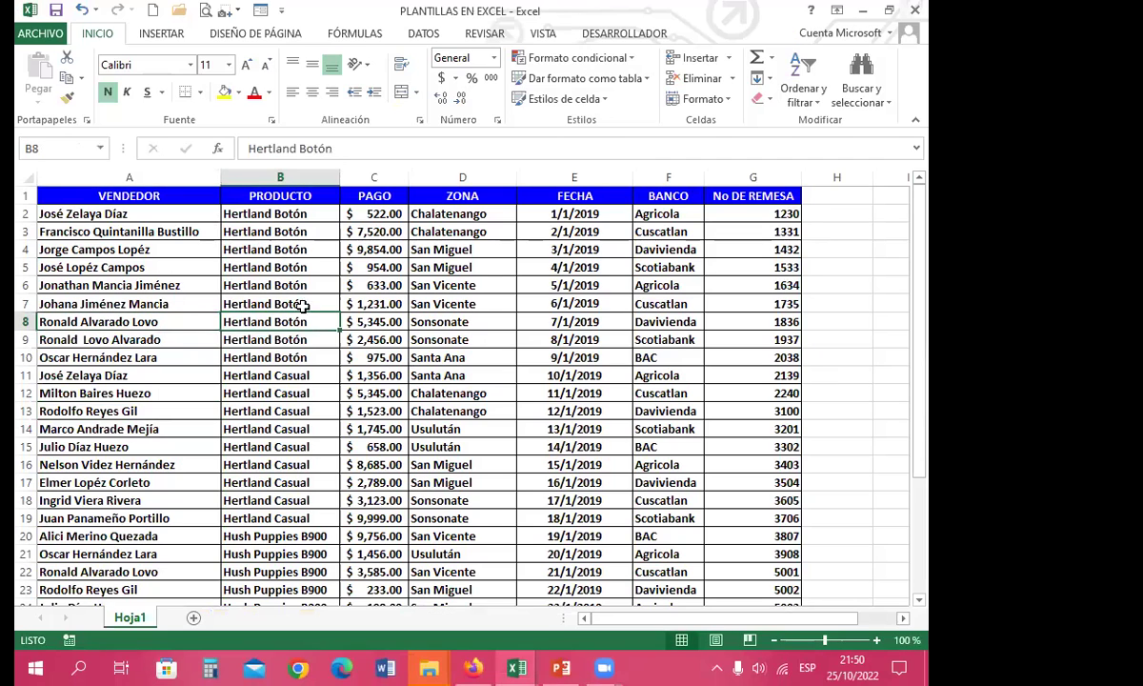
left_click(313, 408)
scroll(426, 479, "down", 8)
scroll(426, 478, "up", 8)
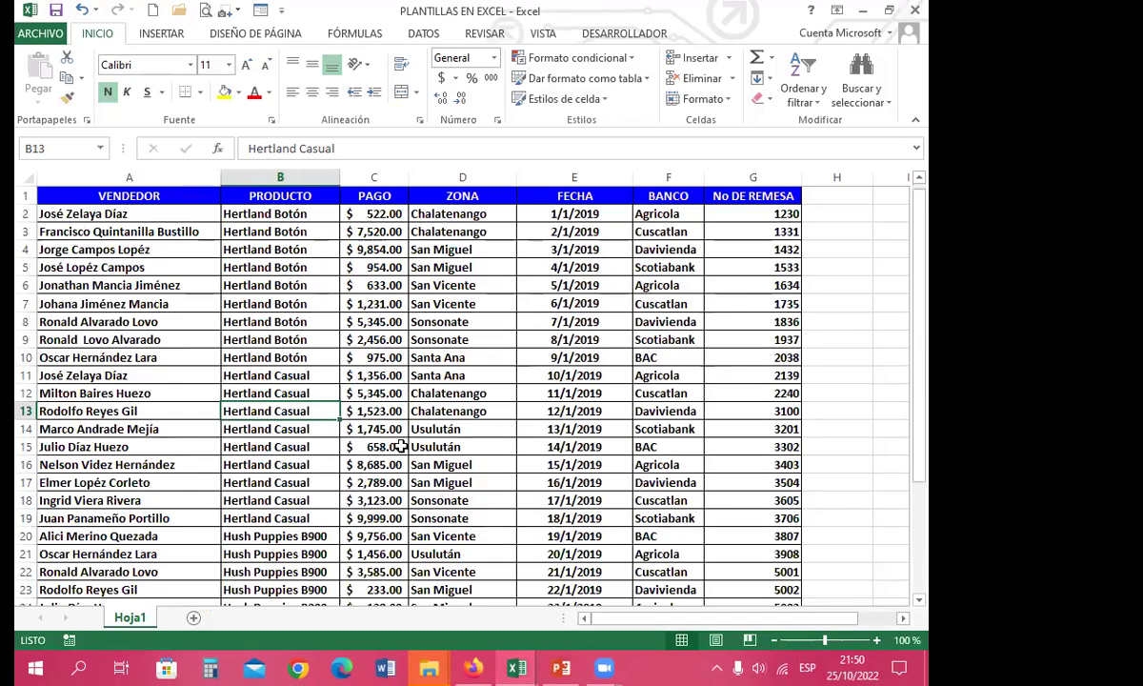
left_click(282, 355)
left_click(265, 324)
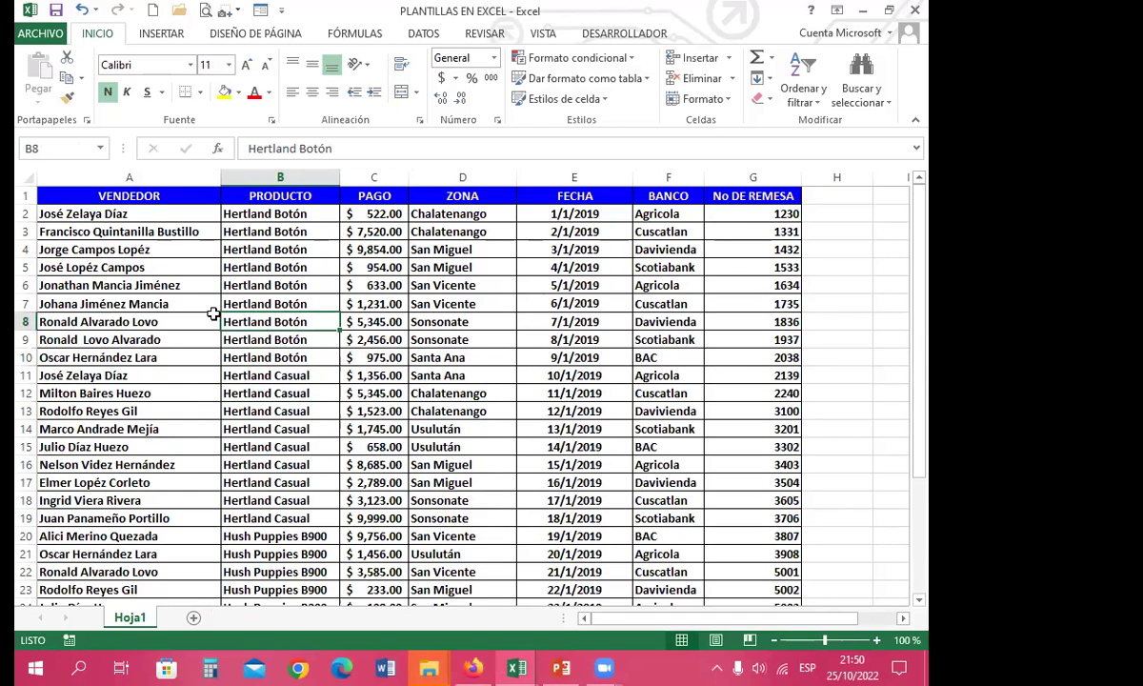
left_click(40, 33)
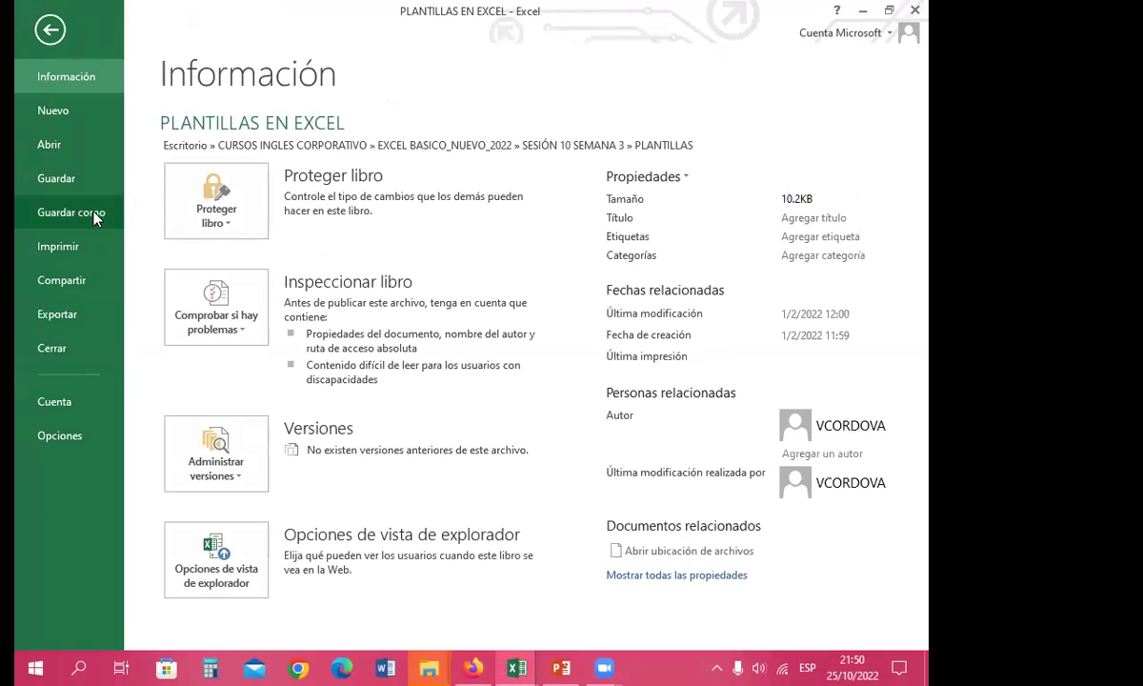
Step: Choose Guardar como with the current PLANTILLAS folder as the save location
left_click(91, 214)
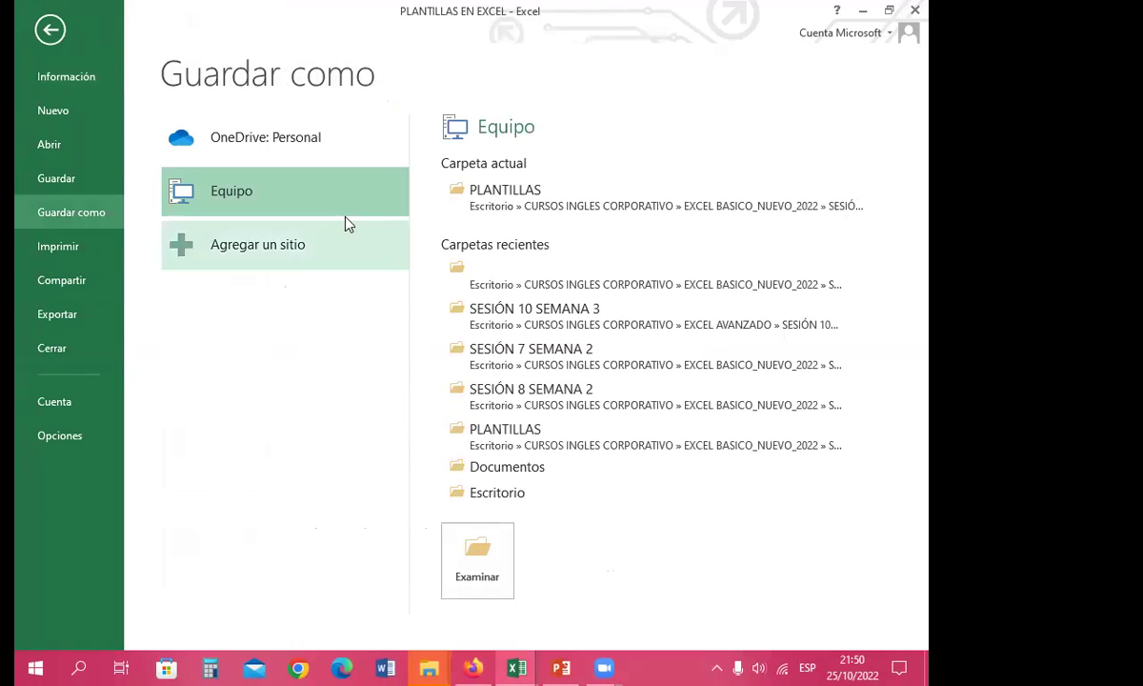
left_click(514, 195)
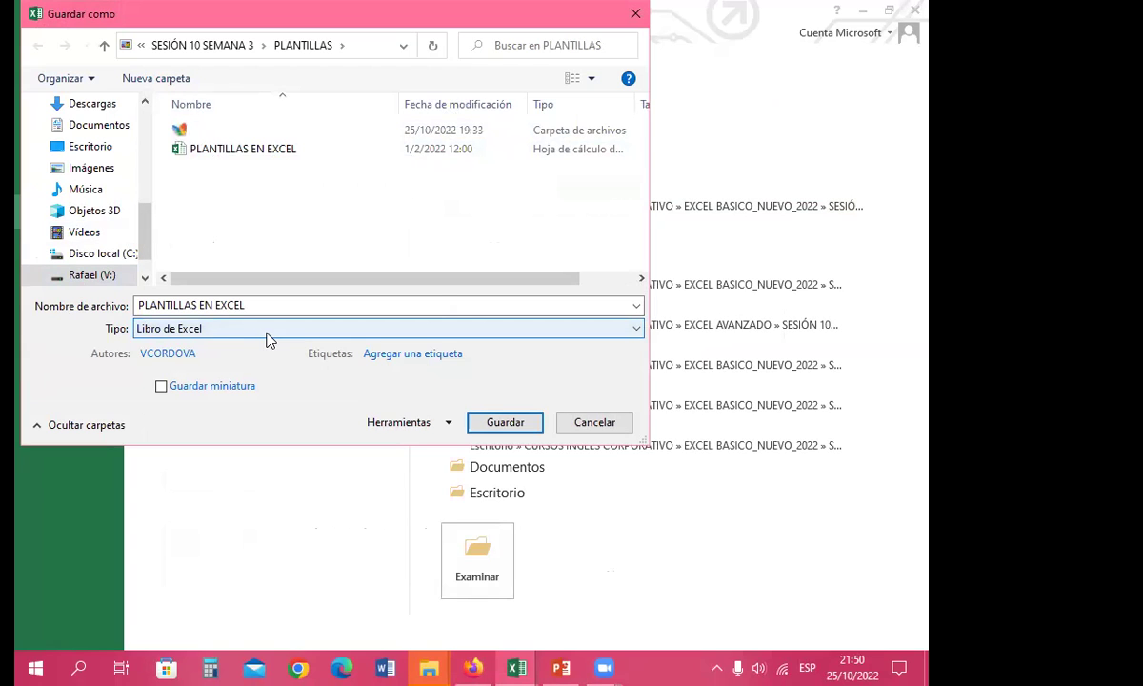
Step: Save the workbook as Libro de Excel 97-2003 in PLANTILLAS, then close it
left_click(639, 334)
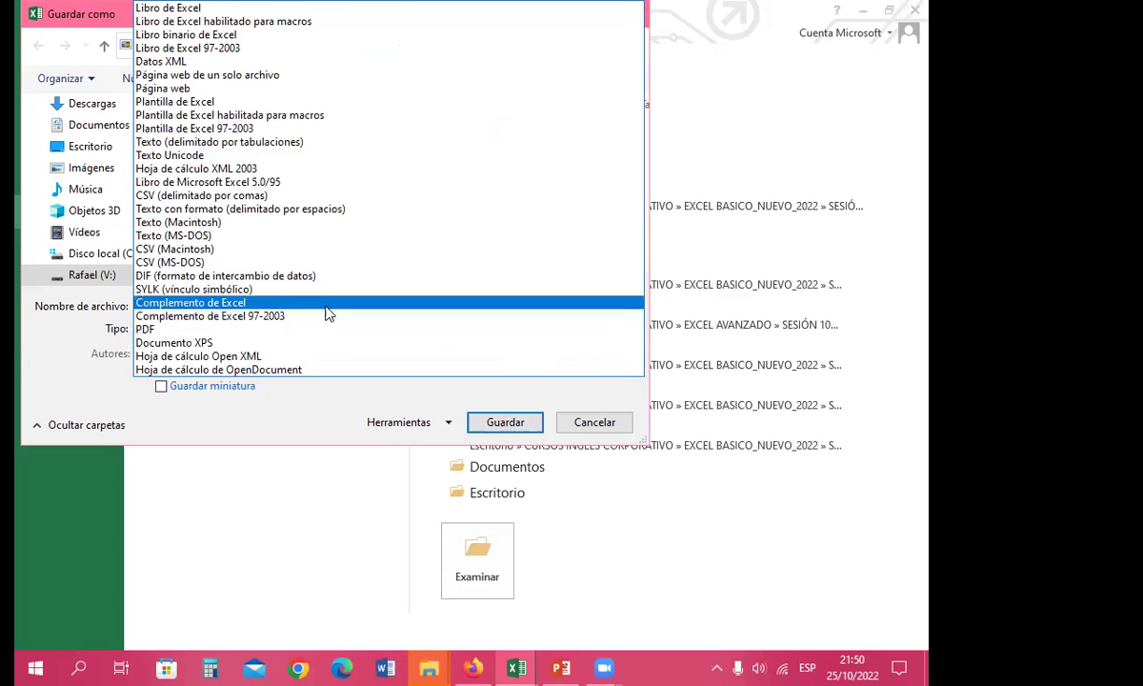
left_click(226, 50)
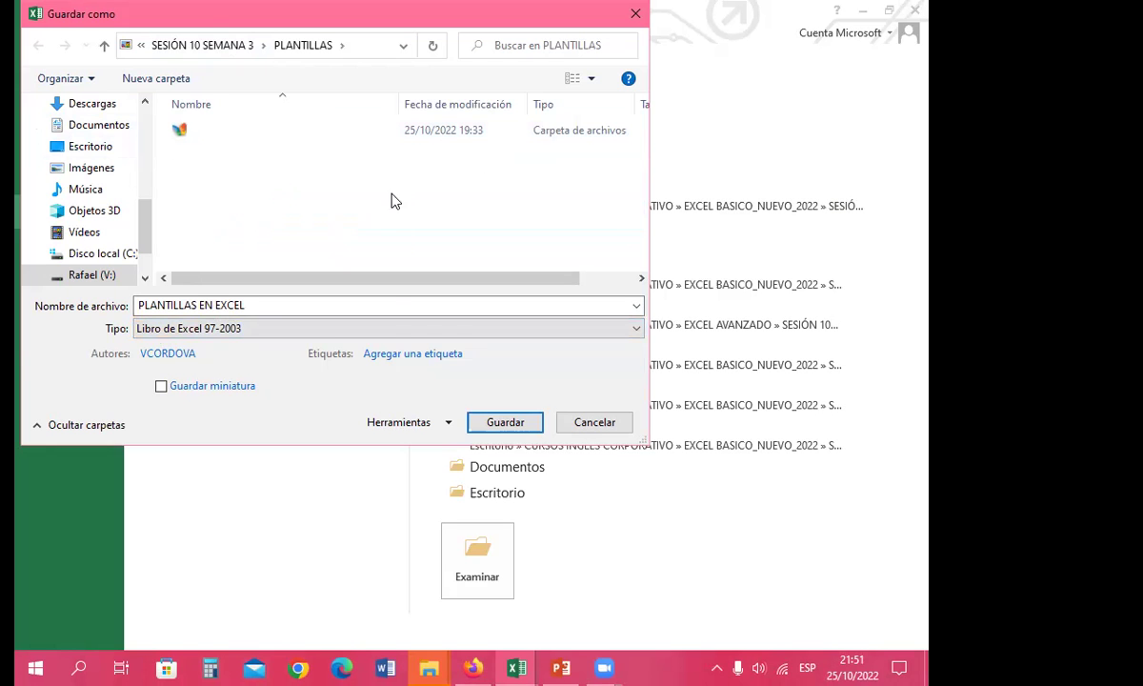
left_click(505, 425)
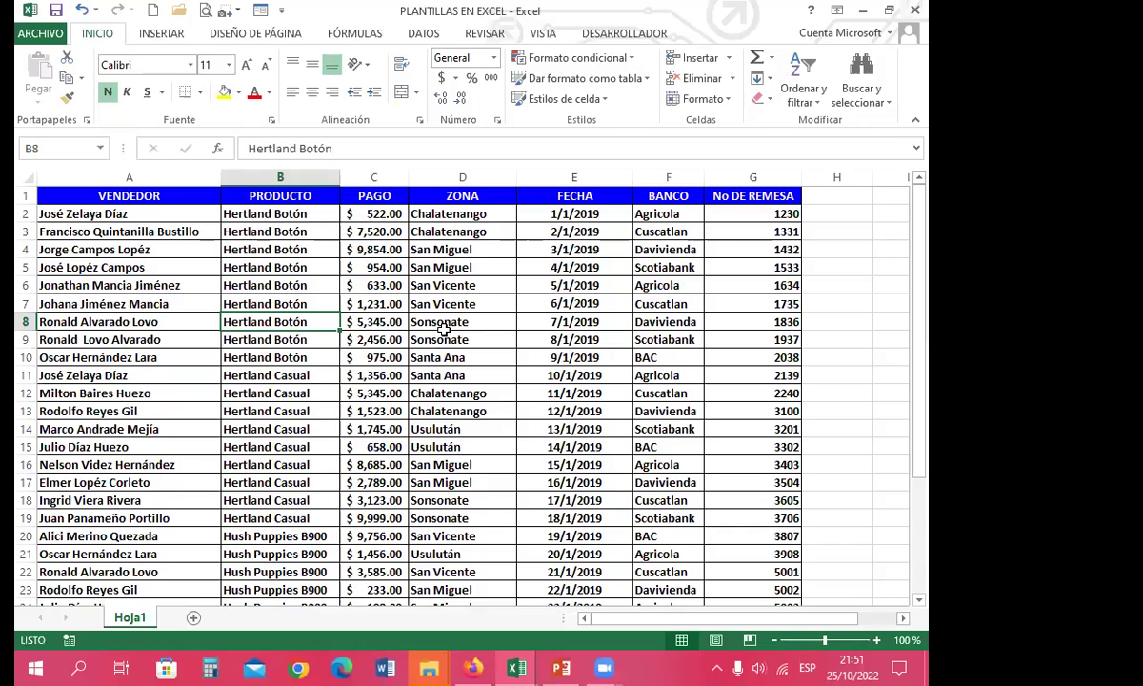
left_click(913, 10)
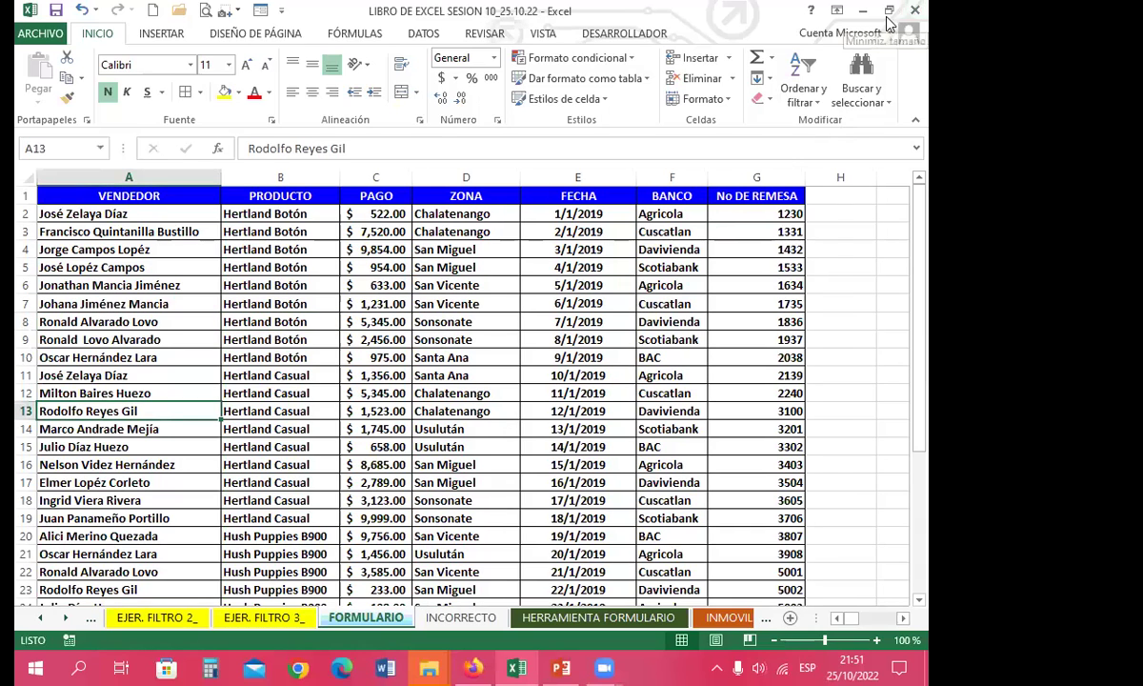
Step: Minimize Excel and confirm the newer PLANTILLAS EN EXCEL file is a 30 KB Excel 97-2003 (.xls) workbook
left_click(862, 10)
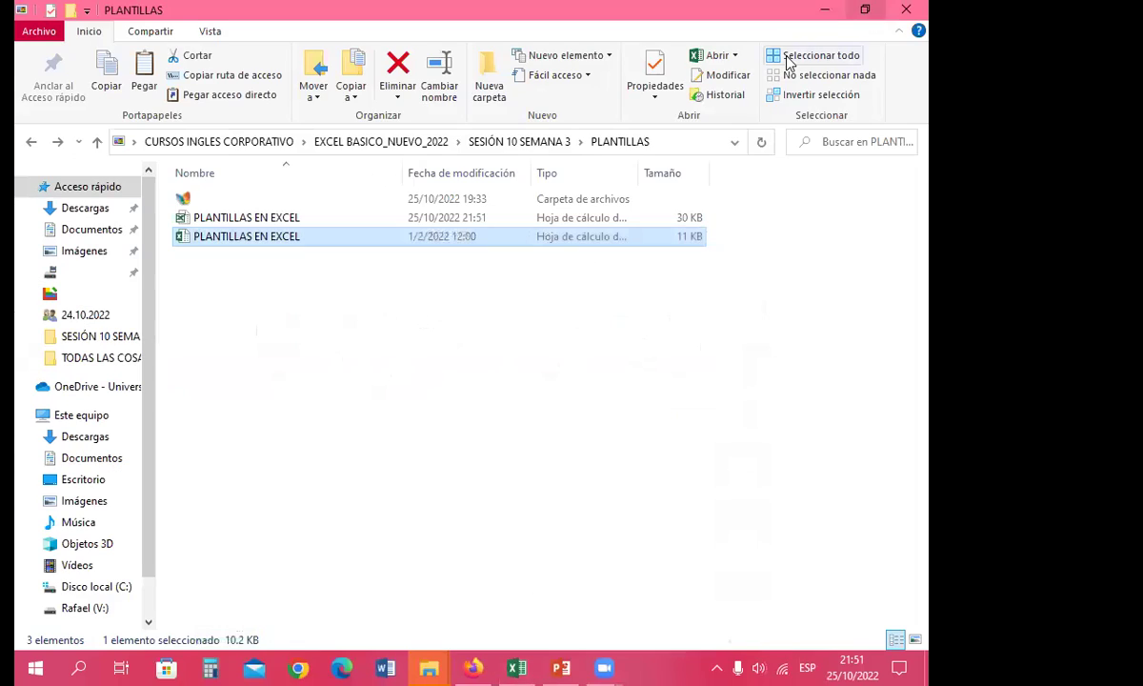
left_click(219, 328)
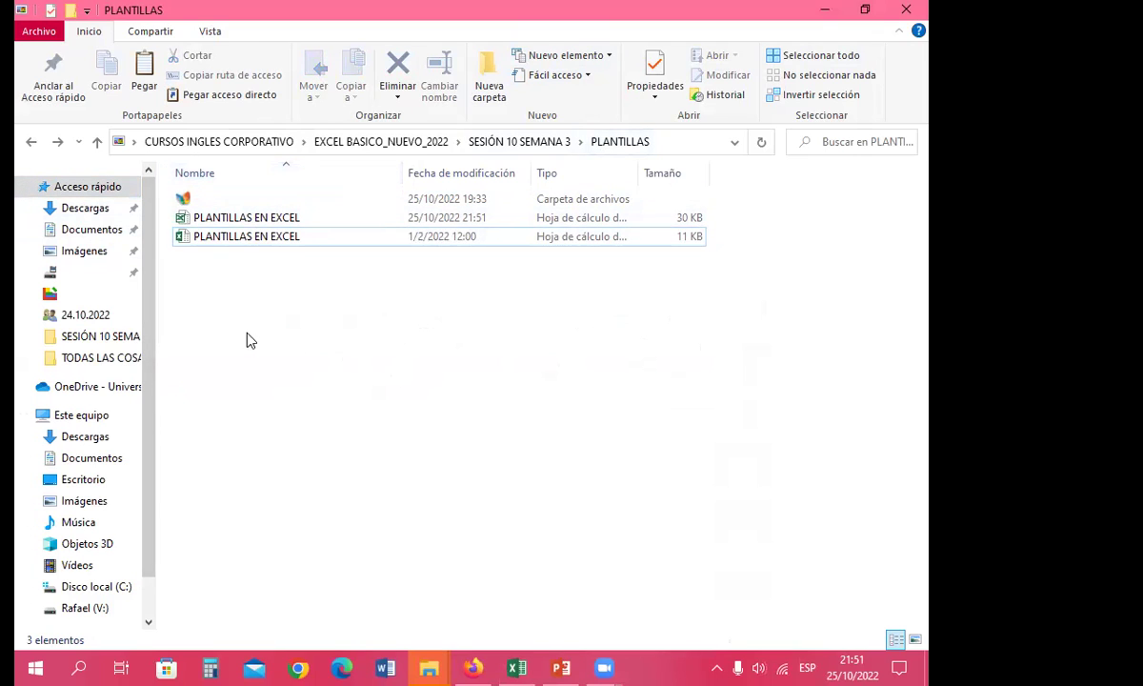
left_click(225, 219)
right_click(225, 220)
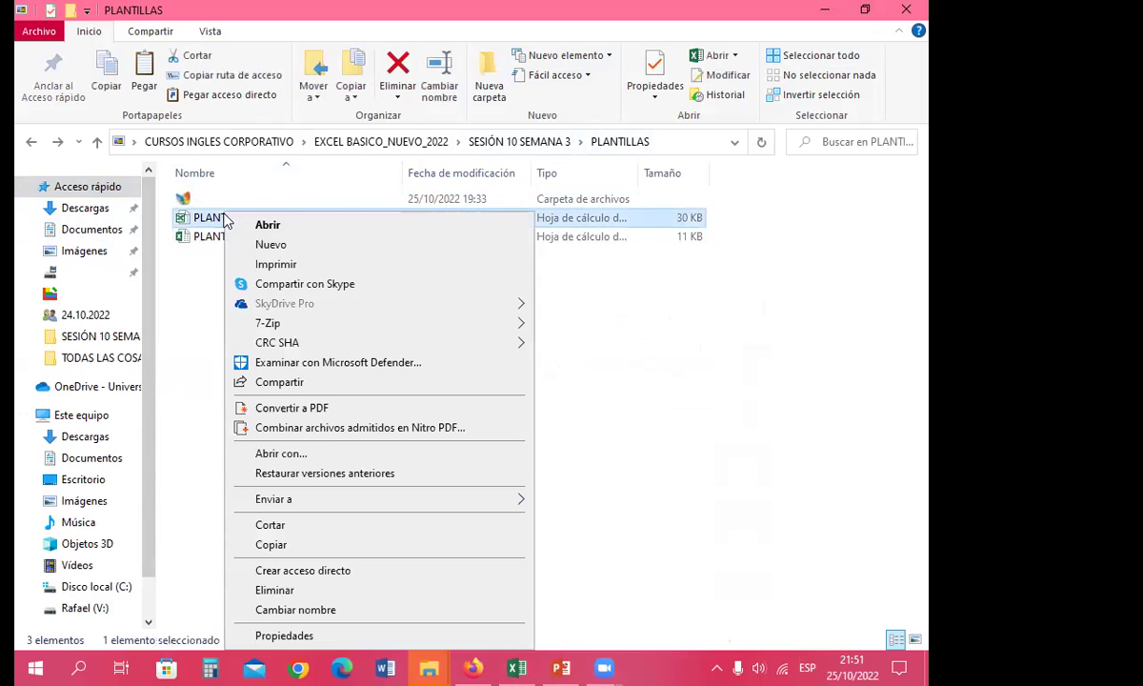
left_click(282, 635)
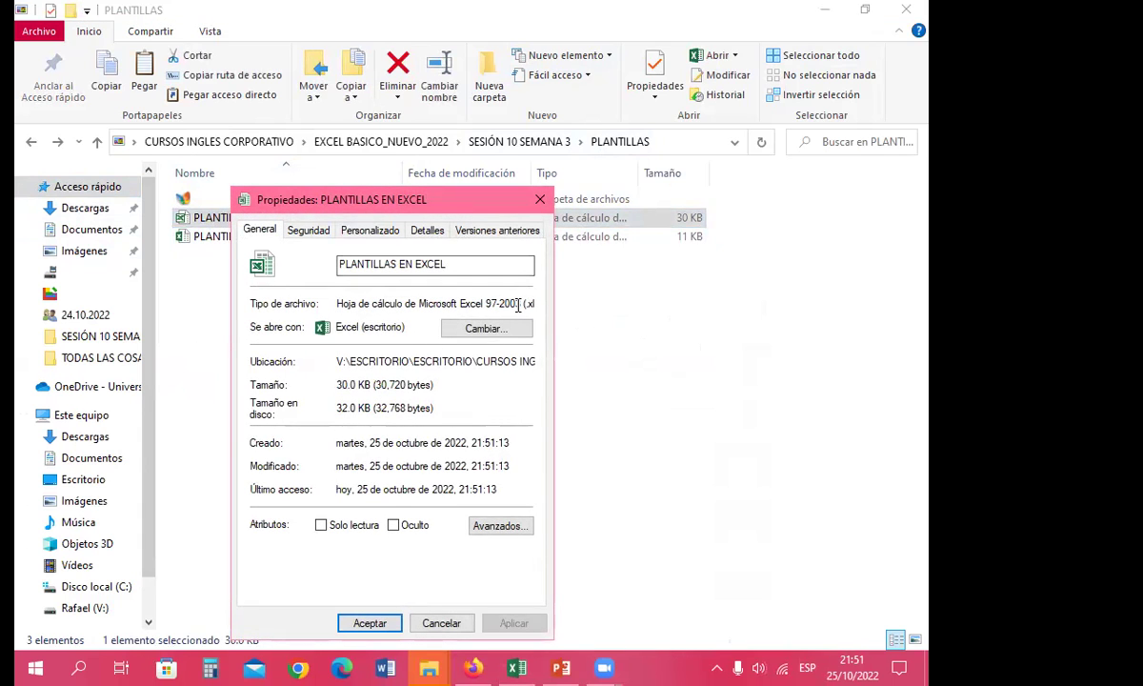
key("End")
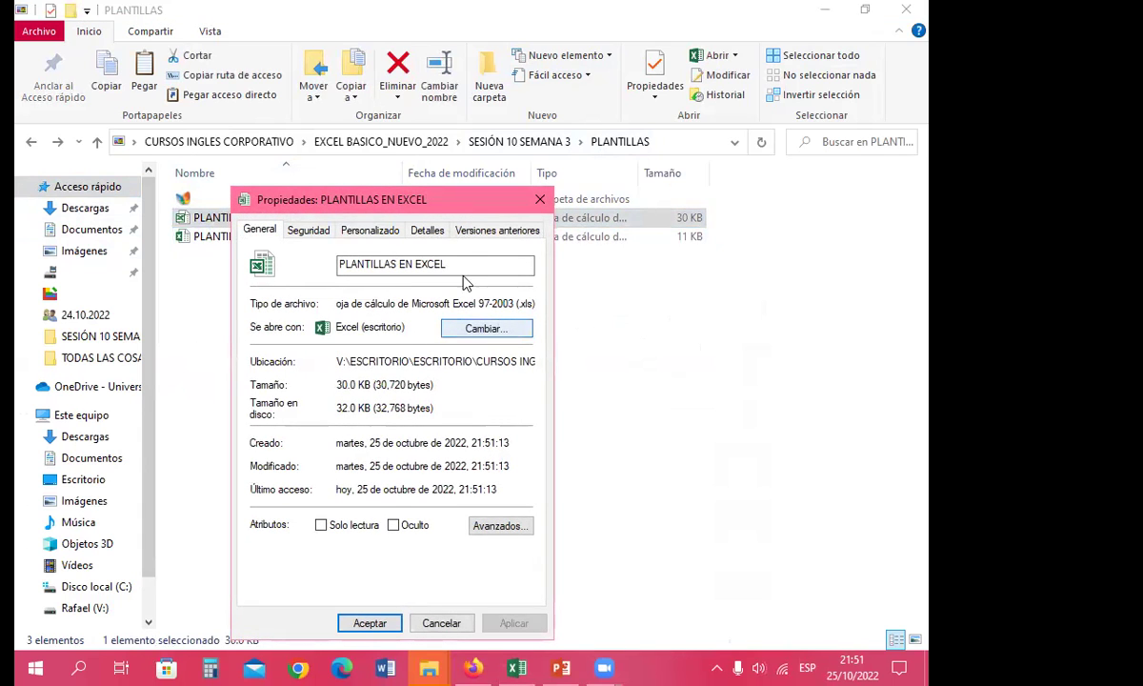
left_click_drag(466, 207, 684, 135)
key("Escape")
left_click(211, 238)
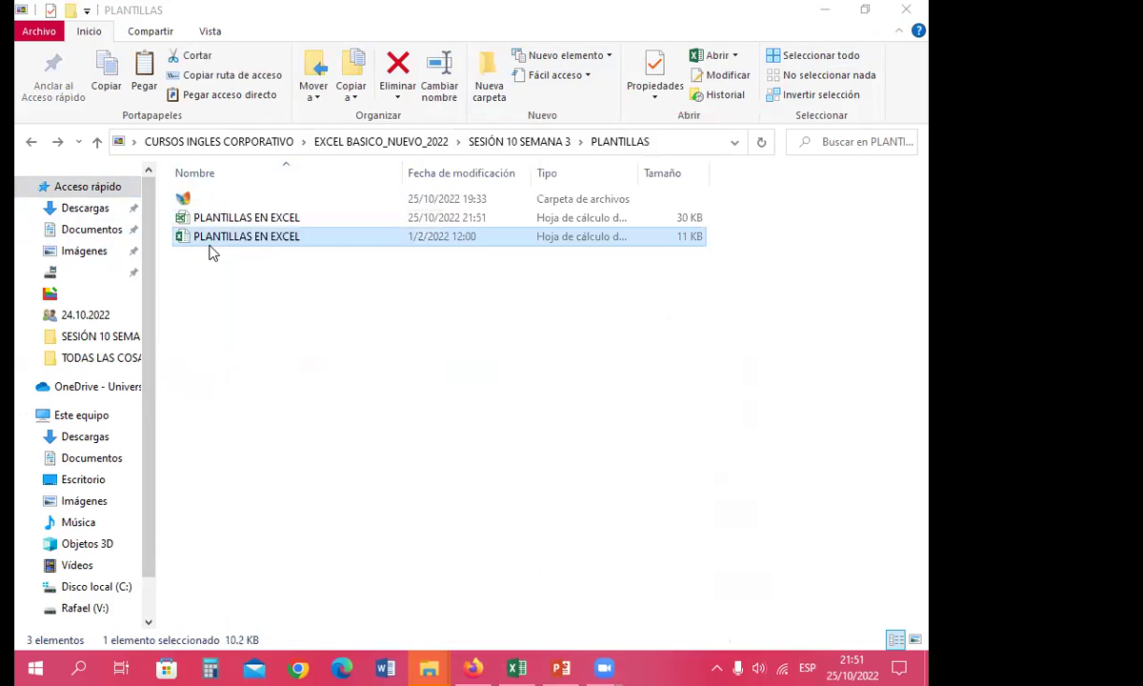
right_click(212, 238)
left_click(306, 635)
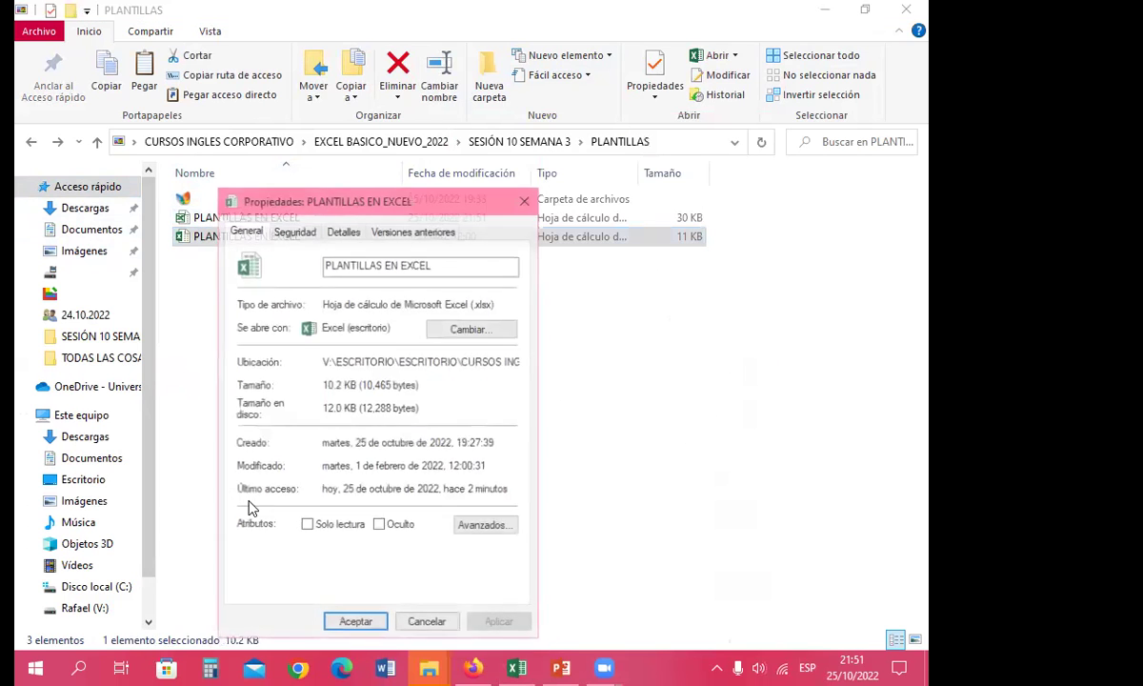
left_click_drag(448, 200, 425, 138)
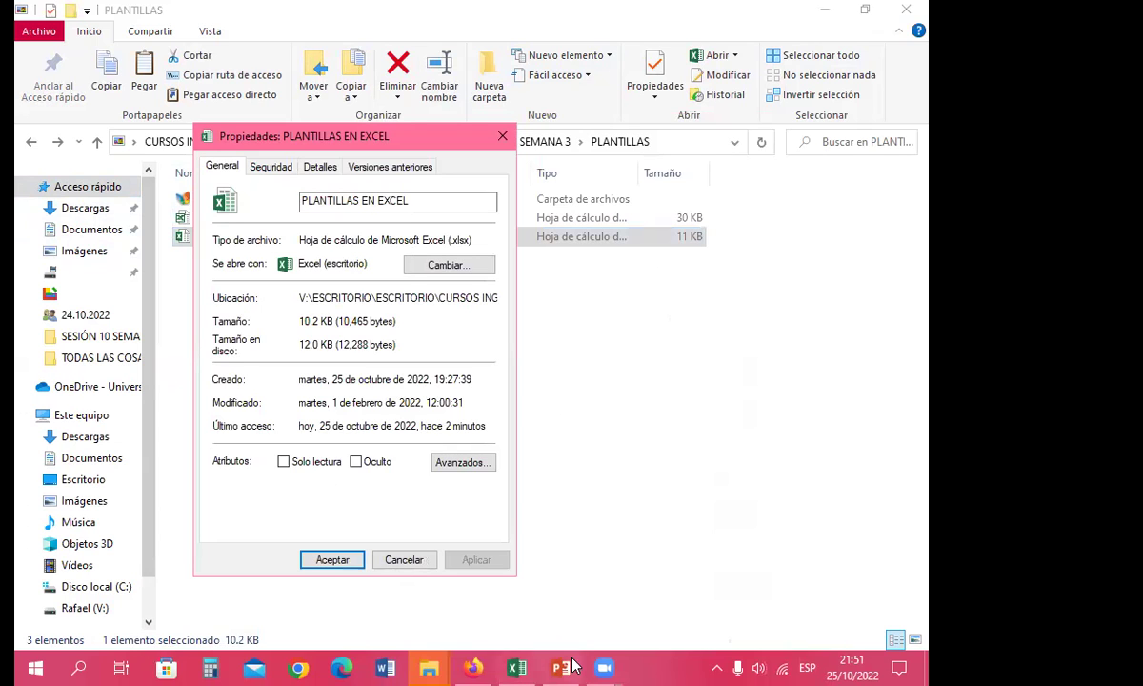
left_click(429, 667)
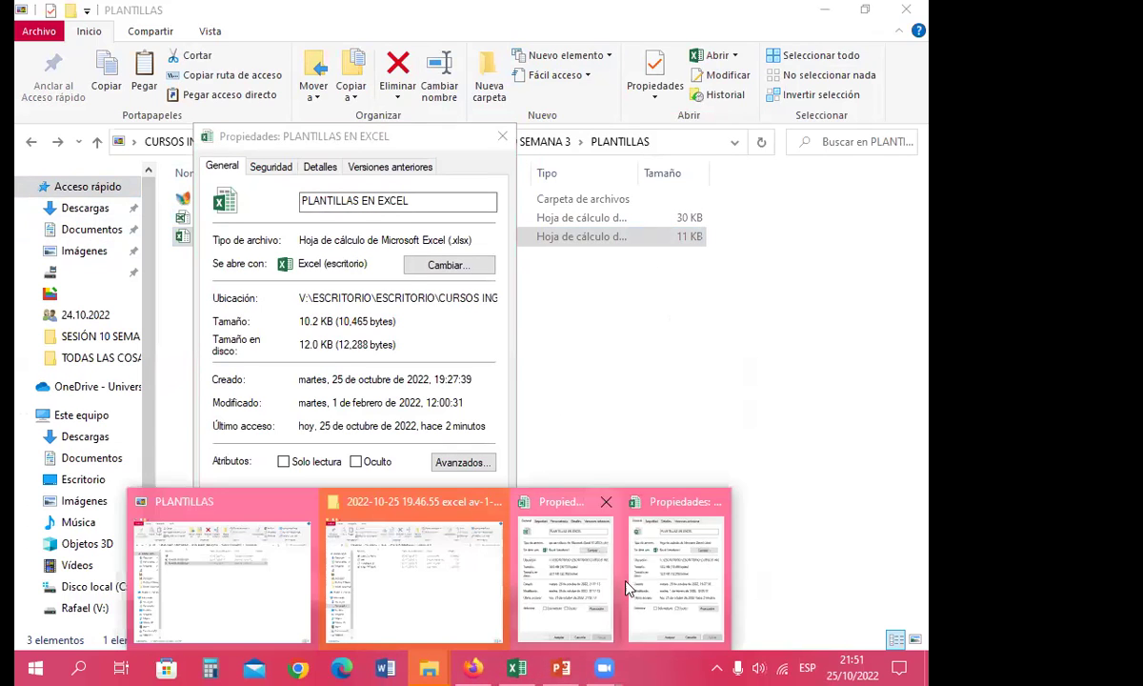
left_click(621, 519)
left_click(424, 667)
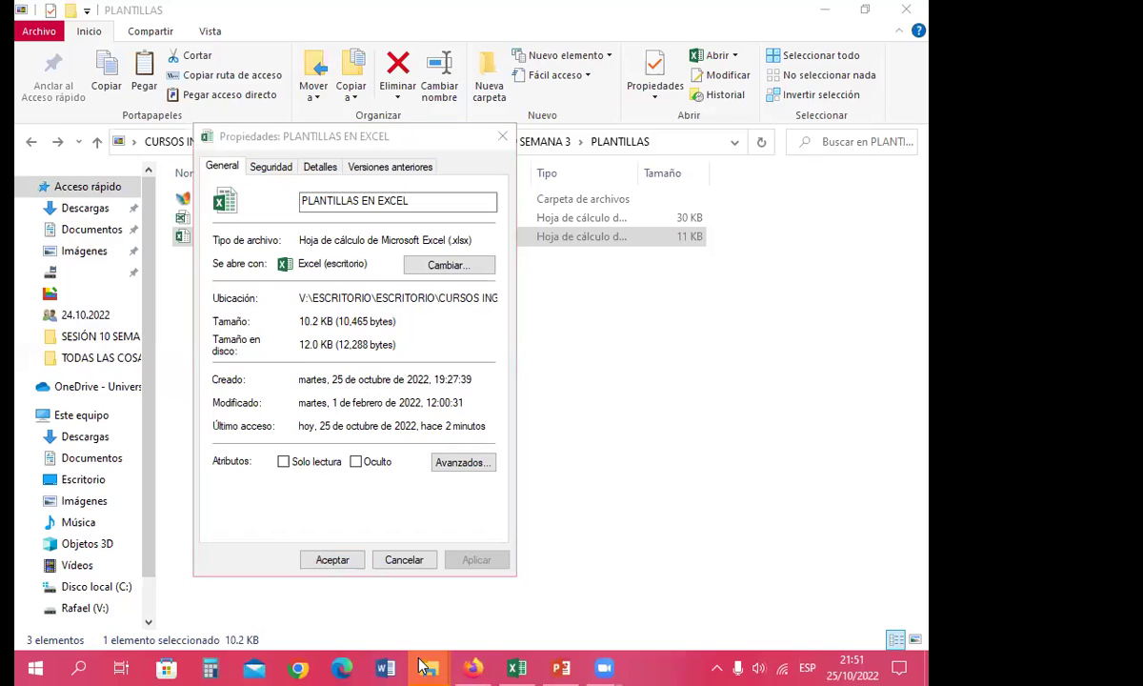
left_click_drag(568, 124, 664, 132)
left_click_drag(400, 142, 367, 140)
left_click(568, 139)
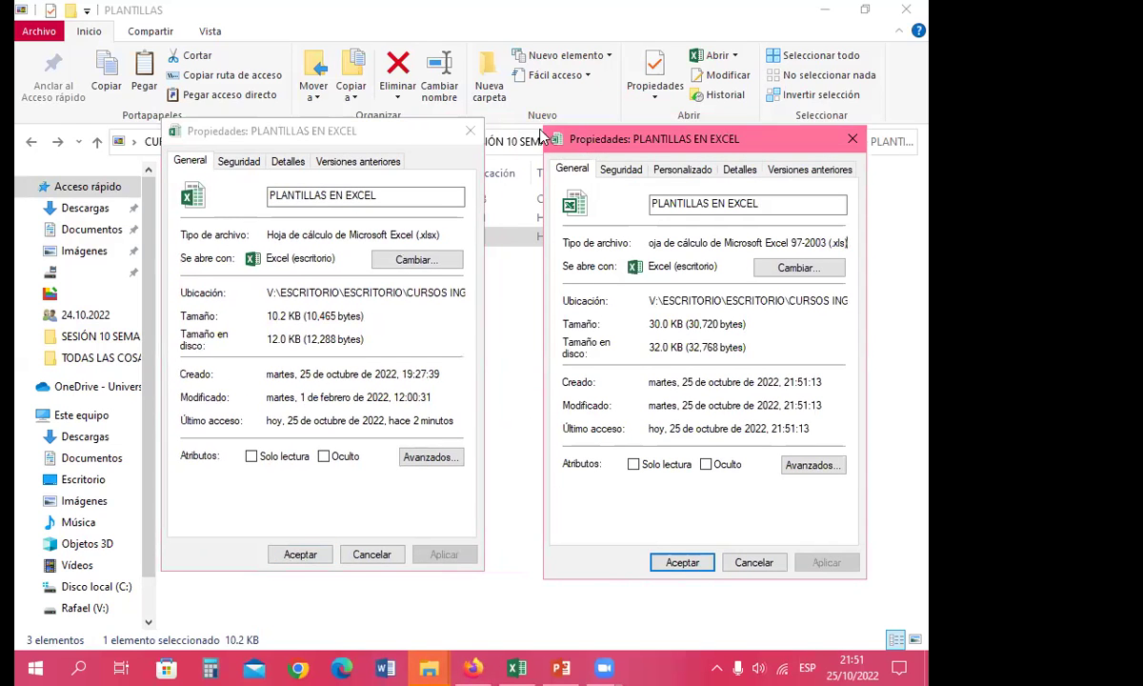
left_click_drag(567, 139, 508, 133)
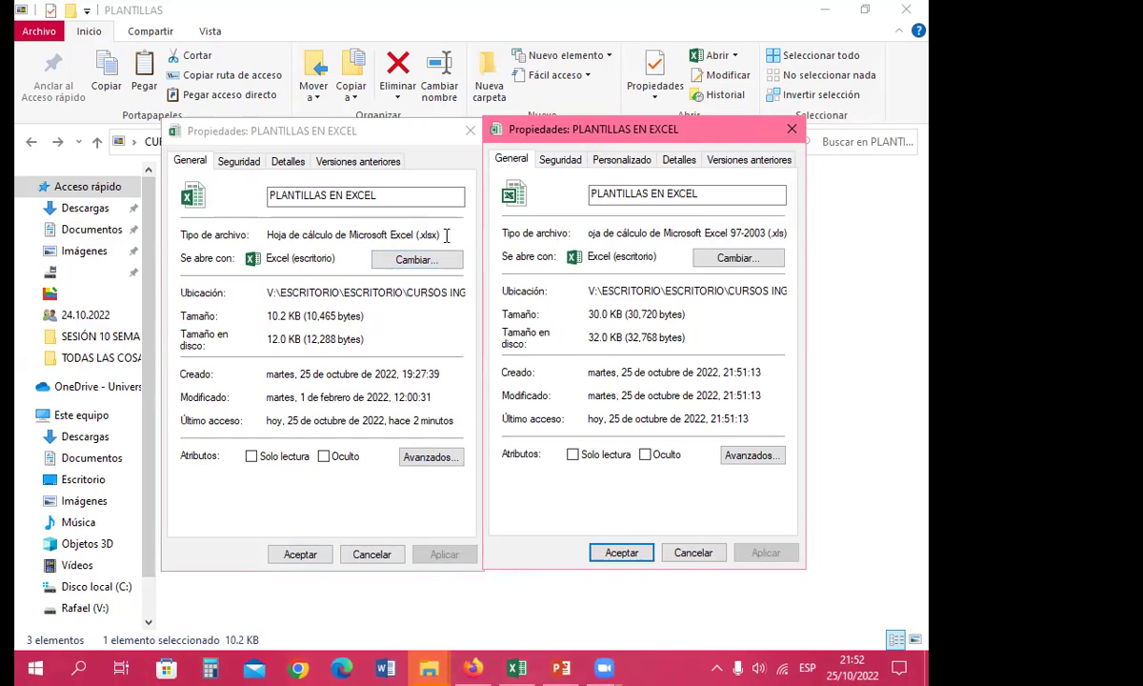
left_click_drag(424, 235, 419, 234)
left_click(779, 242)
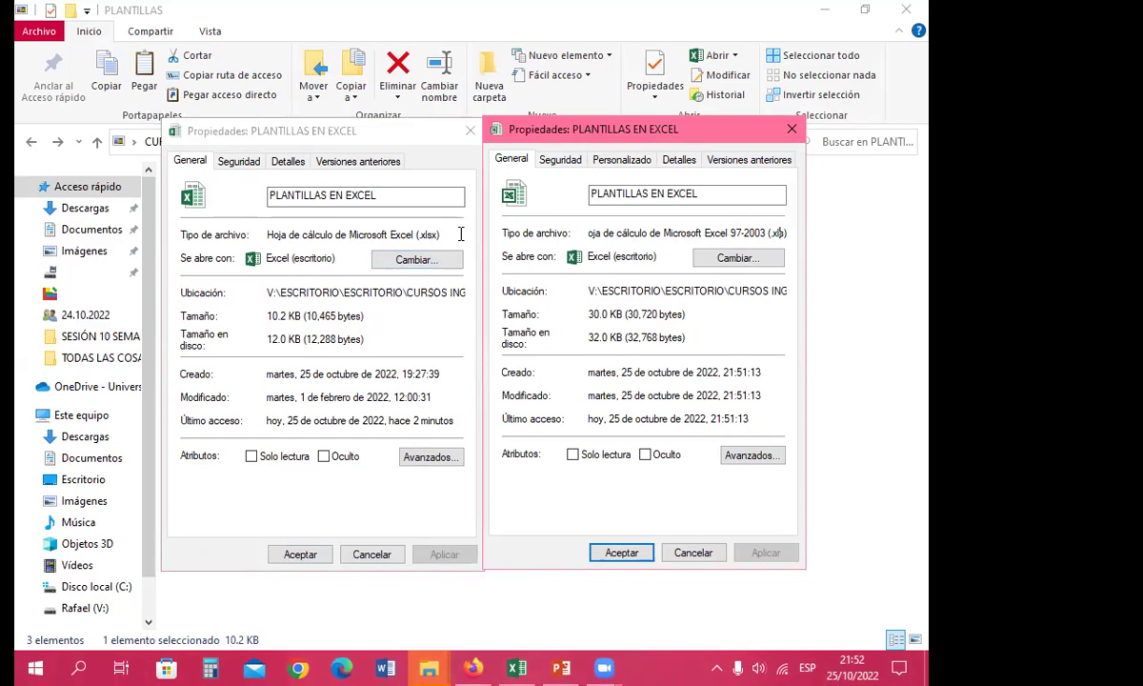
left_click(427, 238)
left_click(468, 131)
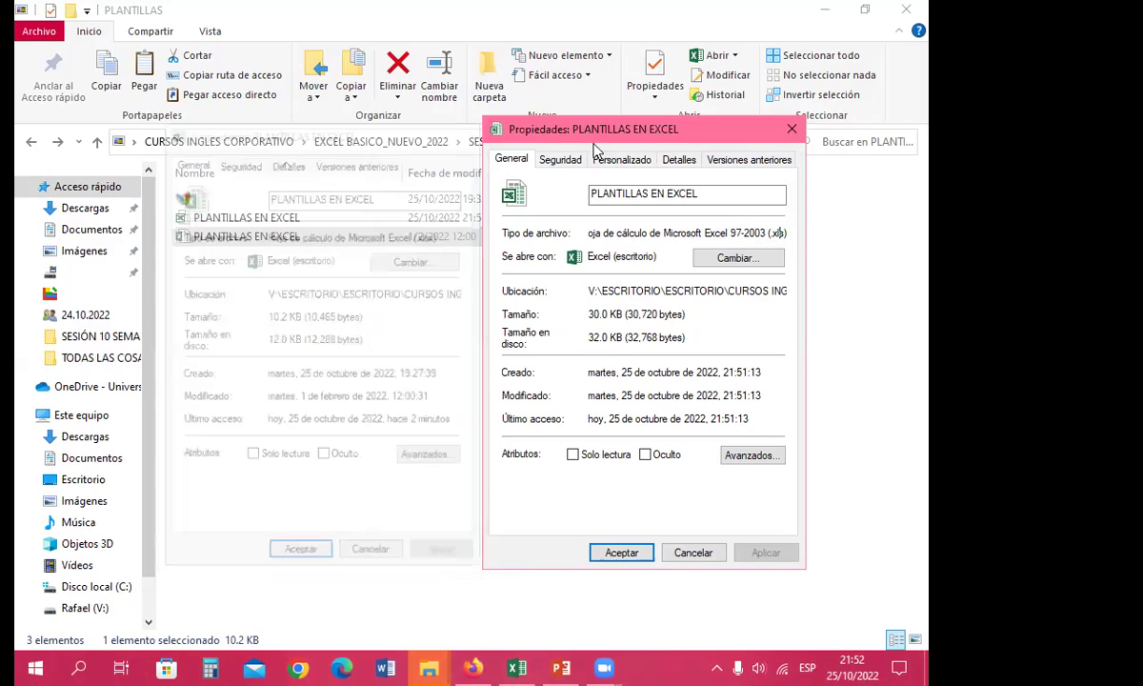
left_click(791, 131)
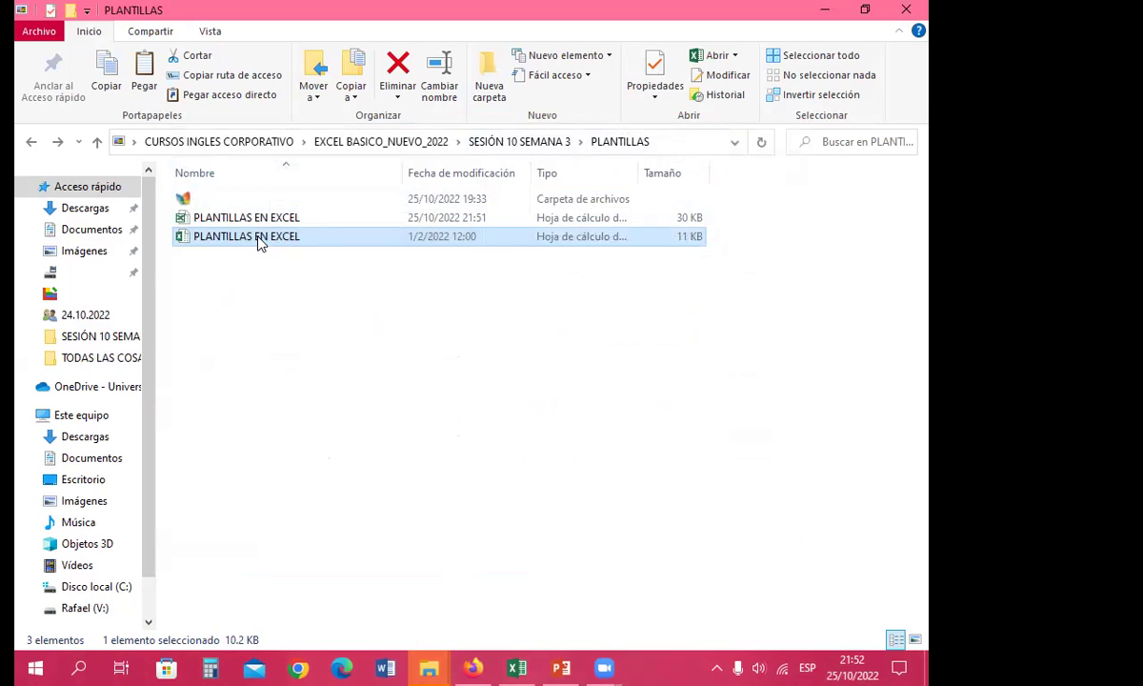
Step: Open the .xlsx PLANTILLAS EN EXCEL workbook and begin Save As into PLANTILLAS, listing the file types
double_click(260, 239)
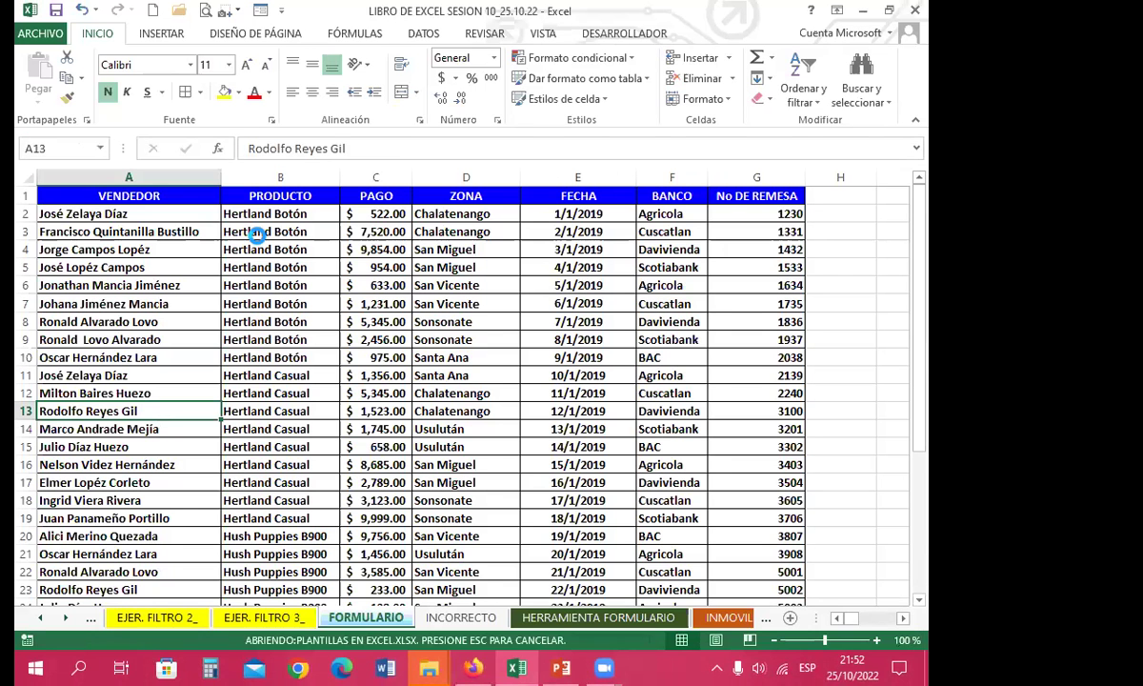
left_click(40, 34)
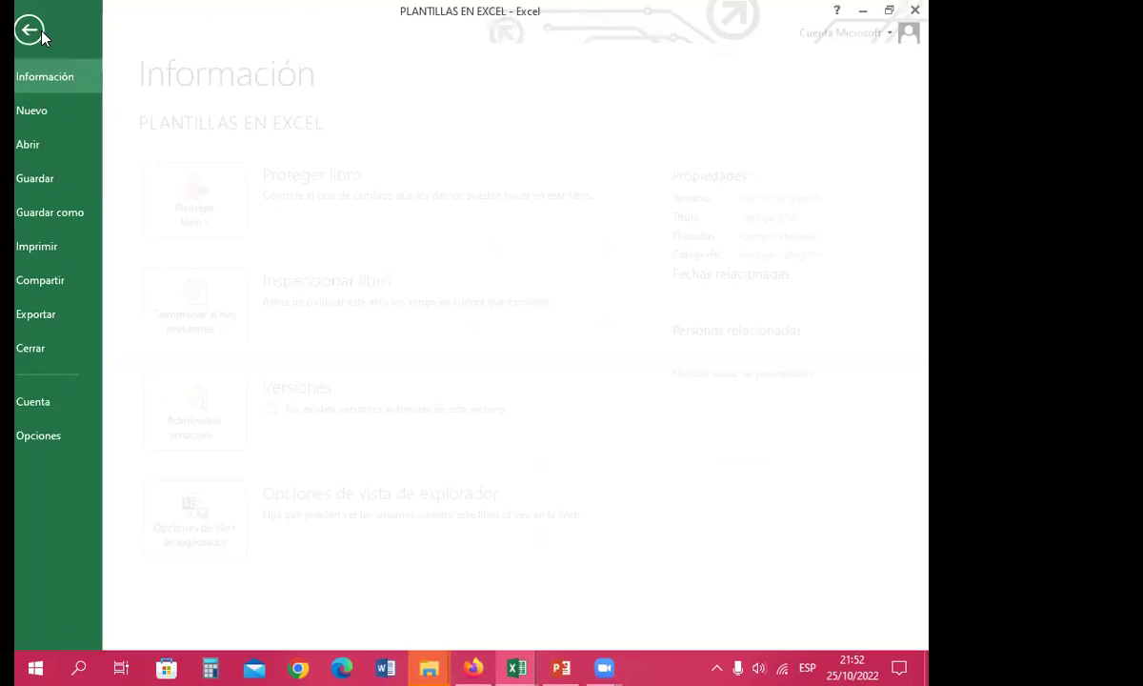
left_click(71, 215)
left_click(539, 190)
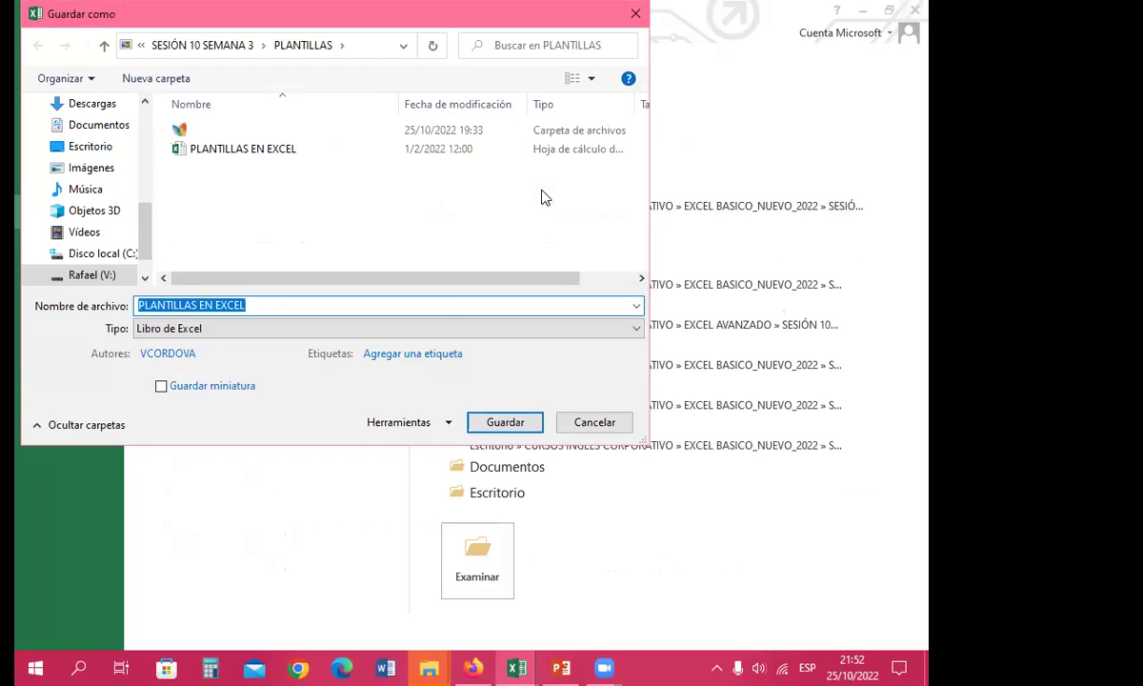
left_click(220, 329)
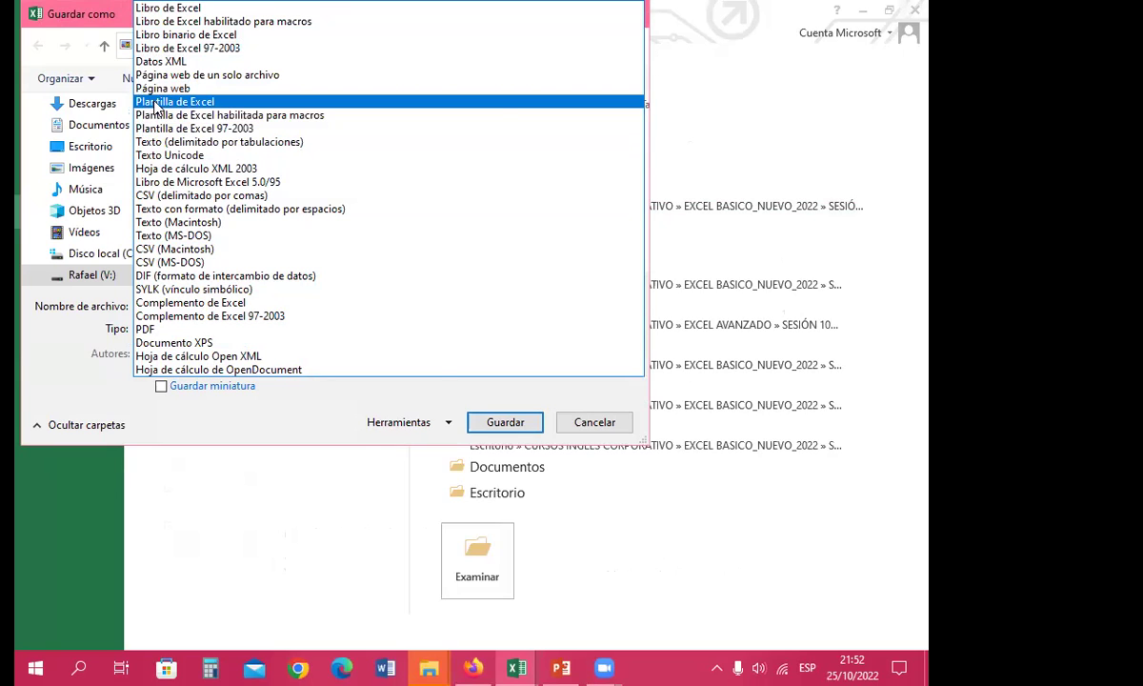
left_click(155, 102)
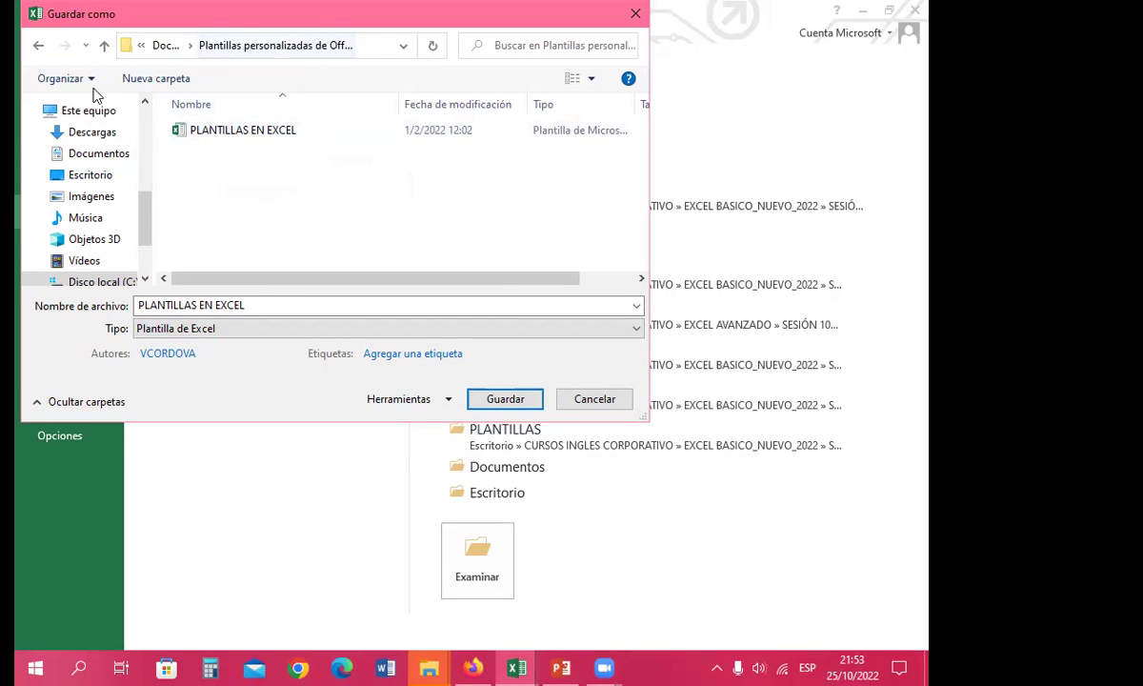
left_click(263, 137)
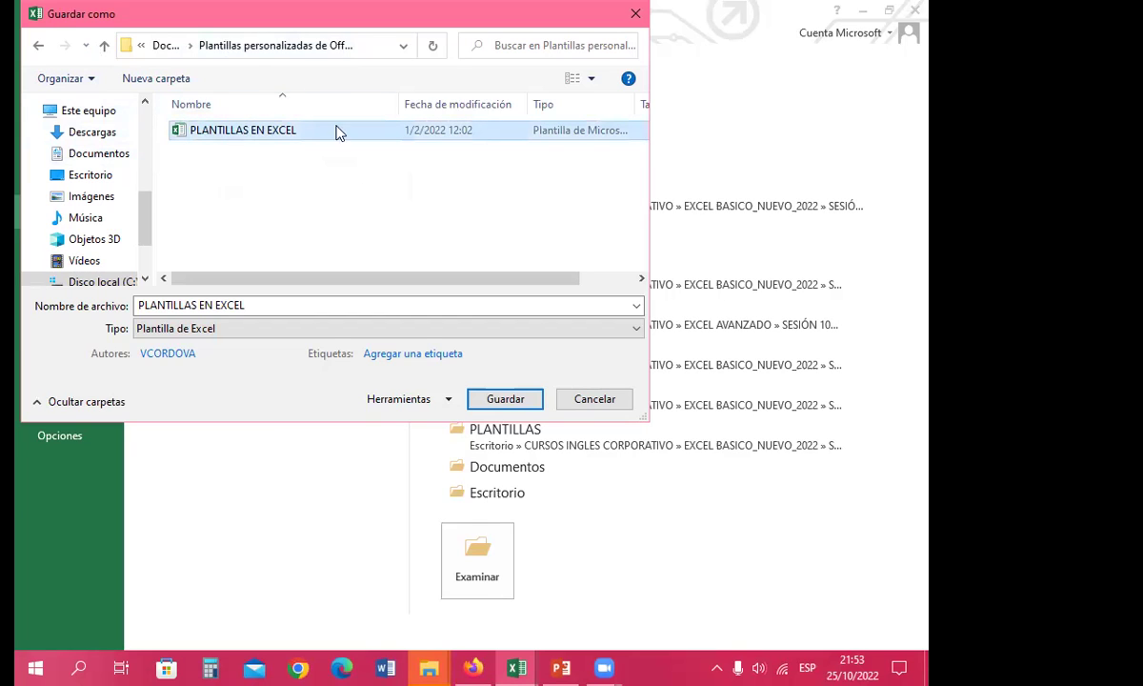
left_click(141, 46)
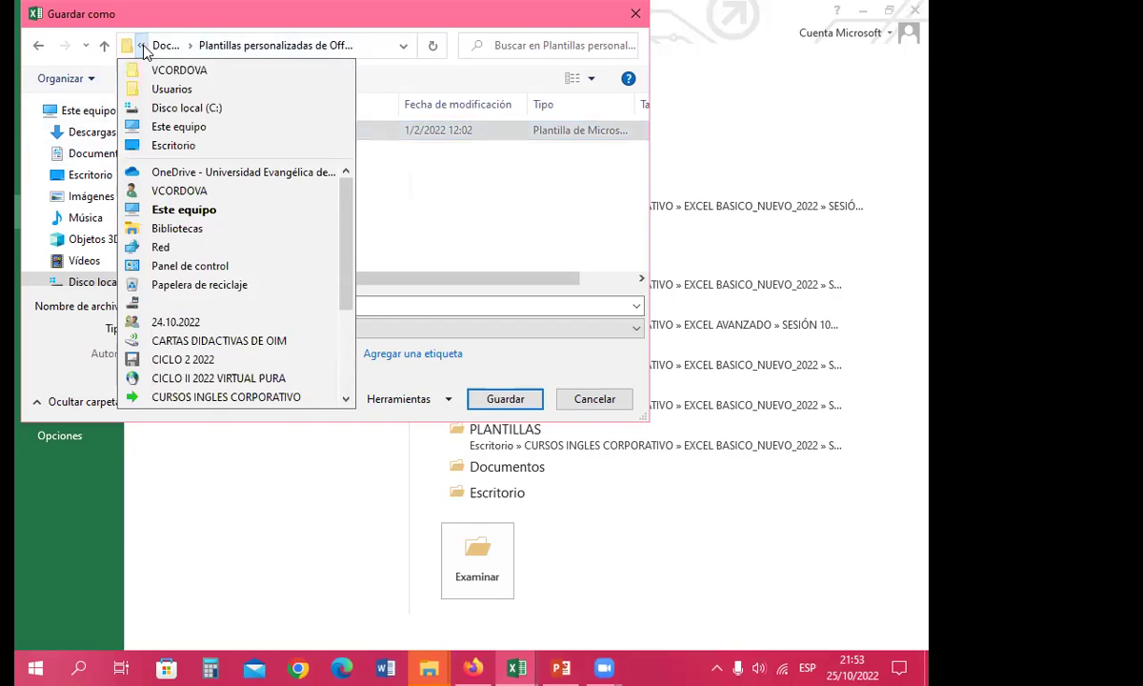
left_click(142, 47)
left_click(141, 48)
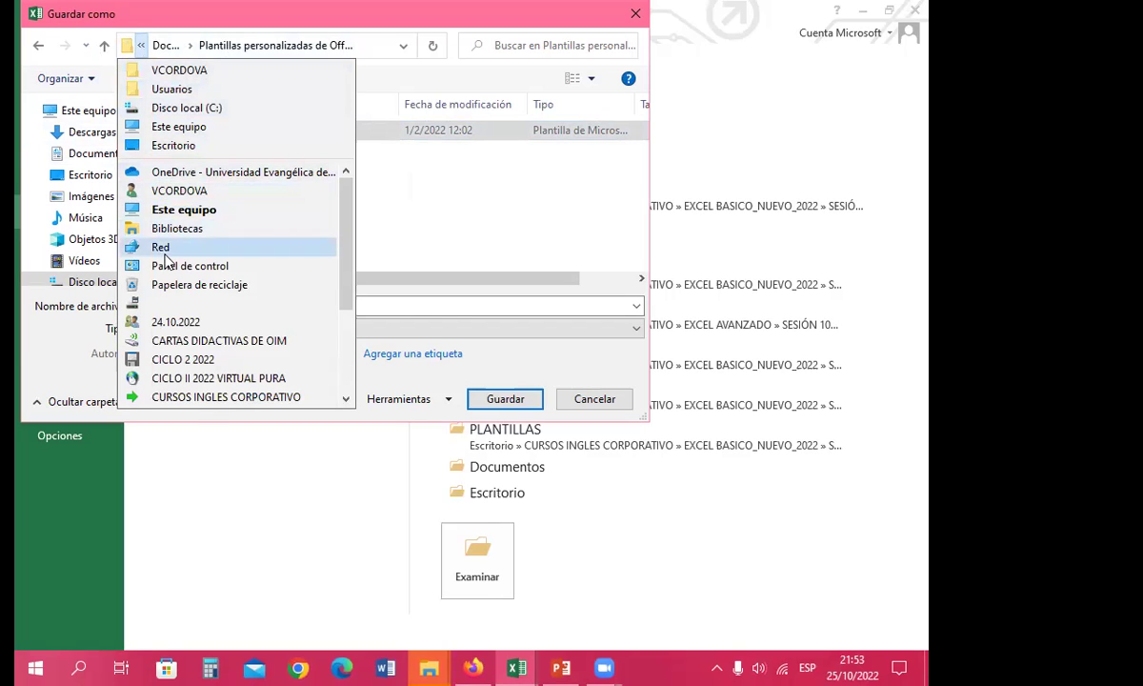
left_click(194, 397)
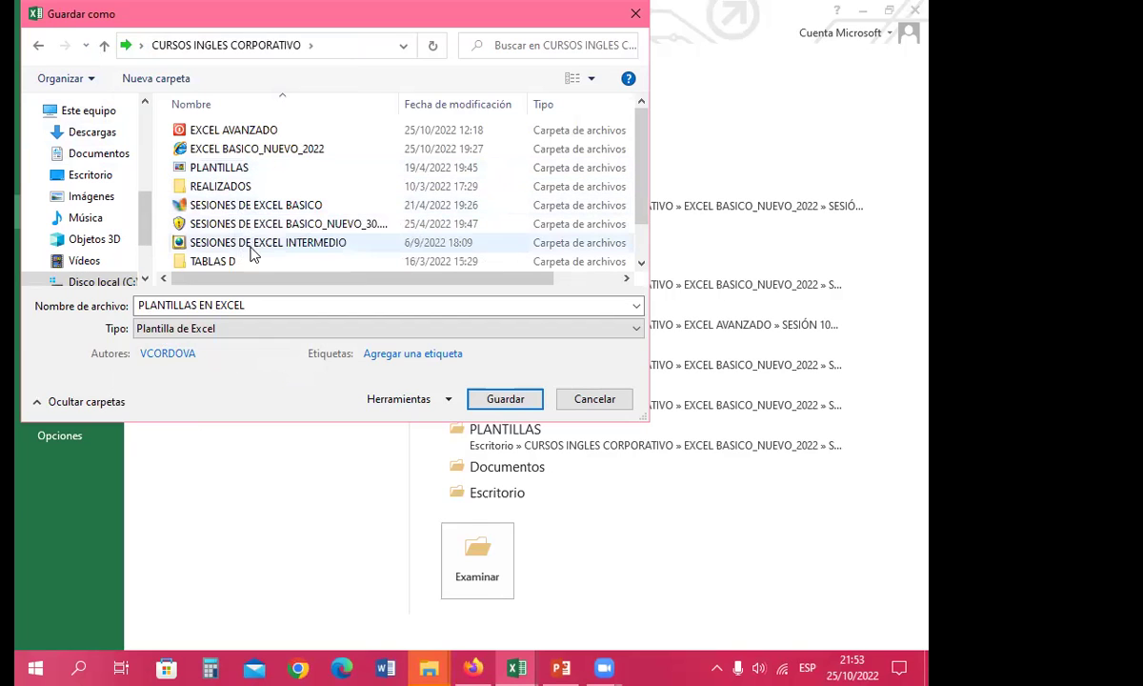
left_click(278, 156)
double_click(278, 156)
scroll(271, 209, "down", 1)
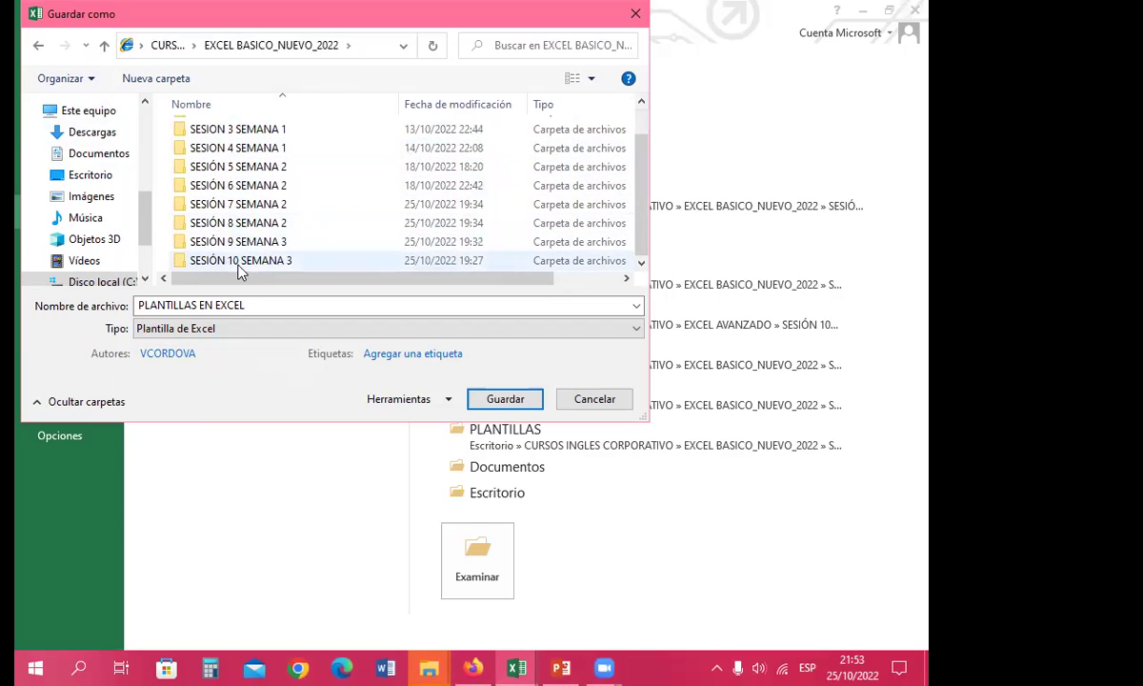
double_click(241, 263)
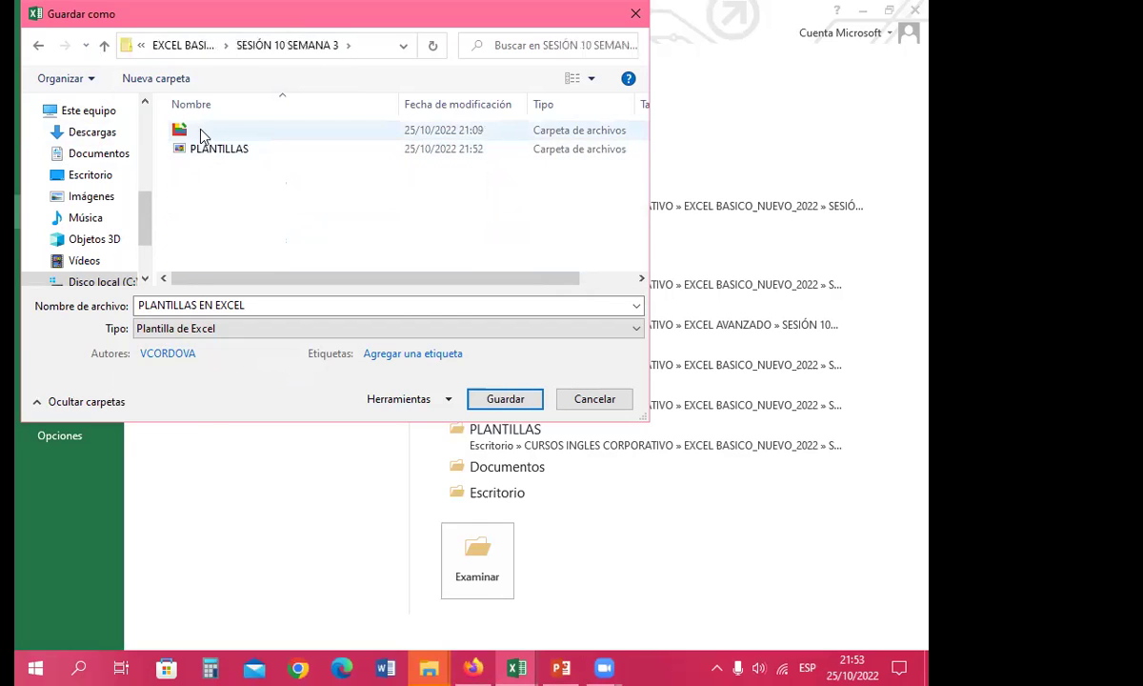
double_click(218, 150)
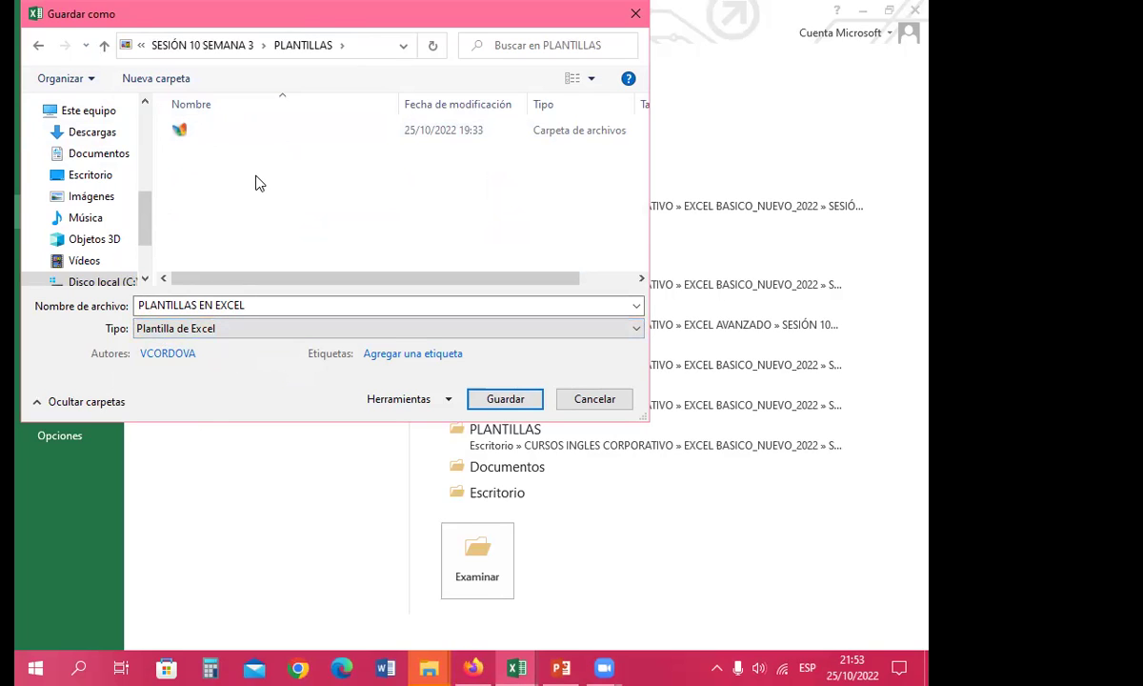
left_click(504, 402)
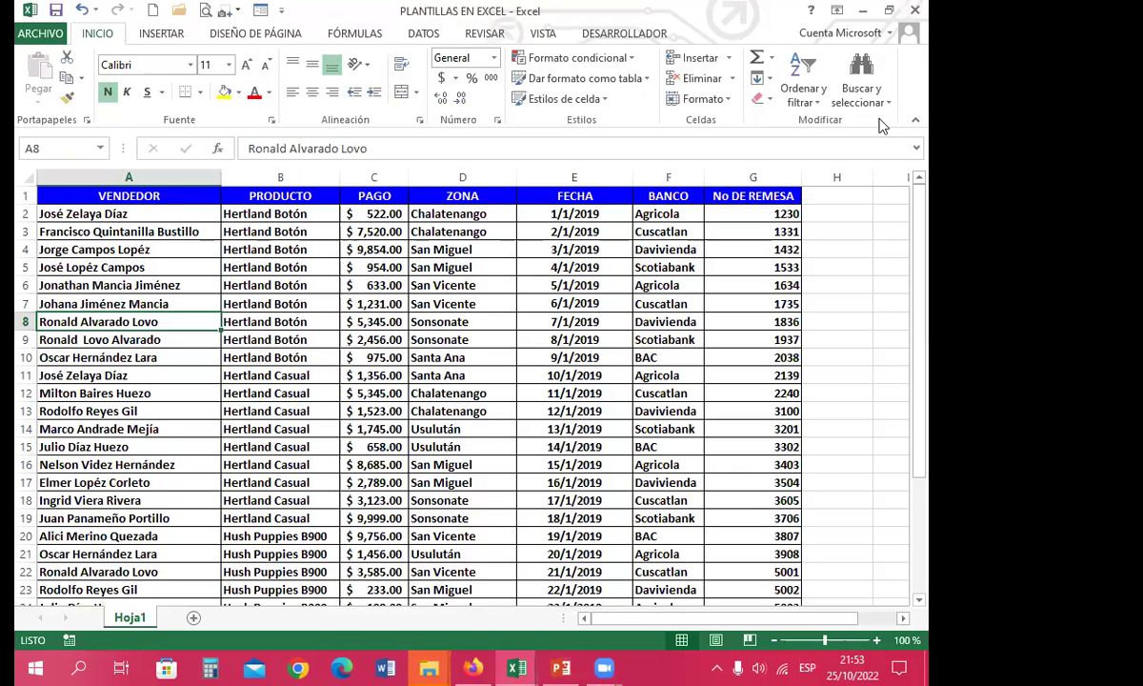
left_click(915, 11)
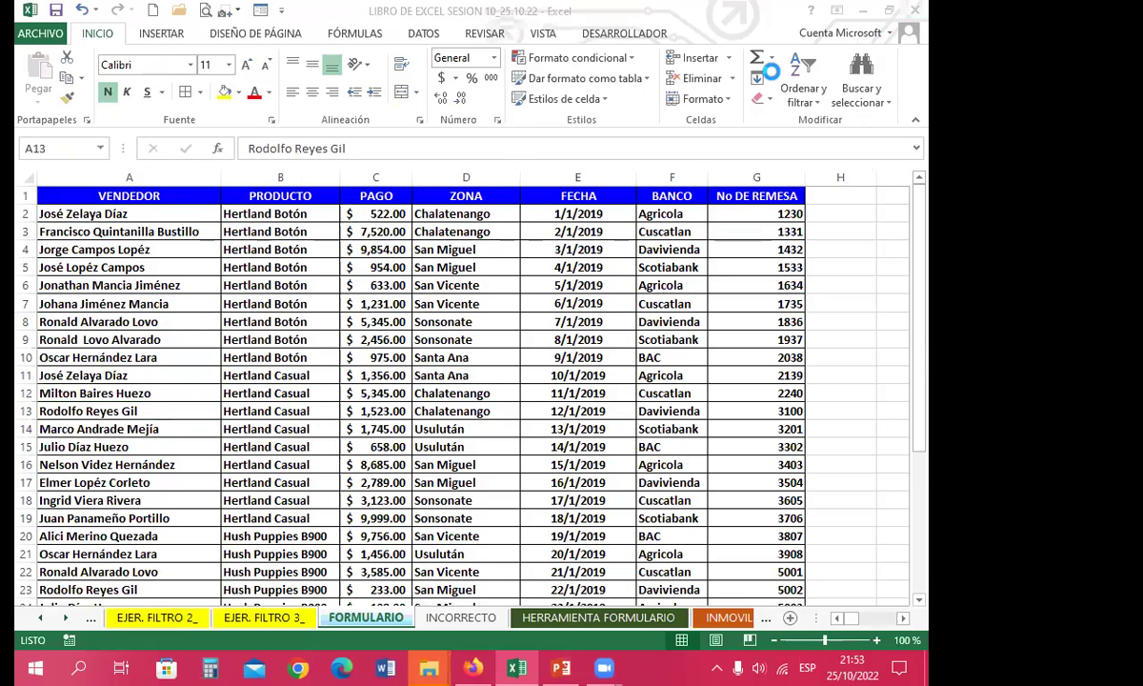
Step: Close Excel without saving and check the new file's properties show Plantilla de Microsoft Excel (.xltx)
left_click(473, 367)
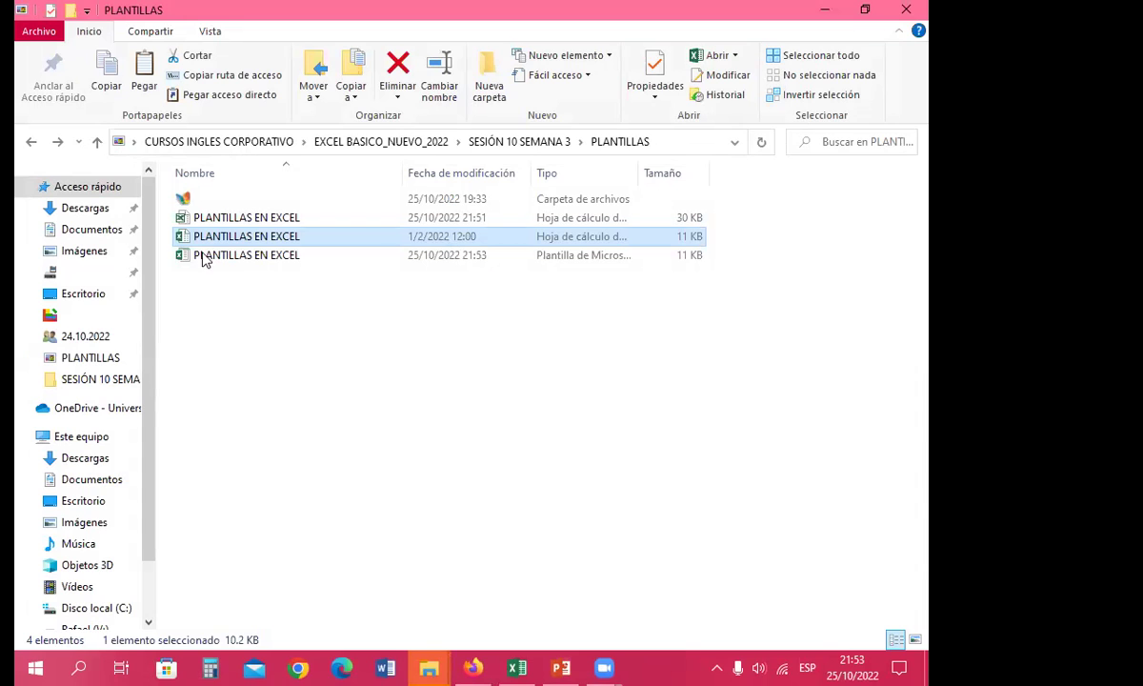
left_click(240, 255)
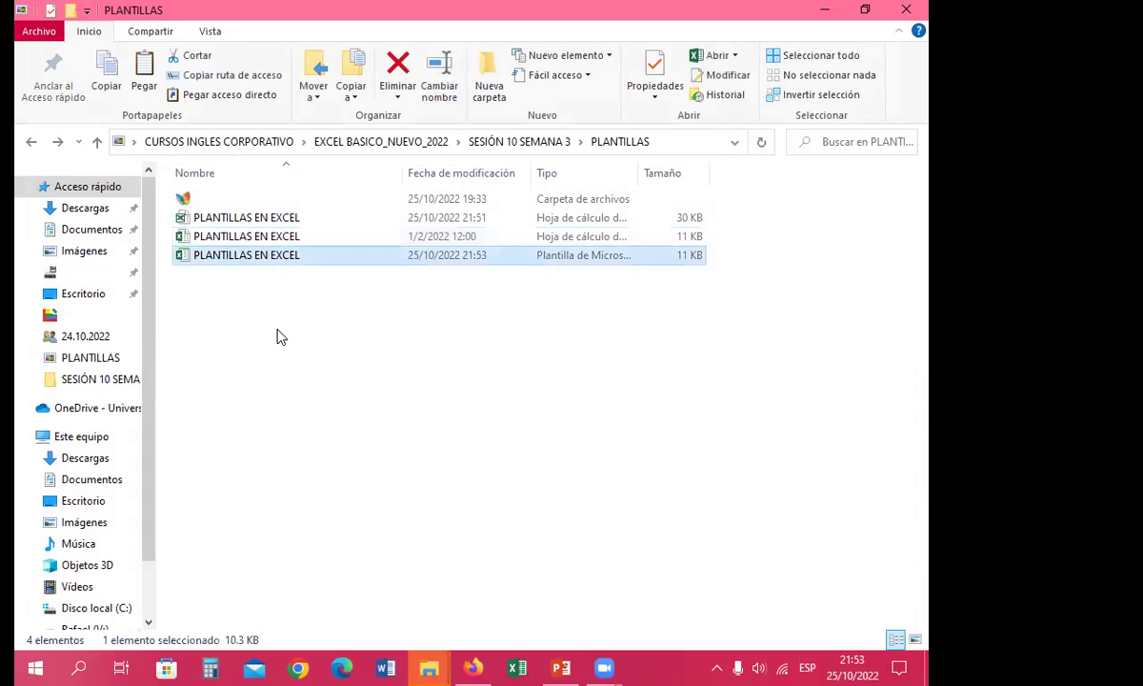
right_click(250, 265)
left_click(282, 630)
left_click_drag(495, 199, 623, 161)
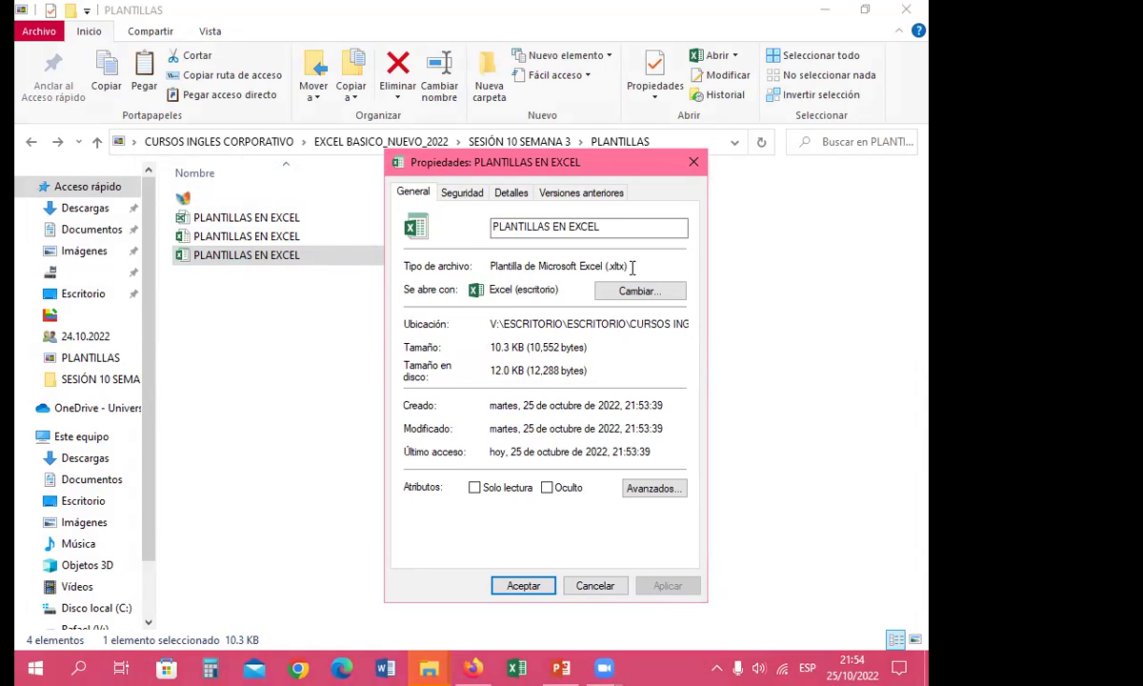
left_click(694, 162)
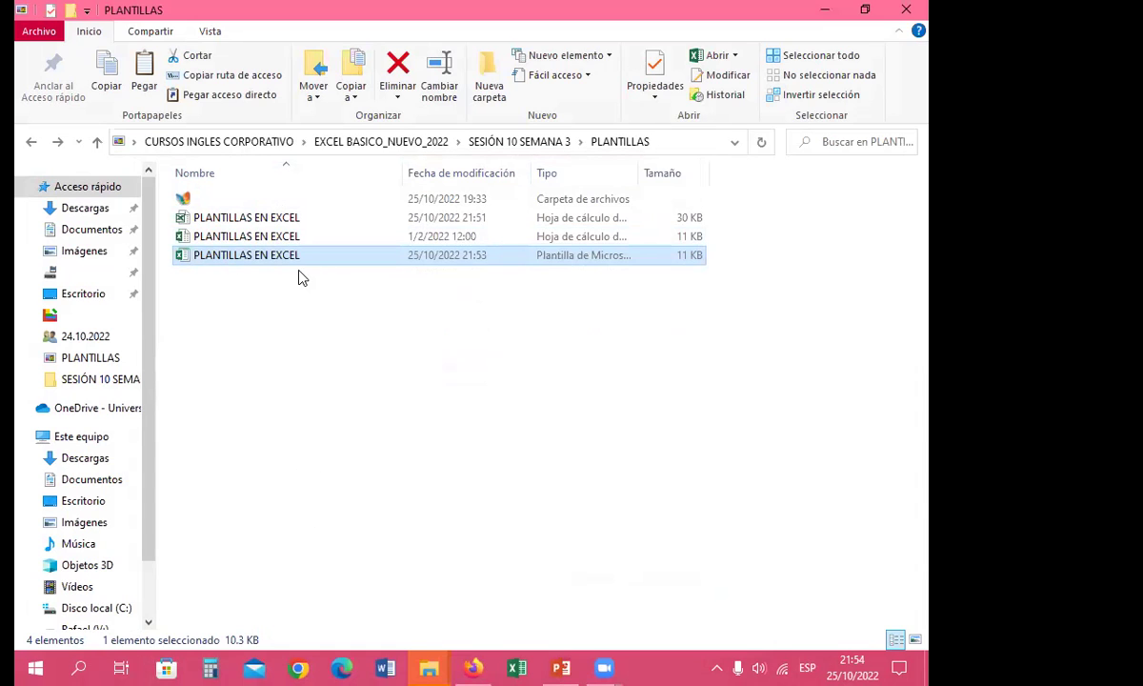
Step: Open PLANTILLAS EN EXCEL and start Save As with type Plantilla de Excel 97-2003
double_click(238, 236)
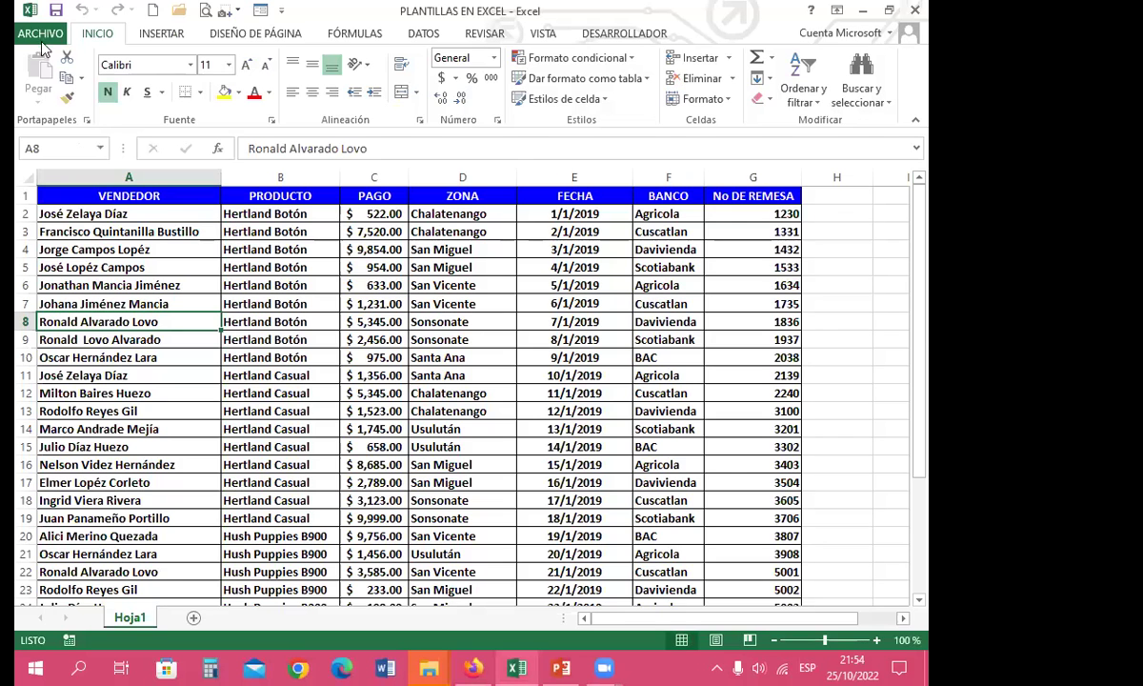
left_click(32, 37)
left_click(52, 210)
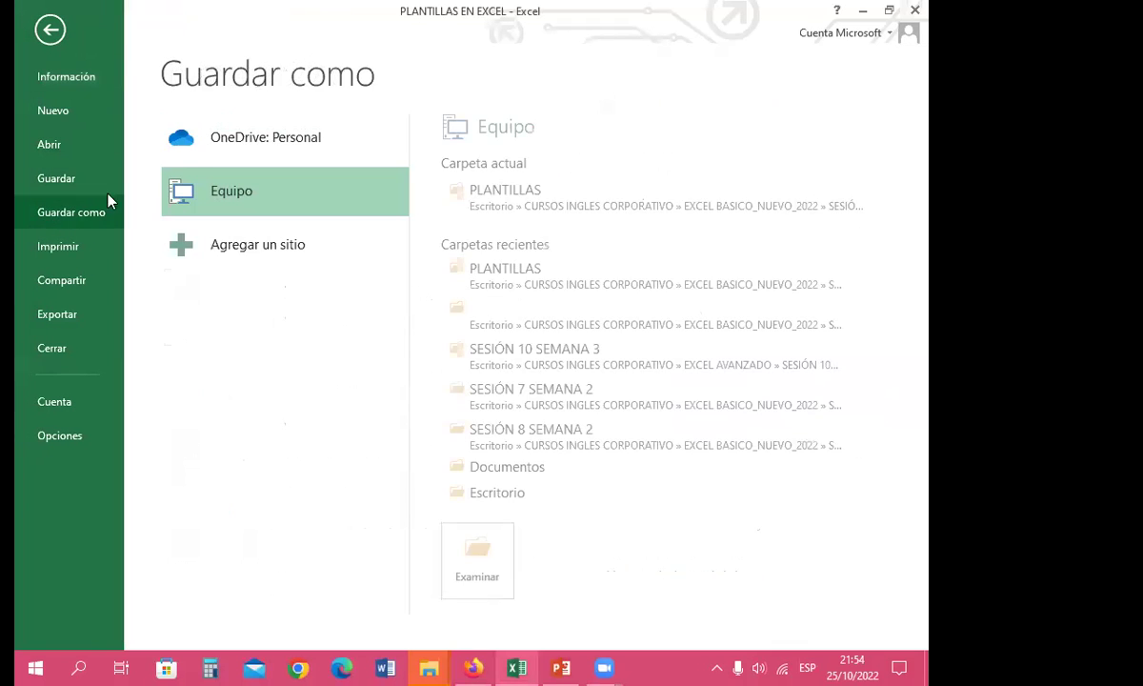
left_click(502, 195)
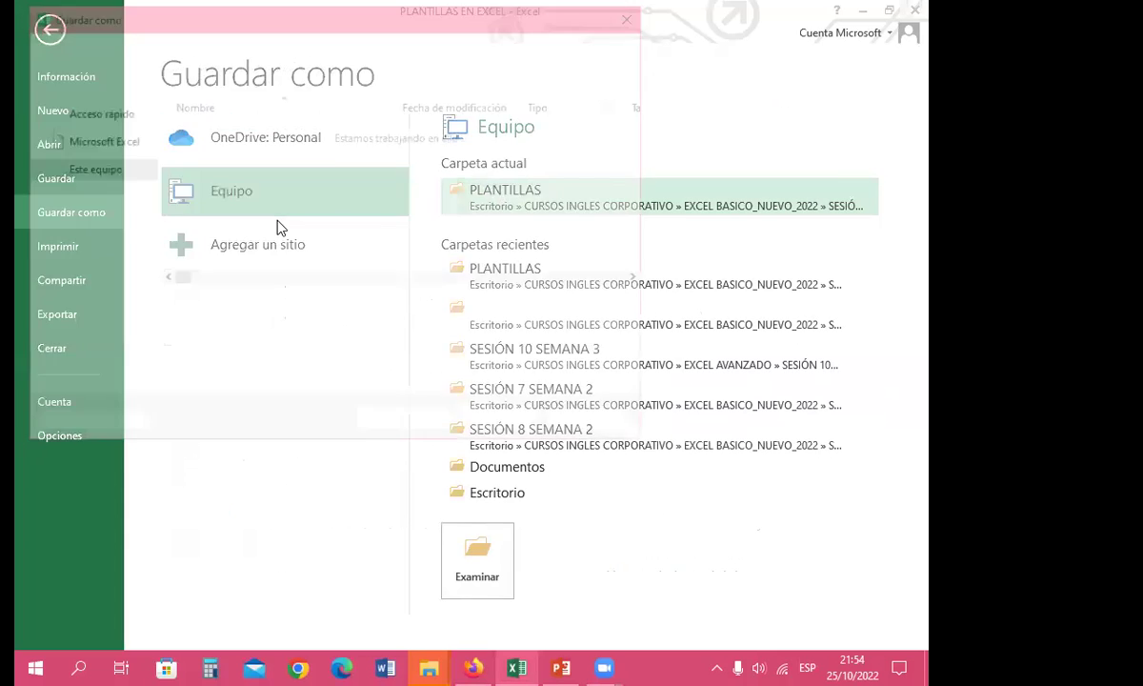
left_click(246, 329)
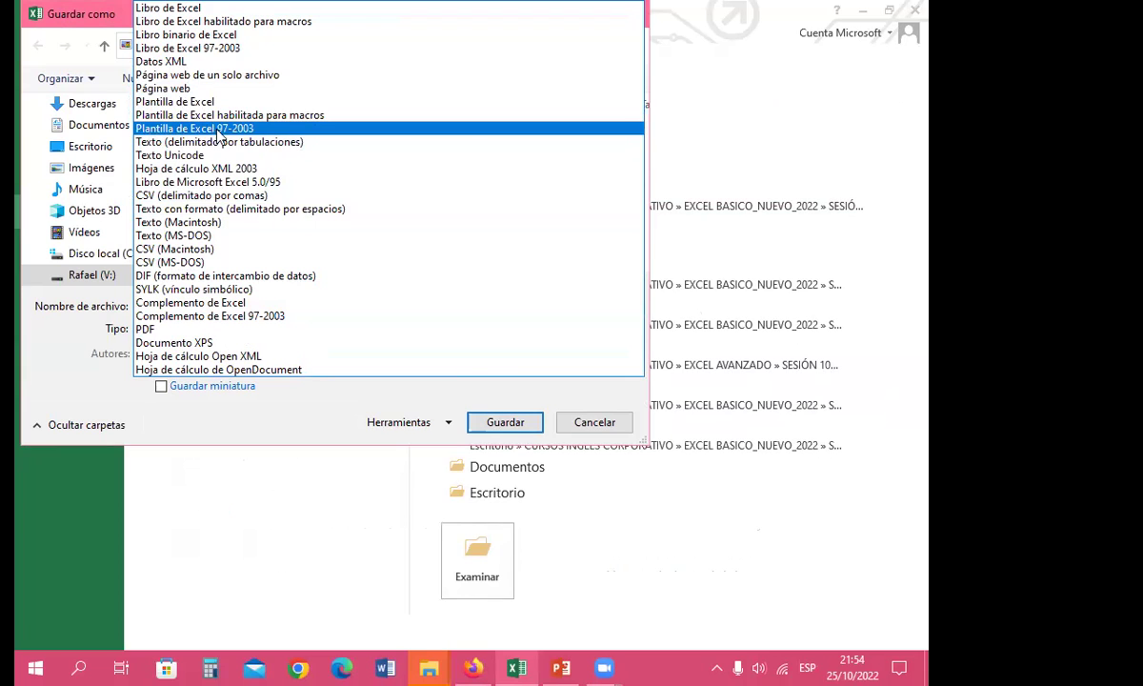
left_click(218, 129)
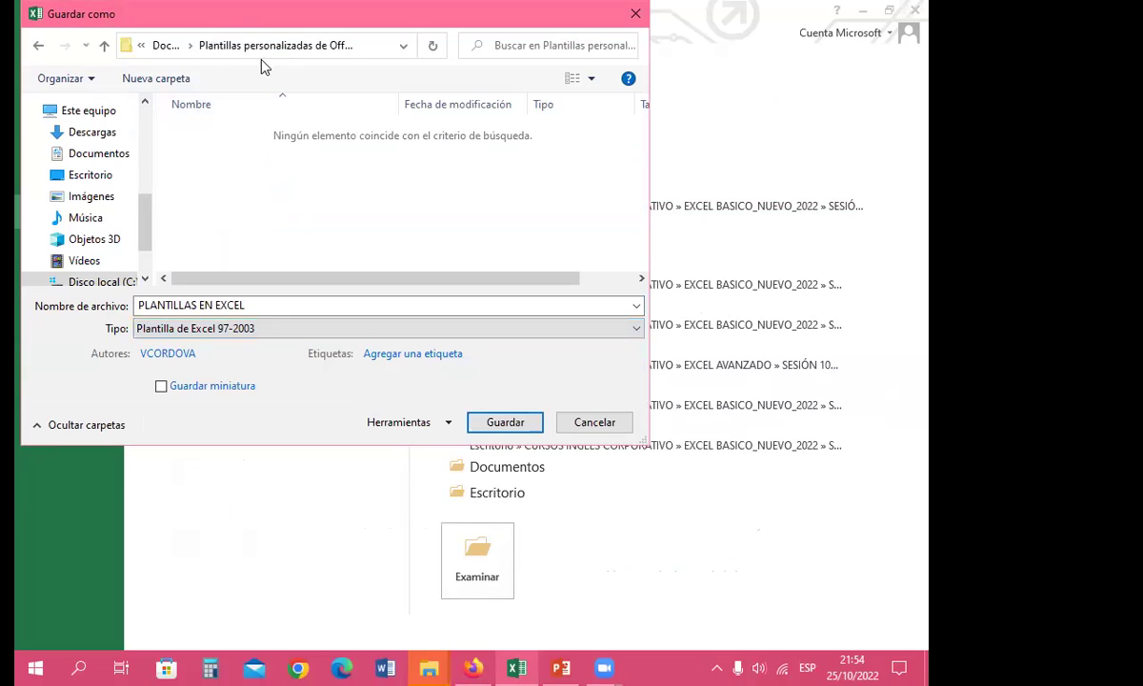
Step: Browse to CURSOS INGLES CORPORATIVO\EXCEL BASICO_NUEVO_2022\SESIÓN 10 SEMANA 3\PLANTILLAS and save the template there
left_click(133, 50)
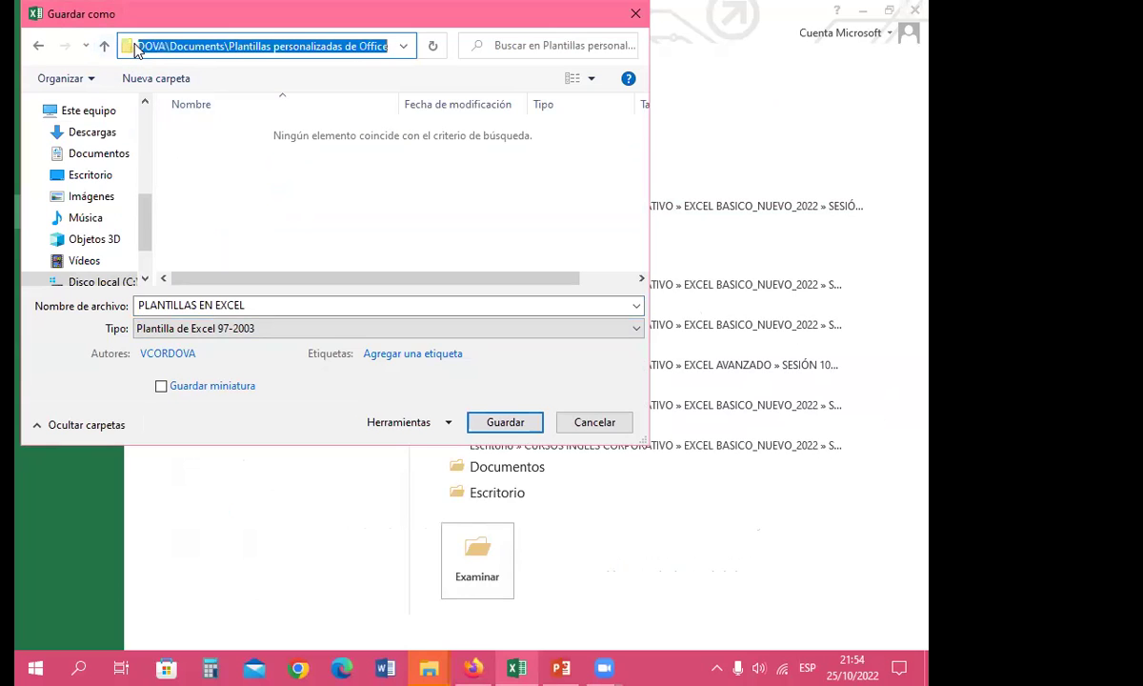
left_click(106, 47)
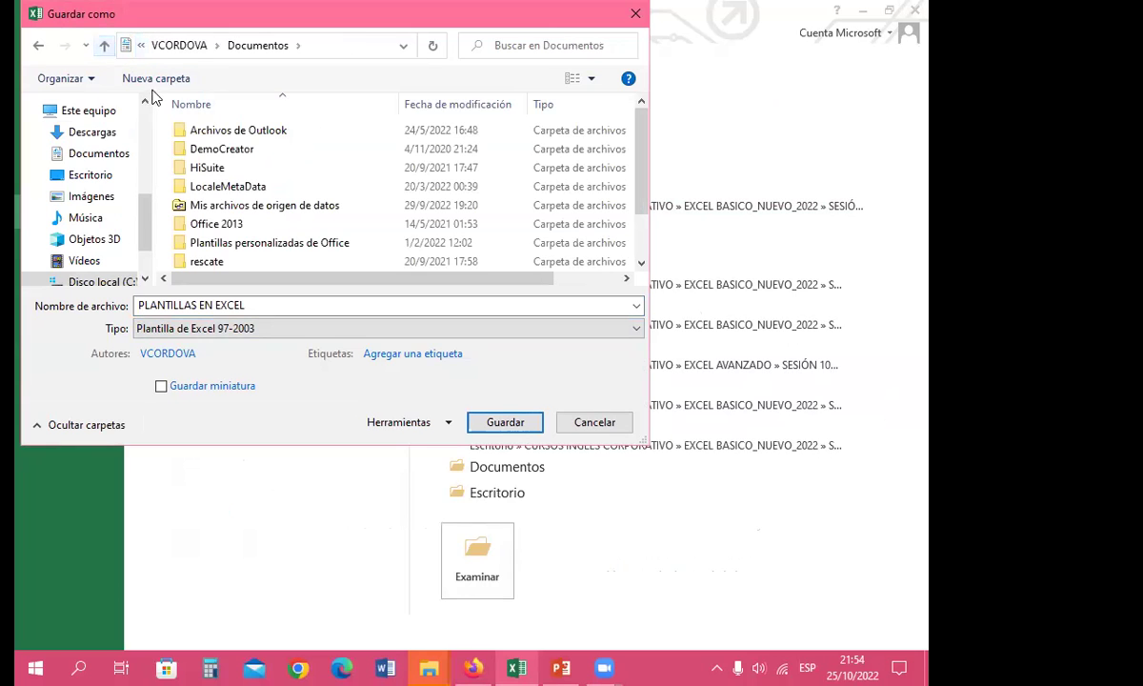
left_click(106, 48)
left_click(105, 47)
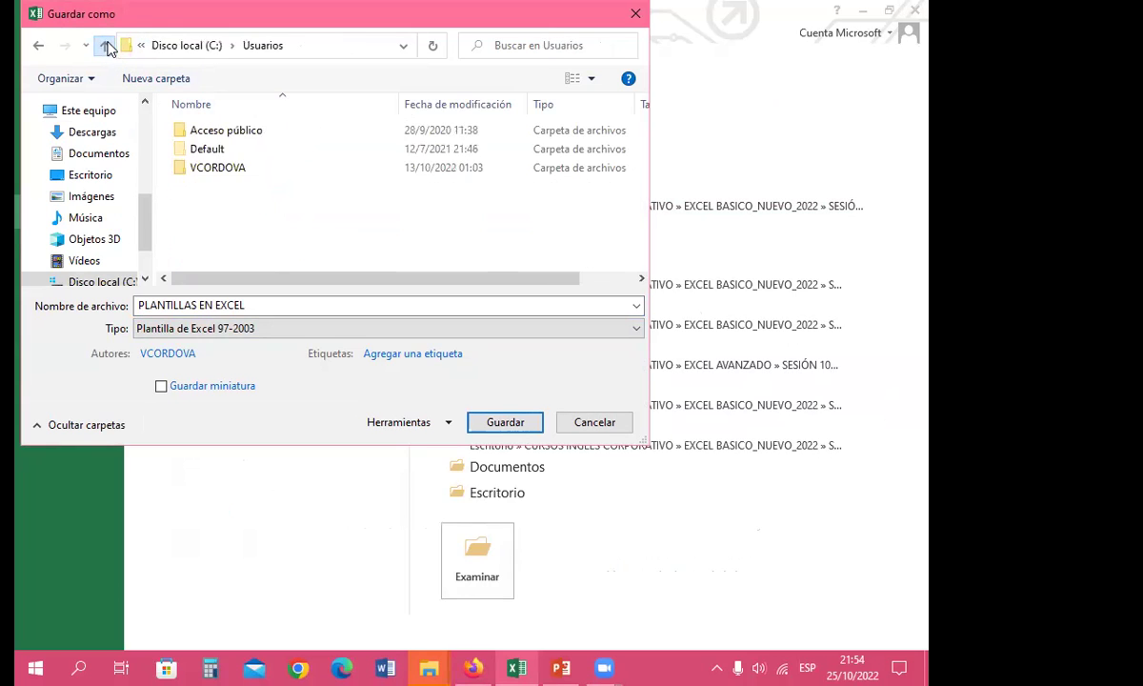
left_click(106, 47)
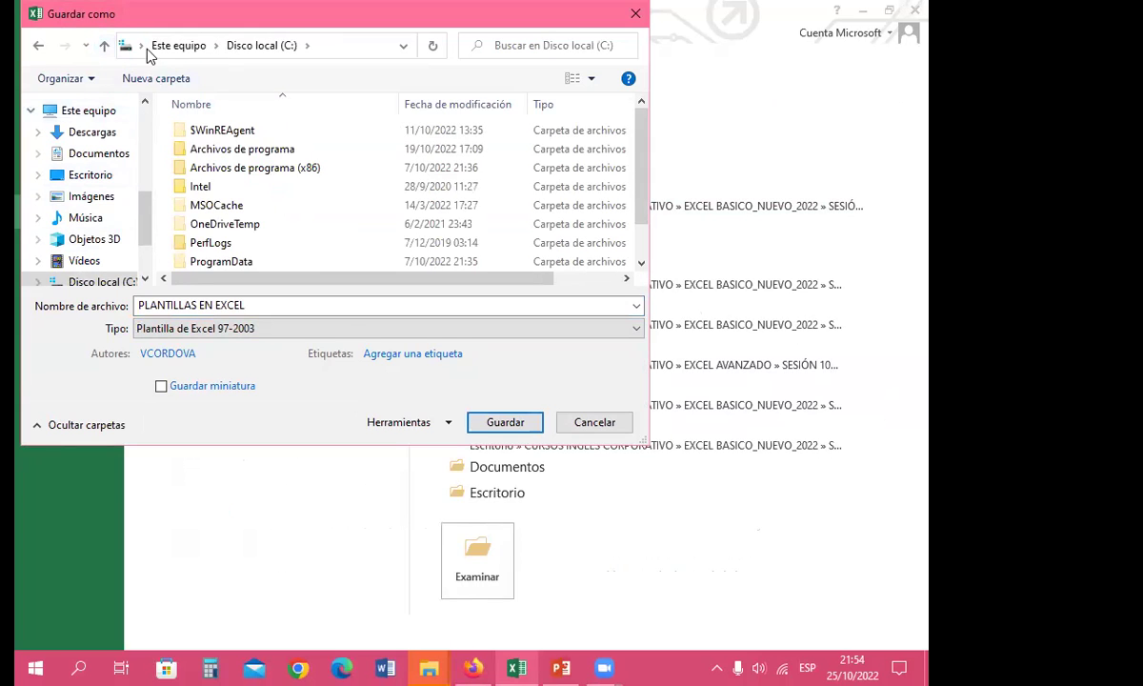
left_click(142, 46)
left_click(163, 48)
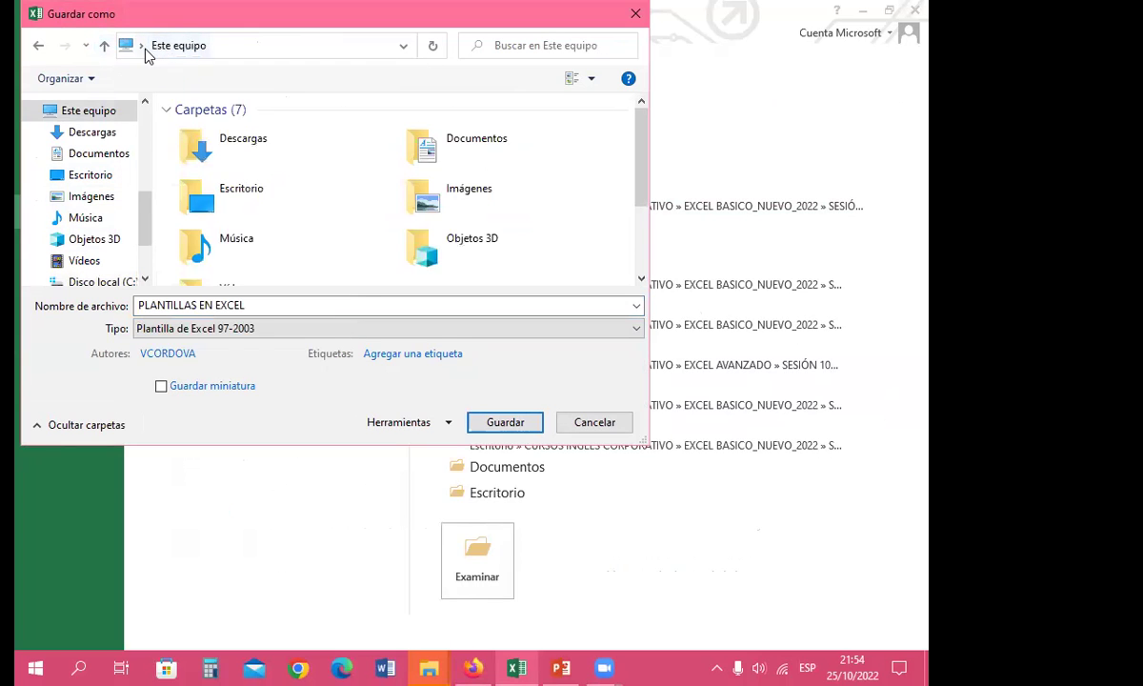
left_click(142, 46)
left_click(220, 303)
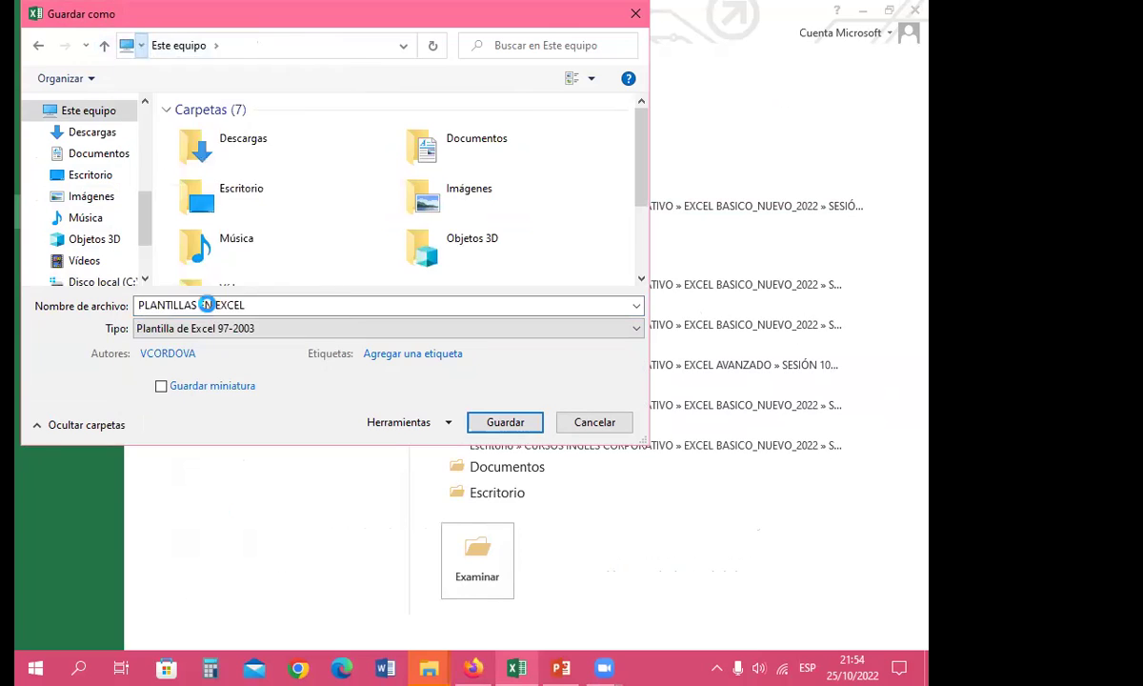
double_click(266, 150)
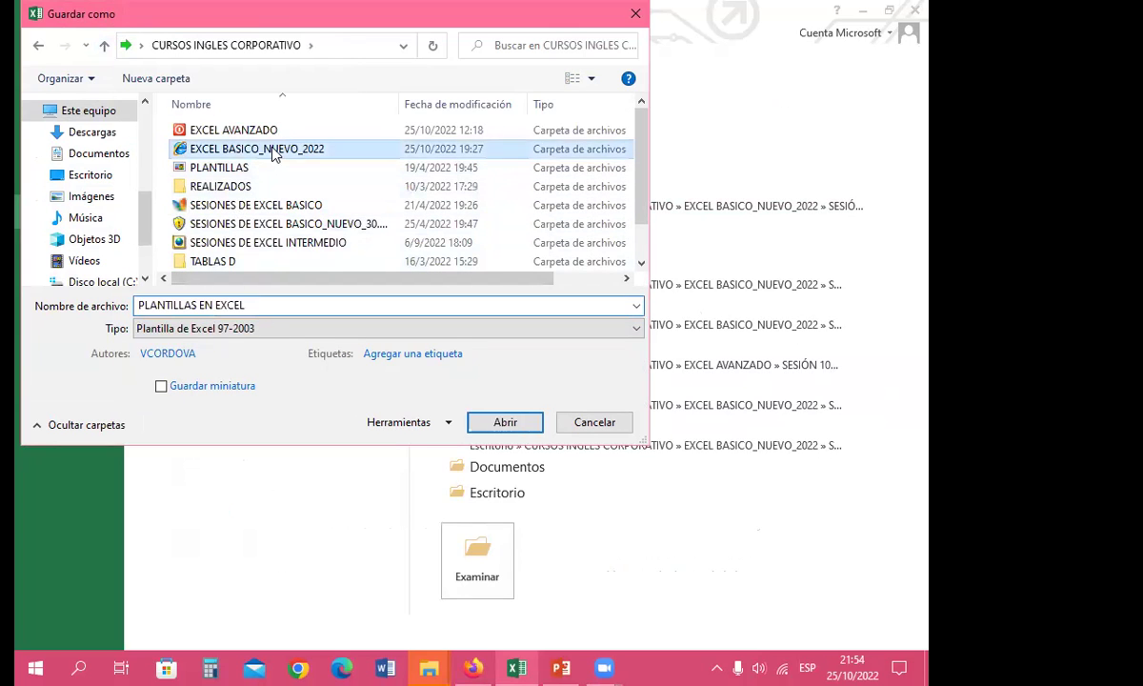
scroll(217, 219, "down", 1)
double_click(214, 257)
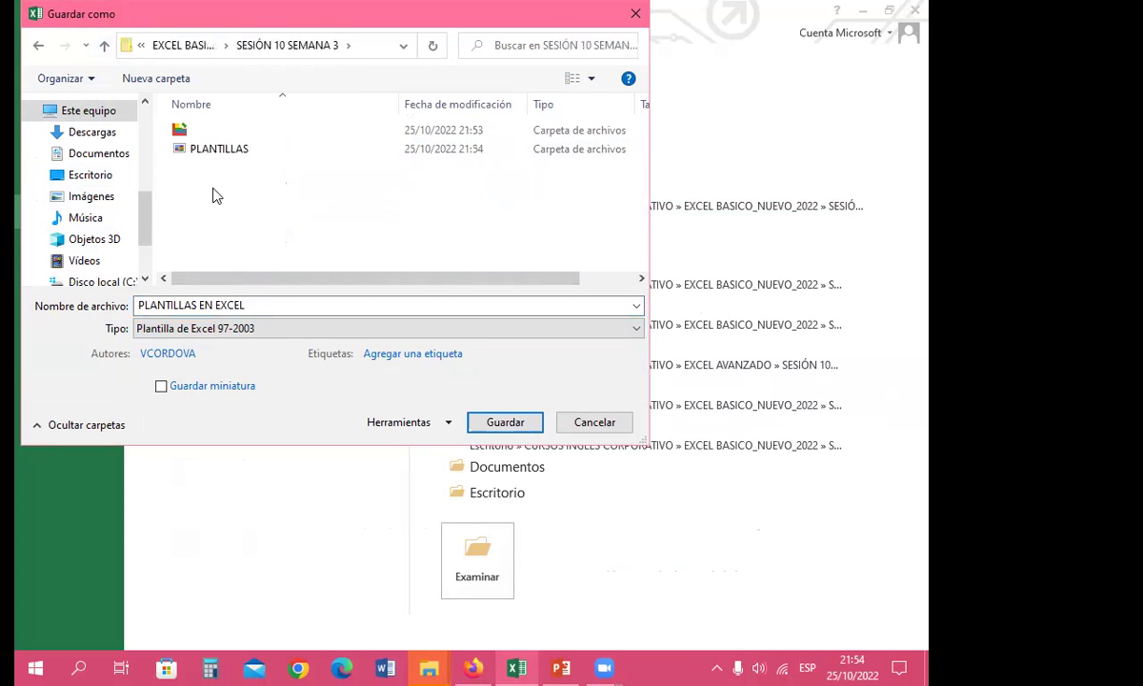
double_click(218, 150)
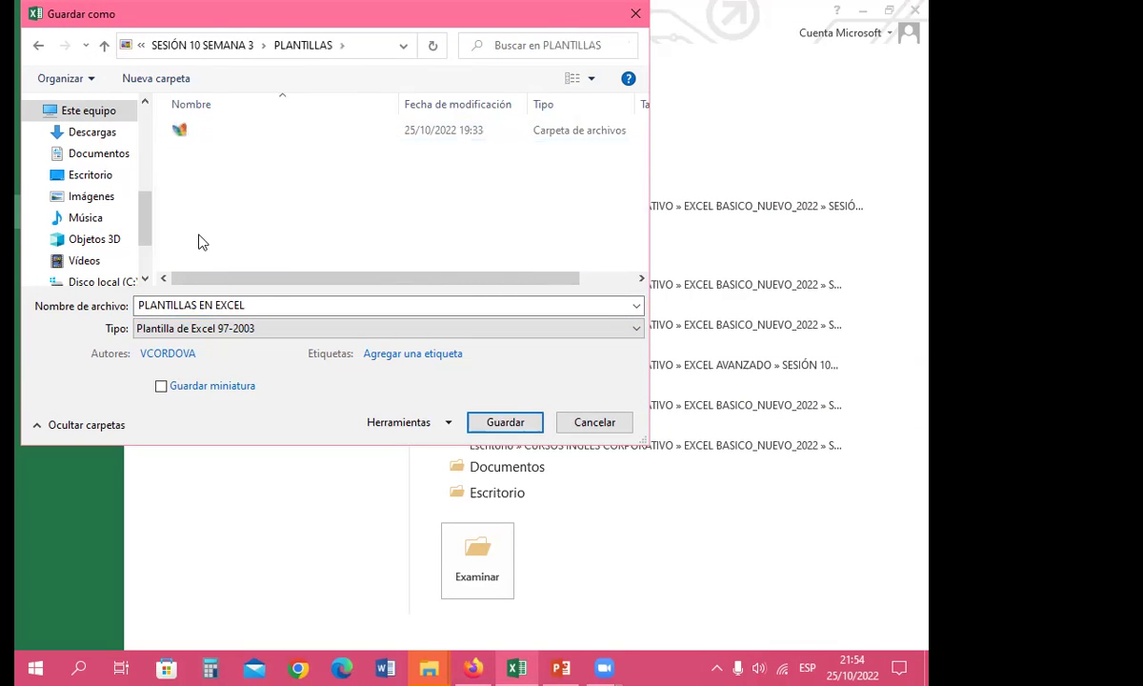
left_click(274, 303)
left_click(508, 425)
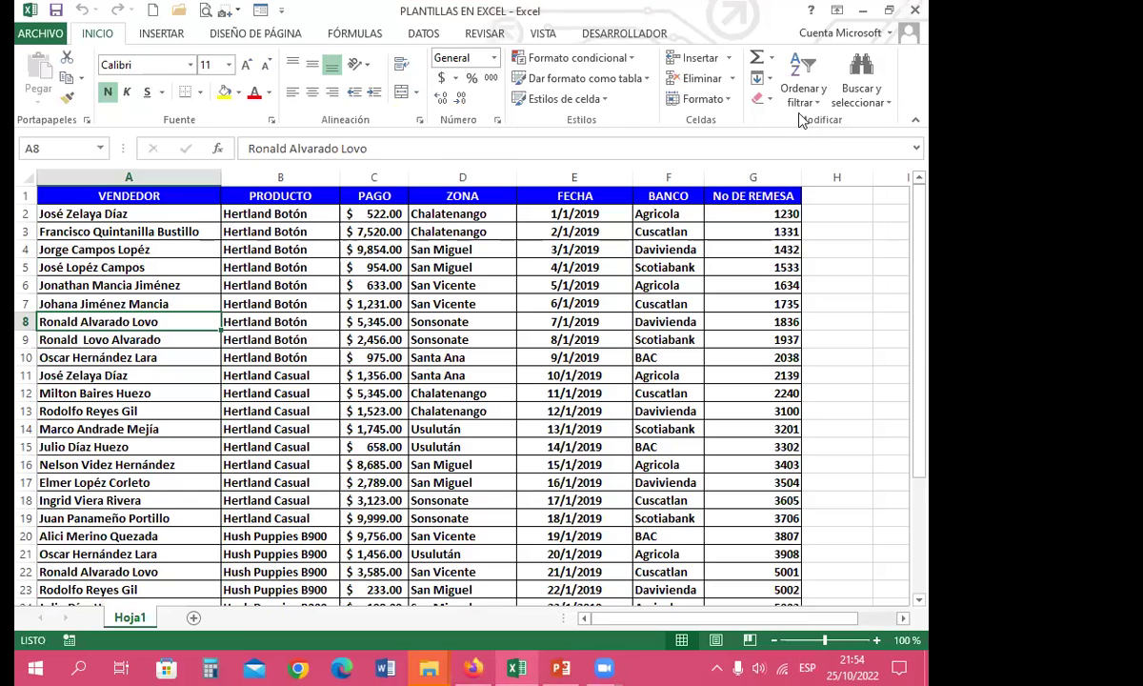
left_click(862, 10)
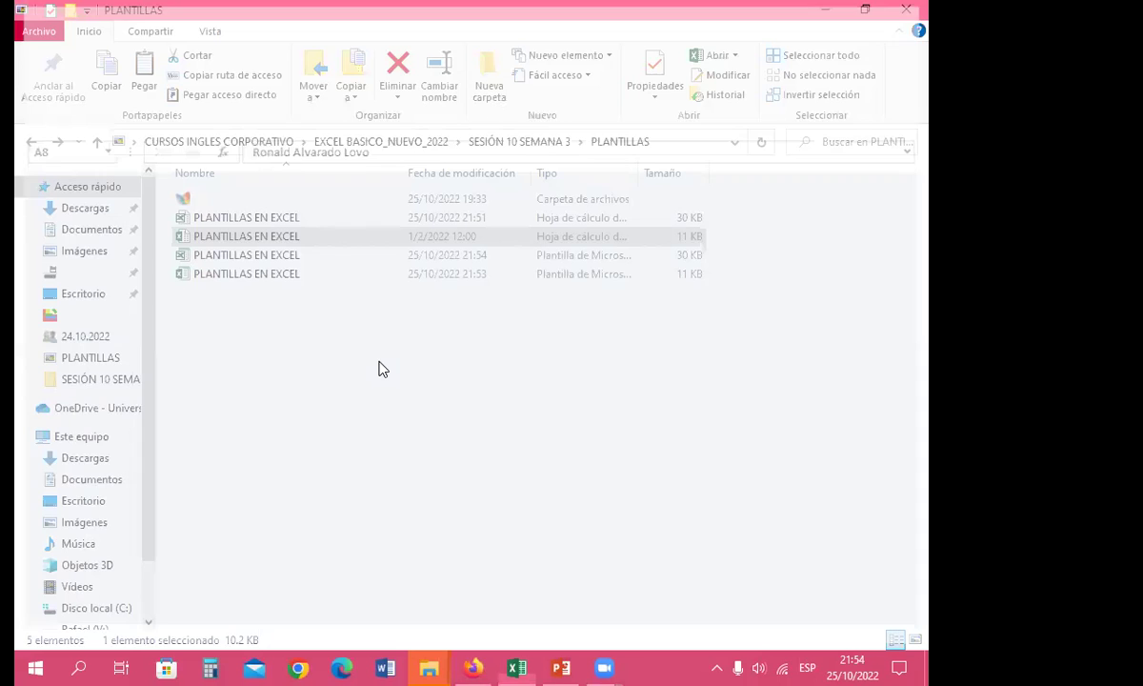
left_click(259, 334)
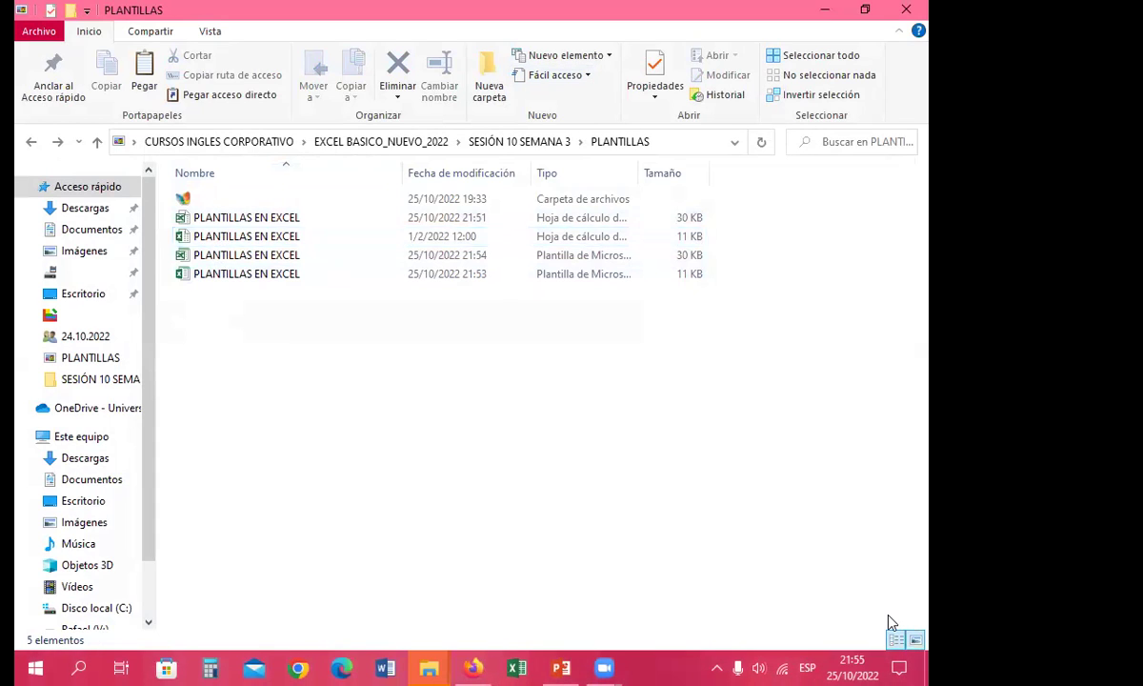
key("ctrl+shift+2")
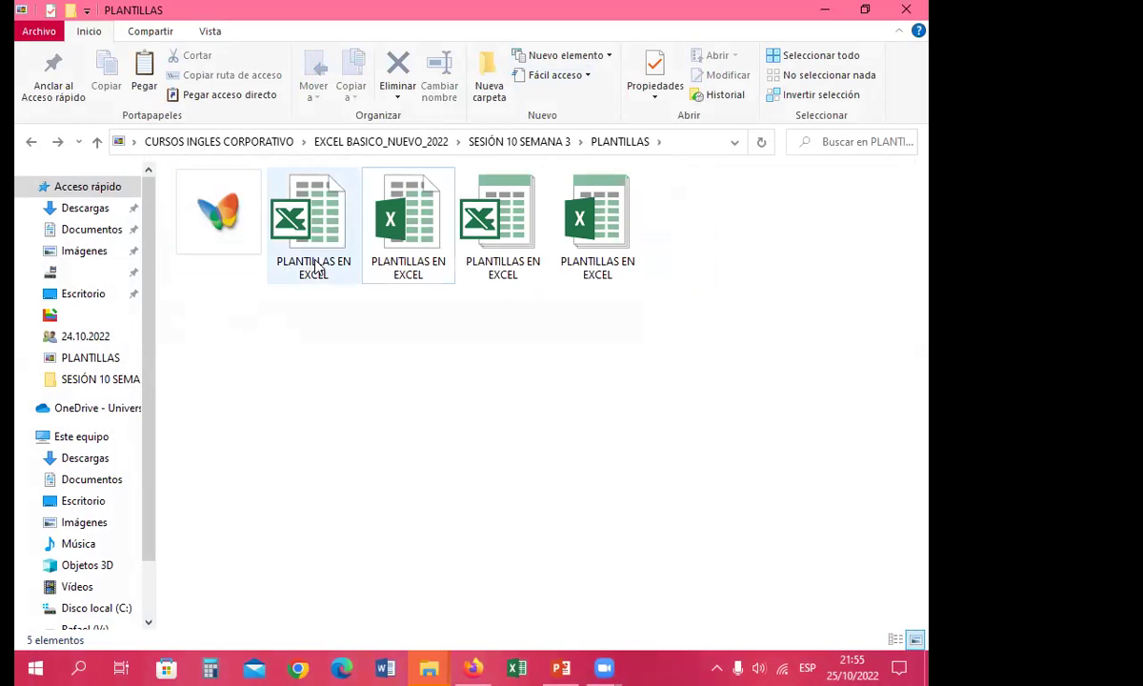
left_click(312, 243)
left_click(417, 272)
left_click(472, 250)
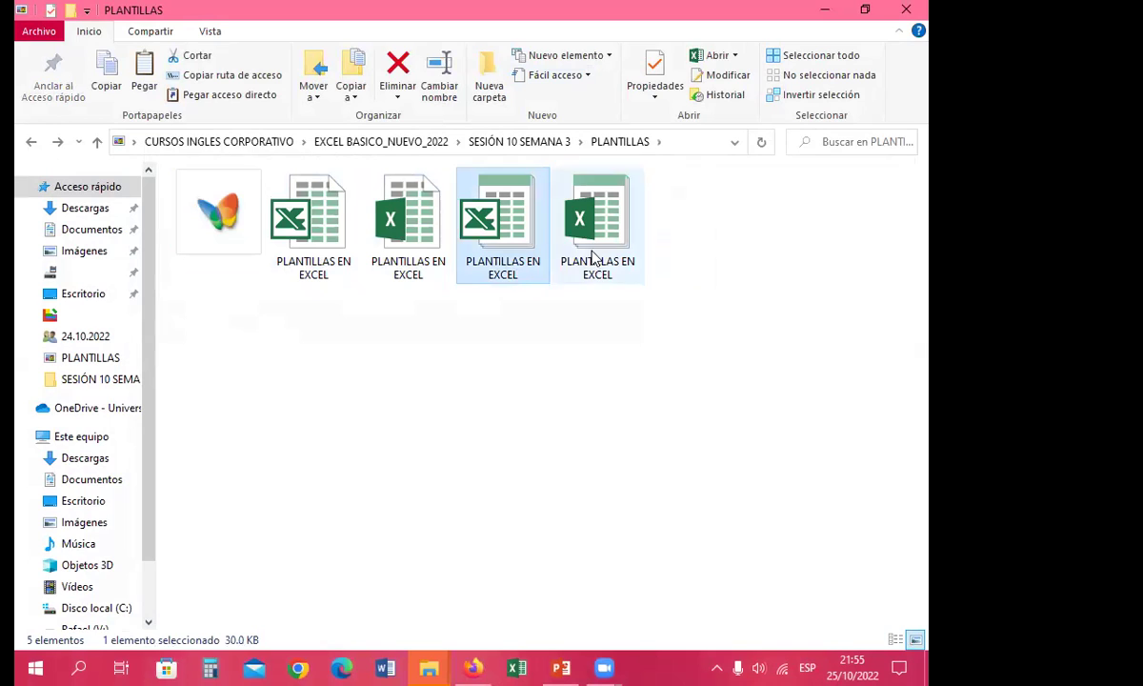
left_click(555, 224)
left_click(494, 236)
left_click(379, 227)
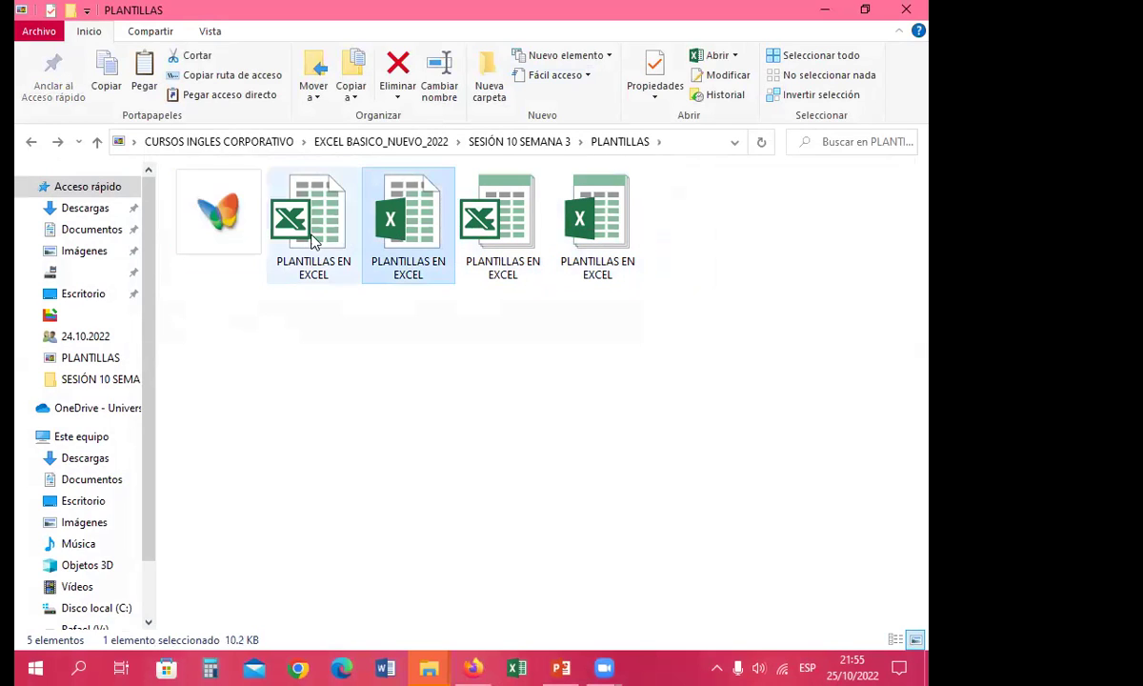
left_click(285, 227)
left_click(415, 233)
left_click(497, 227)
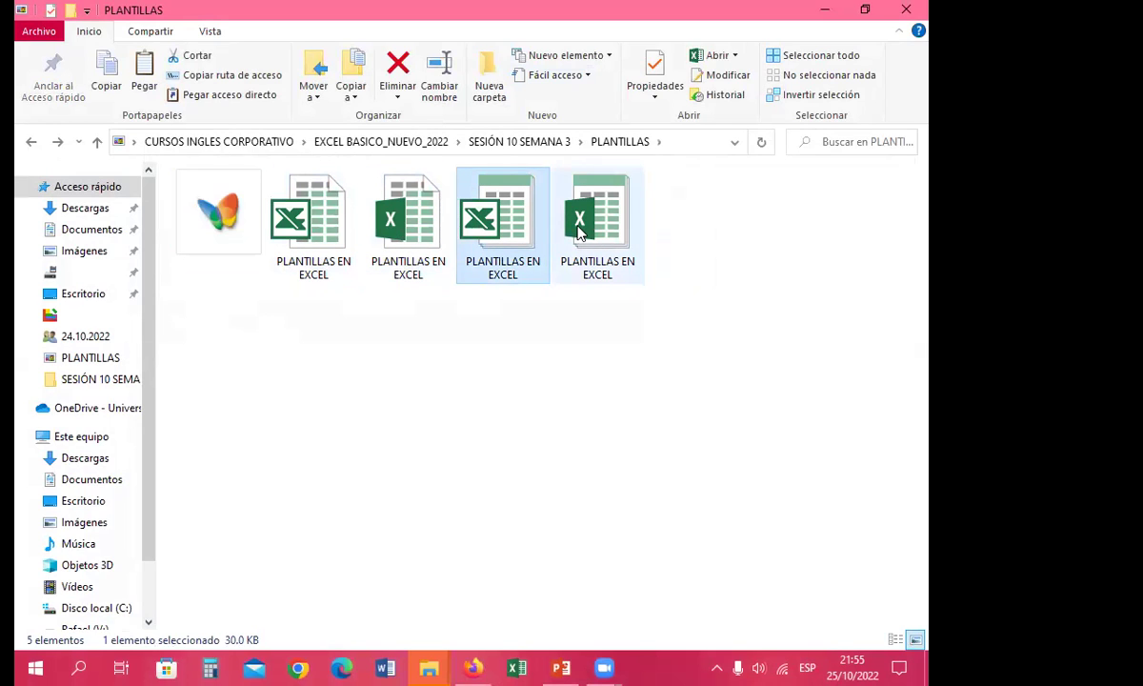
left_click(583, 231)
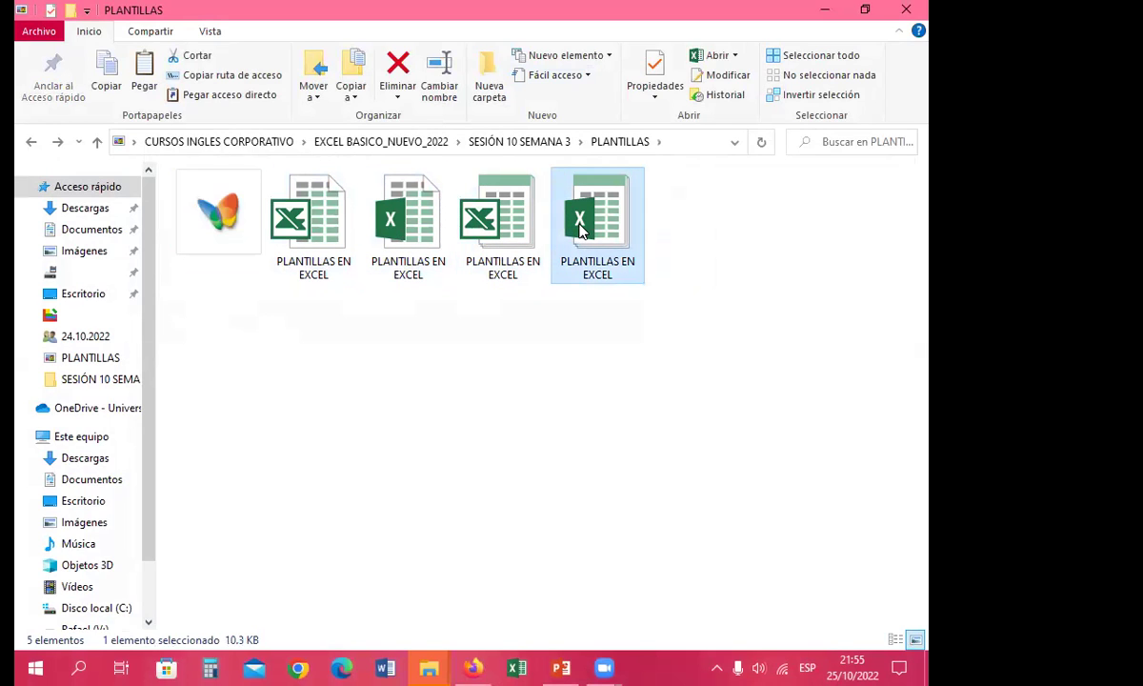
left_click(490, 214)
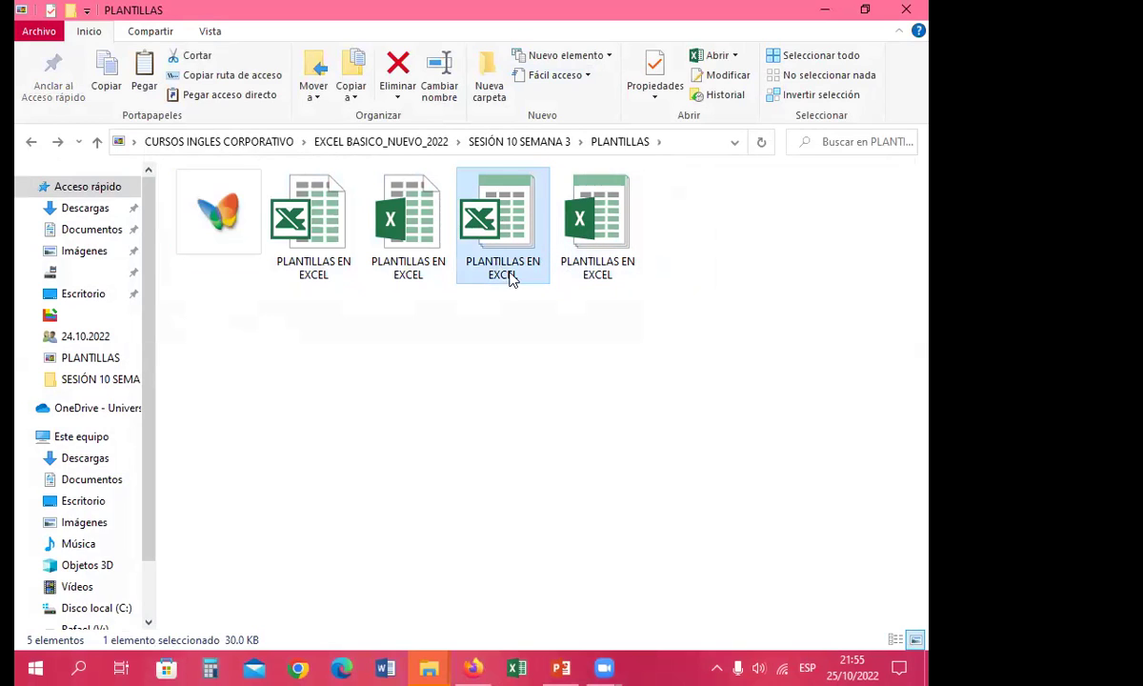
left_click(394, 236)
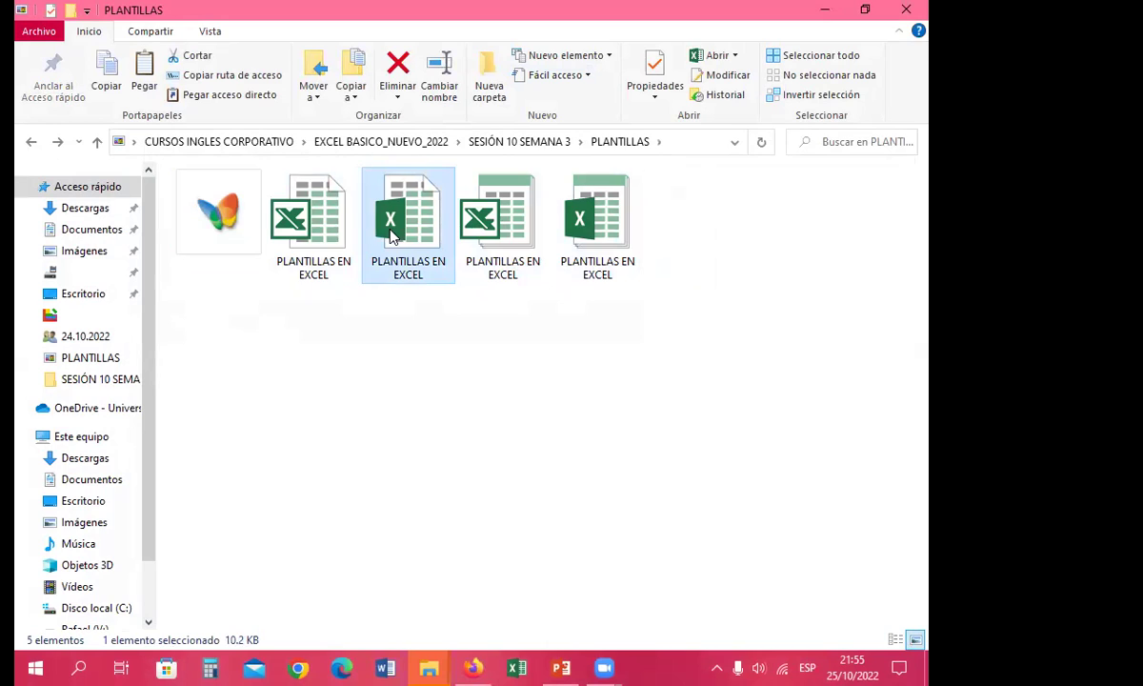
left_click(317, 246)
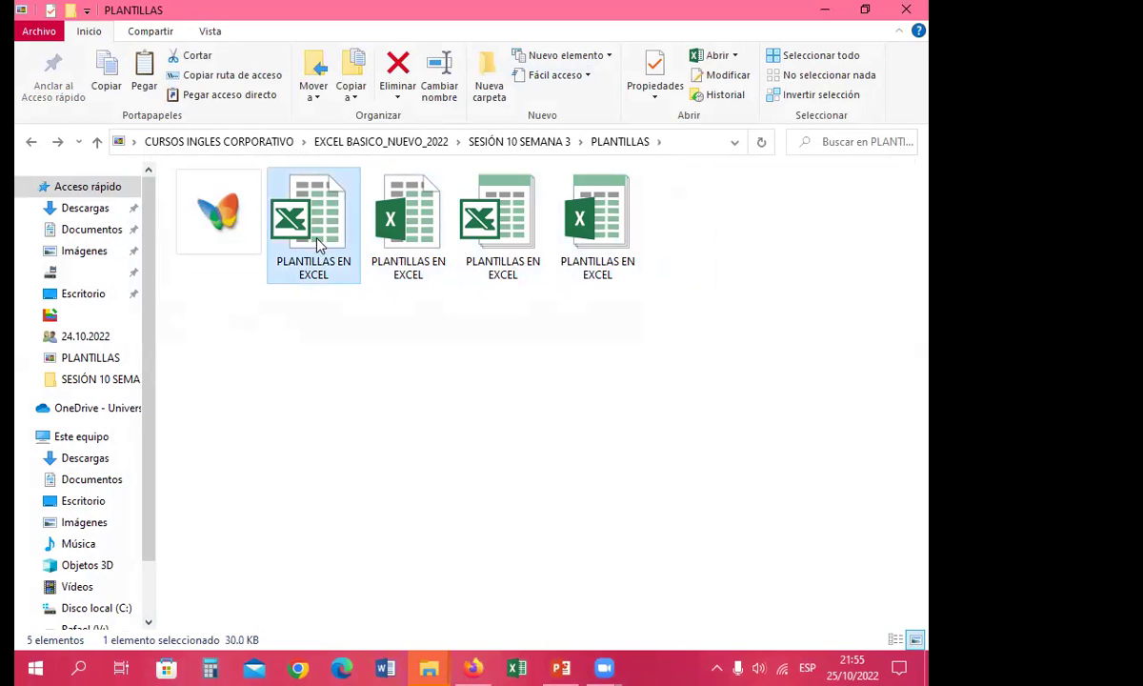
left_click(497, 238)
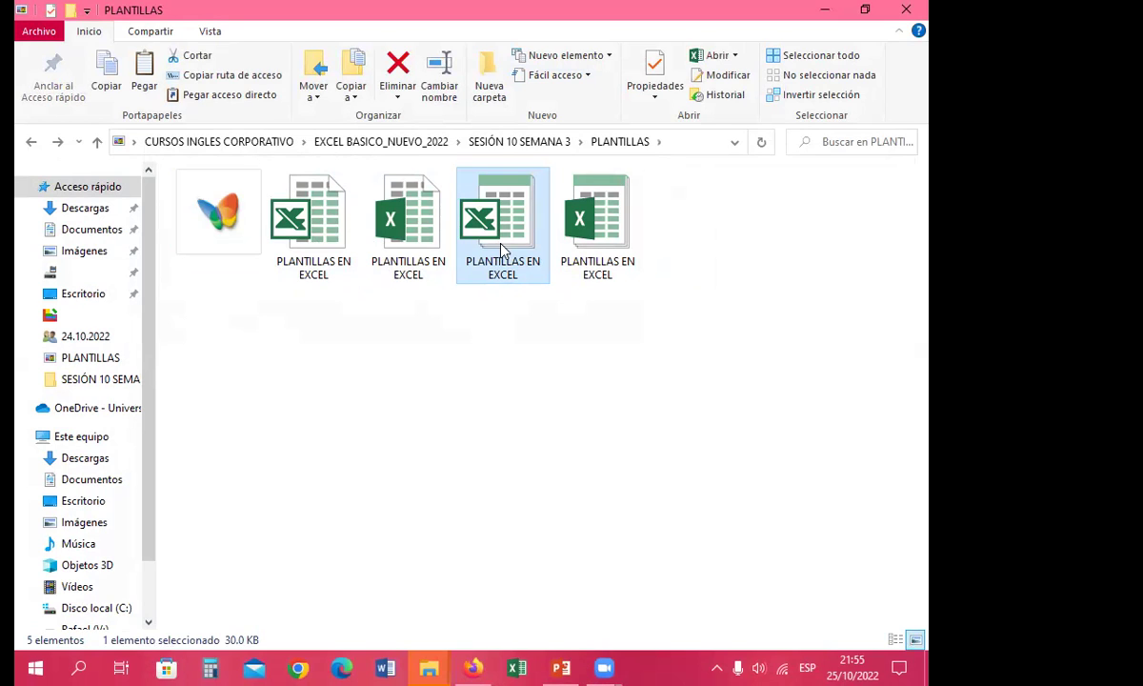
left_click(597, 235)
Step: Create a new workbook from the template and delete the ZONA entries in rows 2–23
double_click(597, 235)
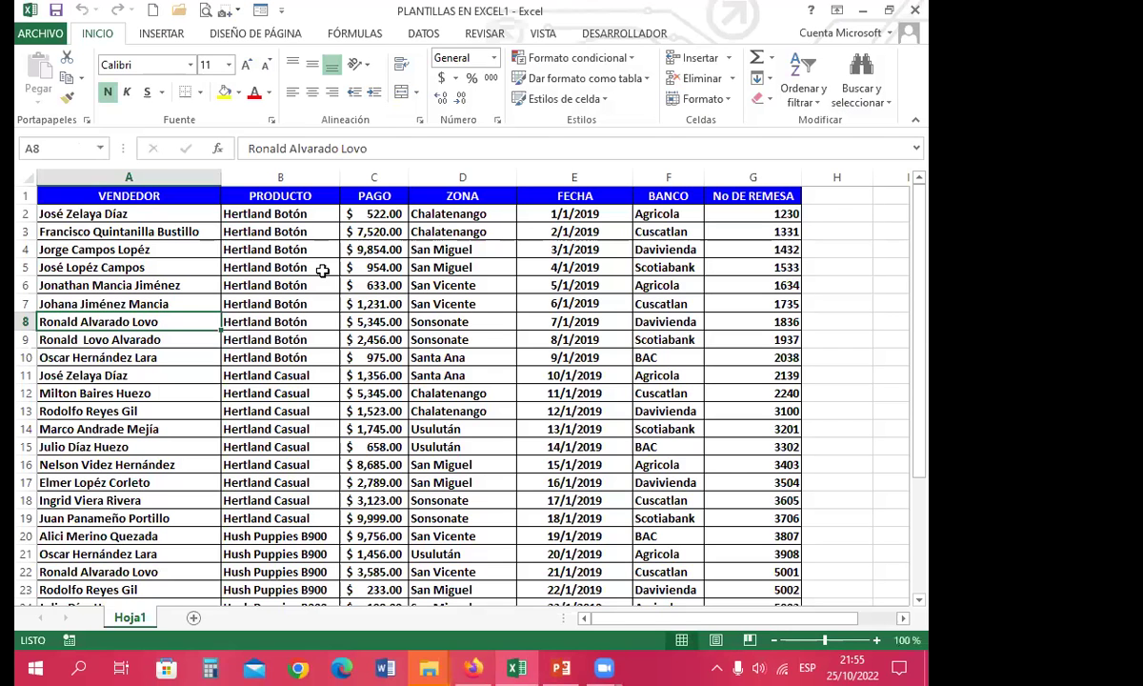
left_click(445, 408)
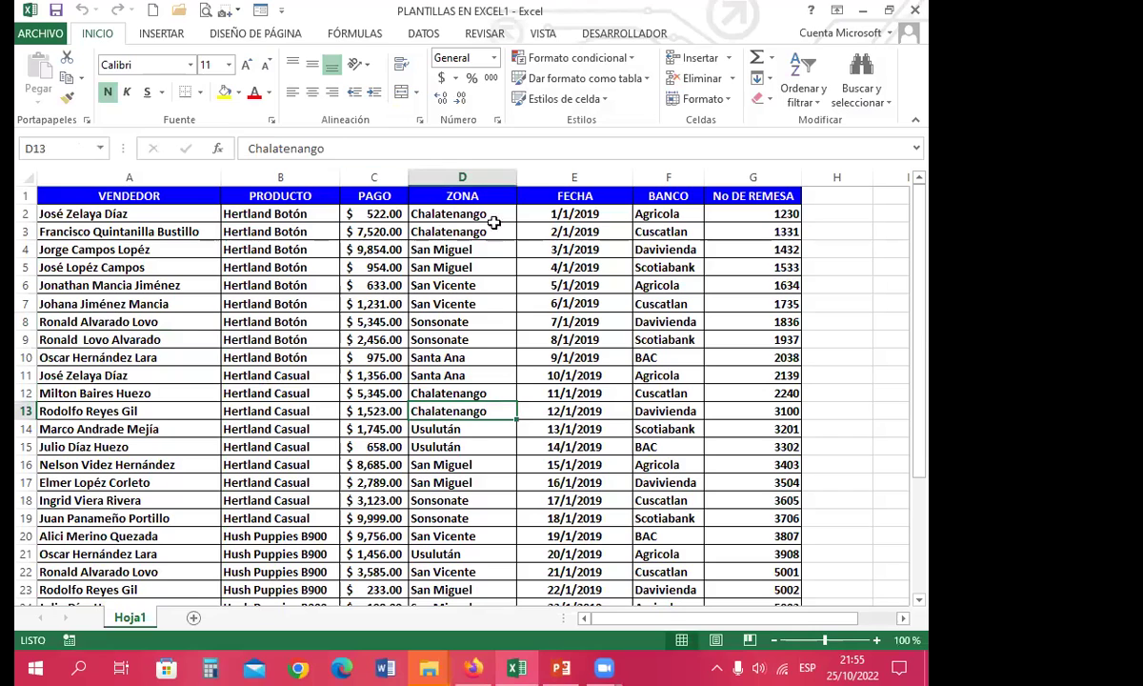
left_click_drag(450, 213, 434, 593)
key("Delete")
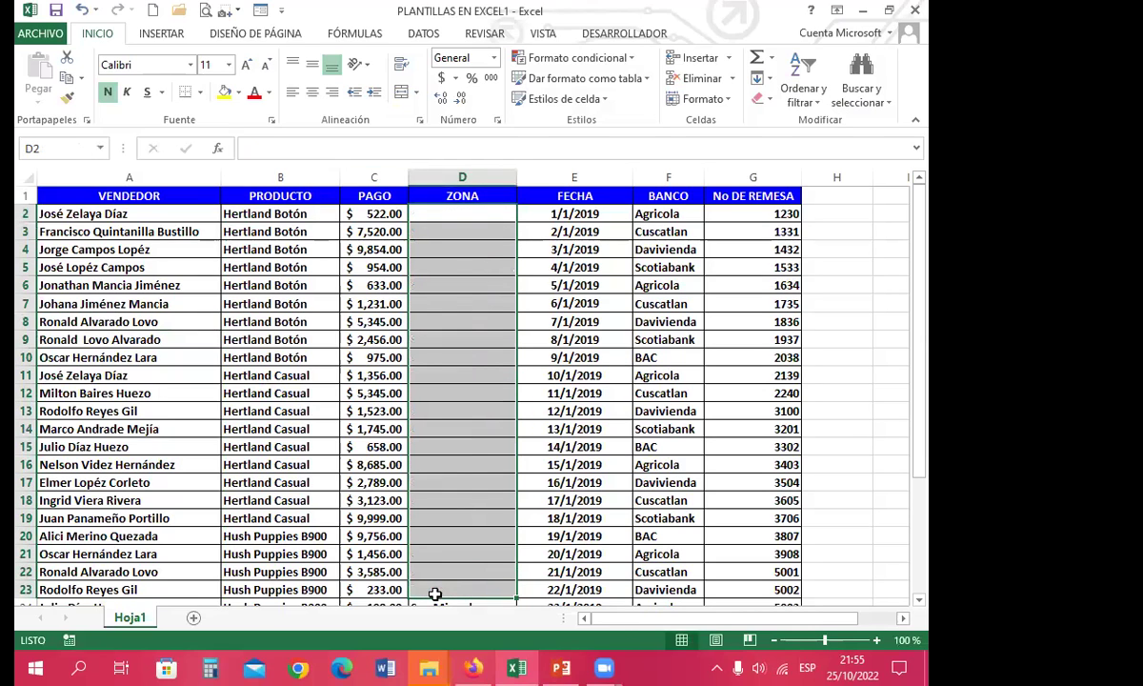
Step: Clear the remaining ZONA entries further down and bring up the Save As page
scroll(434, 562, "down", 3)
left_click_drag(415, 440, 447, 368)
key("Delete")
scroll(360, 388, "up", 13)
left_click(473, 425)
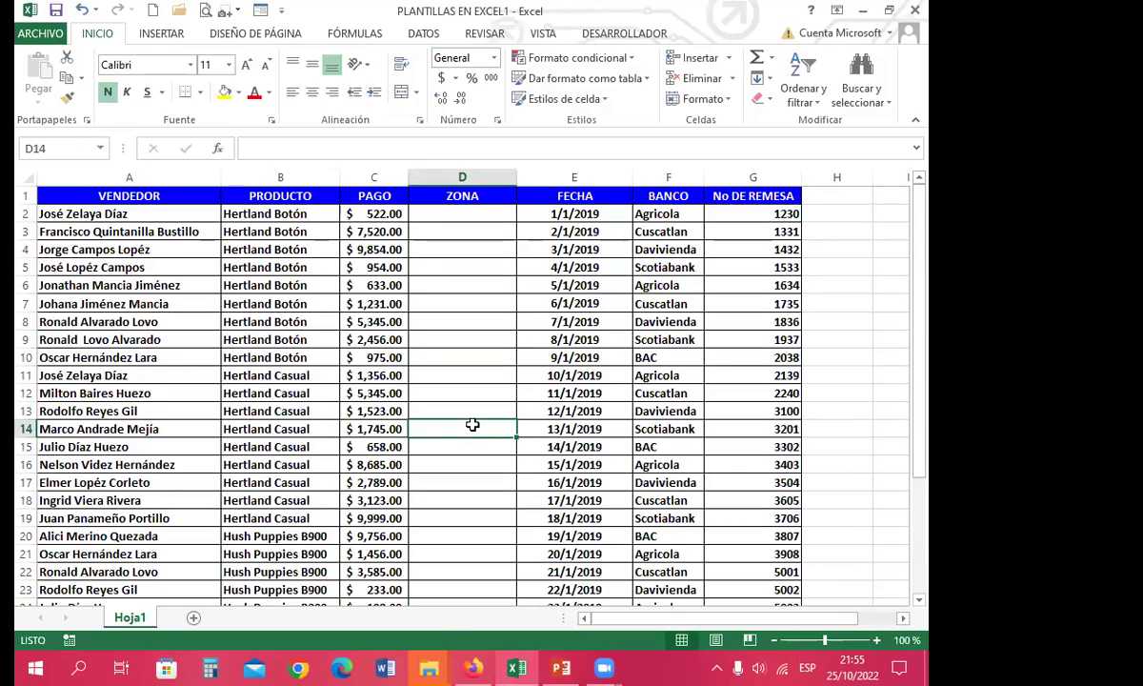
left_click(55, 11)
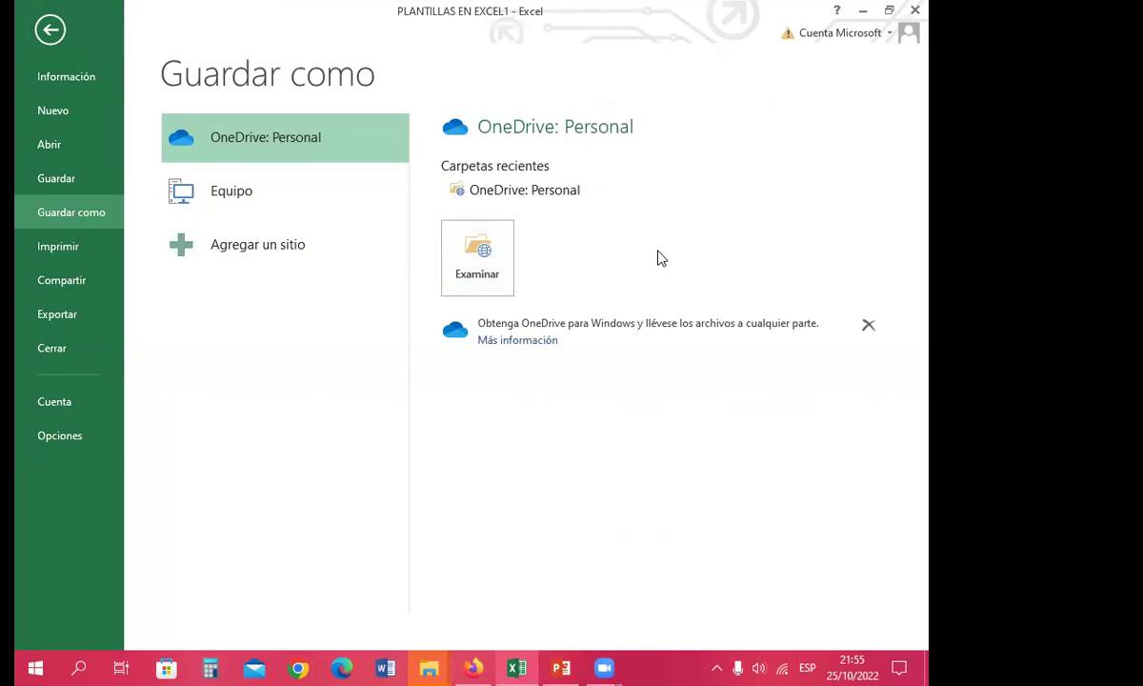
Step: Return to the sheet and delete the PAGO through No DE REMESA values in C2:G22
left_click(51, 30)
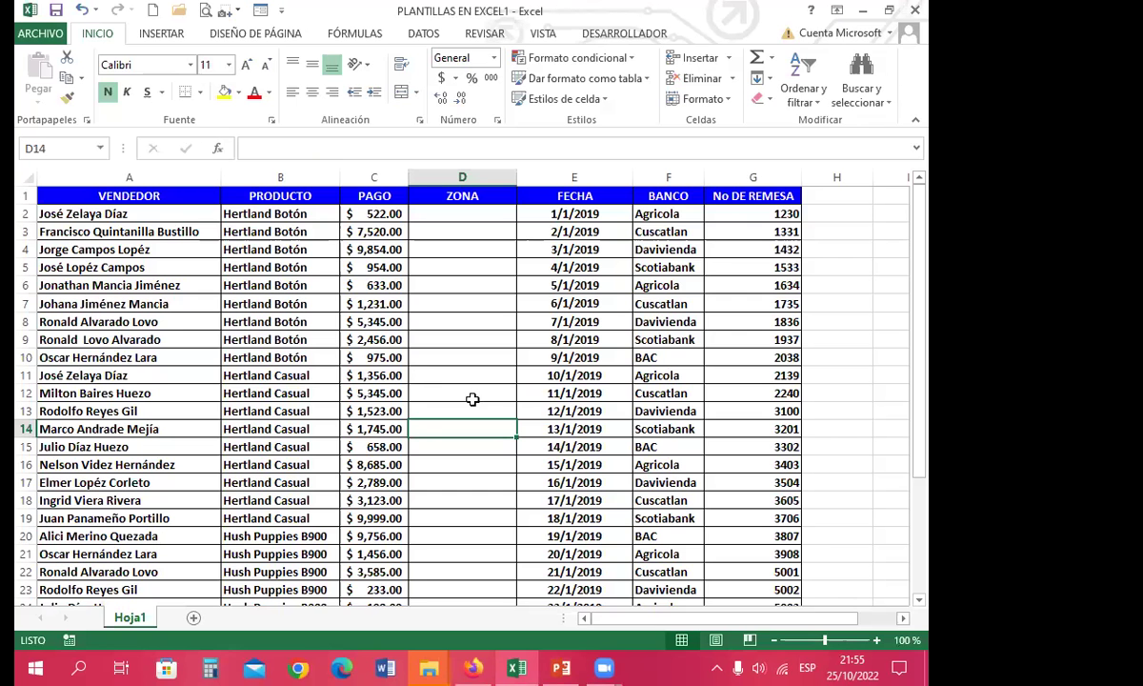
left_click(473, 376)
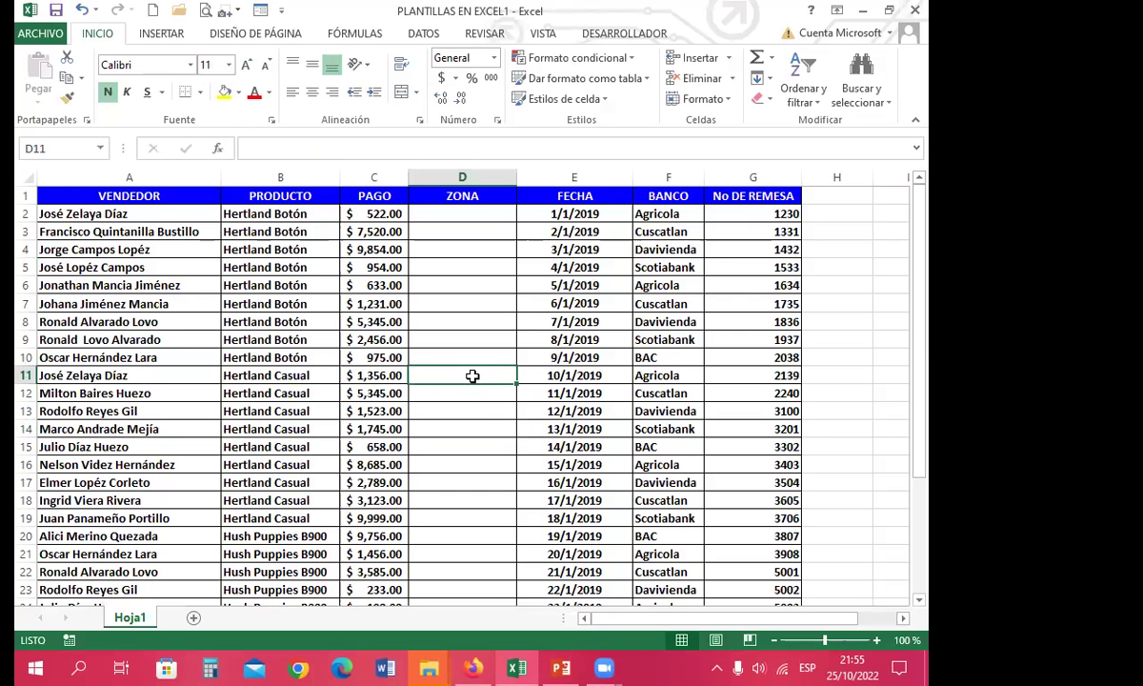
left_click(440, 357)
left_click(471, 375)
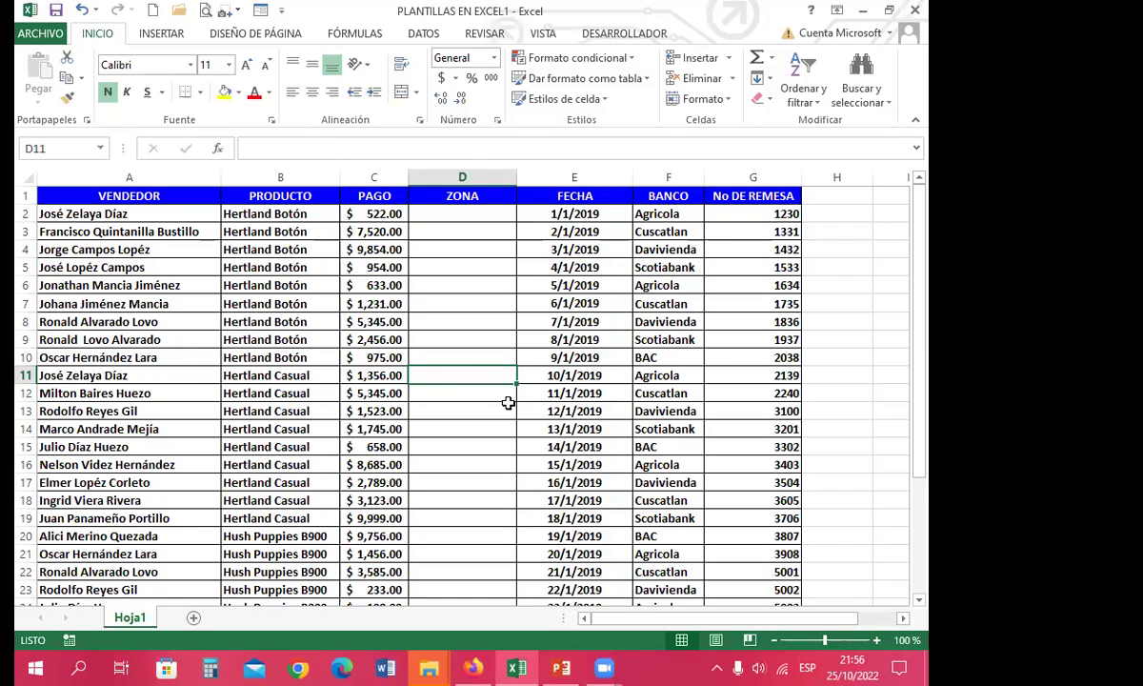
left_click(374, 218)
left_click_drag(435, 228, 727, 569)
key("Delete")
Step: Open the save page, back out to the sheet again, and close the workbook
left_click(462, 393)
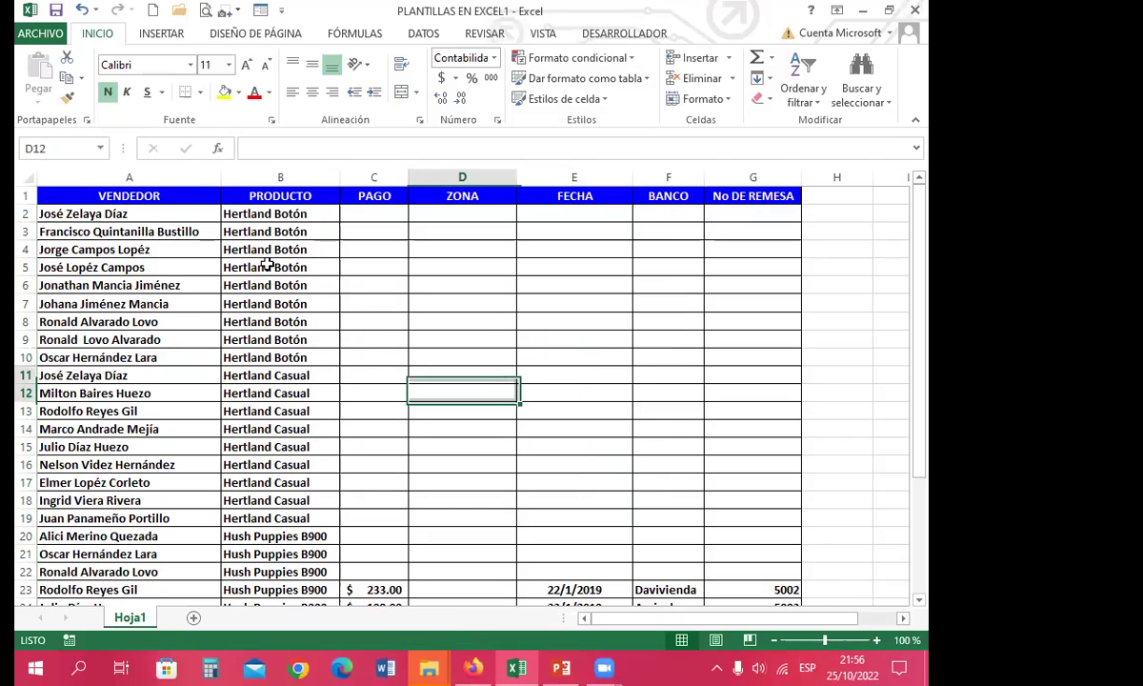
left_click(56, 11)
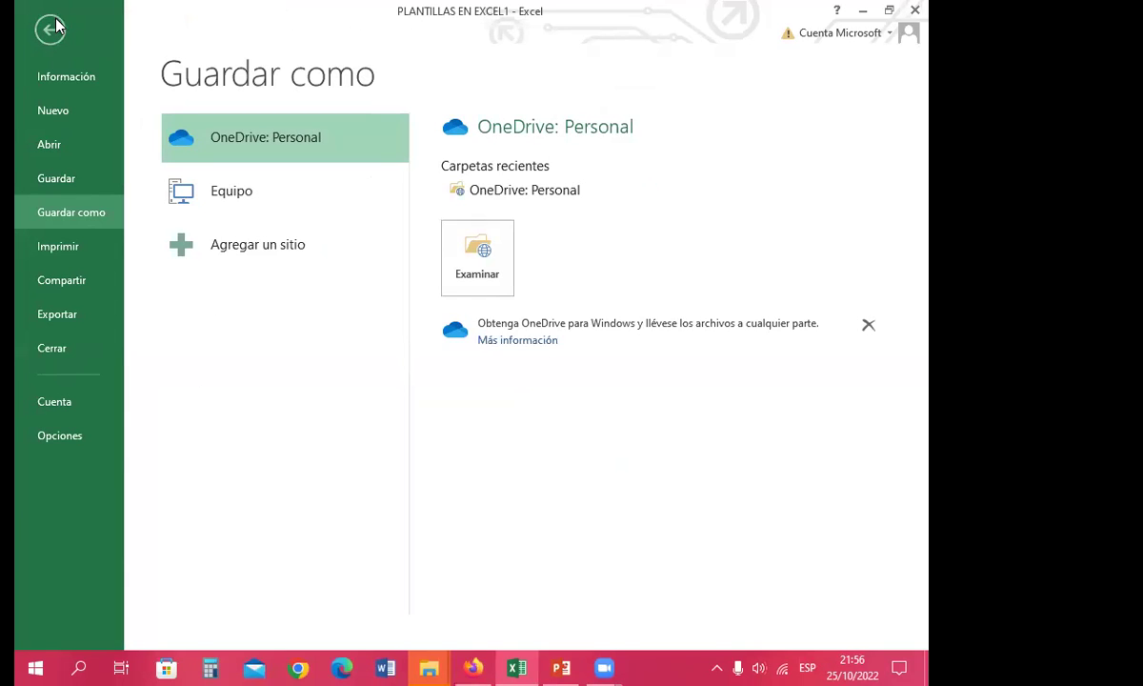
left_click(50, 31)
left_click(399, 303)
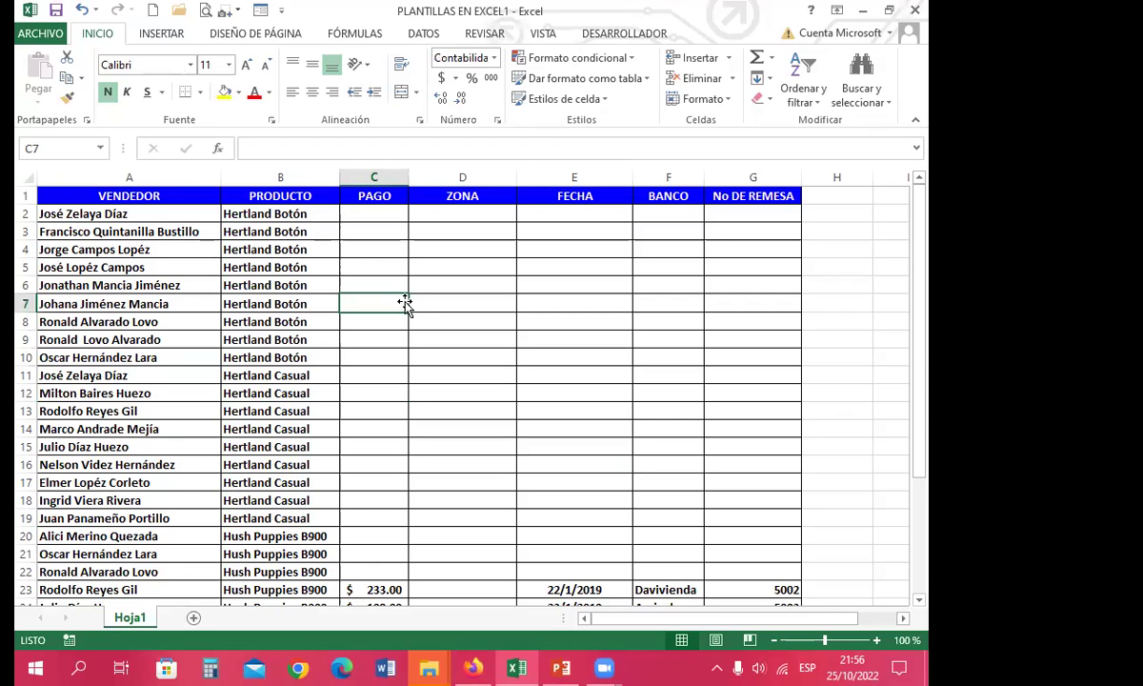
left_click(428, 303)
left_click(441, 284)
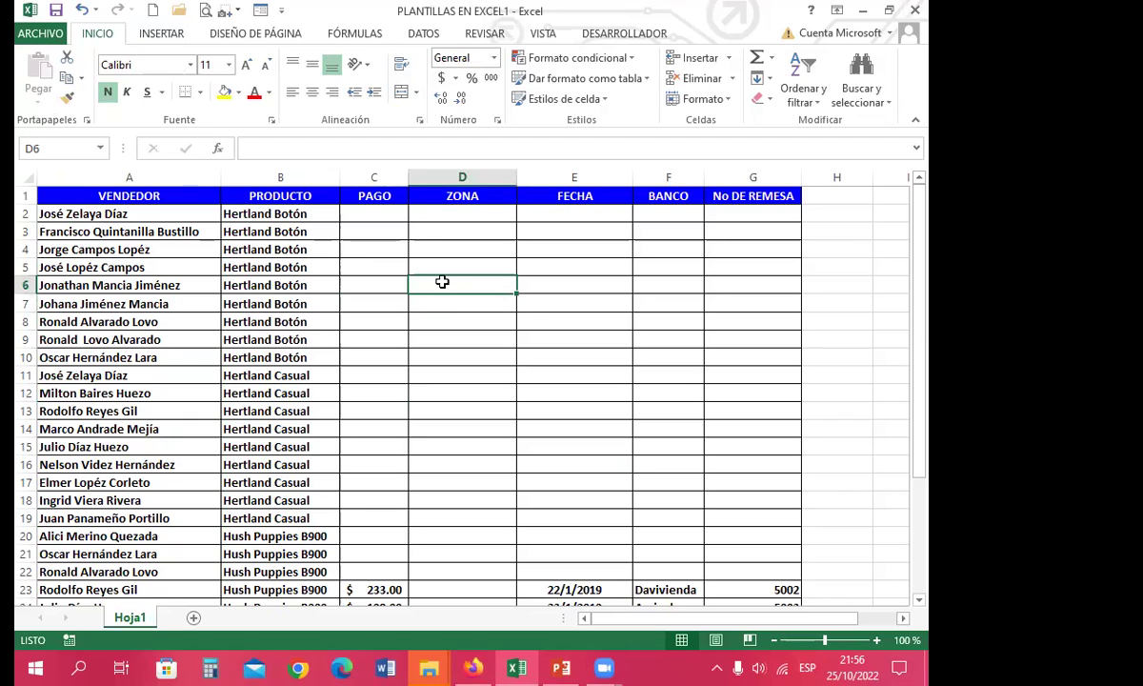
left_click(915, 12)
Step: Discard the changes, compare file sizes, and open the 10.2 KB PLANTILLAS EN EXCEL workbook
left_click(464, 358)
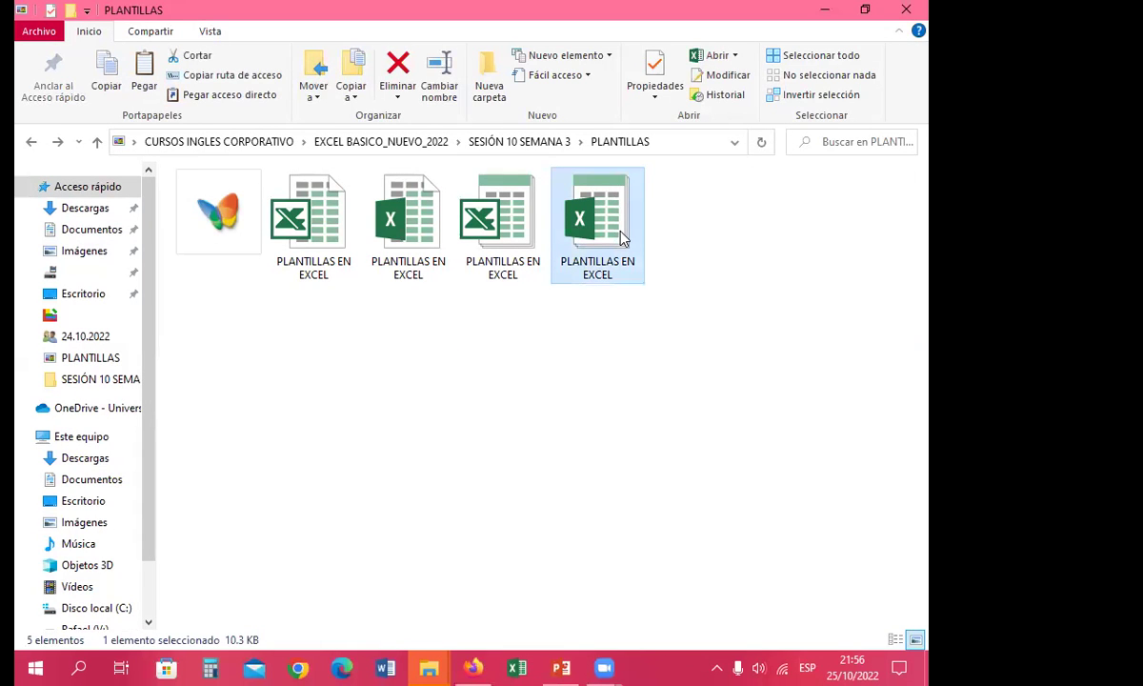
left_click(303, 250)
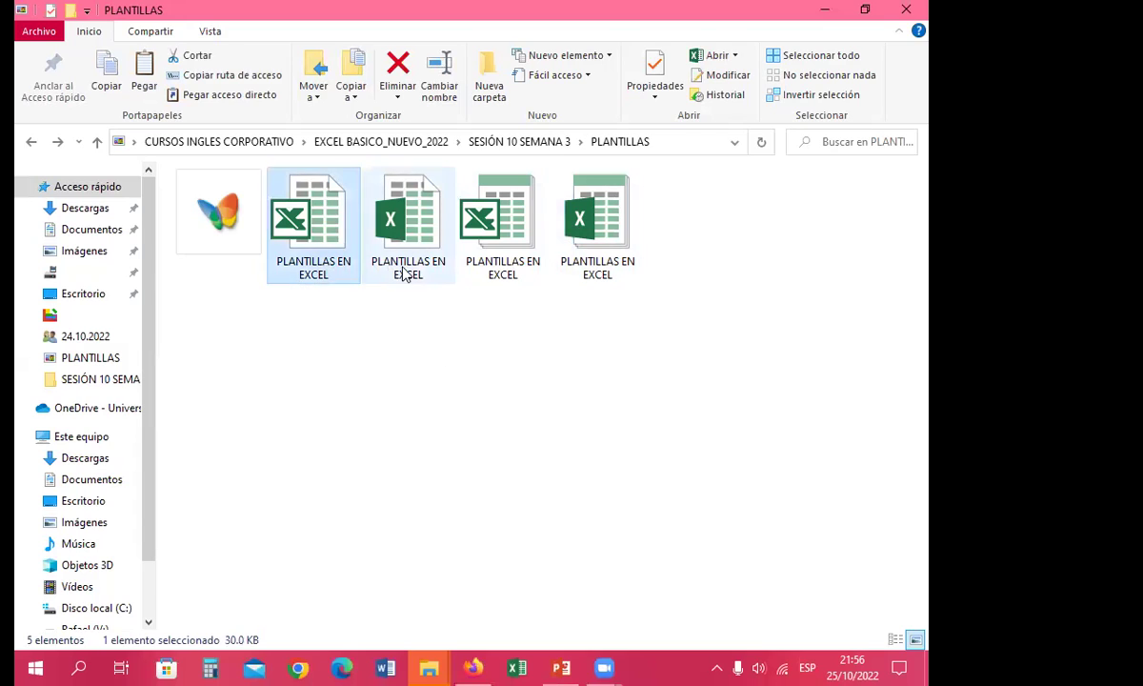
left_click(399, 253)
left_click(502, 269)
left_click(600, 277)
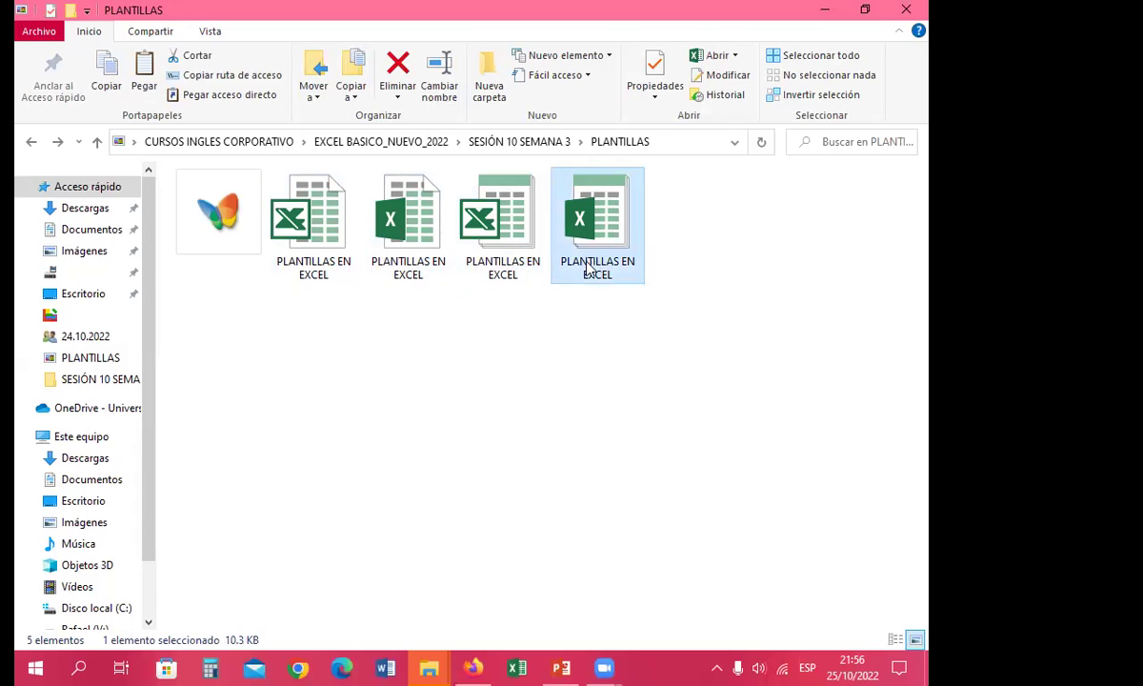
left_click(400, 269)
left_click(310, 273)
left_click(408, 277)
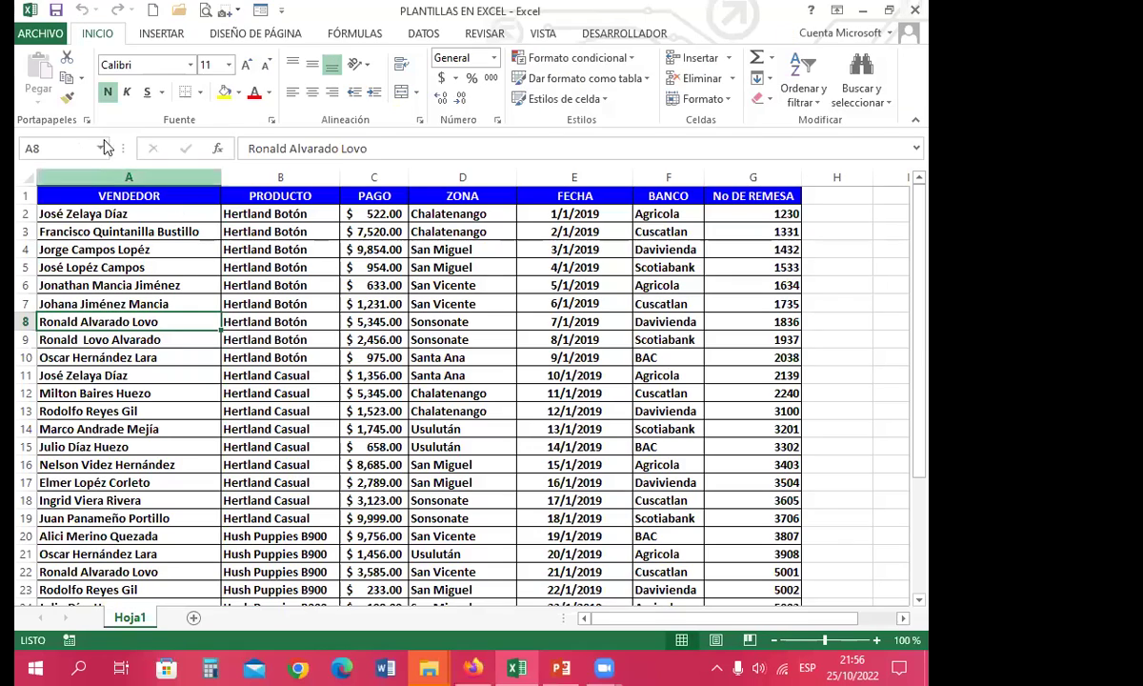
Step: Save PLANTILLAS EN EXCEL as a PDF in the PLANTILLAS folder, keeping the same file name
left_click(38, 34)
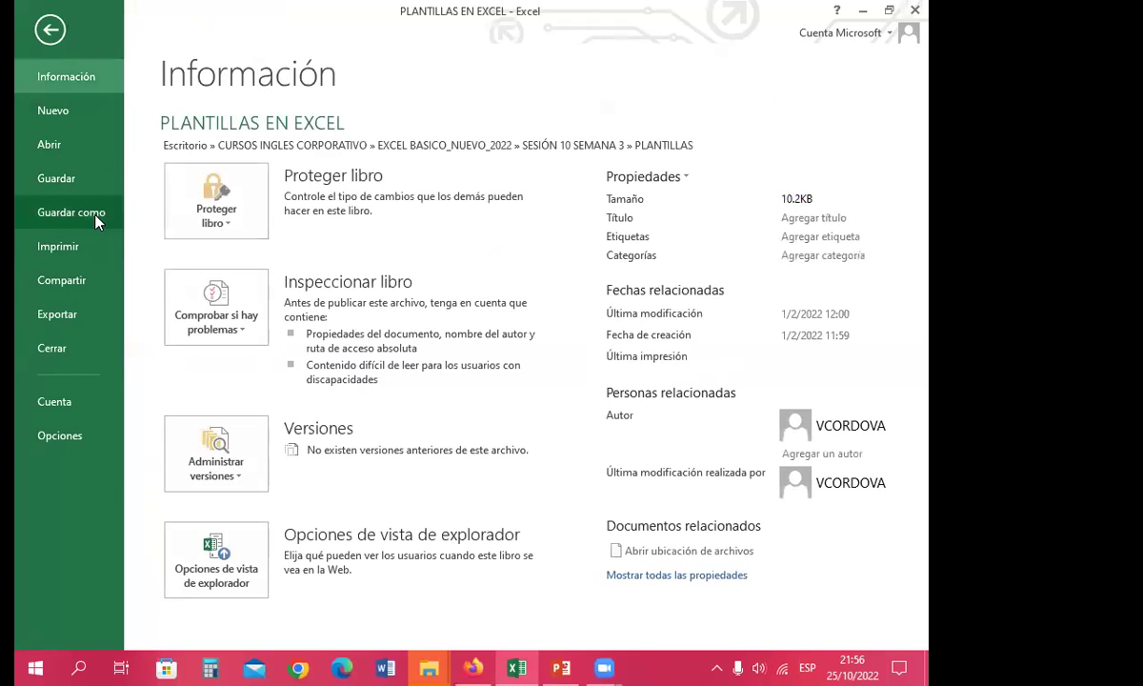
left_click(89, 208)
left_click(521, 204)
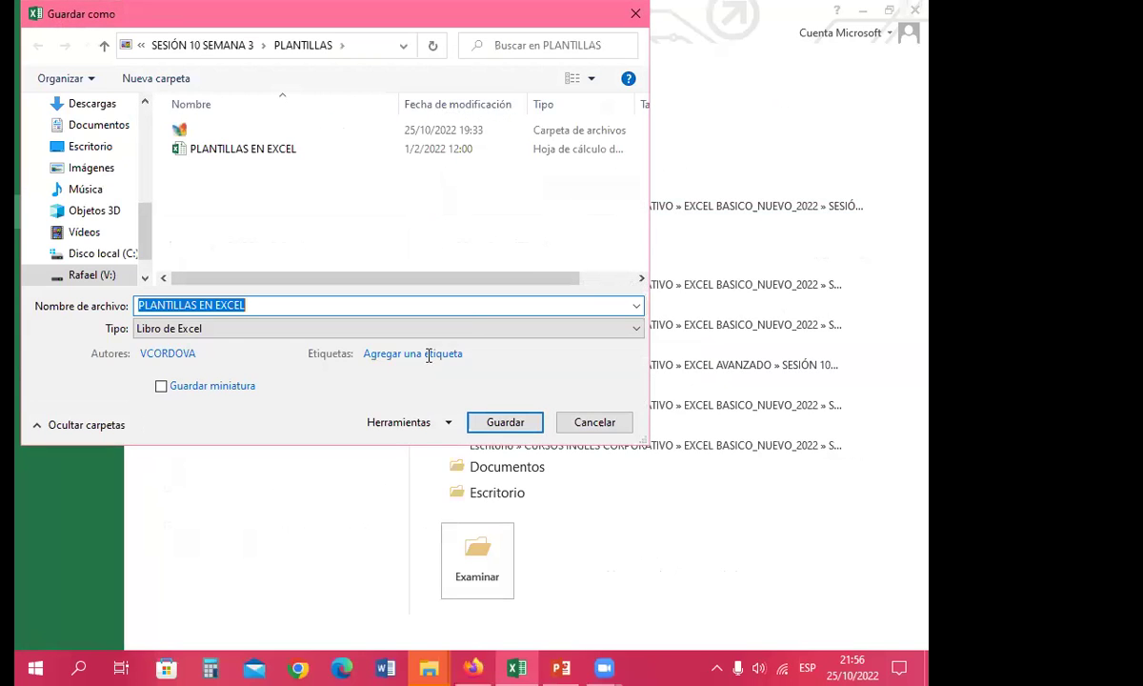
left_click(184, 331)
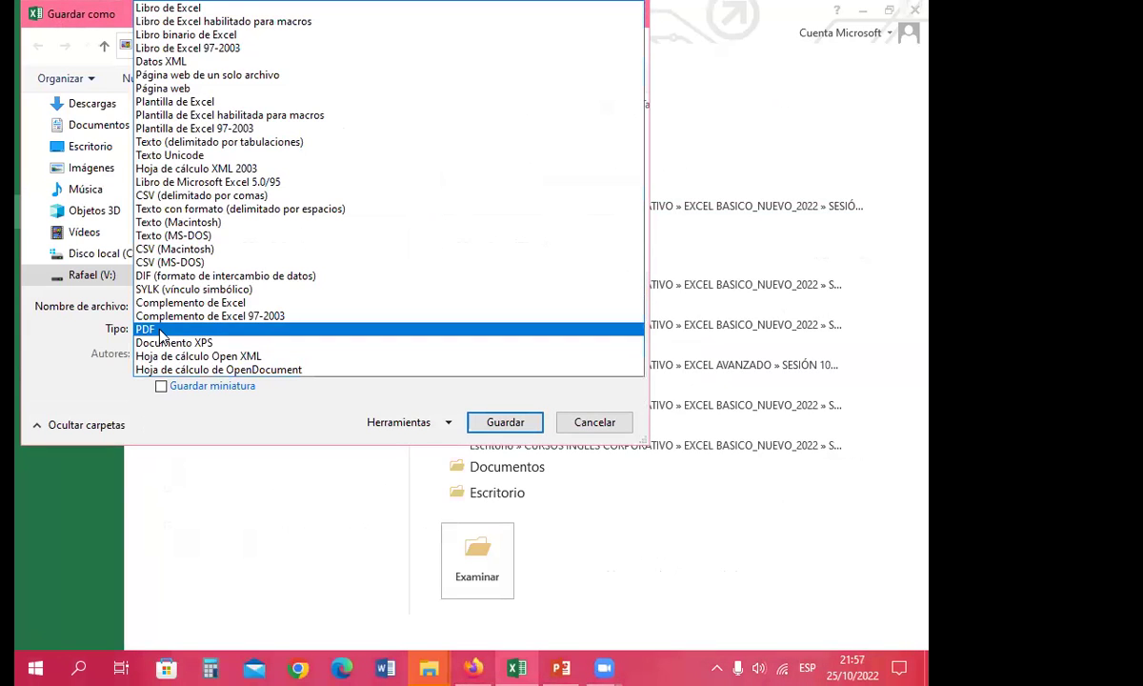
left_click(145, 330)
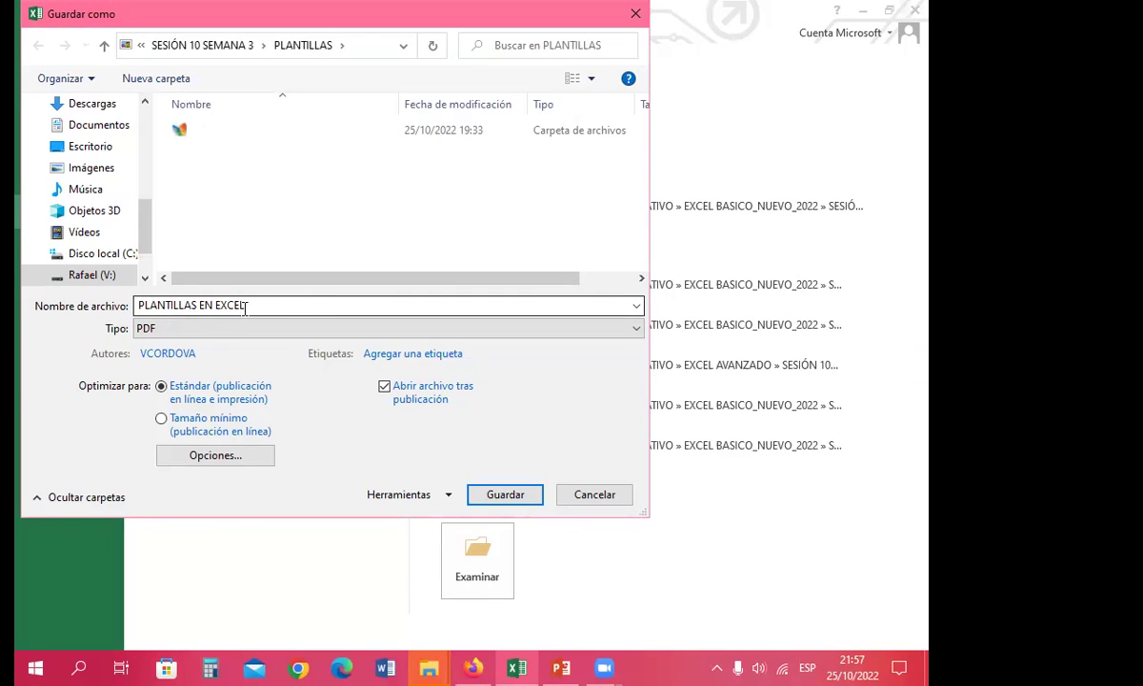
left_click_drag(138, 306, 260, 304)
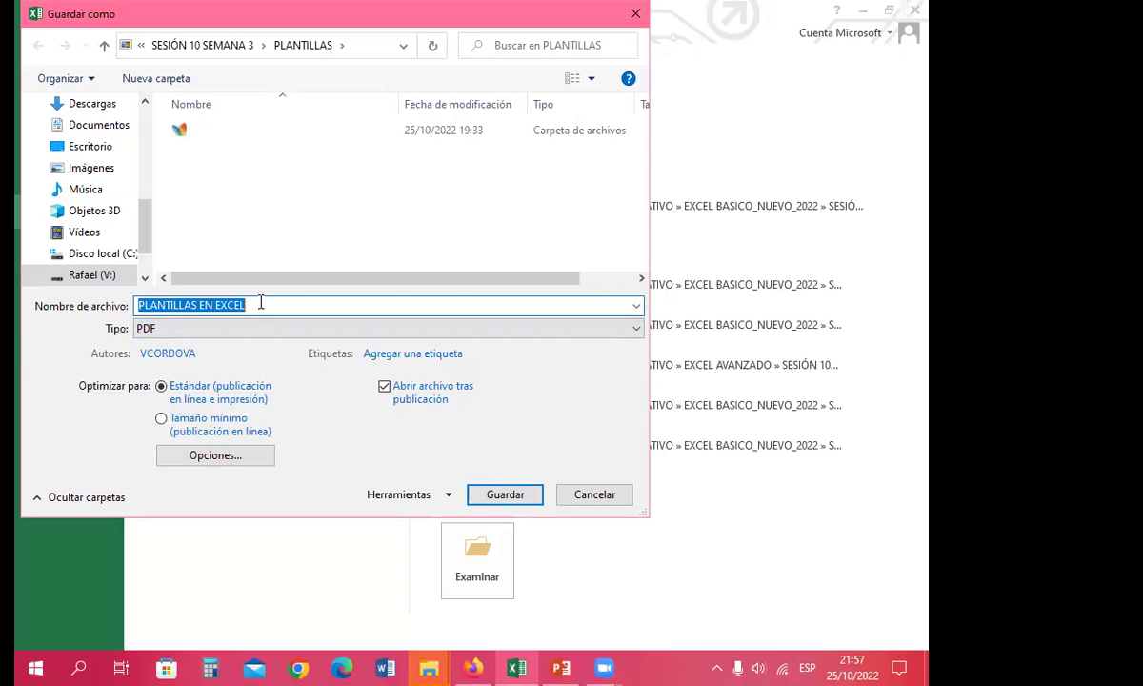
left_click(503, 495)
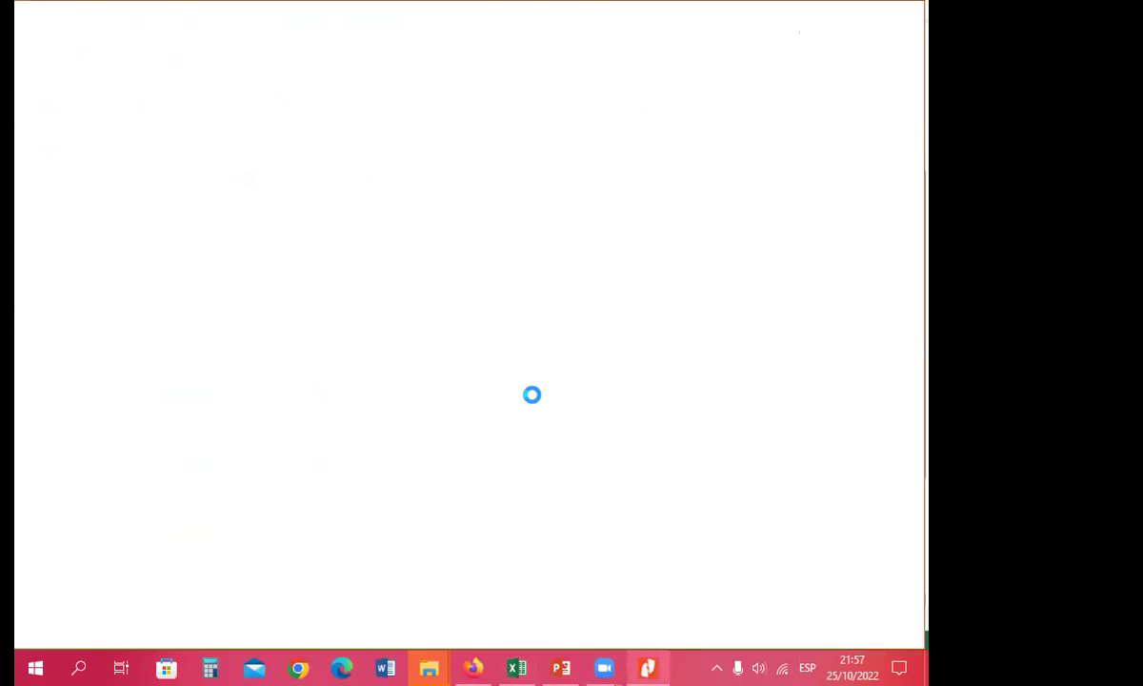
Step: Scroll through the exported PLANTILLAS EN EXCEL PDF in Nitro Pro, then close the viewer
scroll(523, 392, "down", 5)
scroll(523, 392, "up", 5)
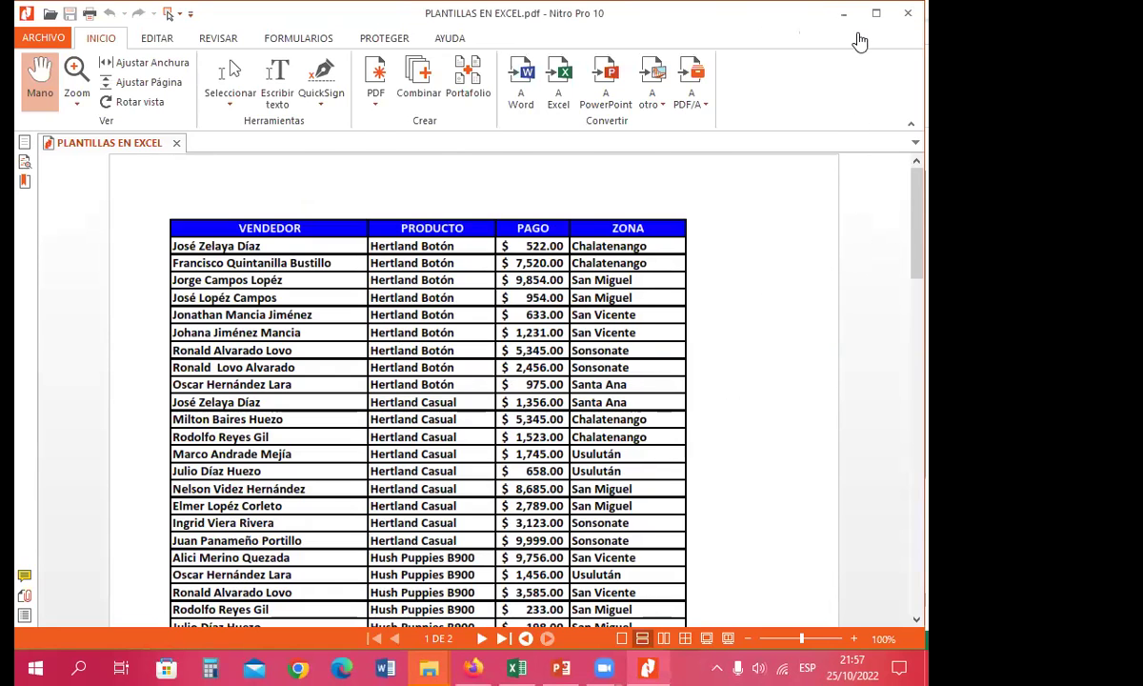
left_click(908, 14)
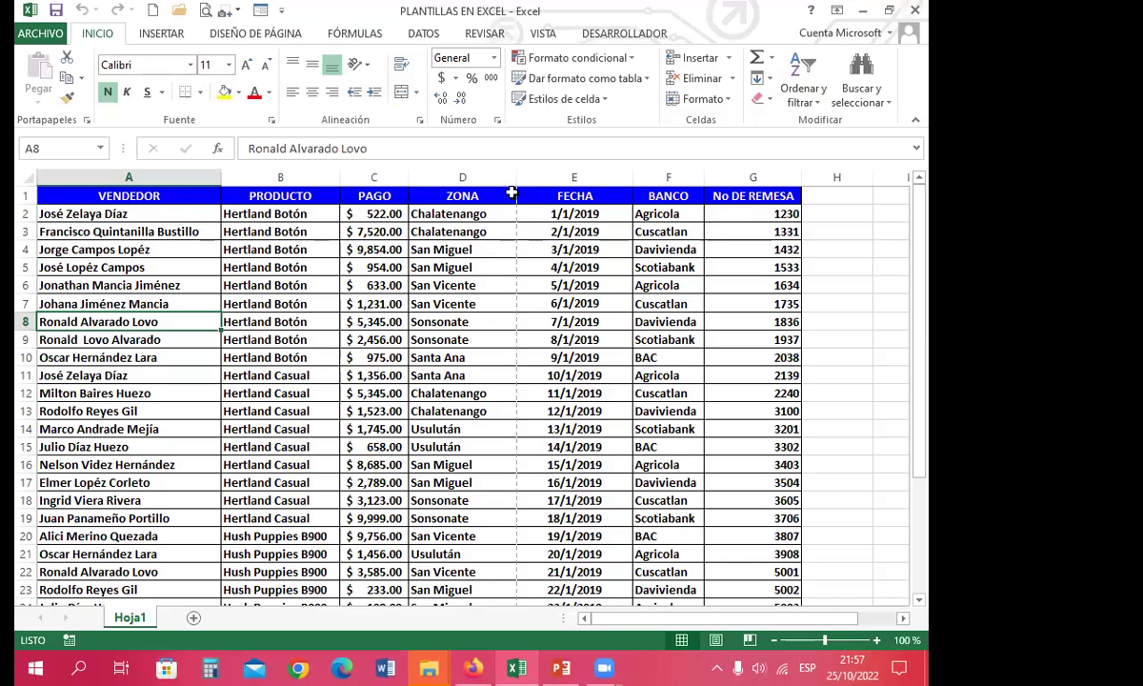
Step: Review cells G6, B7 and C8 plus page layout, then bring the PLANTILLAS folder window forward
left_click(371, 304)
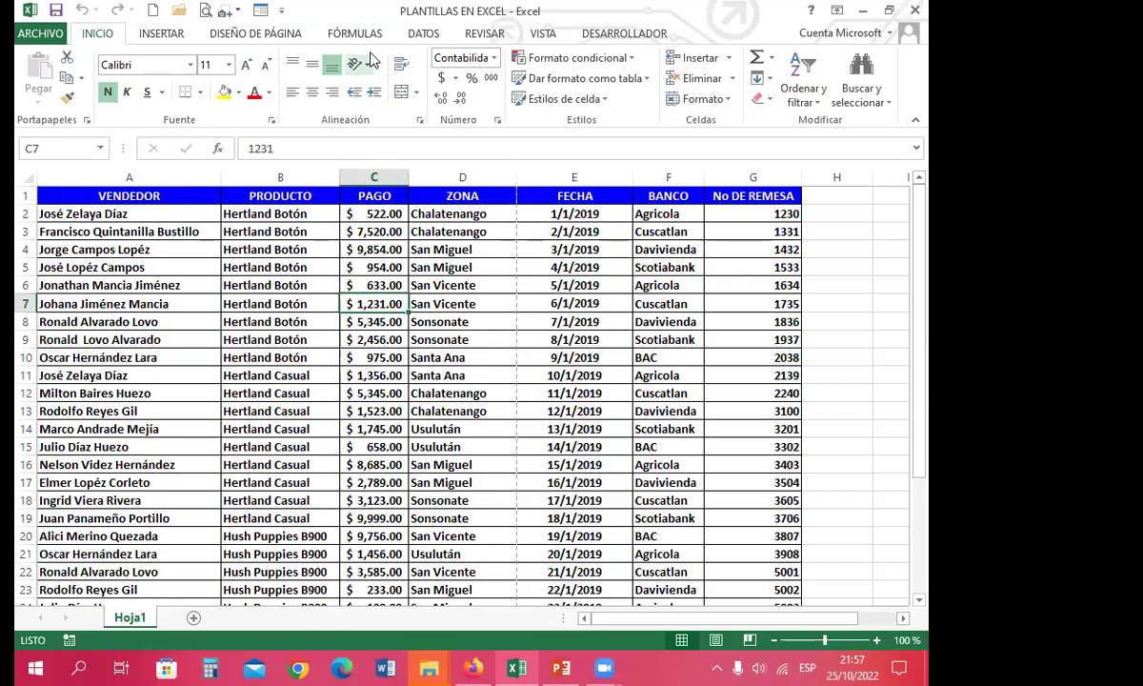
left_click(291, 34)
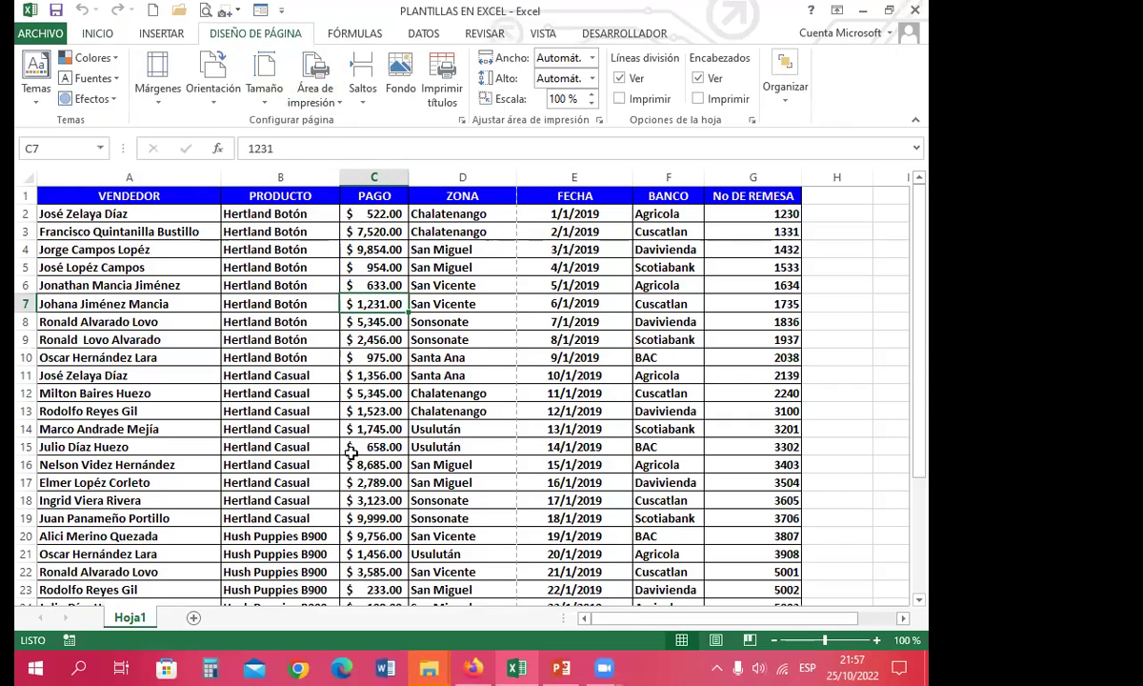
left_click(520, 339)
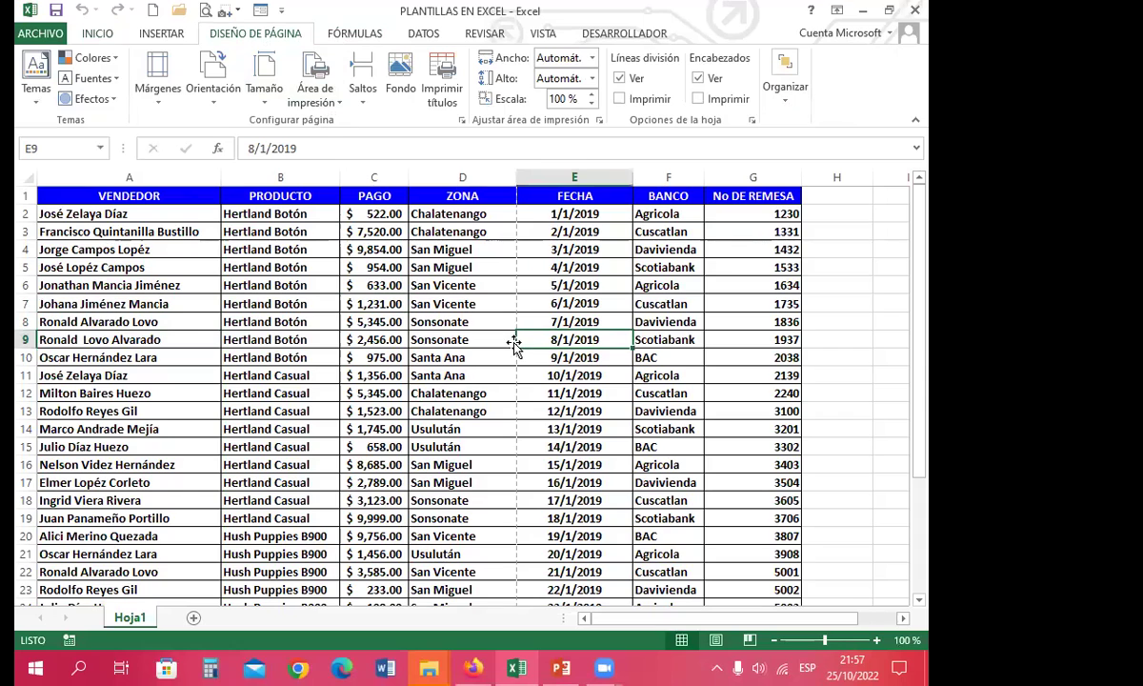
left_click(657, 288)
left_click(762, 288)
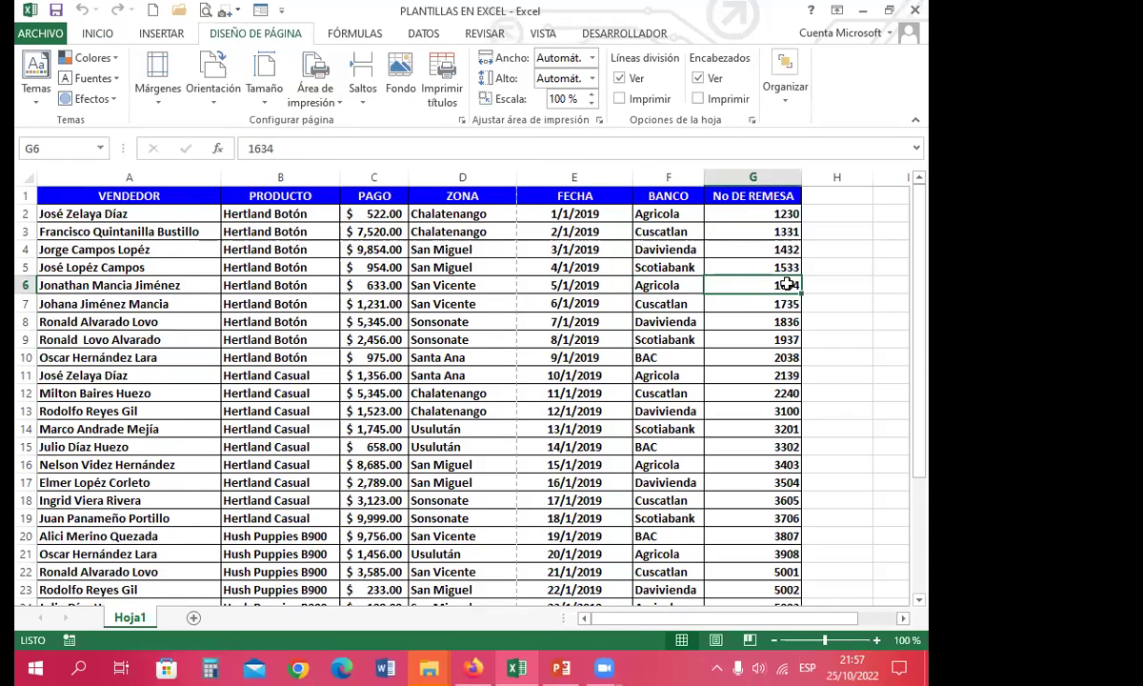
left_click_drag(572, 286, 572, 303)
left_click(278, 301)
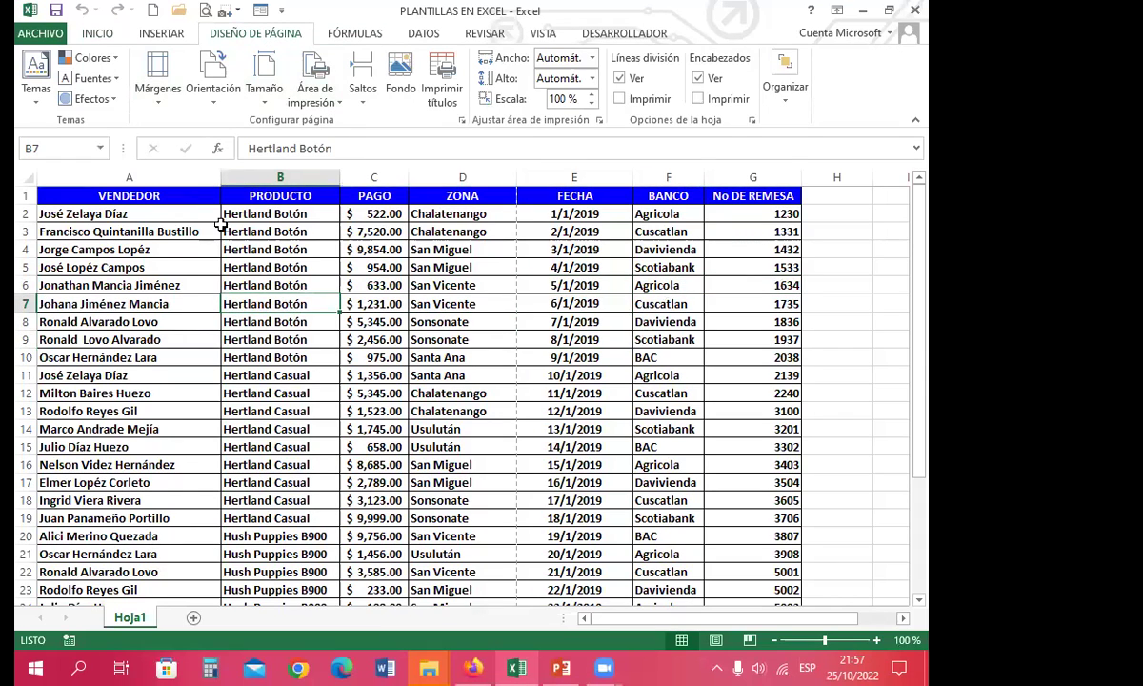
left_click(354, 322)
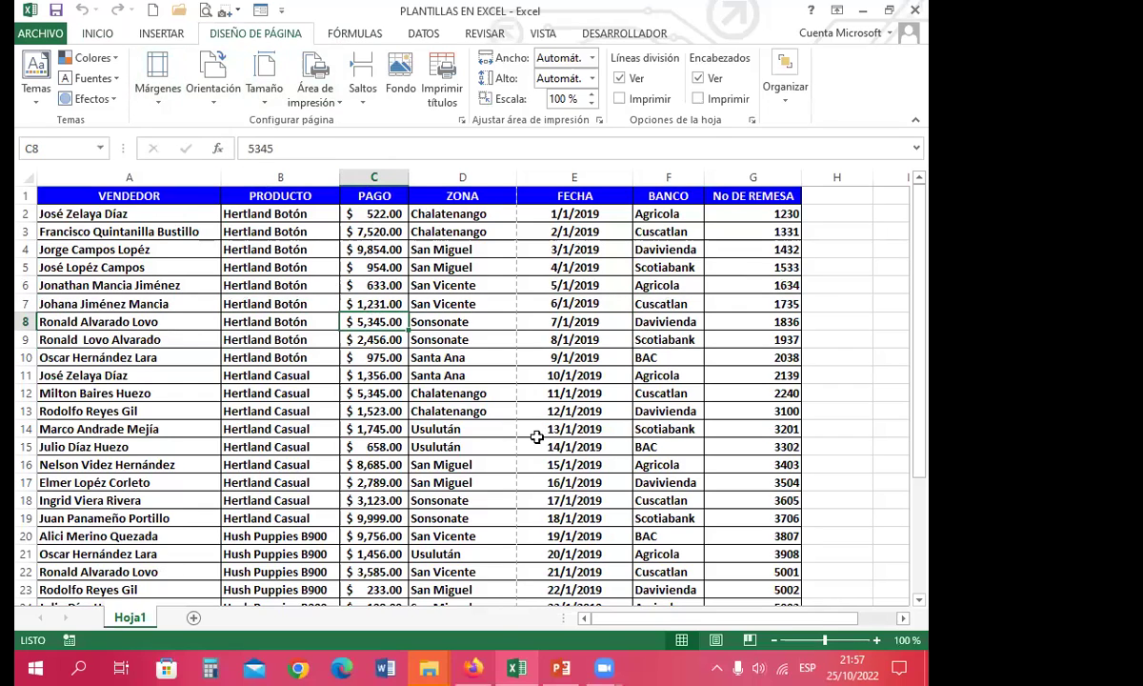
mouse_move(436, 666)
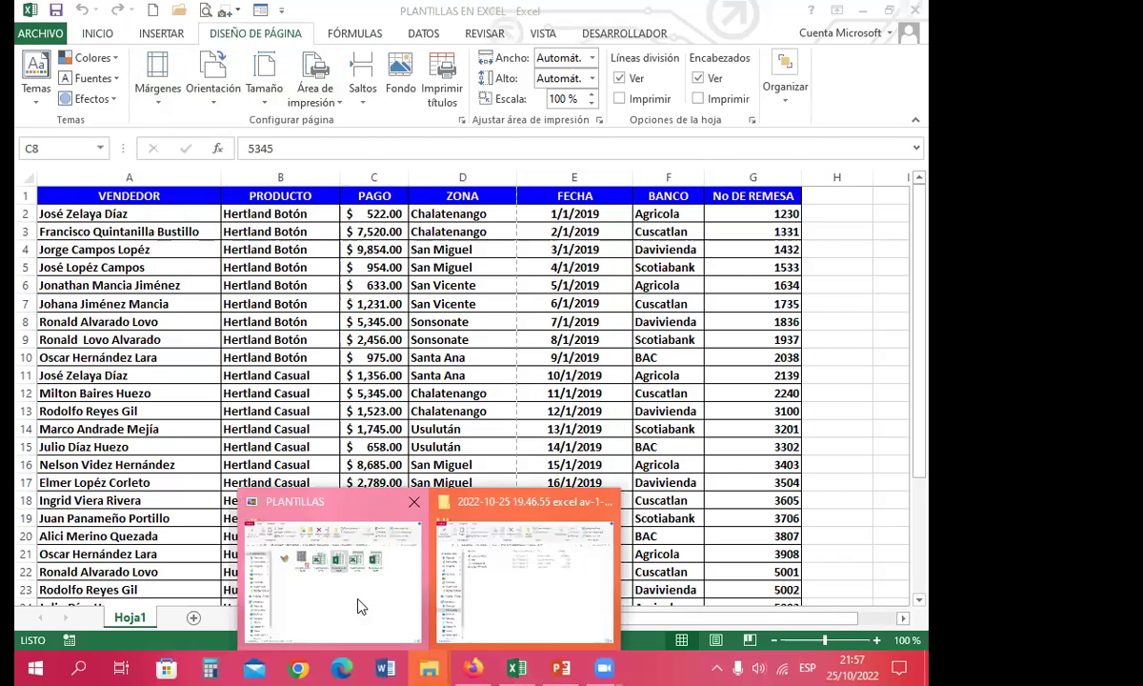
left_click(336, 561)
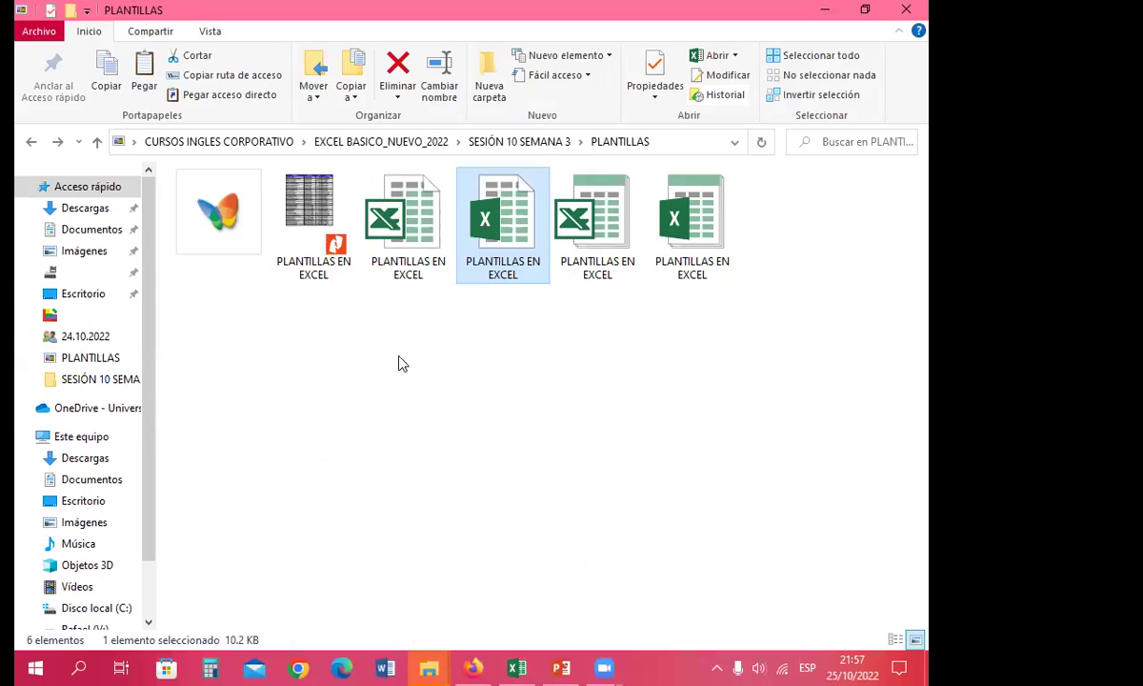
Step: Open PLANTILLAS EN EXCEL.pdf in Nitro Pro, scroll through both pages, and close it
double_click(306, 221)
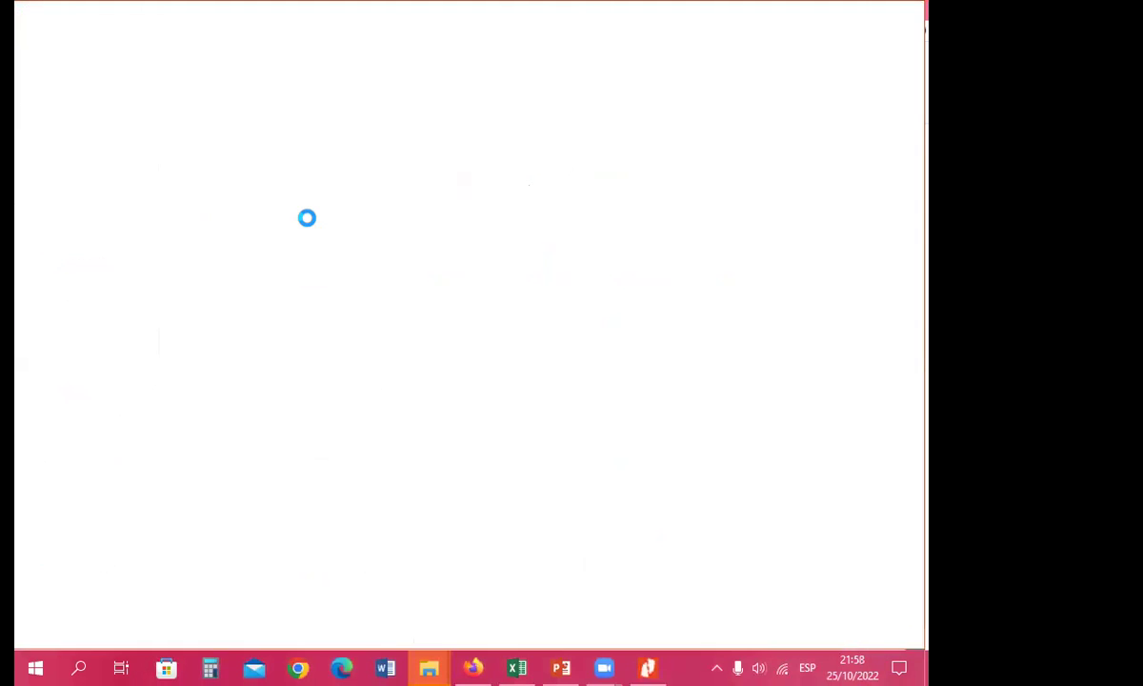
scroll(484, 486, "down", 10)
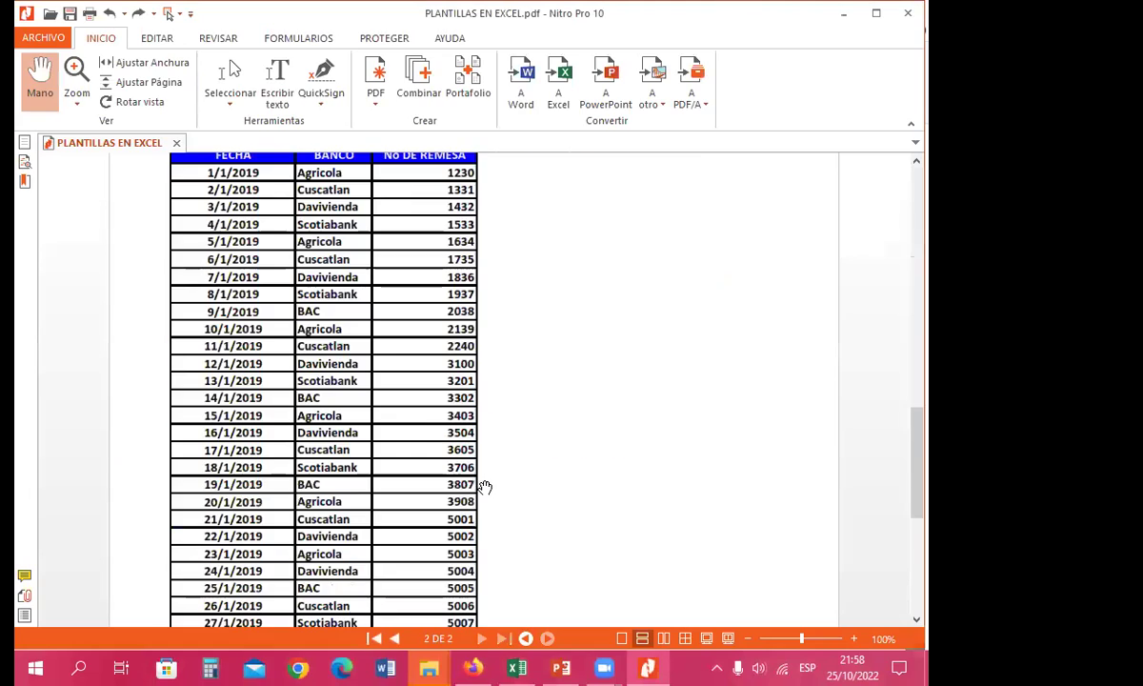
scroll(424, 433, "down", 5)
scroll(427, 434, "up", 3)
scroll(427, 434, "up", 15)
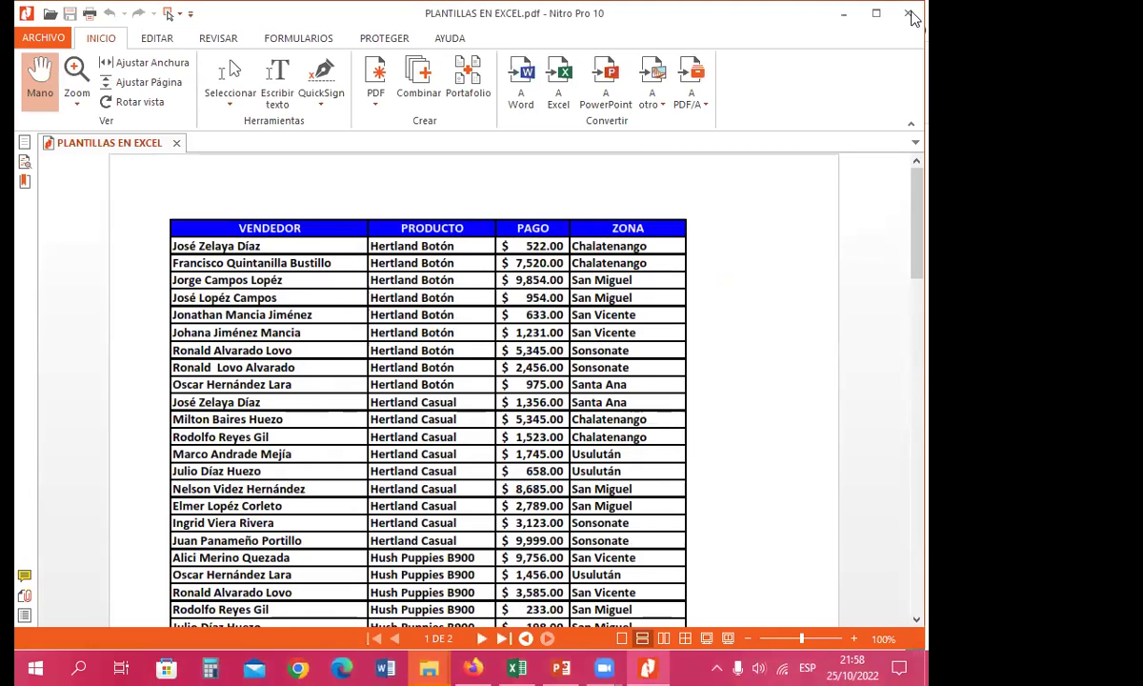
key("alt+F4")
Step: Select each PLANTILLAS EN EXCEL workbook file in turn, ending on the PDF
left_click(400, 276)
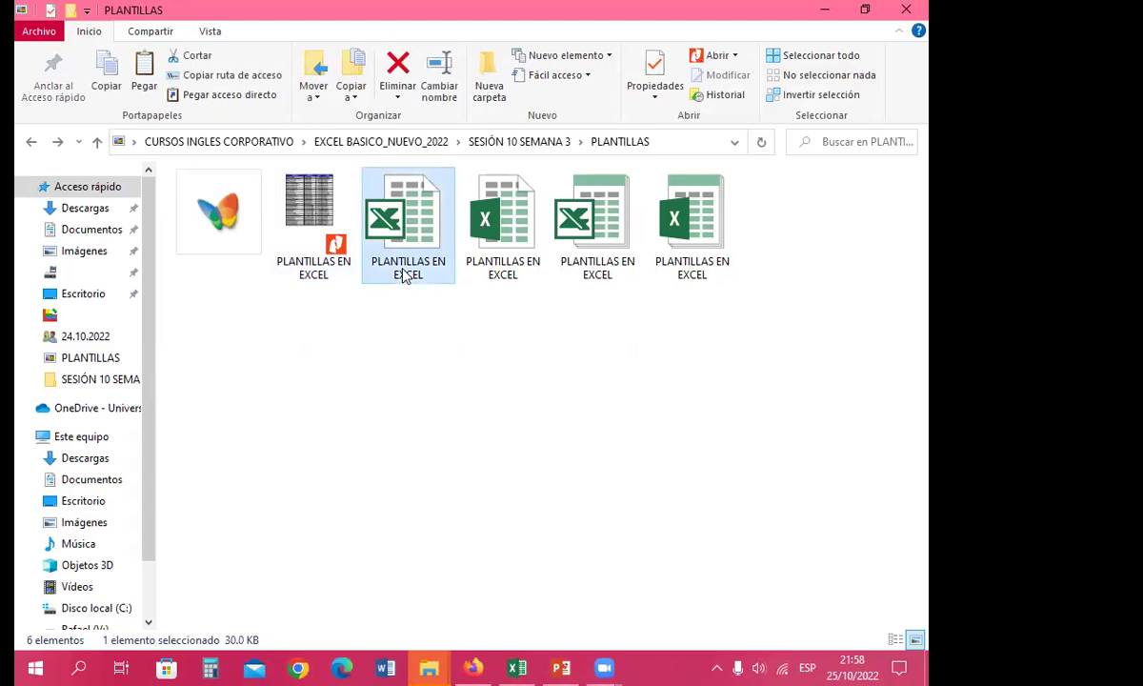
left_click(505, 271)
left_click(593, 273)
left_click(691, 271)
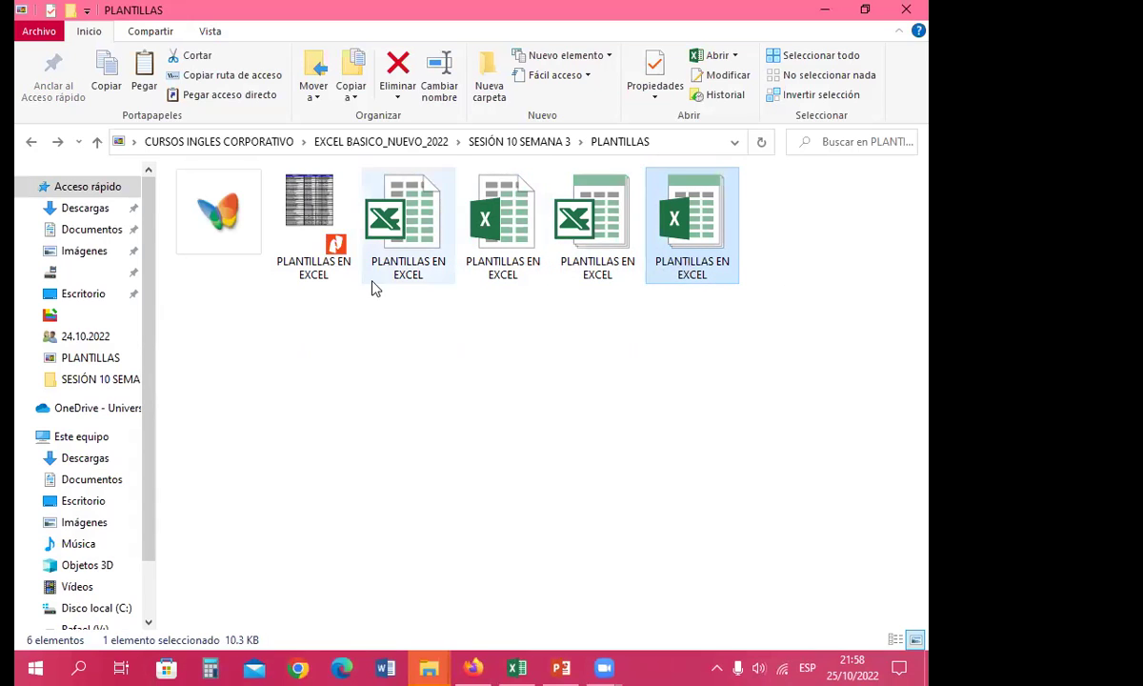
left_click(411, 279)
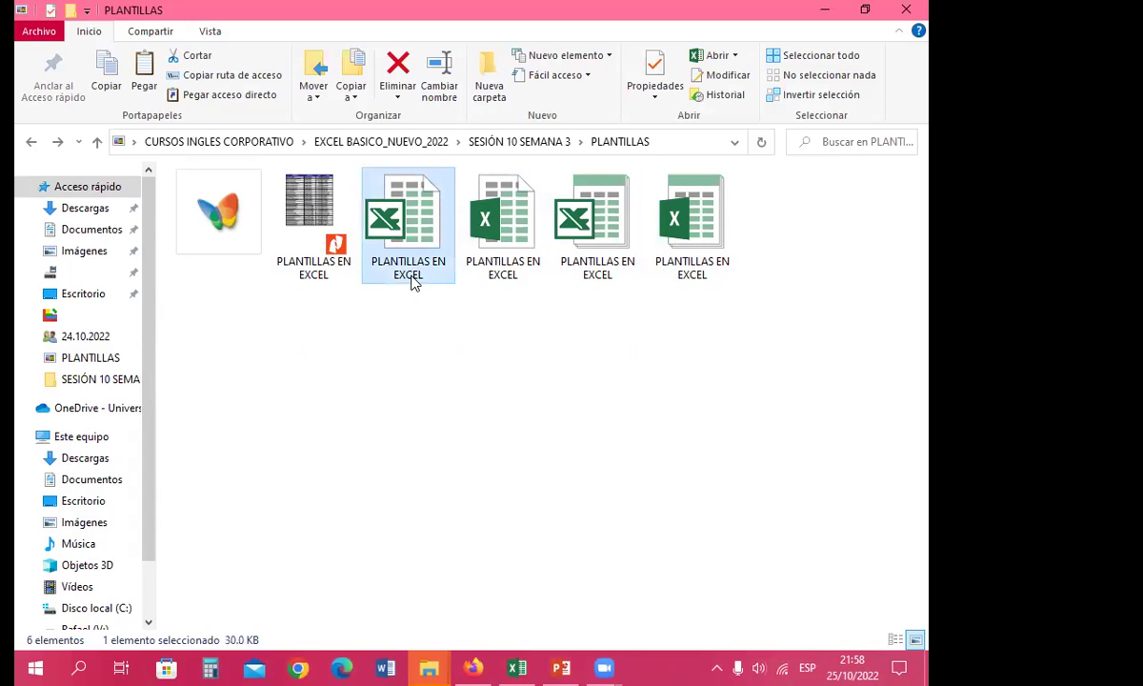
left_click(313, 274)
Step: View the PDF file's properties, then close the dialog
right_click(313, 274)
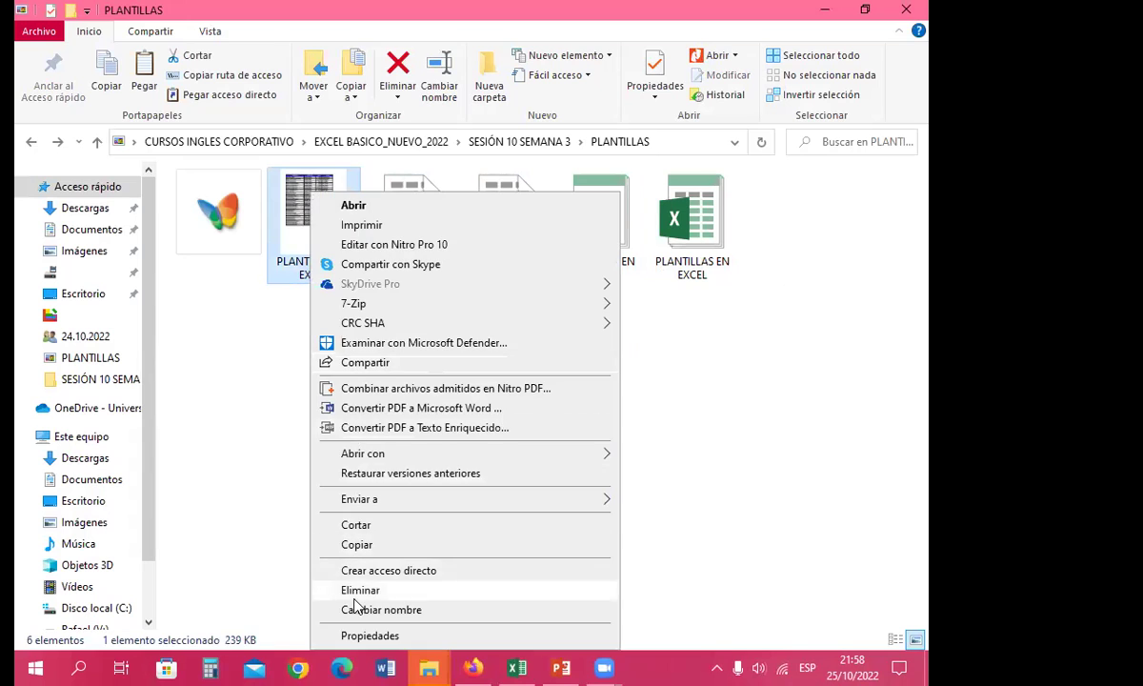
left_click(362, 633)
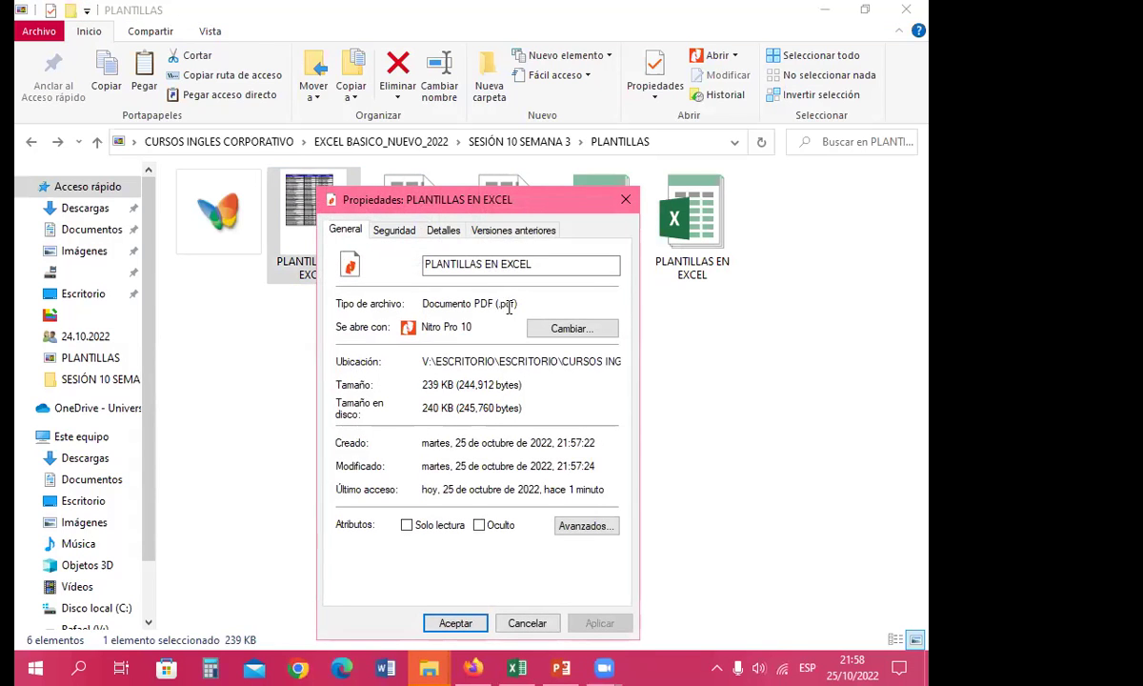
left_click(309, 269)
Step: Select the PDF and the four workbook files one by one, then clear the selection
left_click(520, 356)
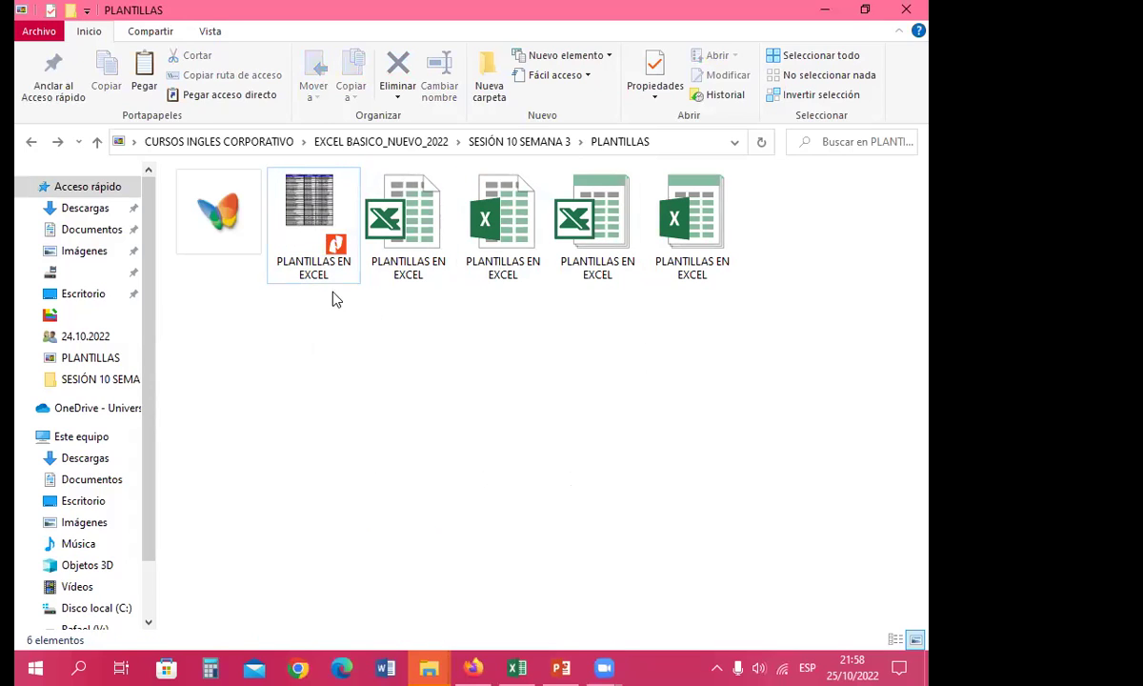
left_click(313, 272)
left_click(418, 274)
left_click(497, 255)
left_click(596, 248)
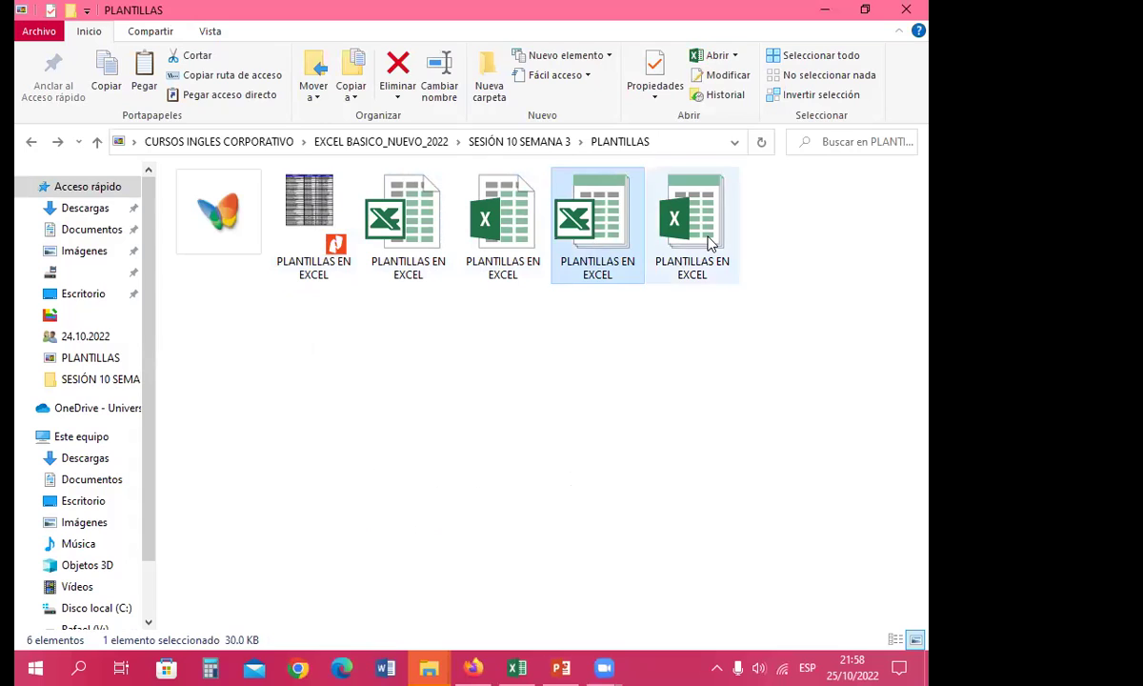
left_click(710, 245)
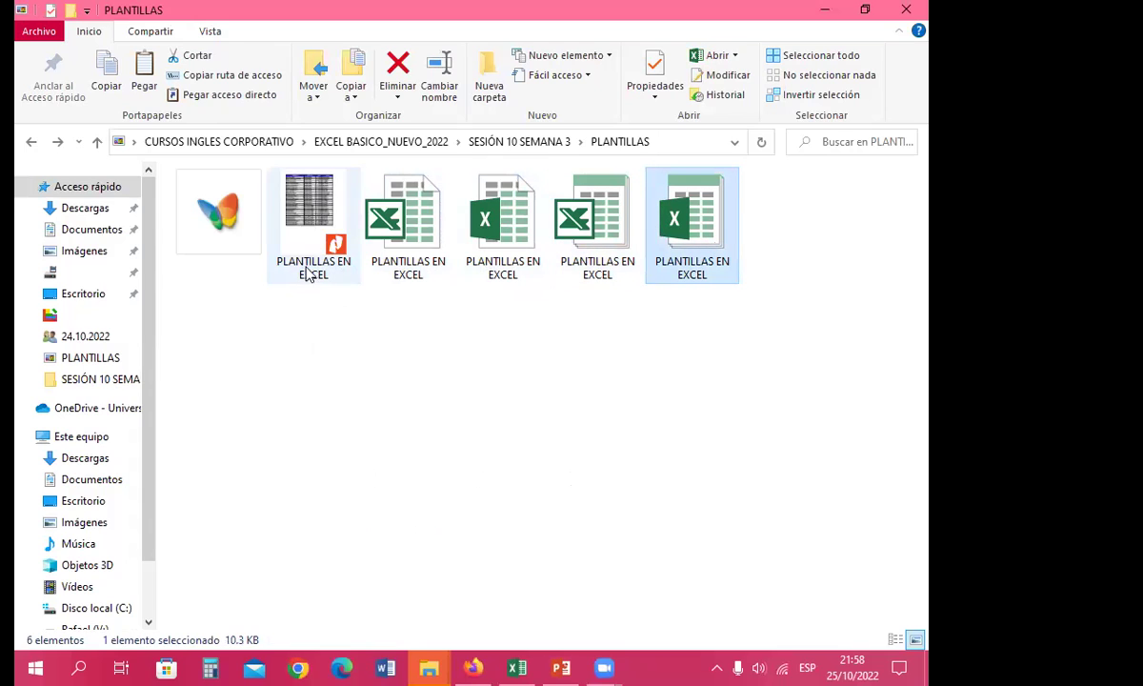
left_click(423, 270)
left_click(514, 273)
left_click(577, 273)
left_click(716, 275)
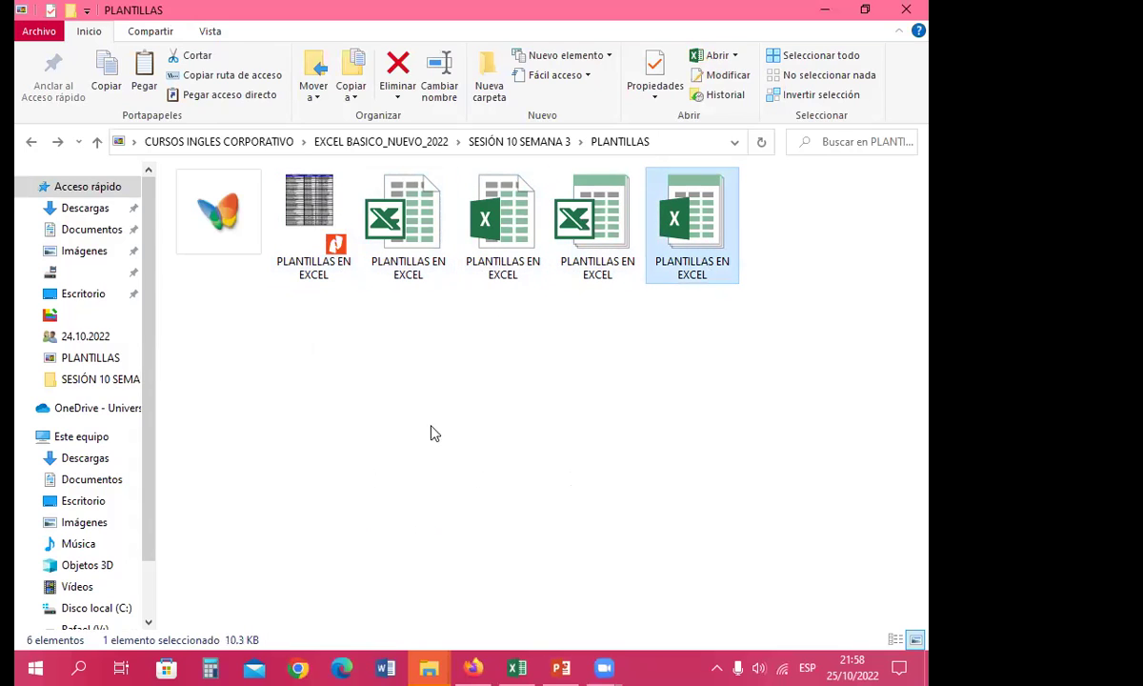
left_click(453, 416)
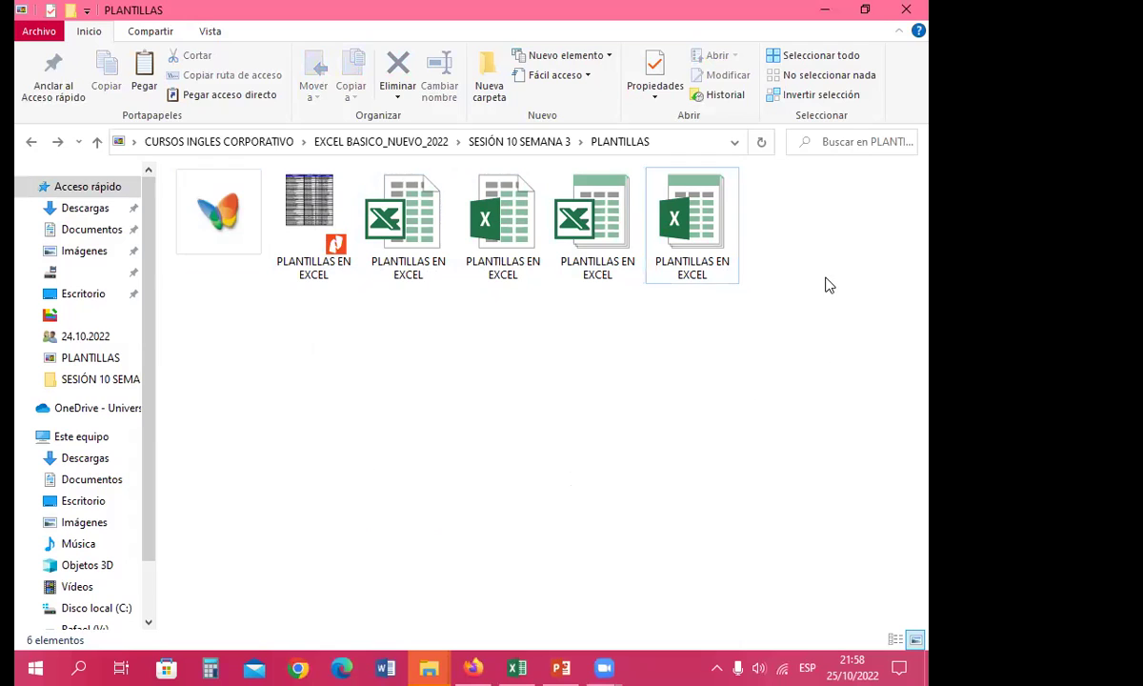
Step: Marquee-select all five files, deselect them, and open the empty subfolder
left_click_drag(808, 250, 286, 264)
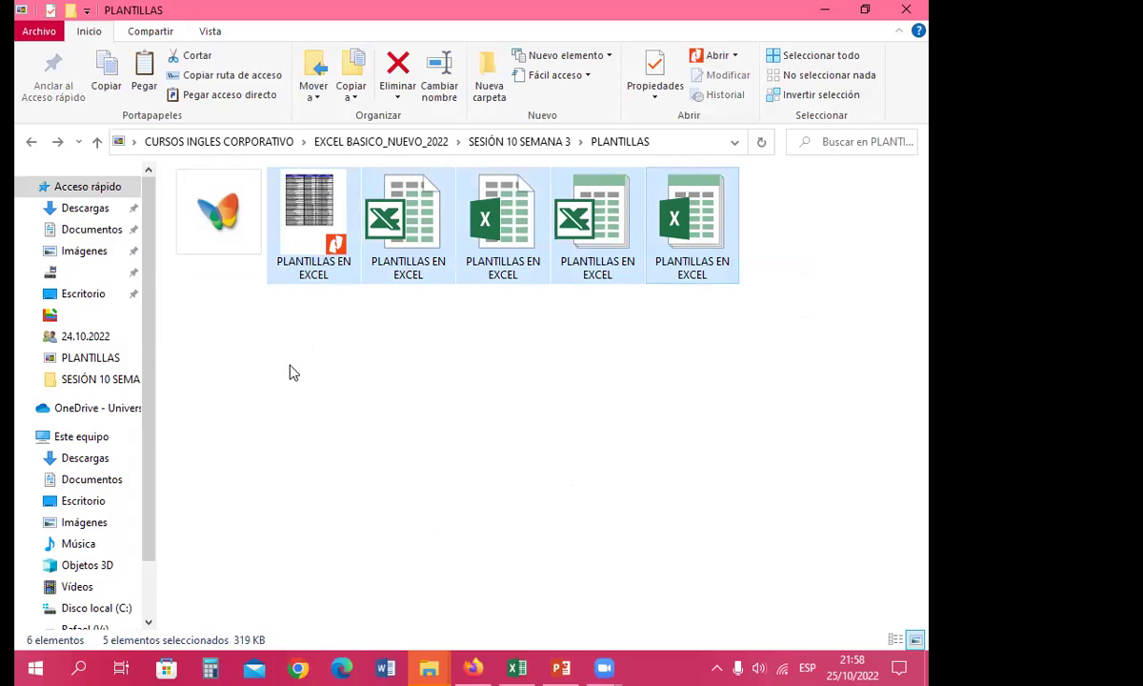
left_click(271, 329)
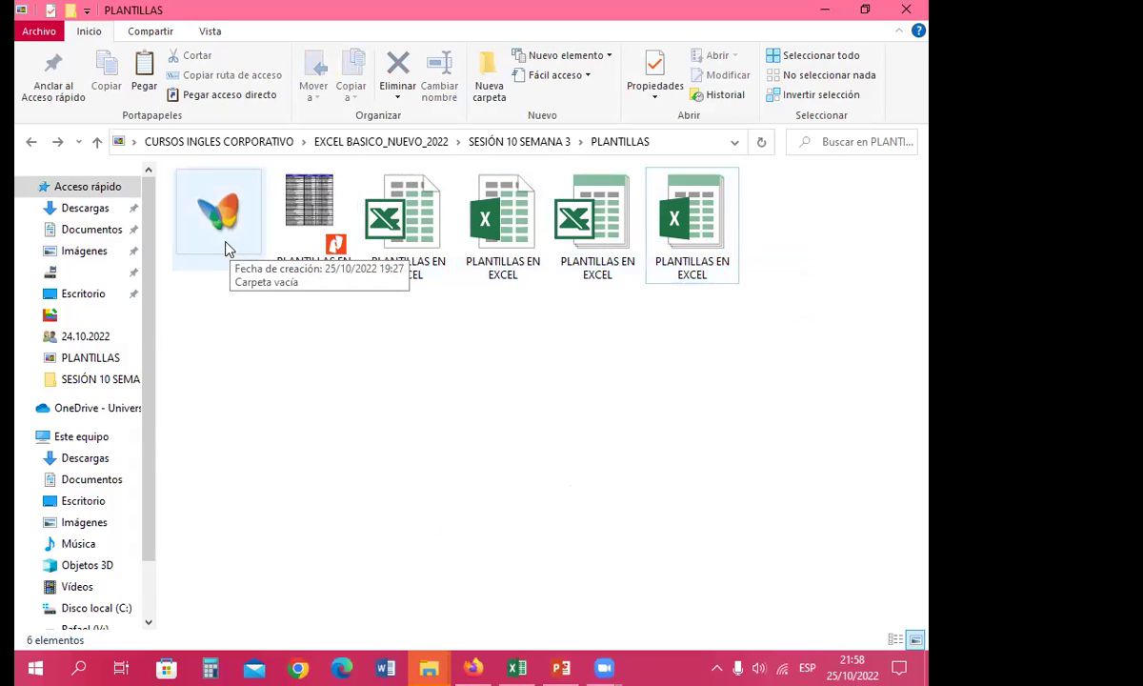
double_click(226, 233)
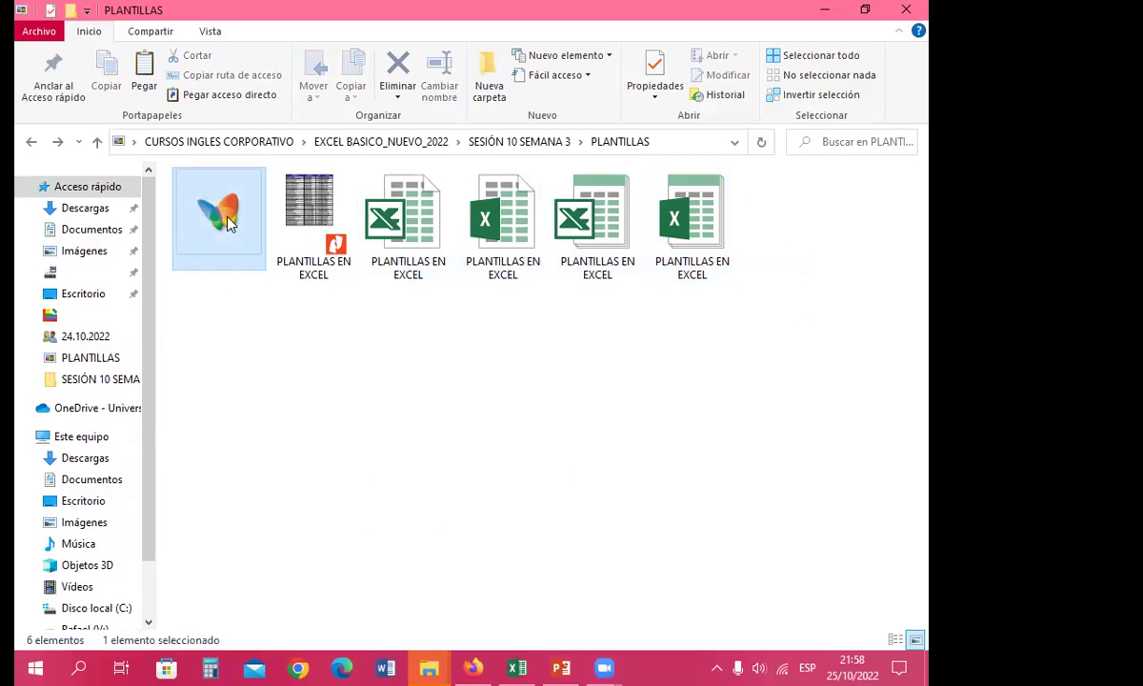
Step: Load the subfolder's listing of five files, then return to the PLANTILLAS folder
left_click(144, 81)
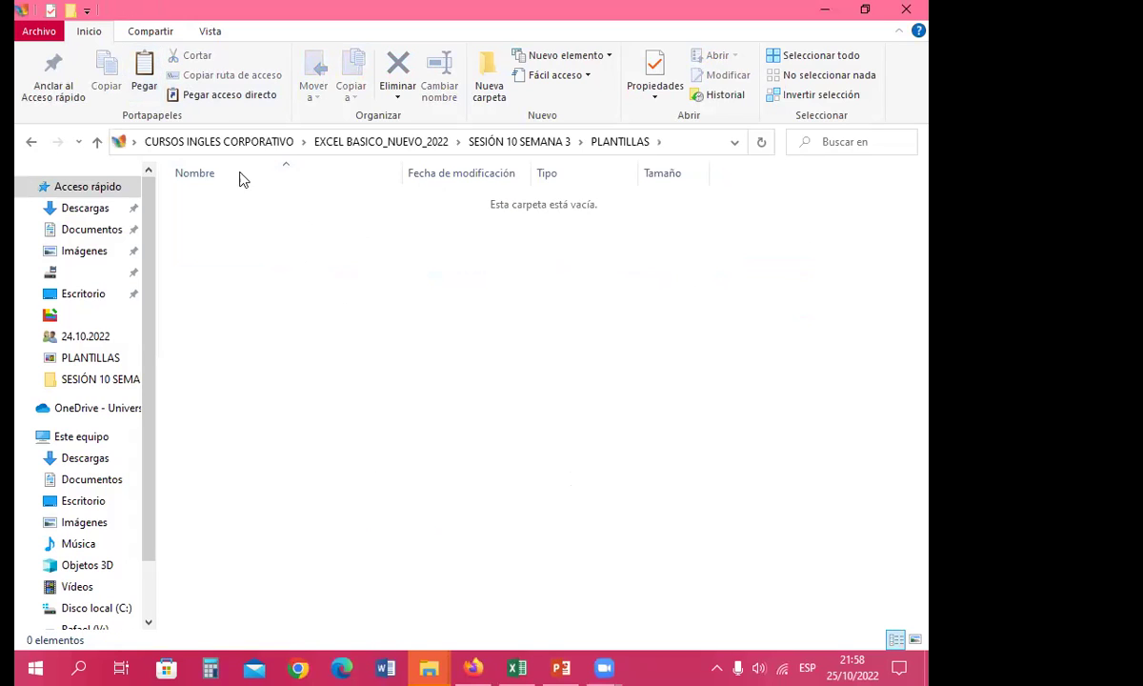
left_click(298, 307)
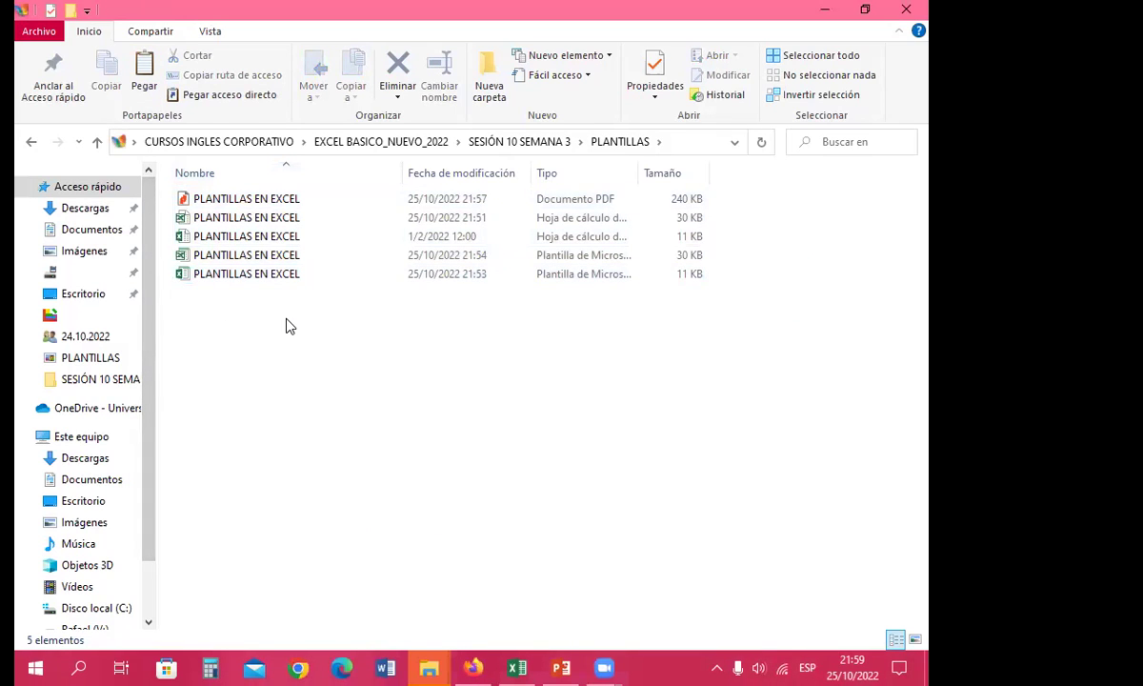
left_click(28, 145)
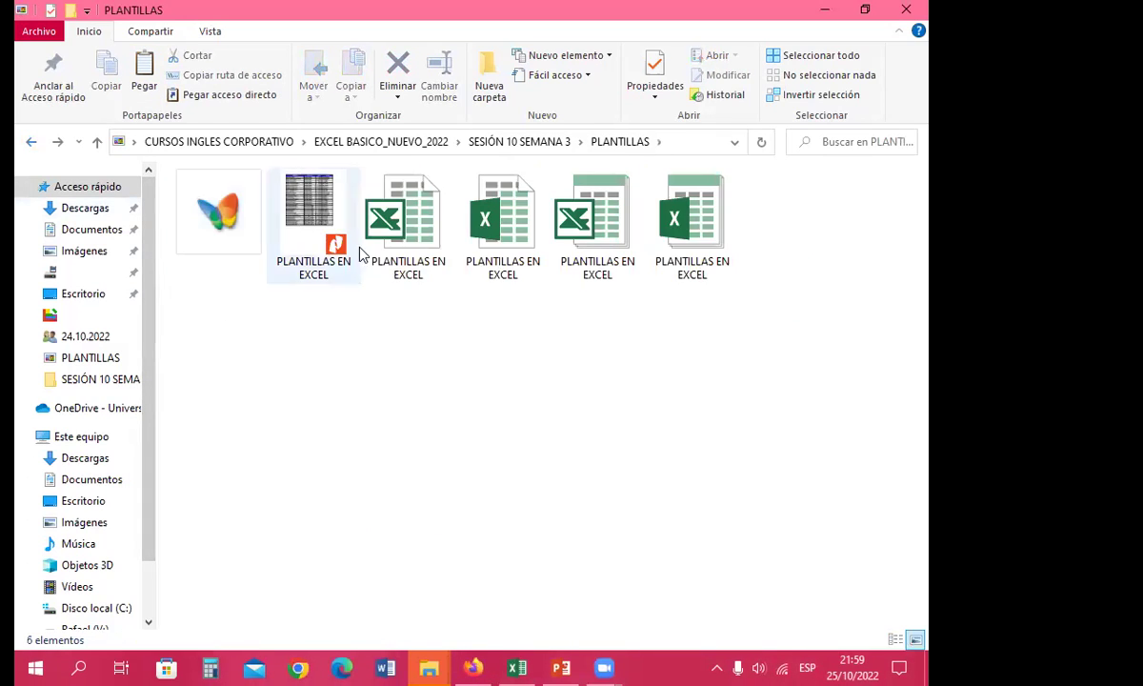
Step: Select and deselect the subfolder item, then reopen it to list its files
left_click(199, 213)
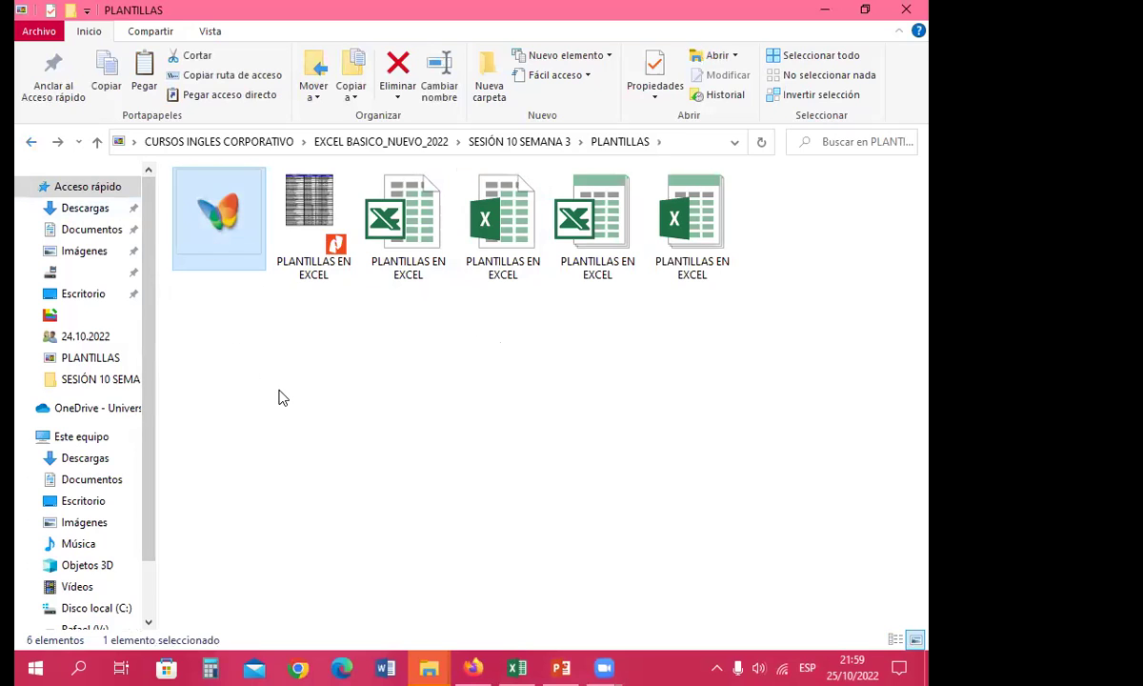
left_click(320, 379)
left_click(246, 243)
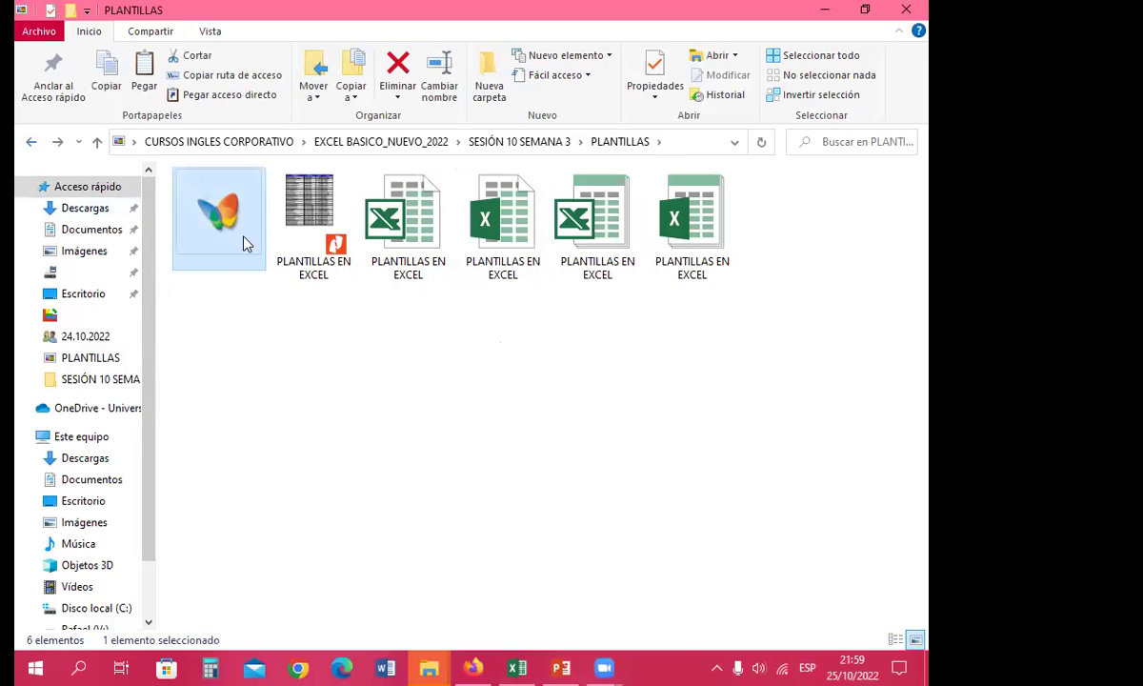
left_click(403, 319)
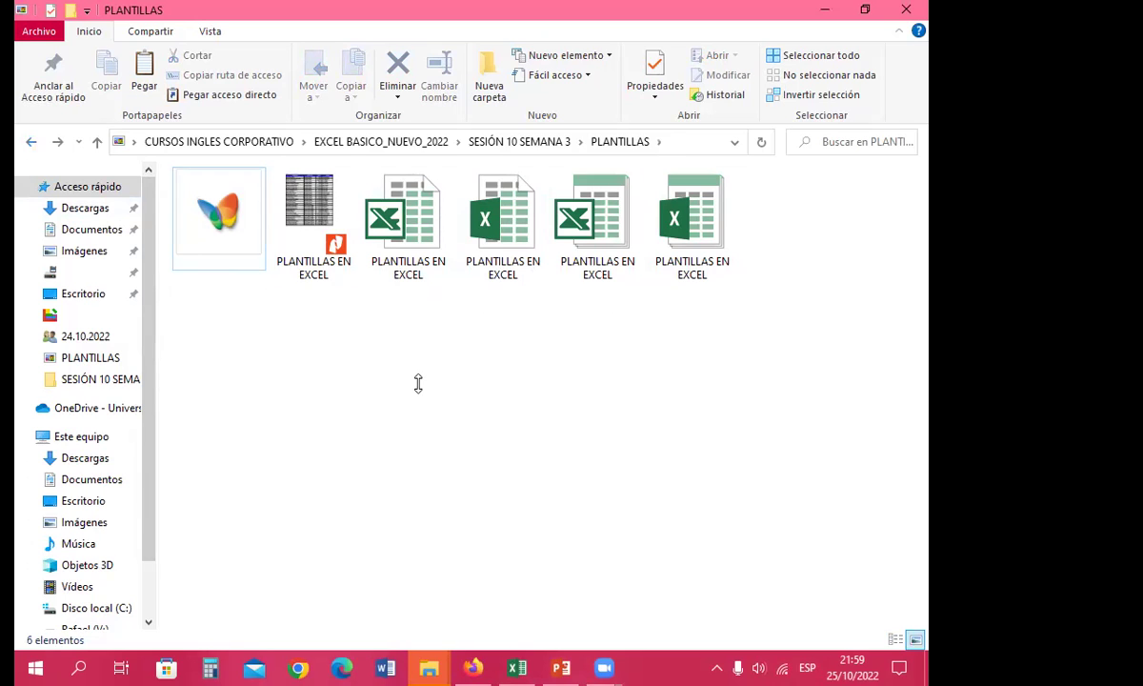
left_click(217, 241)
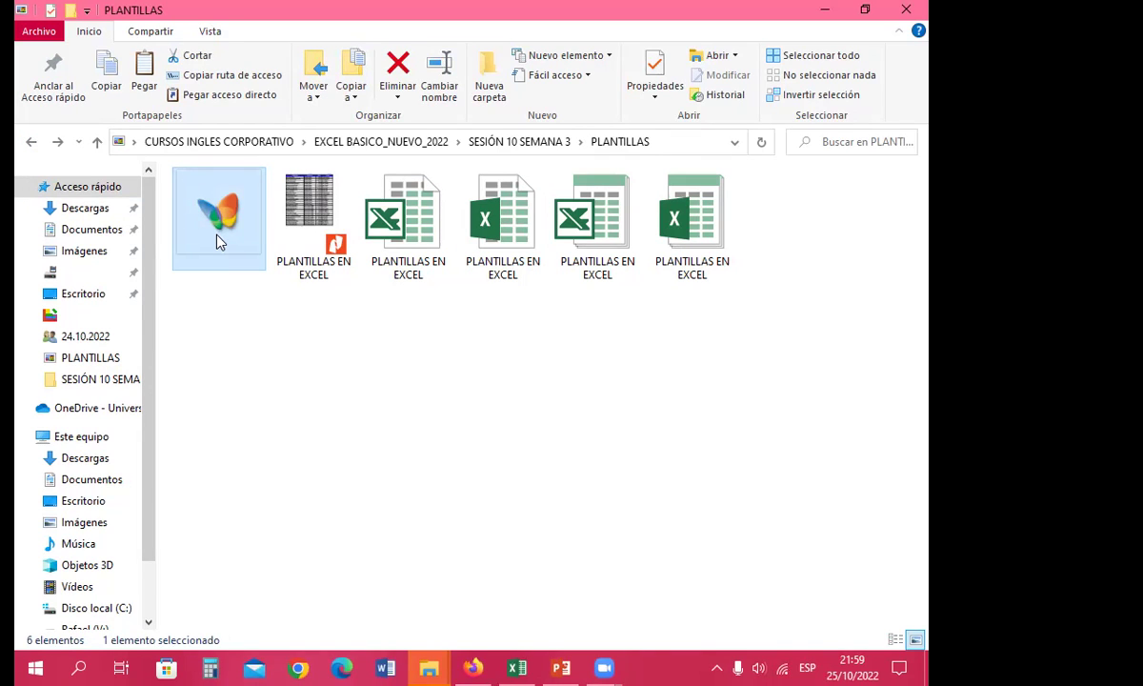
left_click(385, 329)
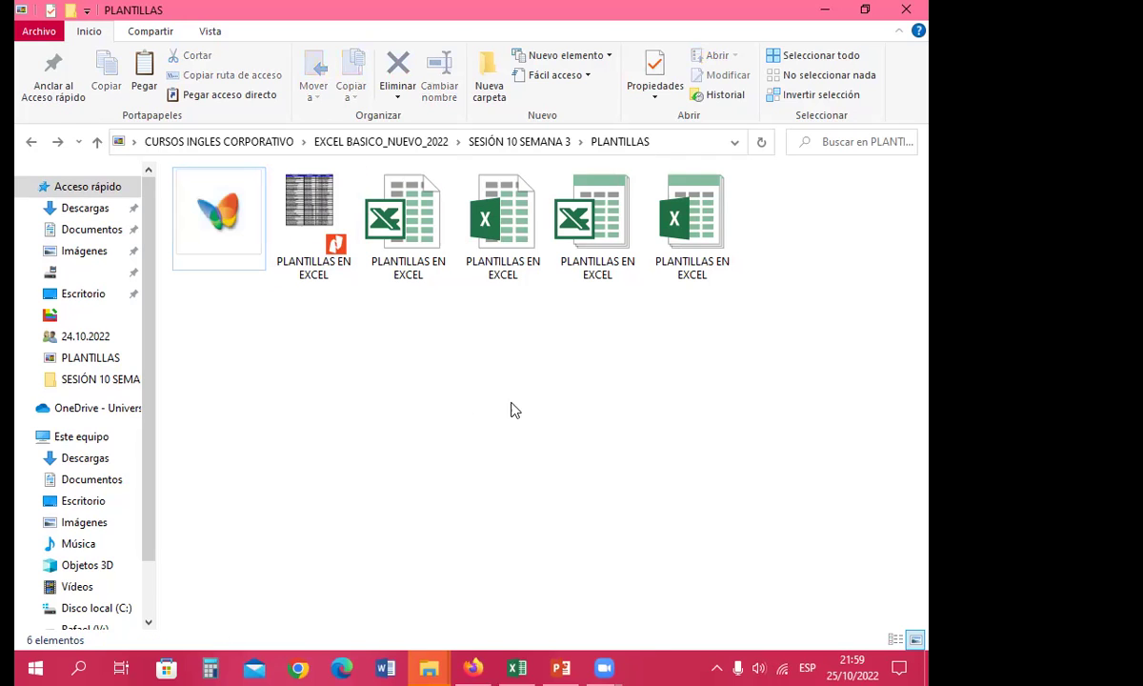
double_click(200, 231)
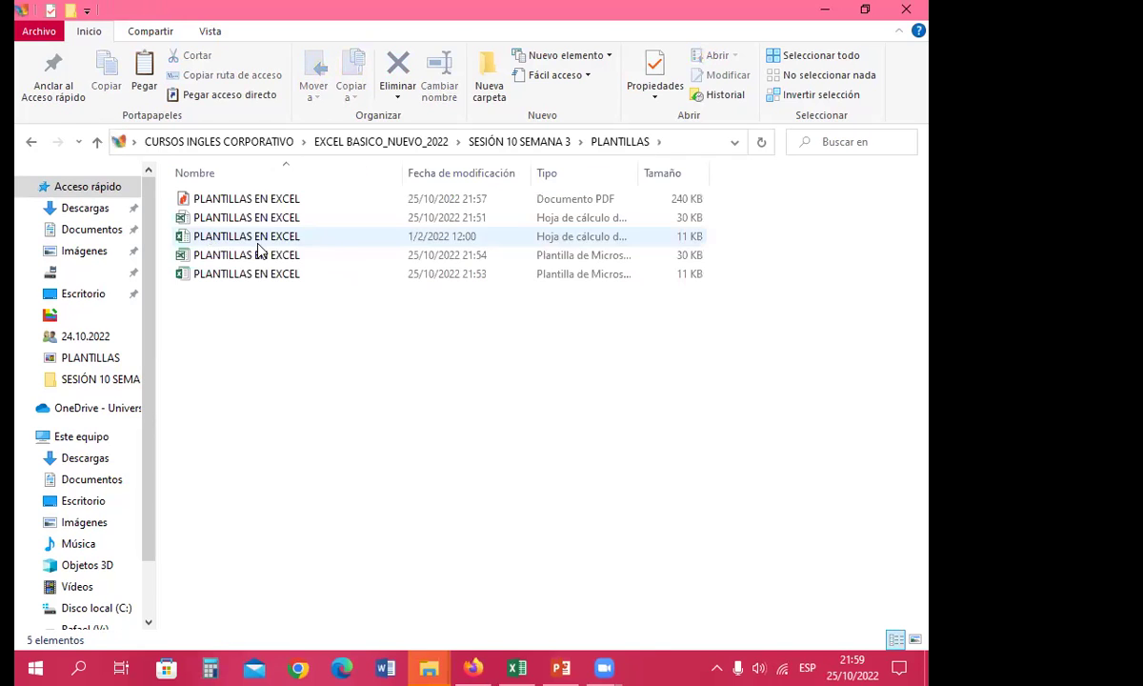